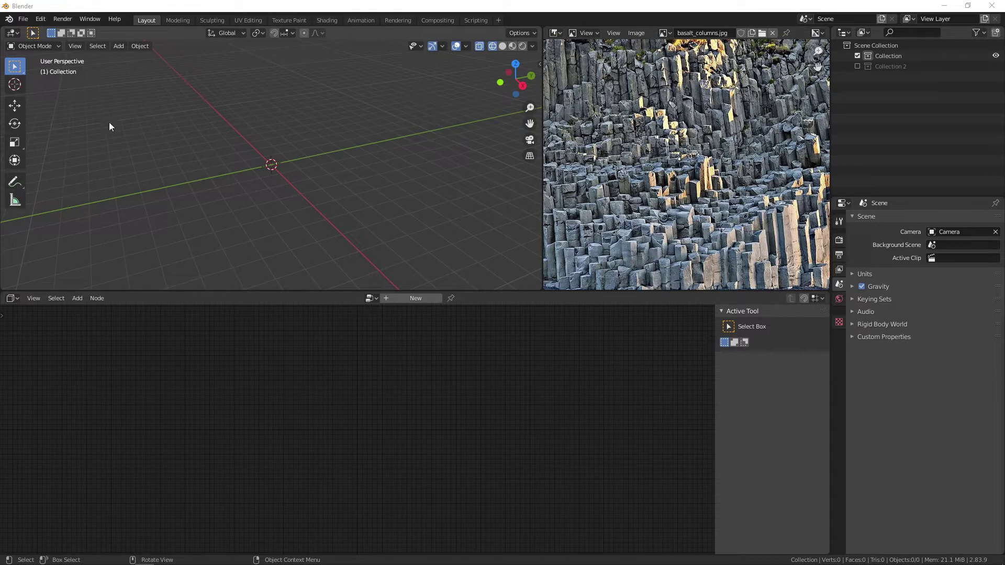
Step: Enable the Add Mesh: Extra Objects add-on in the preferences
left_click(42, 20)
left_click(74, 167)
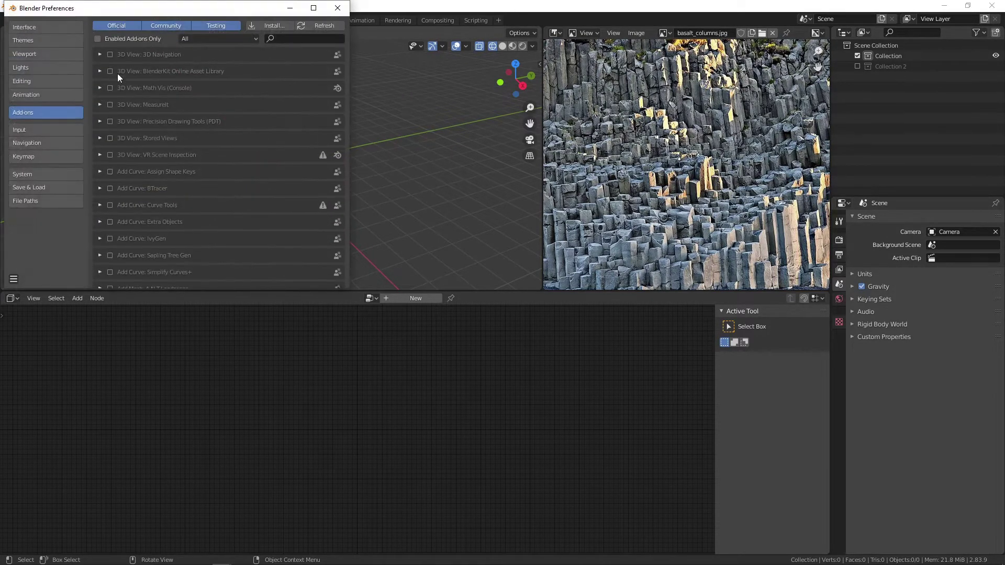
left_click(274, 40)
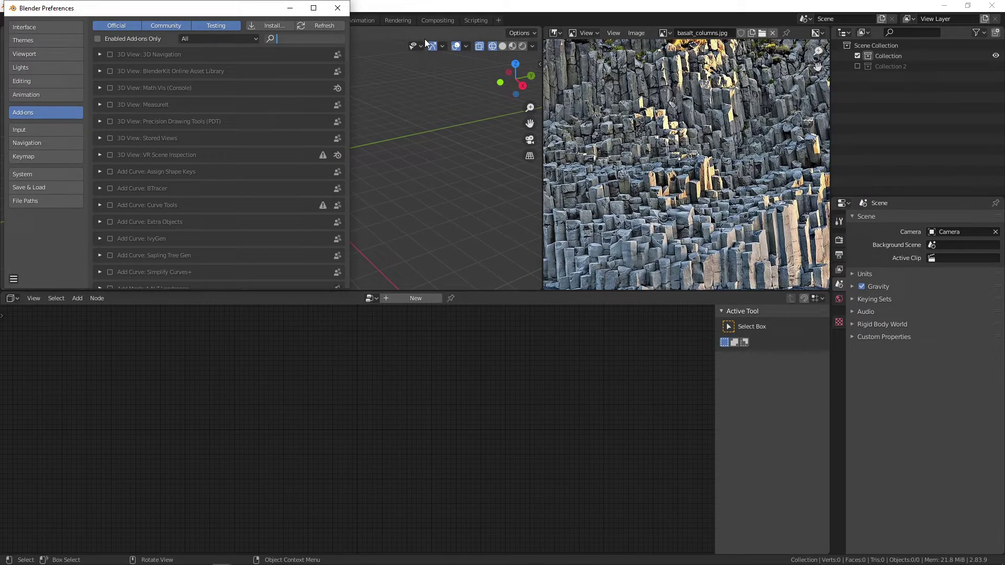
type("extra")
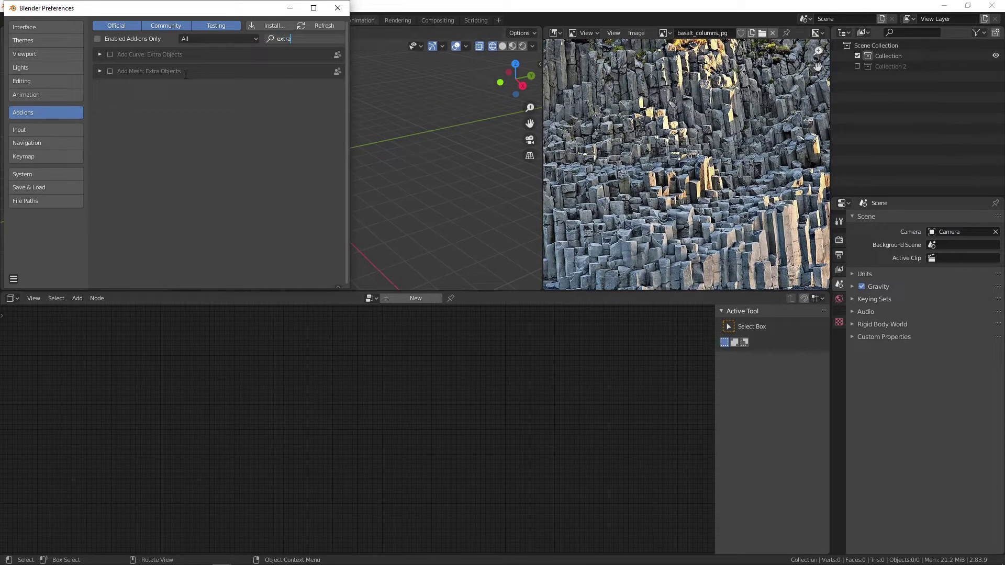
left_click(110, 71)
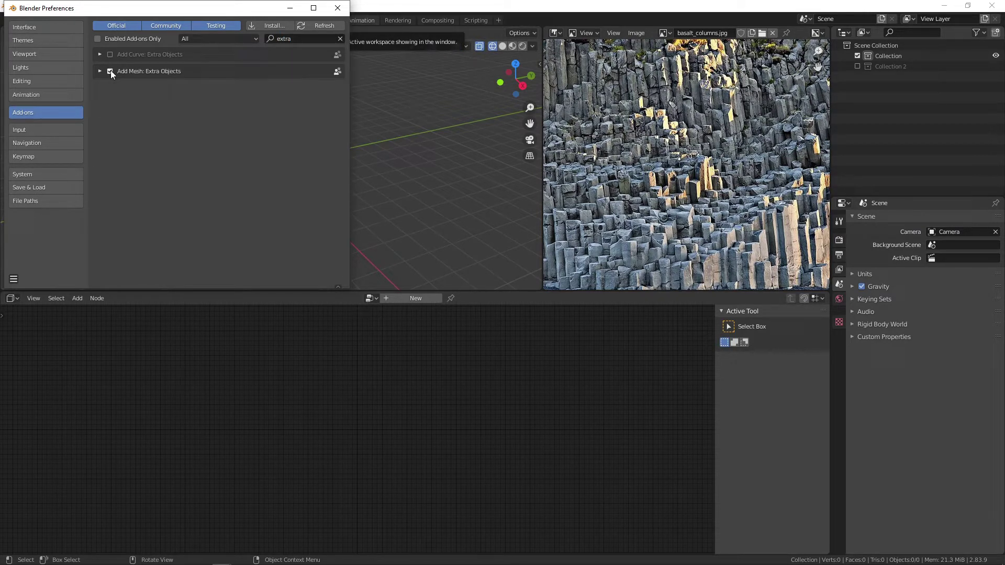
left_click(337, 7)
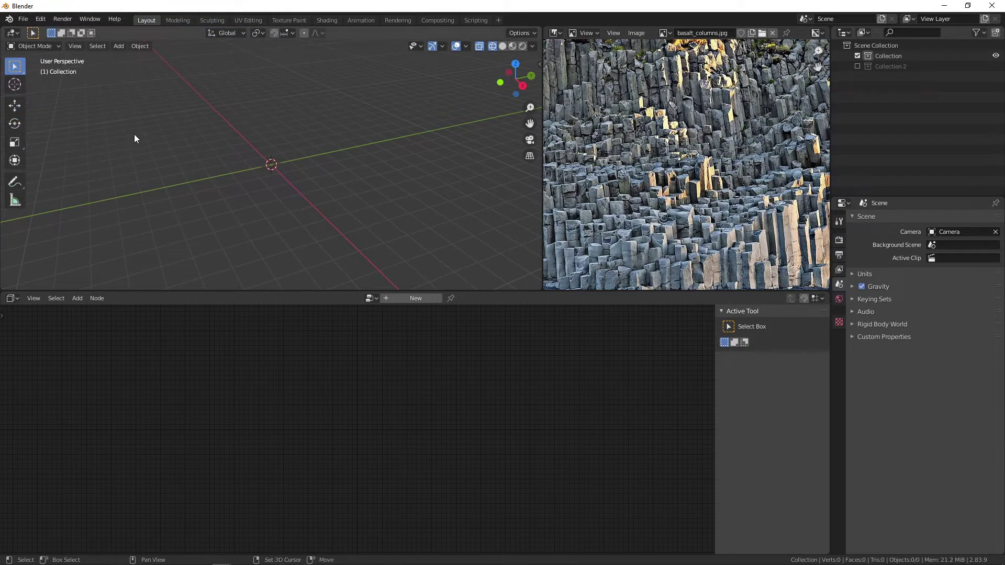
Step: Add a HoneyComb mesh from the extra mesh objects and set its edge width to 0.00
key("shift+a")
mouse_move(137, 136)
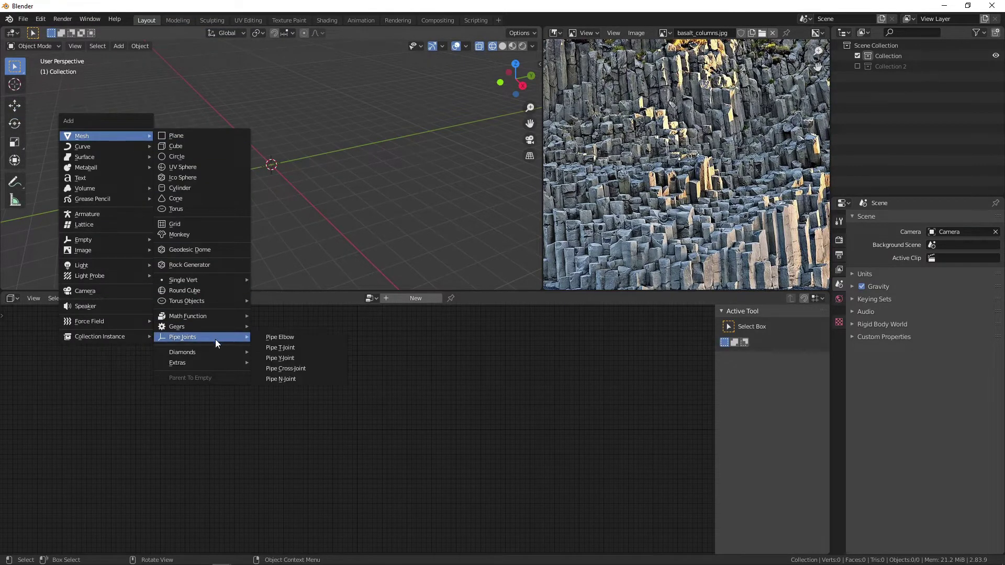
mouse_move(220, 301)
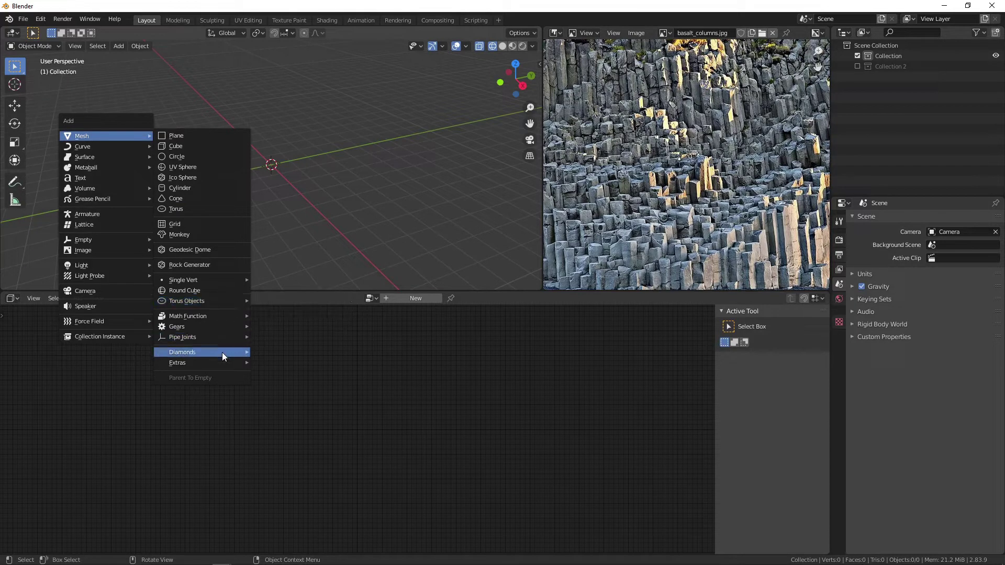
mouse_move(235, 362)
left_click(315, 409)
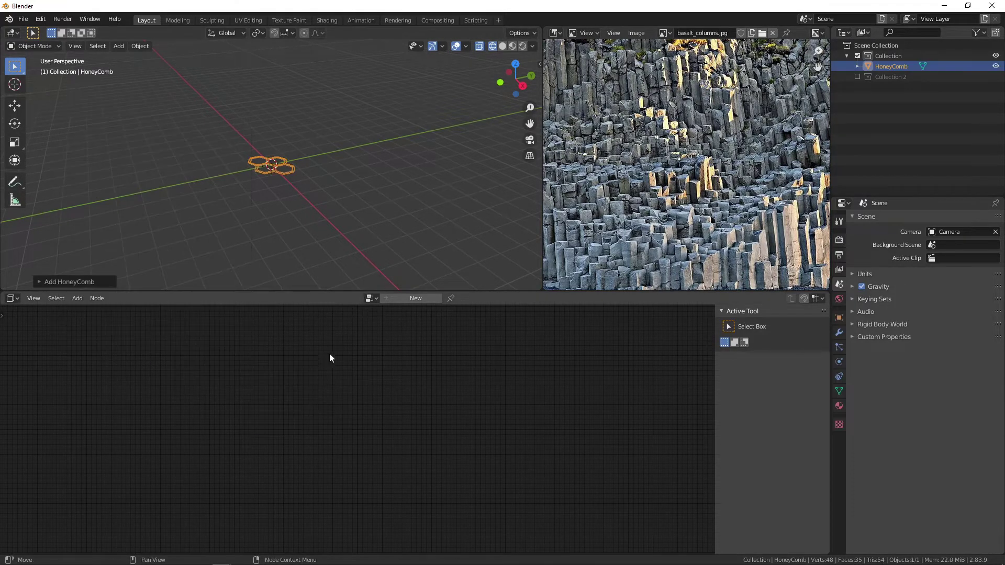
left_click(37, 286)
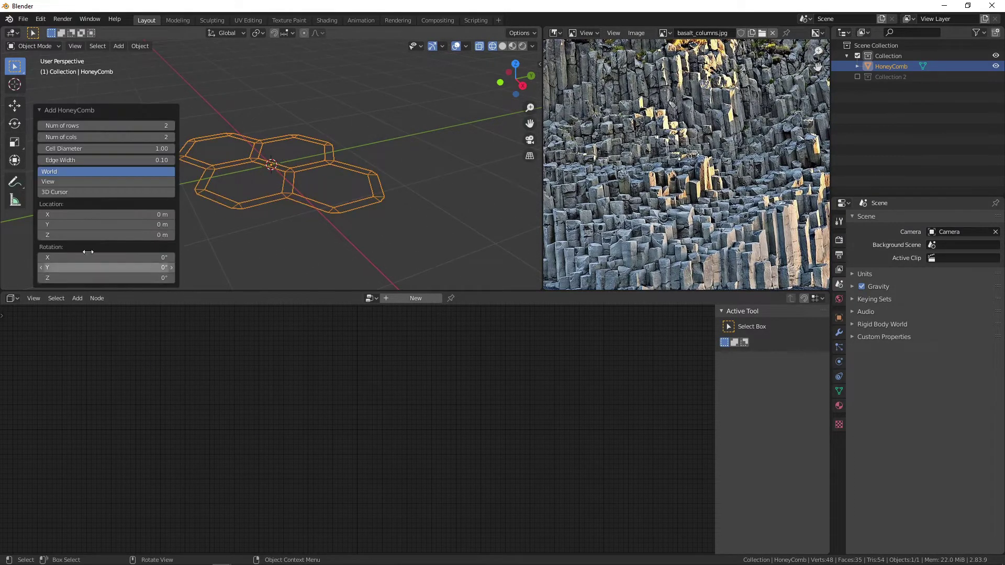
left_click_drag(144, 160, 118, 160)
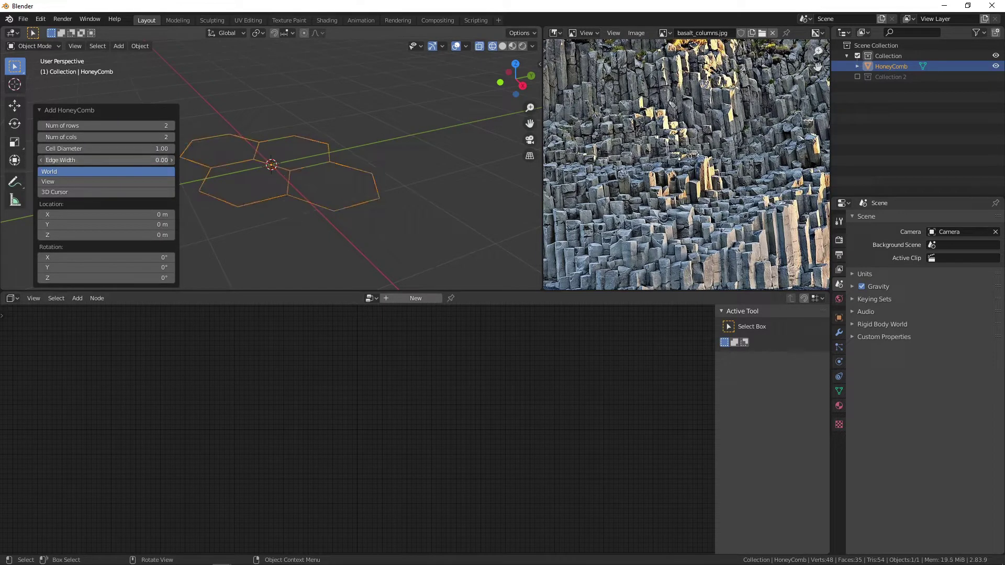
Step: Set the honeycomb to 14 rows and 6 columns
left_click_drag(131, 126, 181, 126)
scroll(292, 142, "down", 5)
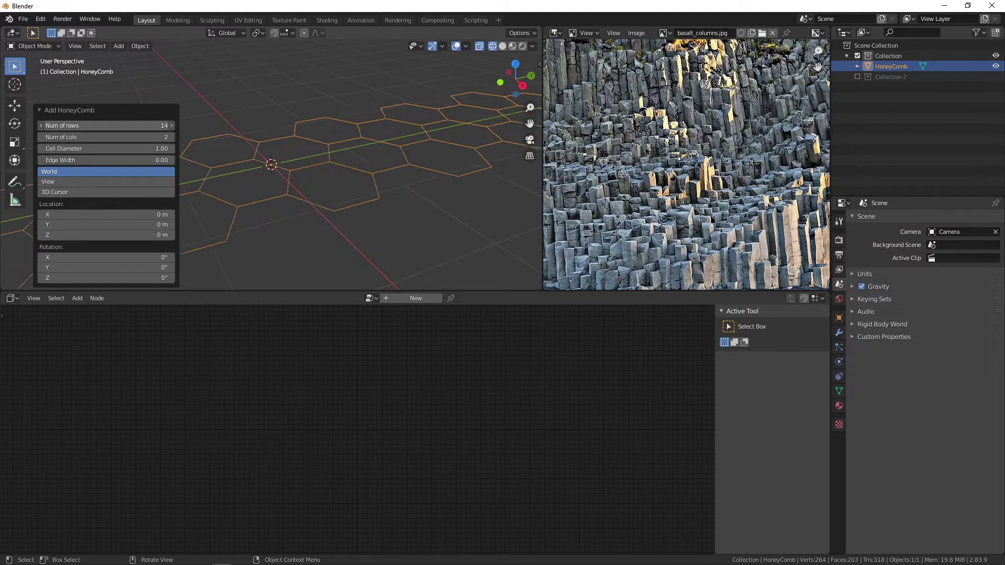
scroll(403, 194, "down", 2)
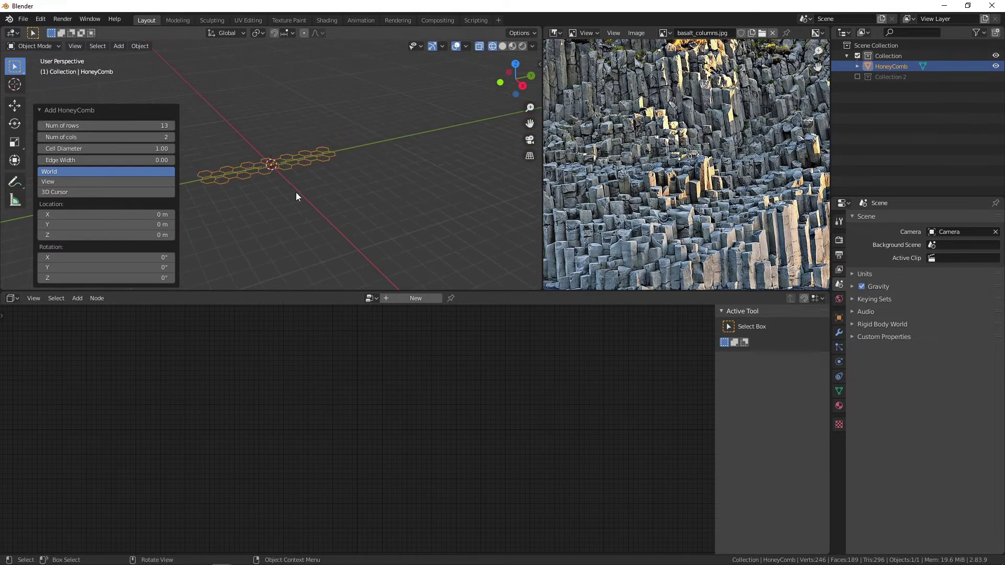
left_click(172, 137)
left_click(171, 138)
left_click(171, 137)
left_click(171, 137)
left_click(152, 126)
type("14")
key("Return")
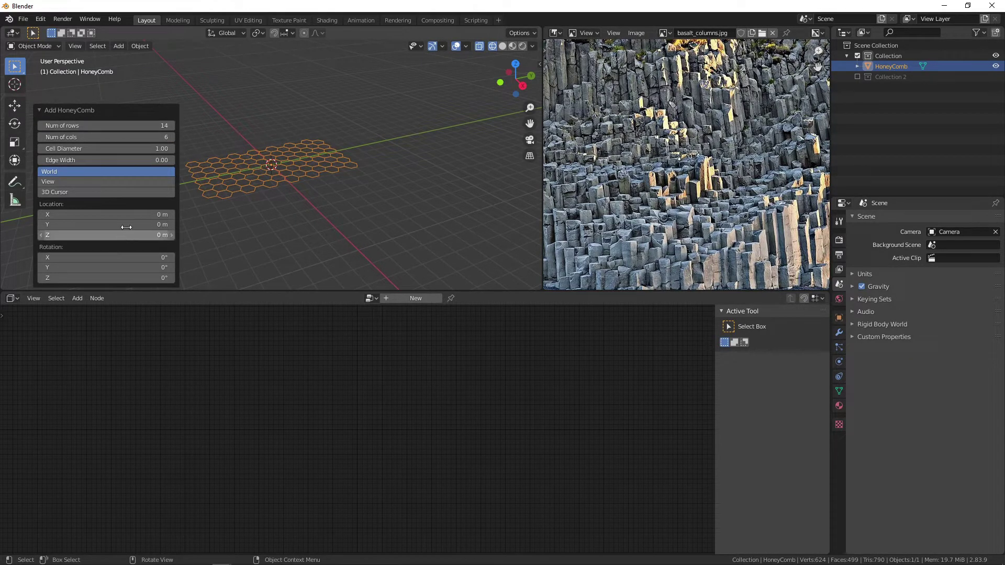
scroll(256, 179, "up", 3)
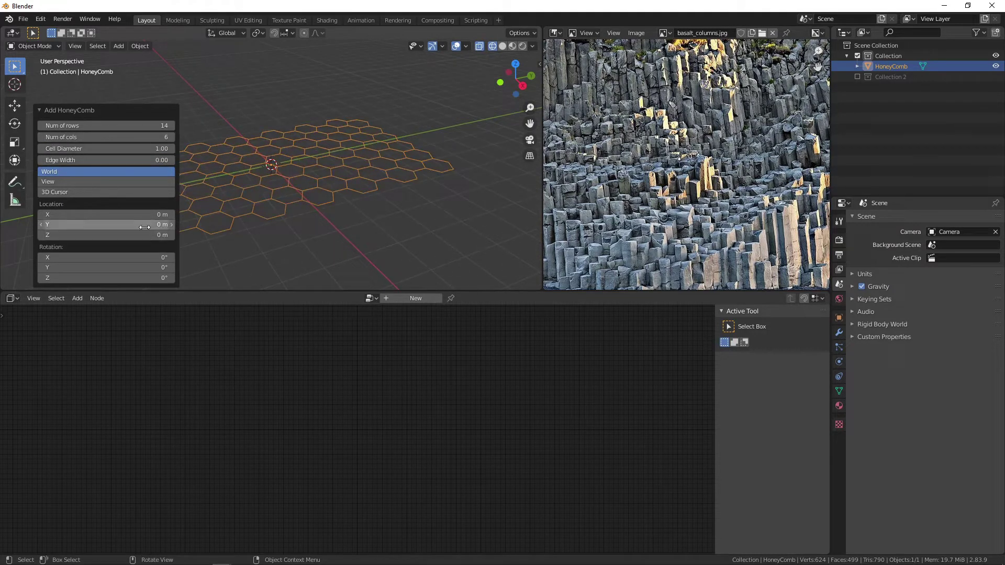
left_click(117, 110)
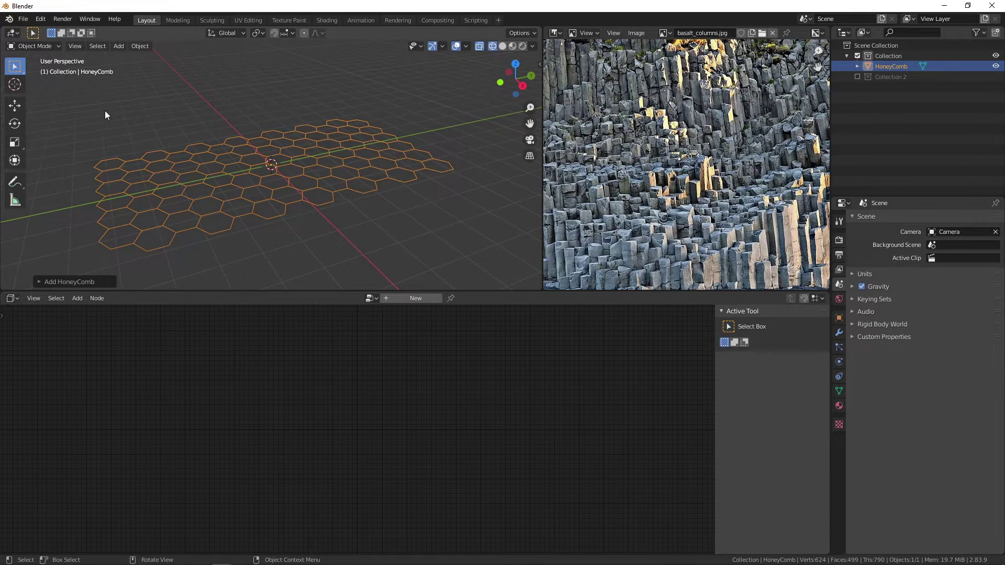
Step: Expand the HoneyComb object in the outliner and enter Edit Mode on its mesh
scroll(265, 169, "up", 2)
scroll(265, 169, "down", 3)
scroll(268, 169, "down", 1)
left_click(857, 66)
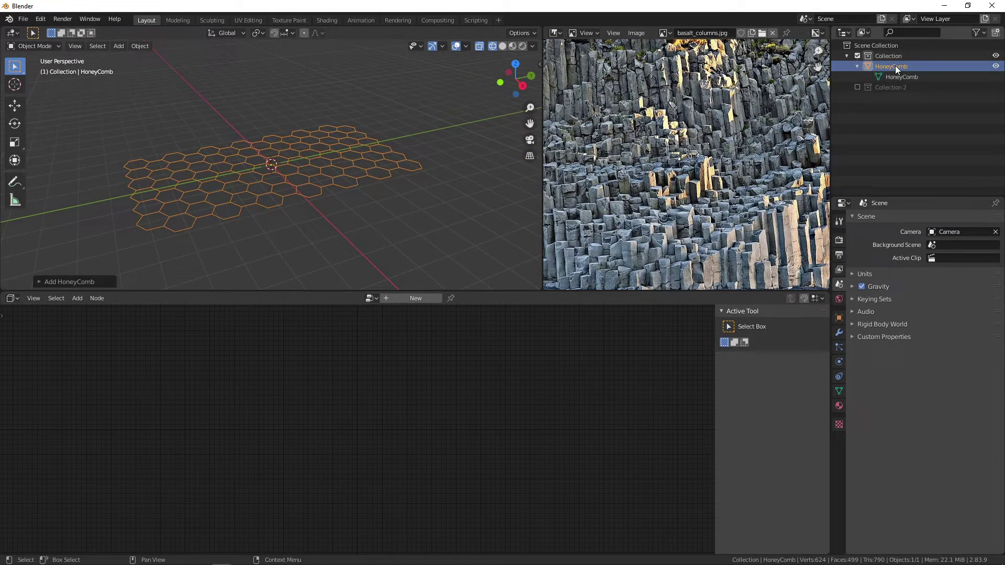
left_click(900, 77)
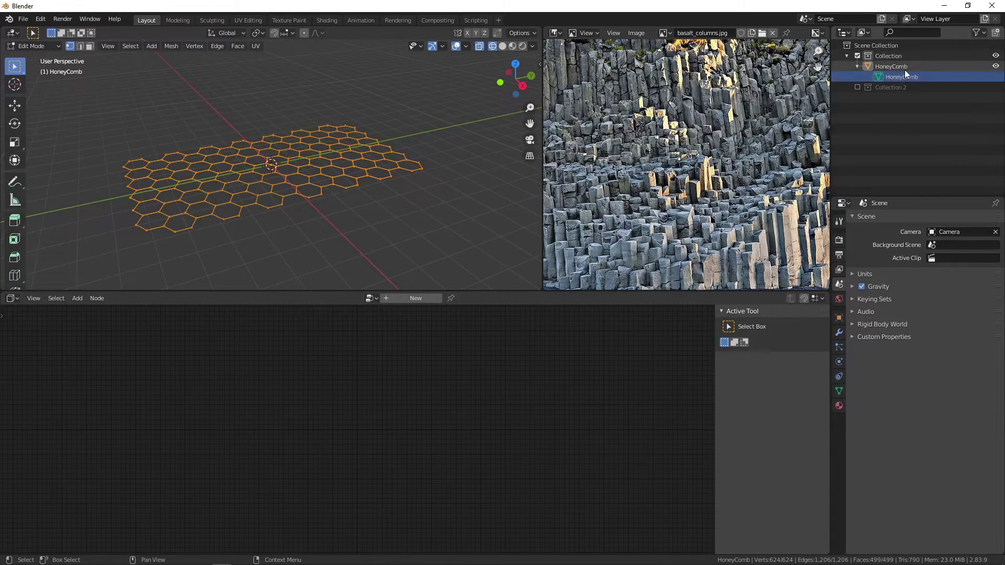
Step: Clear the selection to examine the honeycomb's vertices and cells, and select the whole mesh again
scroll(308, 183, "up", 3)
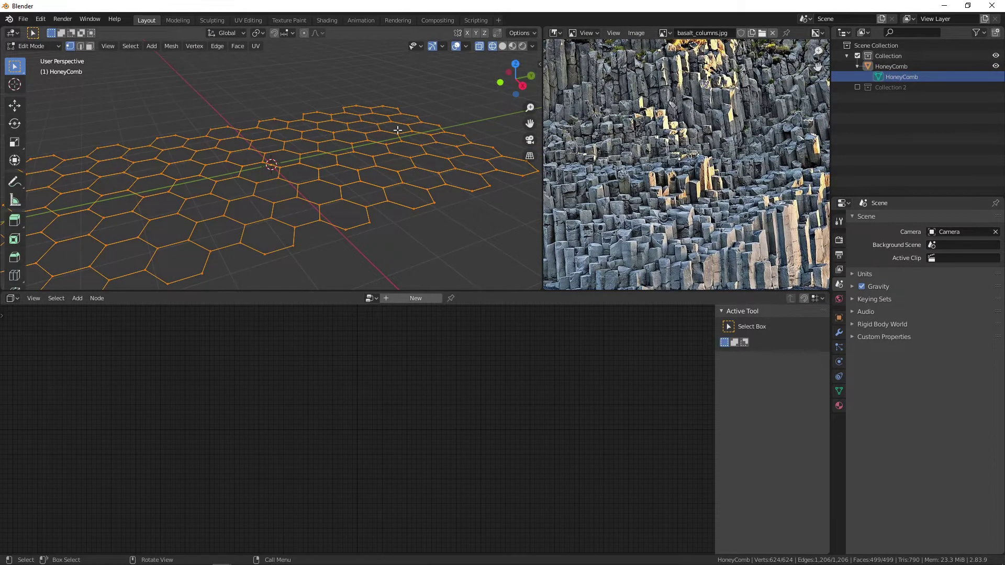
scroll(320, 195, "down", 1)
scroll(365, 184, "up", 2)
left_click(384, 247)
left_click_drag(340, 237, 366, 259)
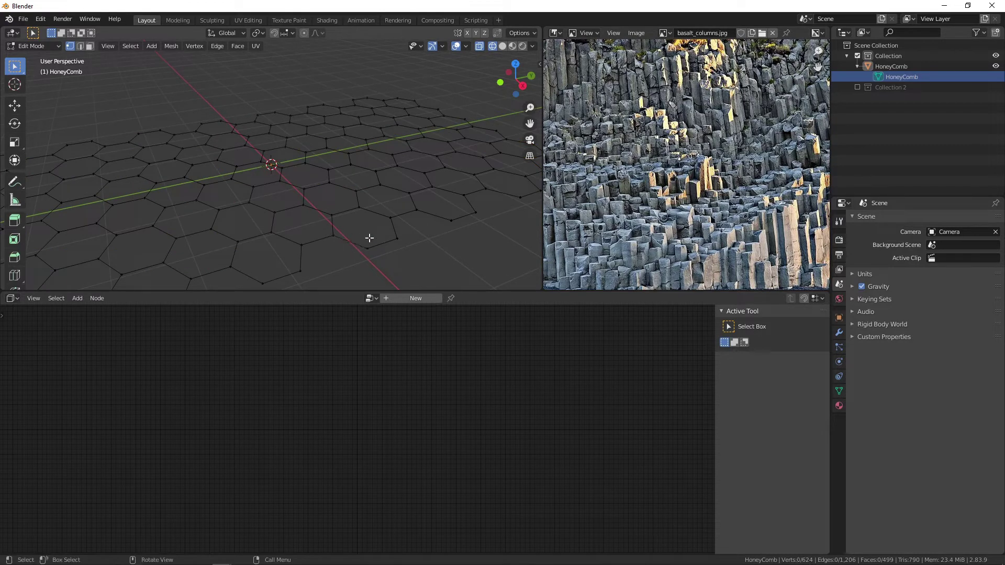
left_click(479, 46)
scroll(322, 212, "down", 2)
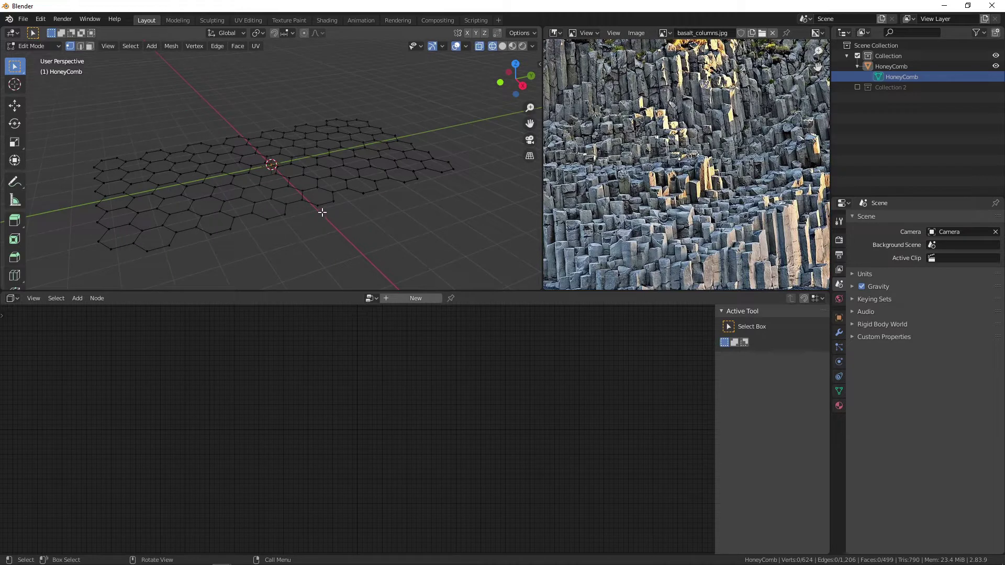
scroll(379, 189, "down", 2)
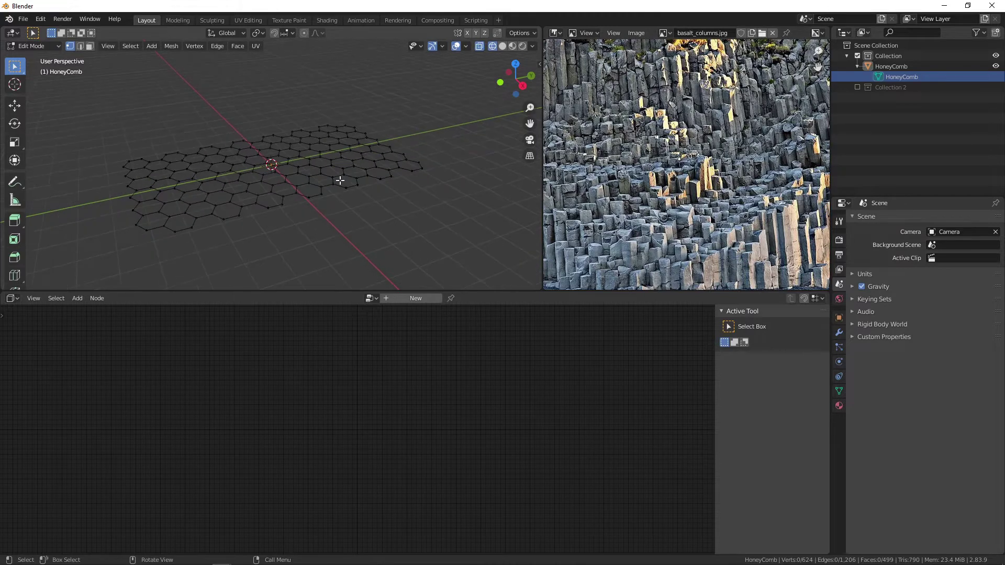
key("a")
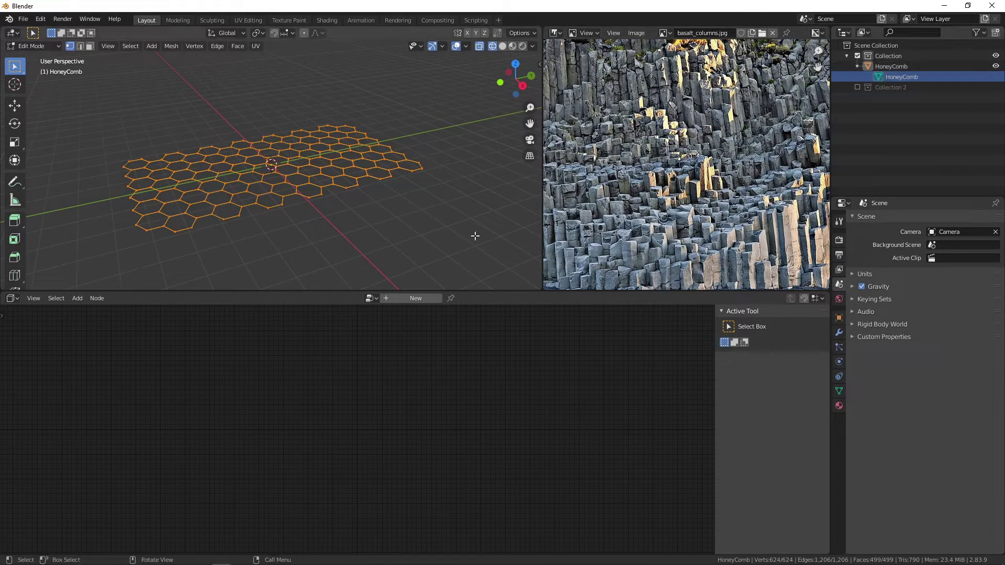
Step: Create a new node tree in the node editor
left_click(413, 297)
key("shift+a")
key("Escape")
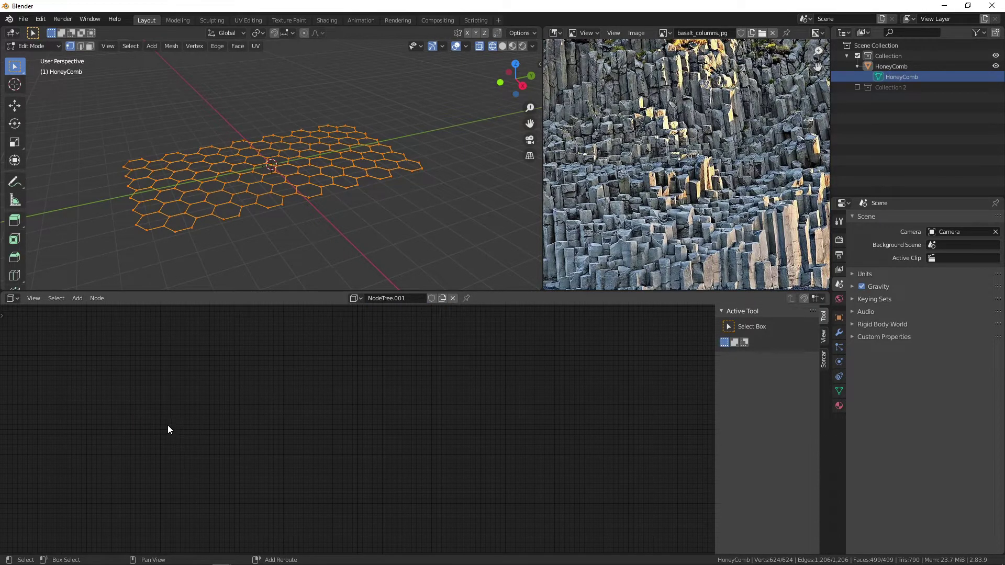
Step: Add a Custom Object node to the node tree
key("shift+a")
mouse_move(167, 425)
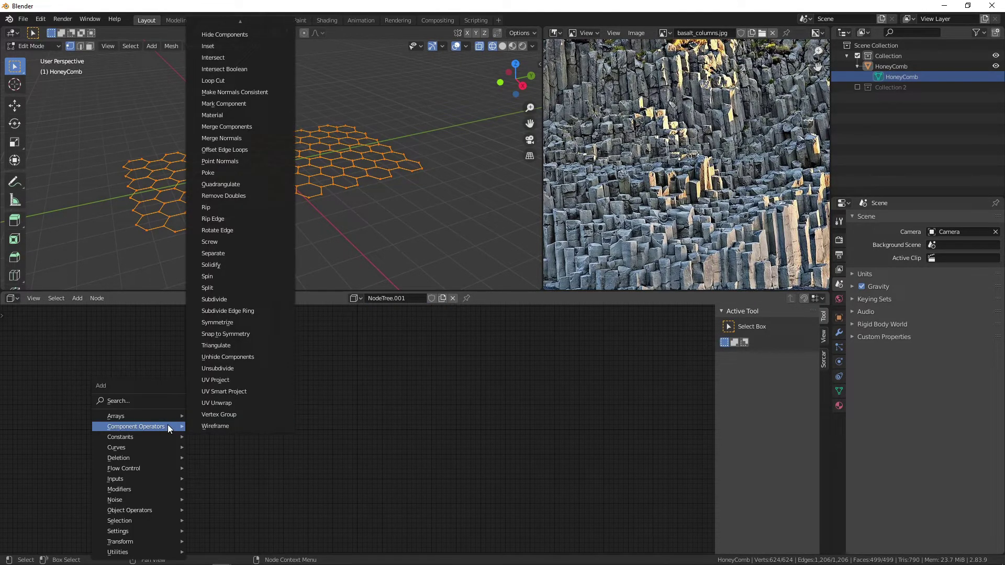
type("scus")
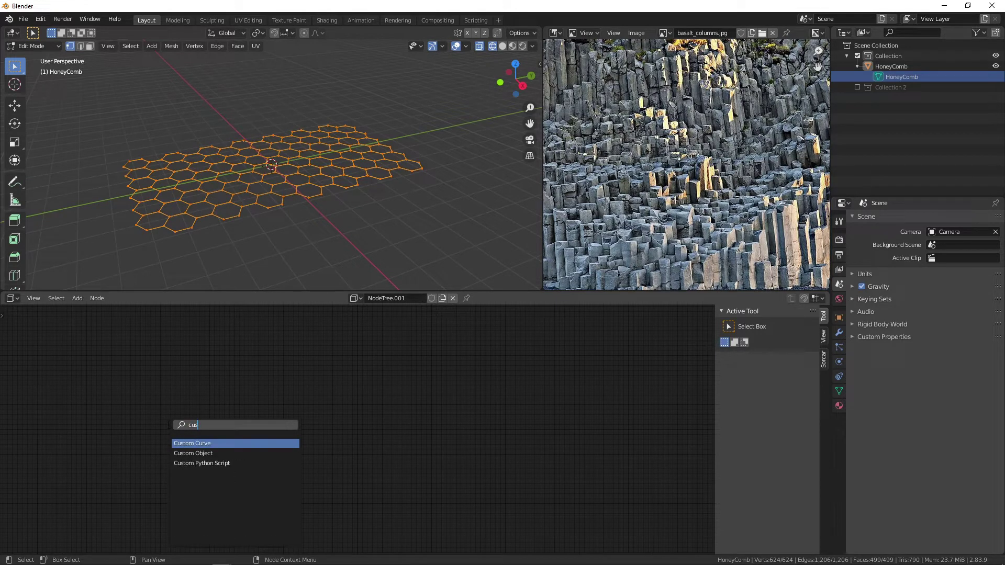
key("Down")
key("Return")
left_click(170, 411)
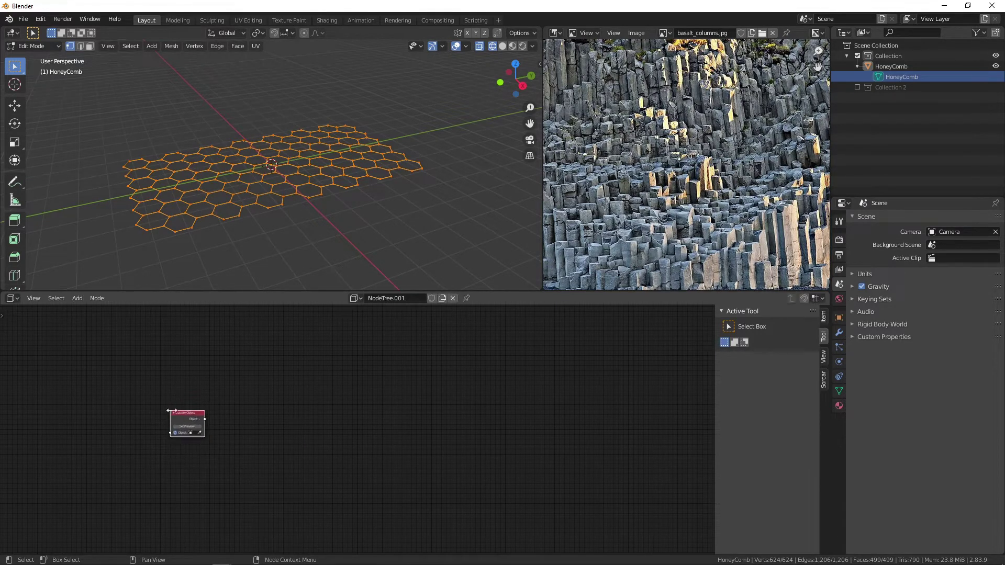
Step: Assign the HoneyComb object to the Custom Object node and set that node as the preview
scroll(206, 428, "up", 3)
middle_click_drag(181, 432, 237, 432)
left_click(139, 434)
left_click(168, 446)
left_click(135, 424)
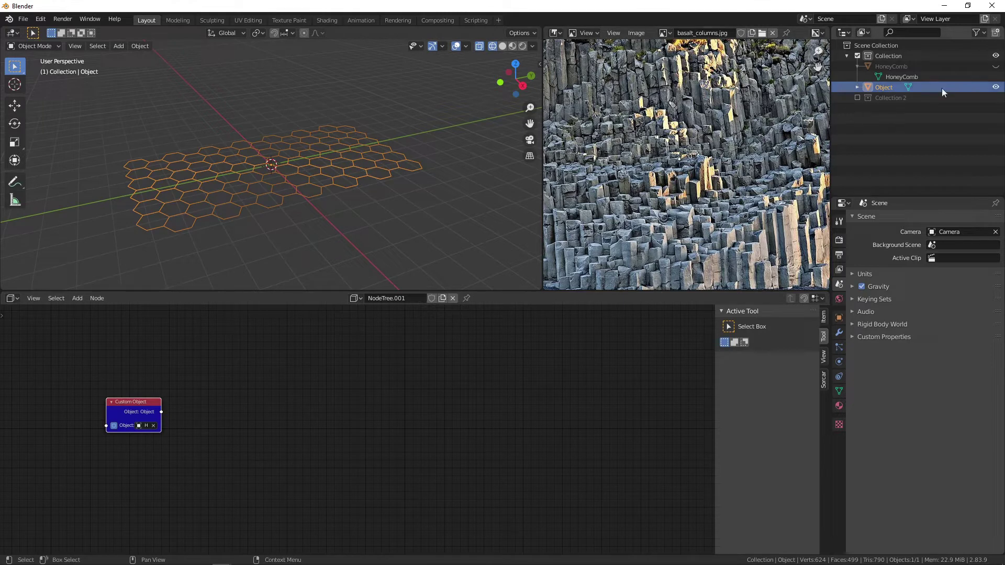
Step: Reposition the Custom Object node slightly higher and show the Sorcar properties of the node tree
left_click(857, 88)
left_click(857, 87)
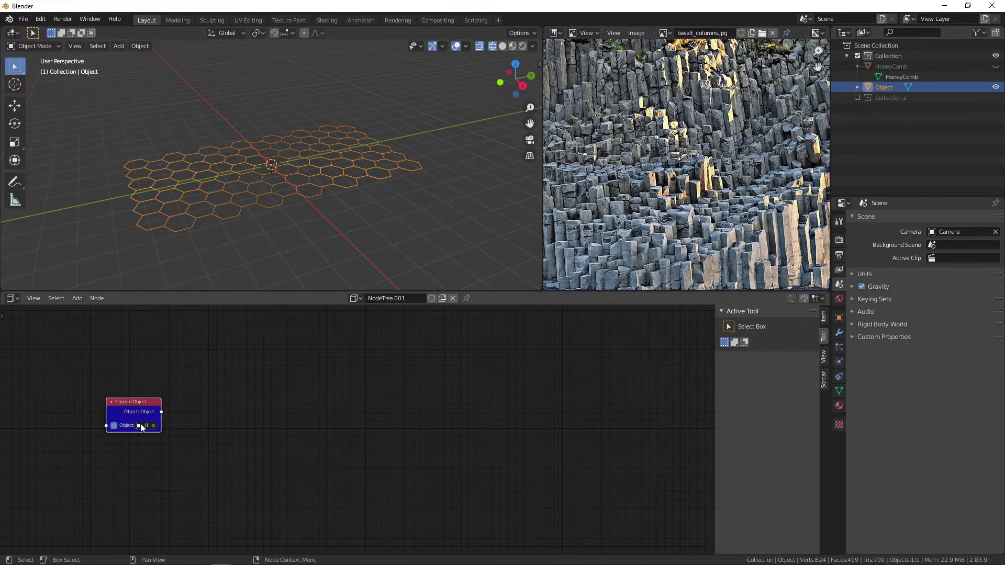
left_click_drag(128, 403, 148, 386)
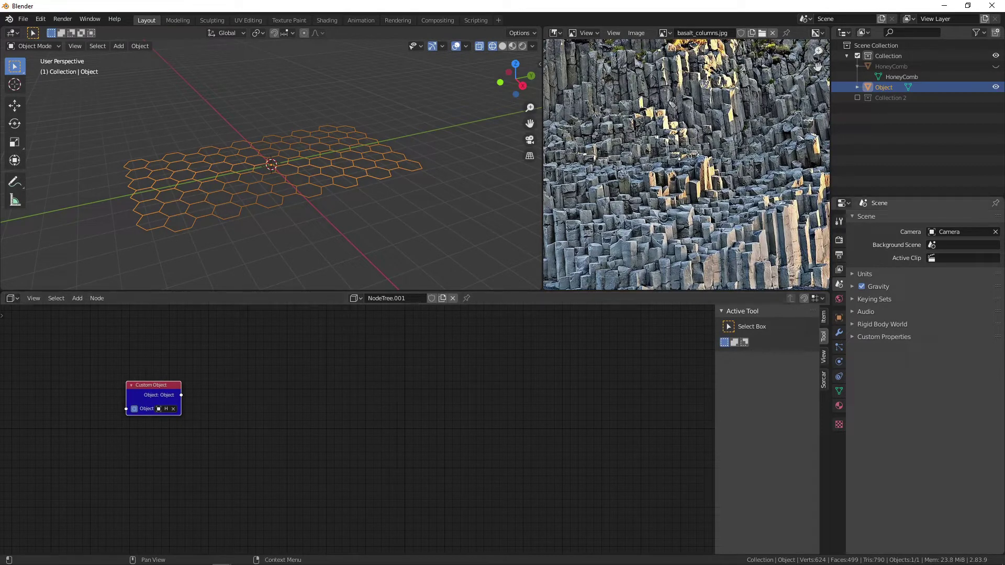
left_click(823, 380)
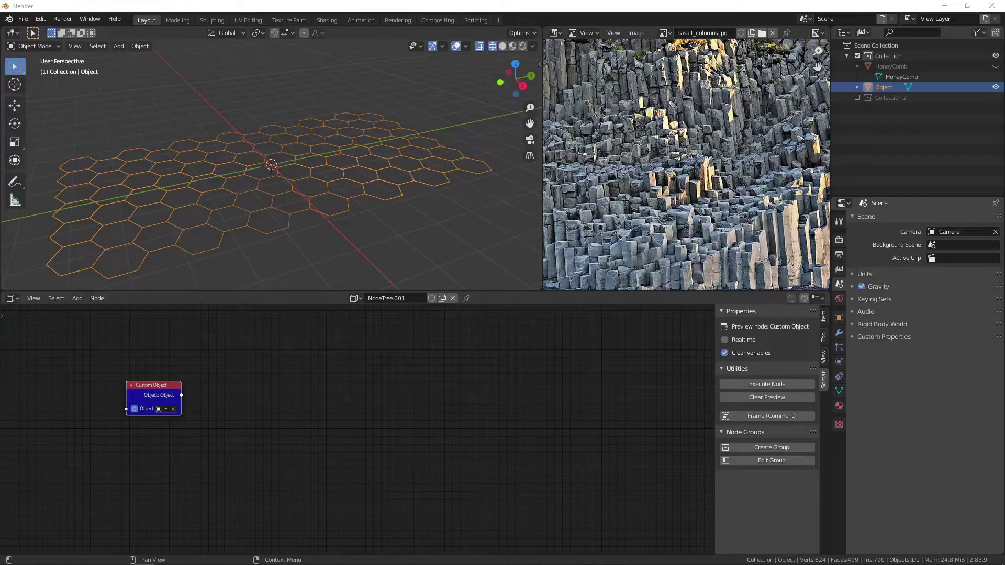
key("shift+a")
mouse_move(293, 468)
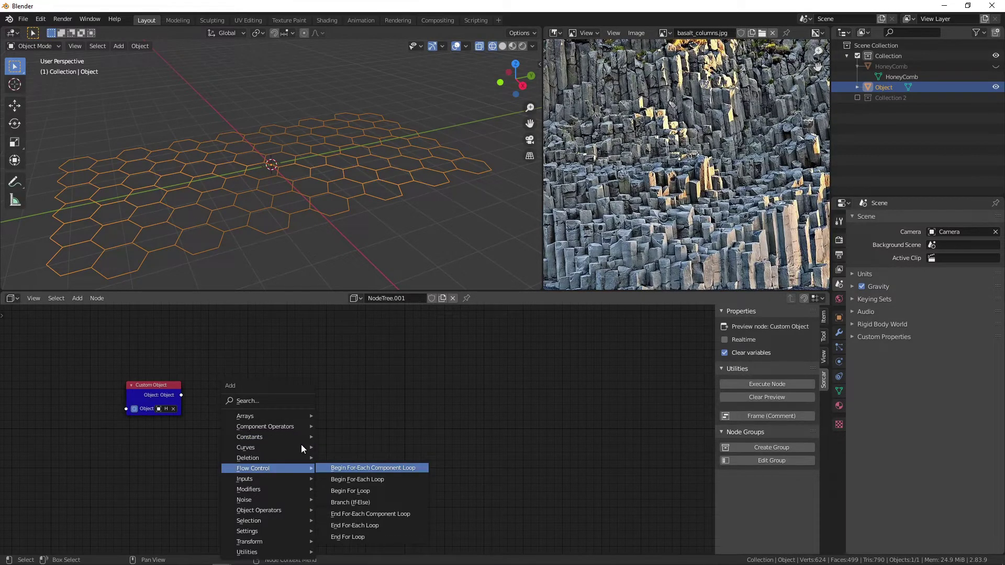
left_click(361, 503)
left_click(334, 452)
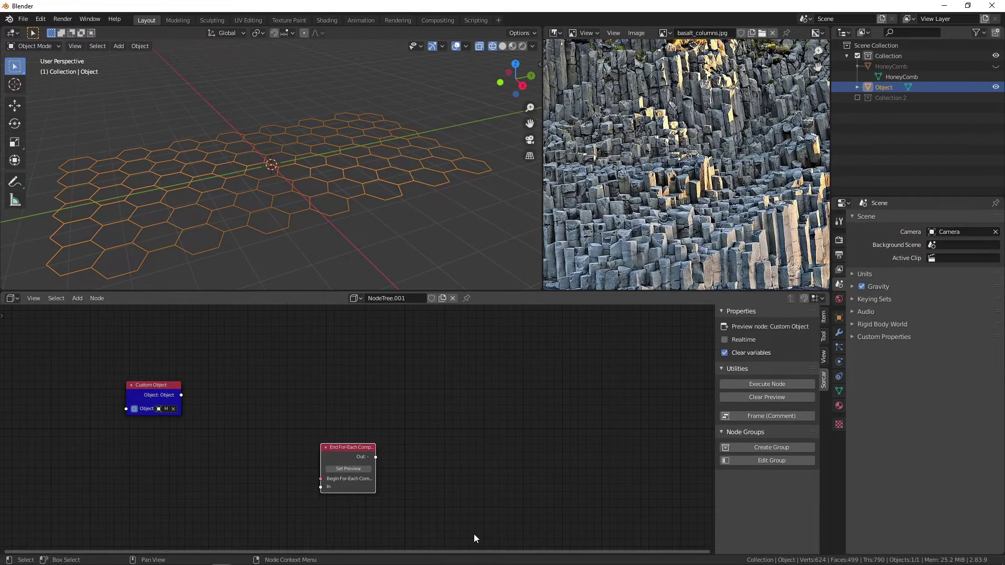
key("x")
Step: Add an Add Edge/Face node fed by the Custom Object node's output and set it as the preview
key("shift+a")
type("face")
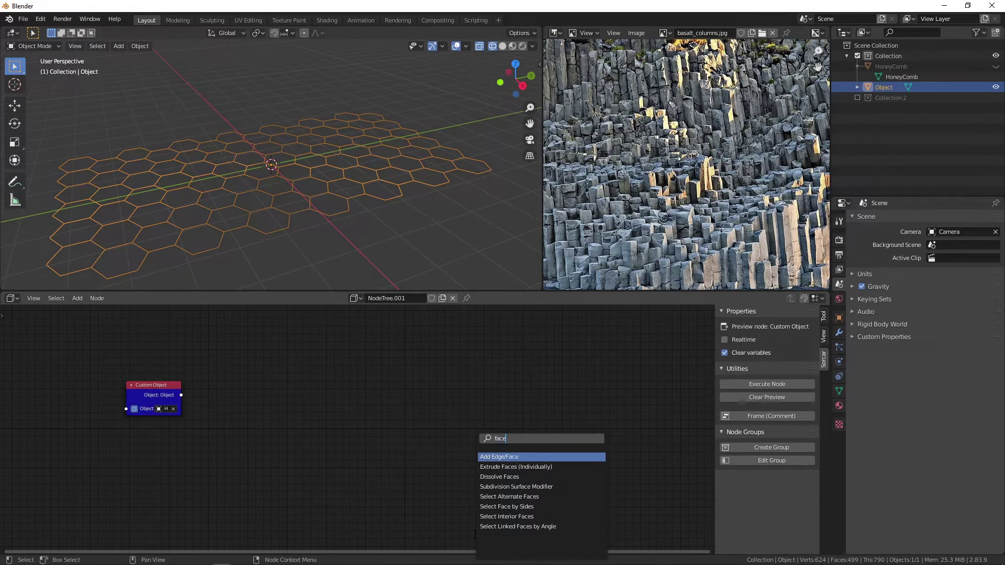
key("Return")
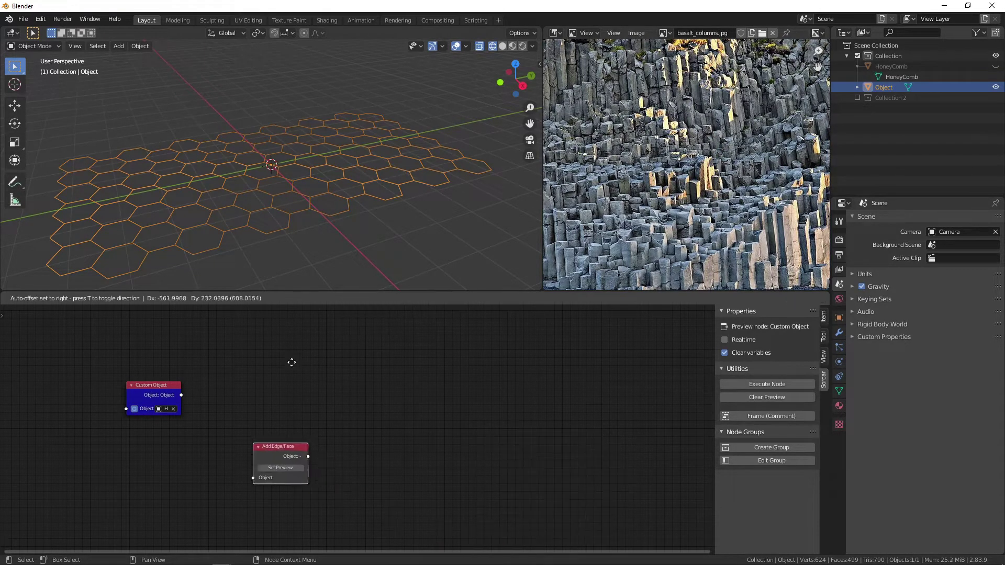
left_click(244, 377)
left_click_drag(181, 394, 216, 396)
left_click(243, 387)
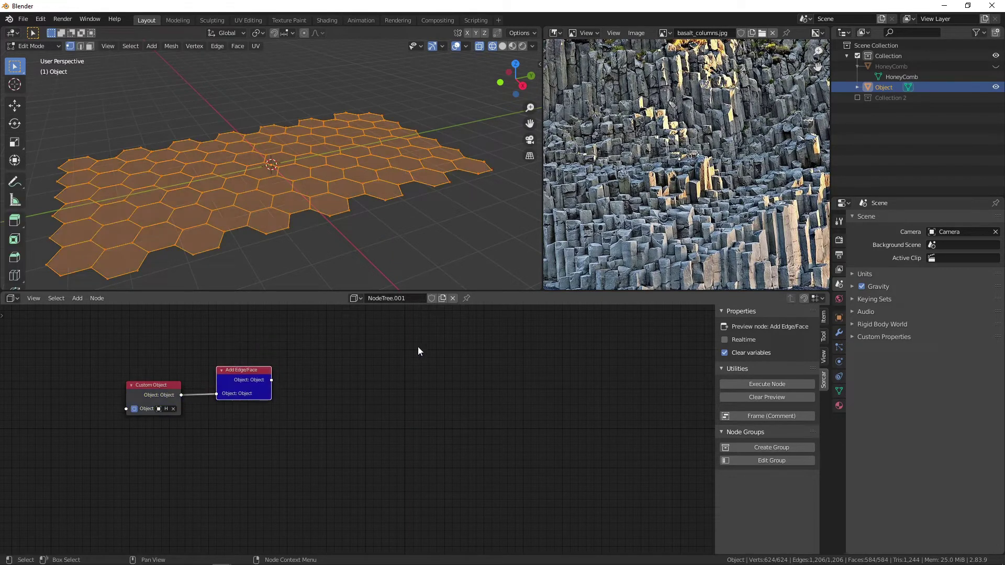
Step: Add a Begin For-Each Component Loop node fed by the Add Edge/Face output, with its type set to Faces
middle_click_drag(420, 355, 312, 373)
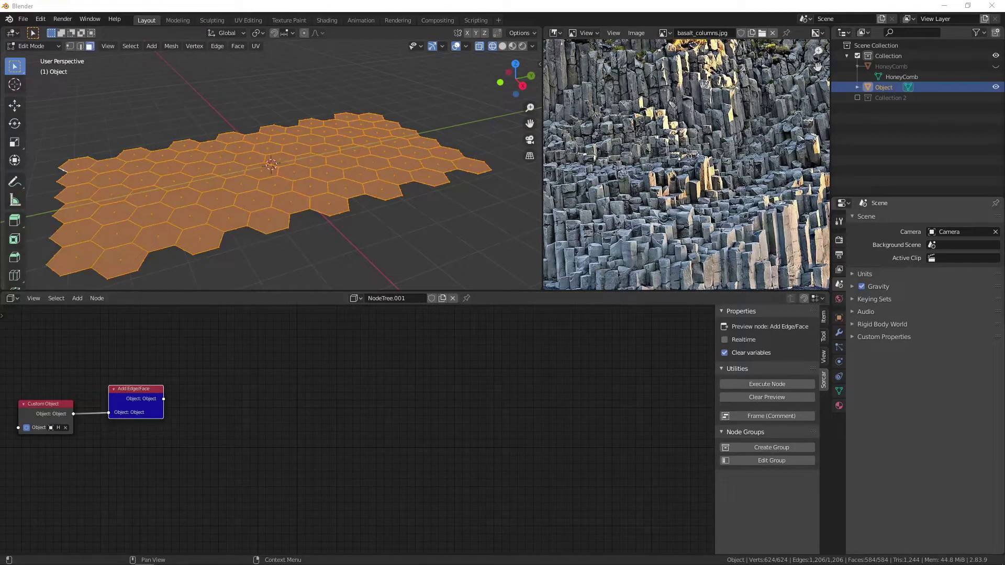
key("shift+a")
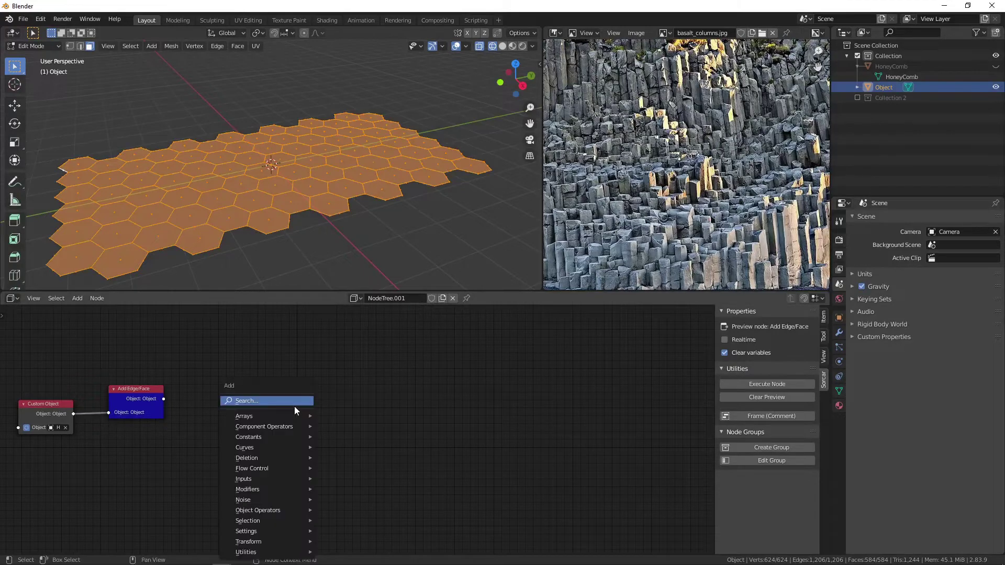
mouse_move(263, 468)
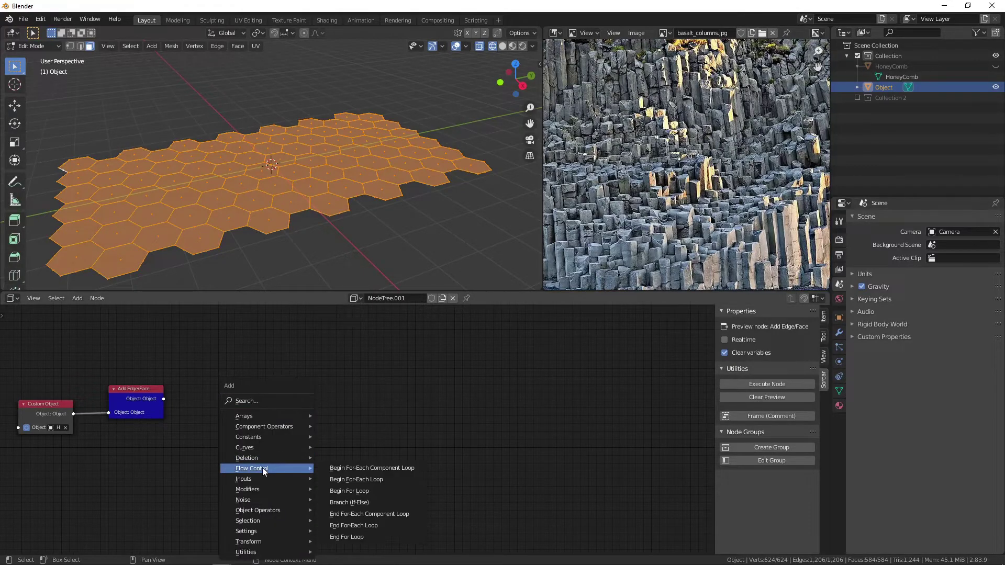
left_click(404, 469)
left_click(296, 461)
left_click_drag(163, 399, 197, 403)
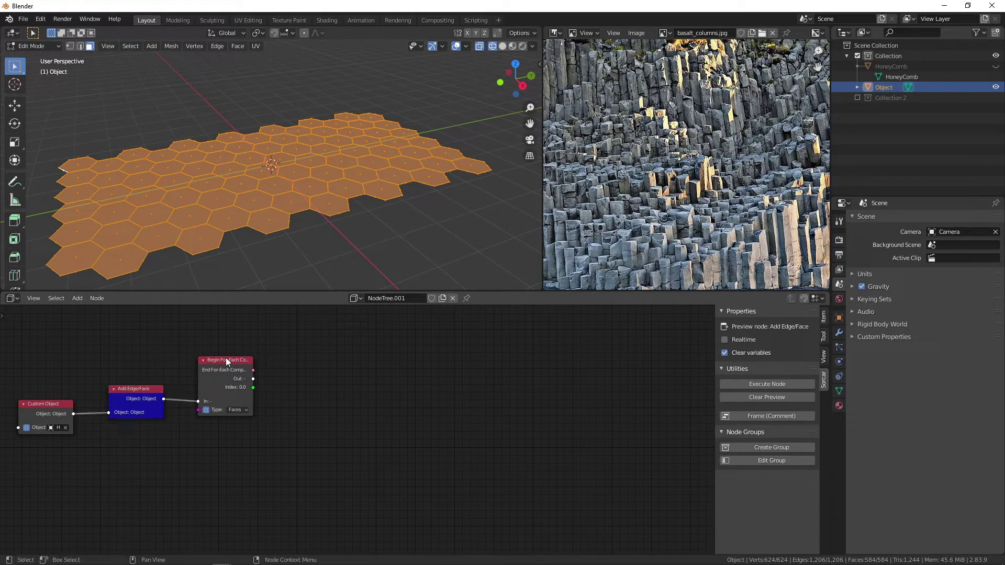
left_click_drag(226, 358, 217, 358)
left_click(236, 409)
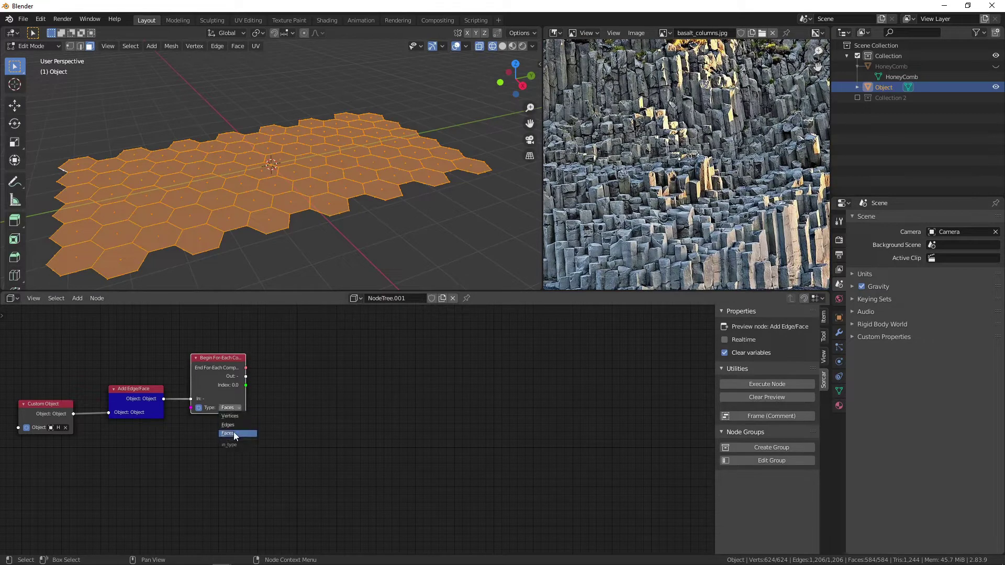
left_click(237, 434)
left_click(231, 408)
Step: Add an End For-Each Component Loop node well past the begin node and link the begin loop's output to it
left_click(339, 398)
key("shift+a")
mouse_move(407, 423)
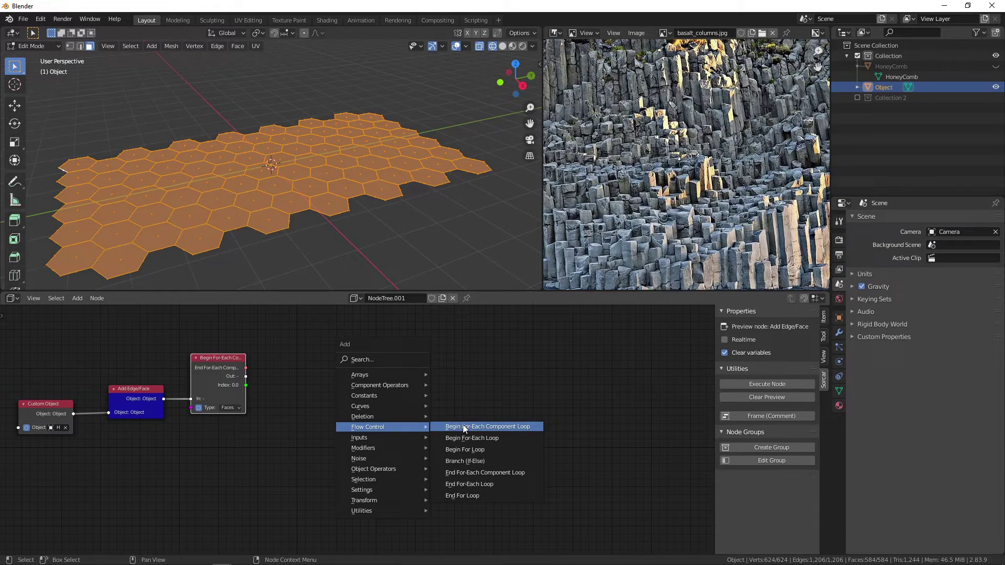
left_click(492, 472)
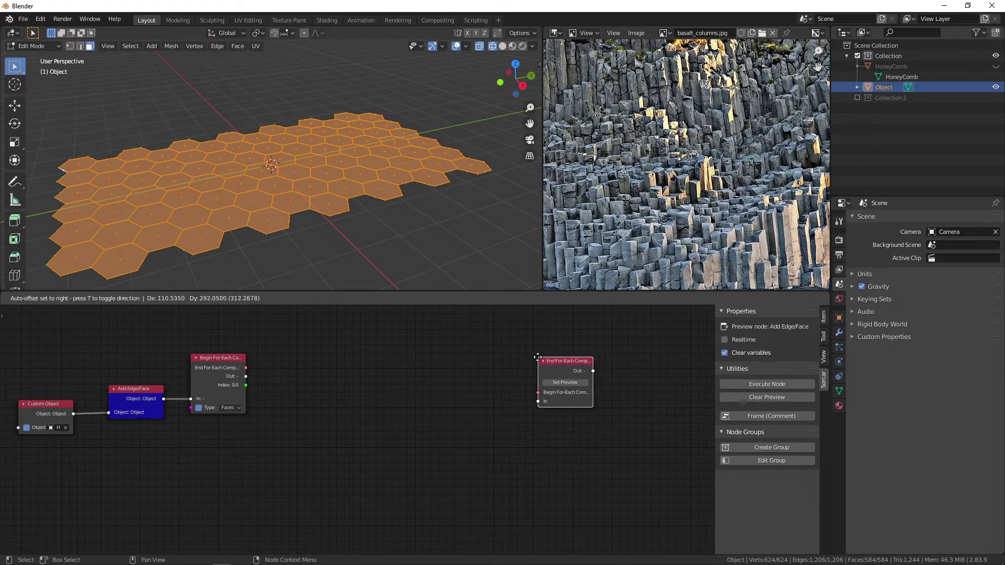
left_click(538, 358)
left_click(245, 370)
left_click_drag(245, 369, 607, 334)
left_click(558, 359)
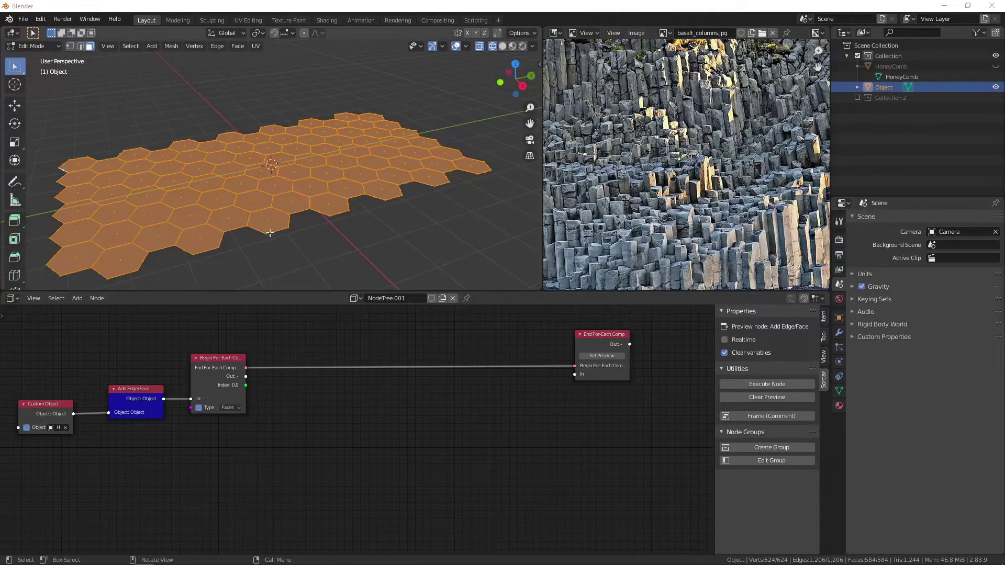
Step: Add an Extrude Faces (Individually) node and place it unconnected just below the Begin For-Each Component Loop node
key("shift+a")
left_click(339, 442)
type("xtrud")
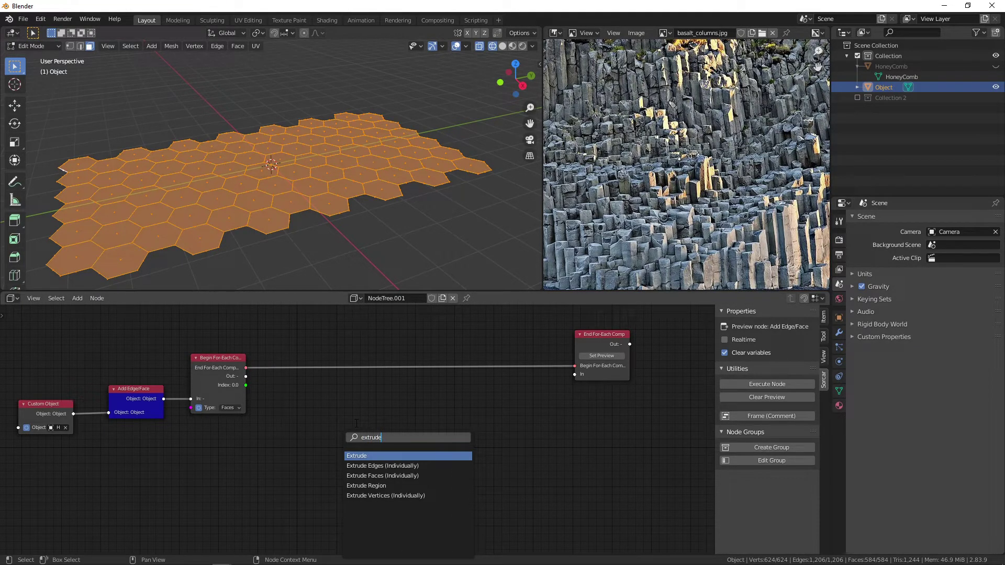
type("e")
key("Down")
key("Down")
key("Return")
left_click(283, 412)
left_click_drag(294, 428, 216, 426)
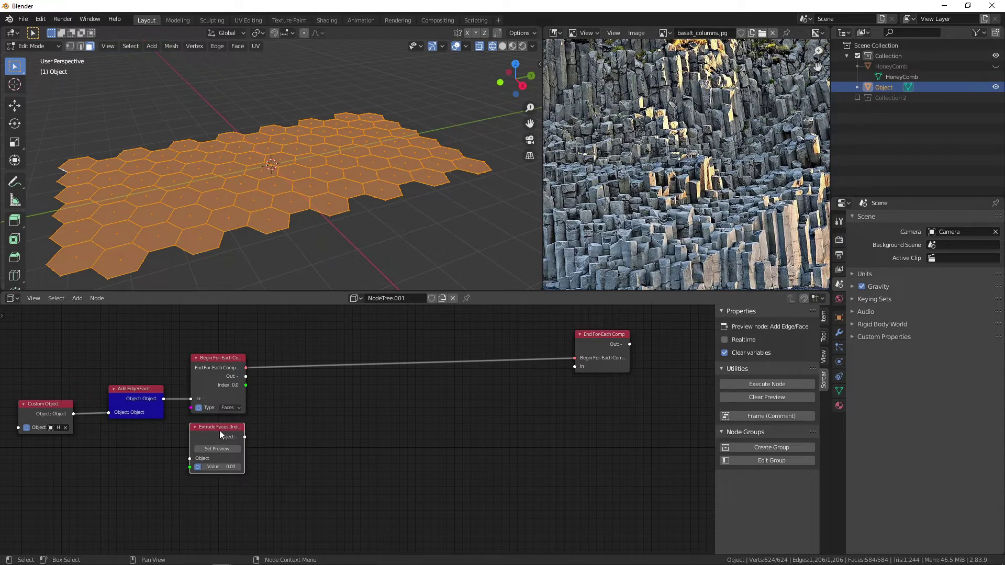
Step: Add an Extrude node and connect the Begin For-Each Component Loop's Out to its Object input
key("shift+a")
key("shift+a")
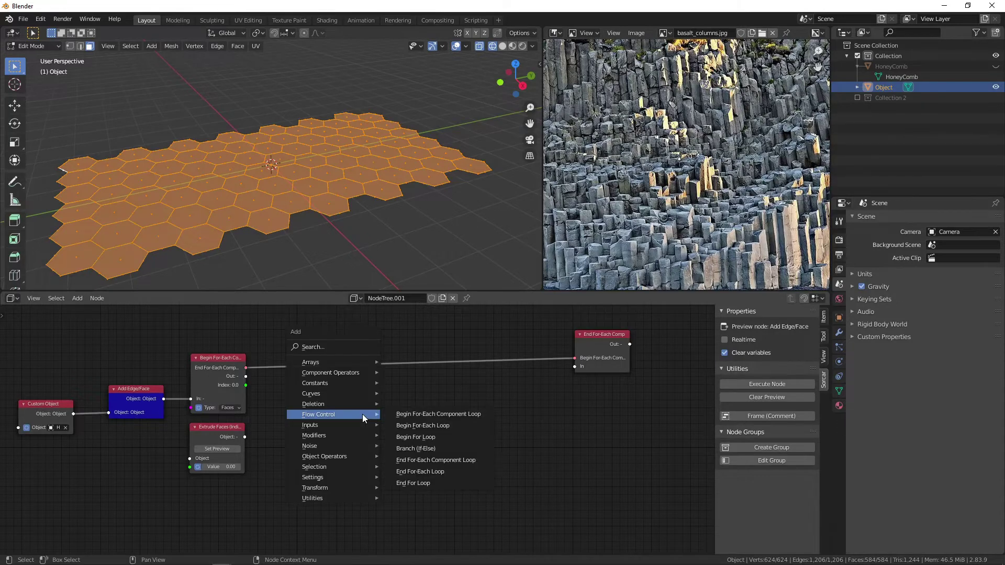
mouse_move(359, 426)
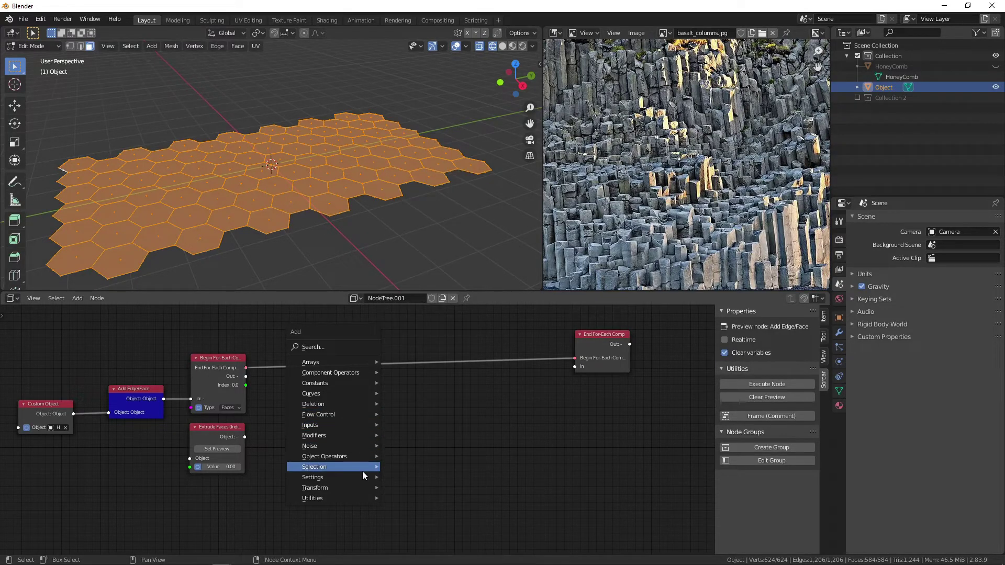
mouse_move(362, 471)
left_click(325, 345)
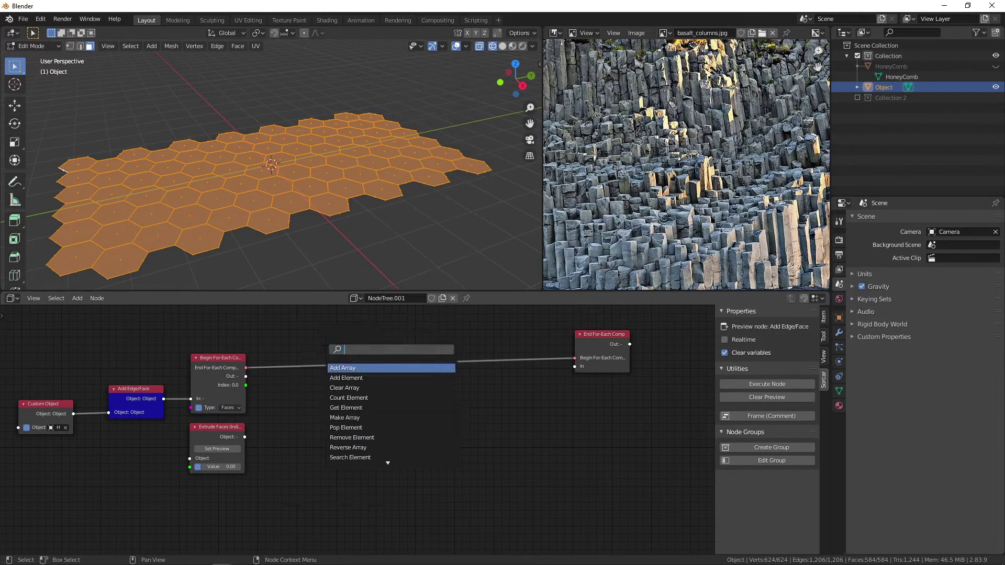
type("extru")
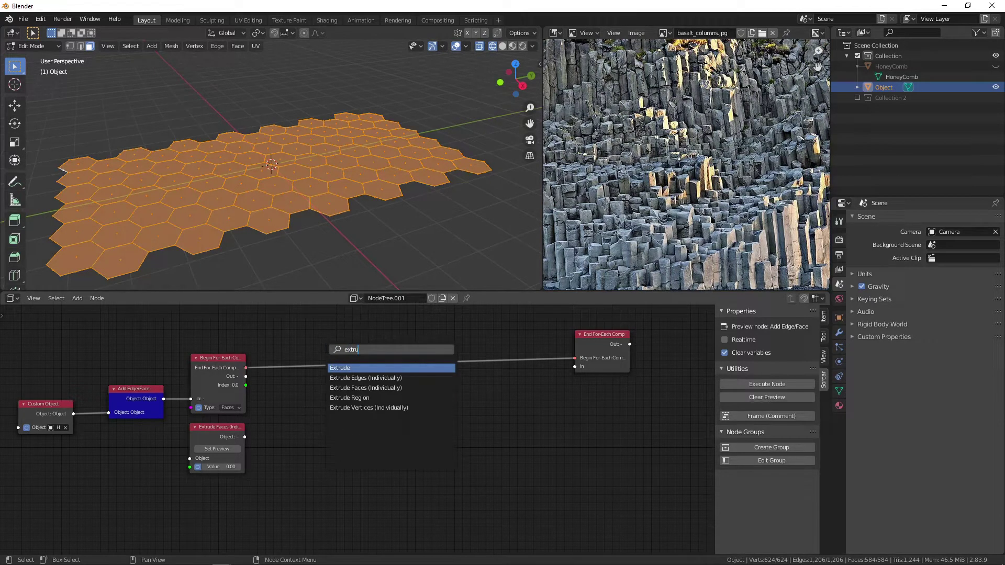
left_click(368, 368)
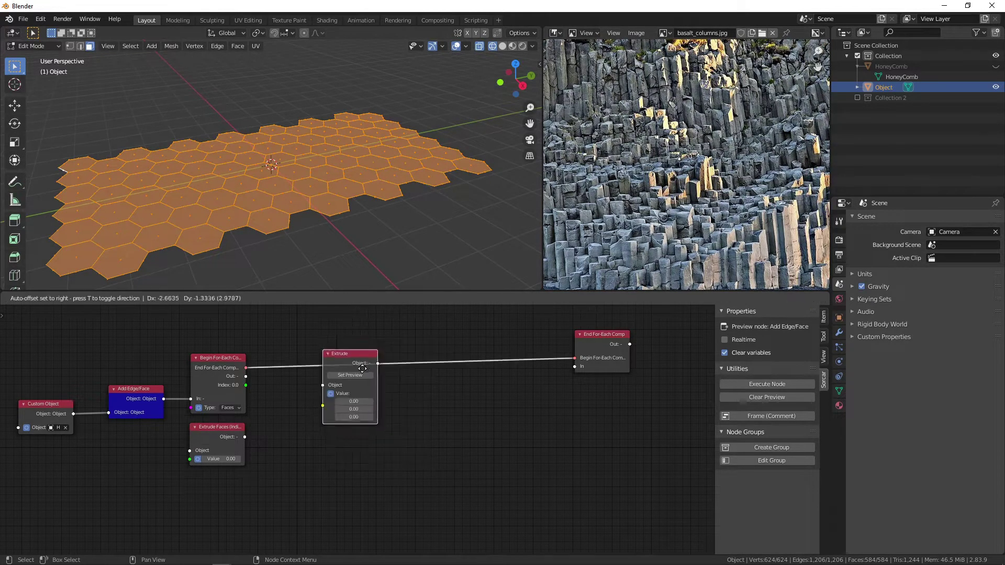
left_click(288, 404)
left_click_drag(245, 375, 300, 423)
Step: Add a Vector node and place it just below the Extrude node
middle_click_drag(443, 447, 376, 481)
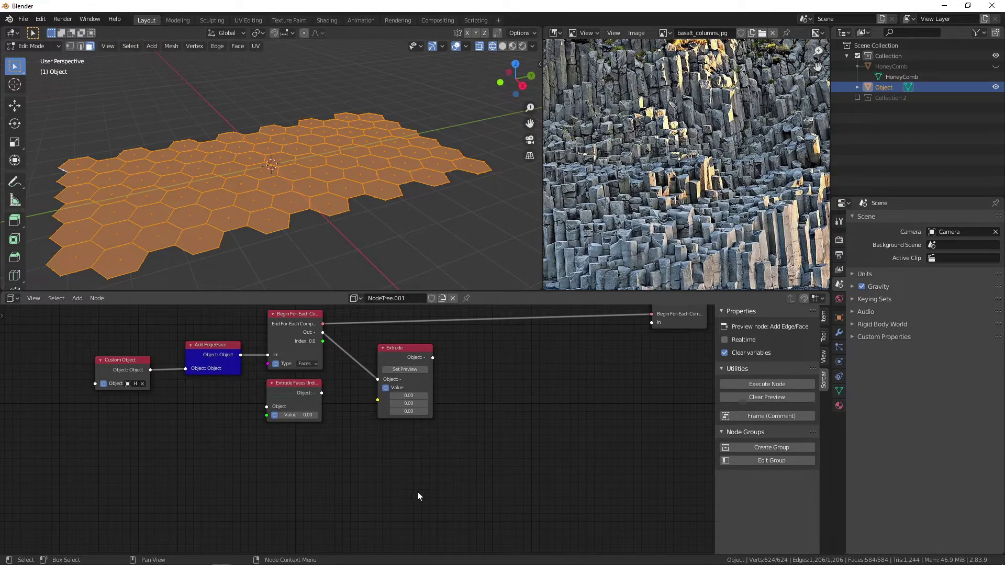
key("shift+a")
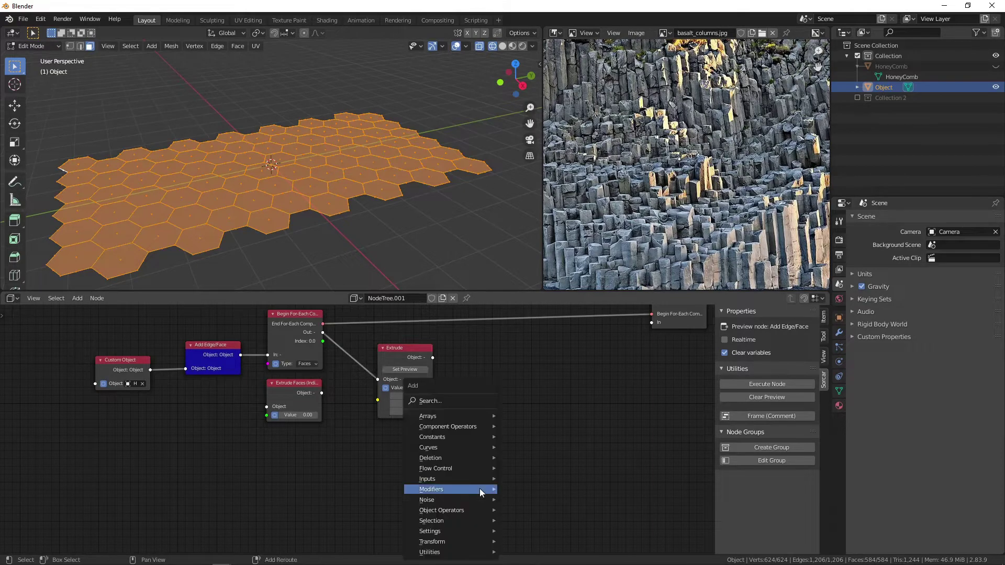
left_click(430, 401)
type("vec")
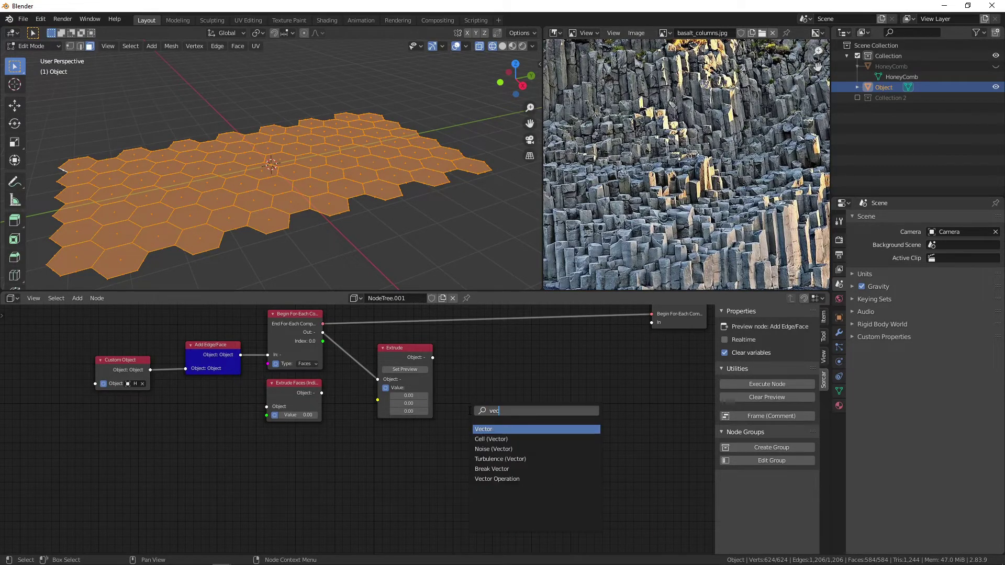
type("tor")
key("Return")
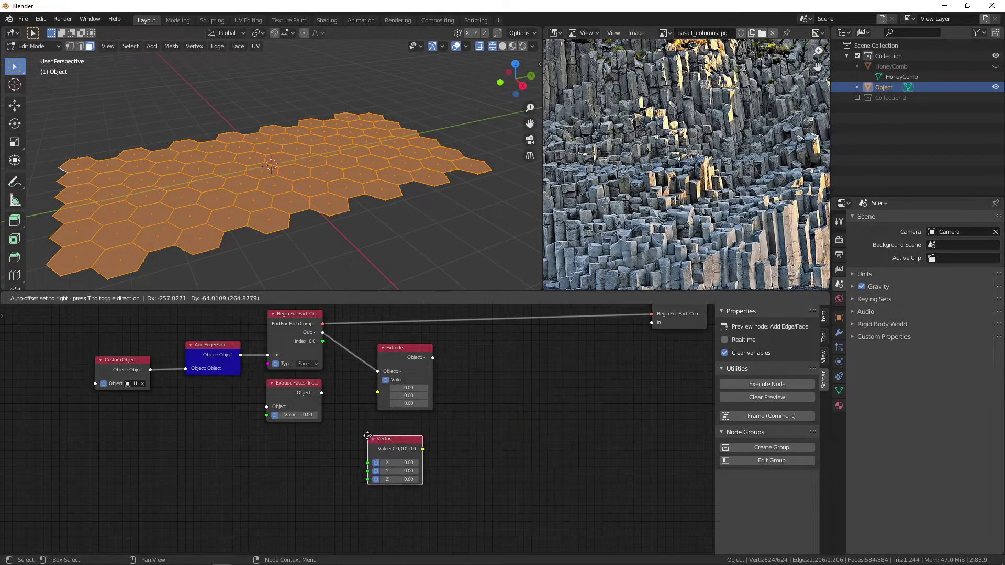
left_click(344, 442)
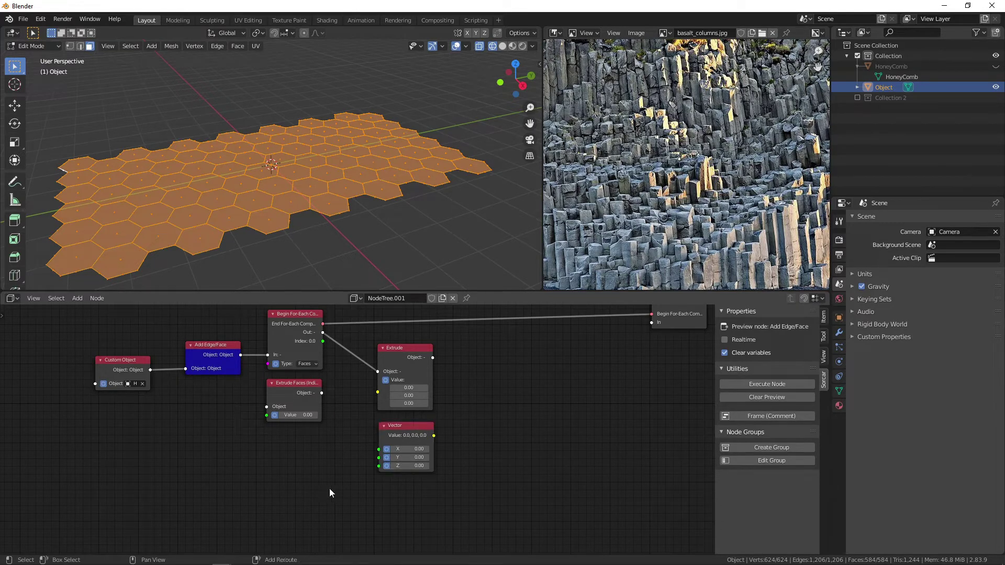
Step: Add a Number node with Random enabled and connect its value to the Vector node's Z input
key("shift+a")
type("sr")
key("BackSpace")
type("num")
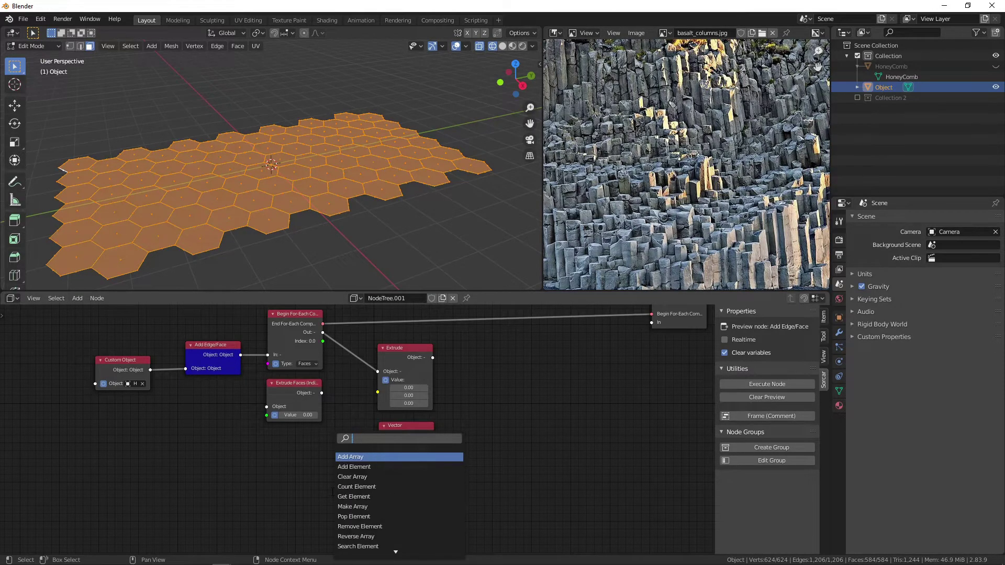
type("be")
key("Return")
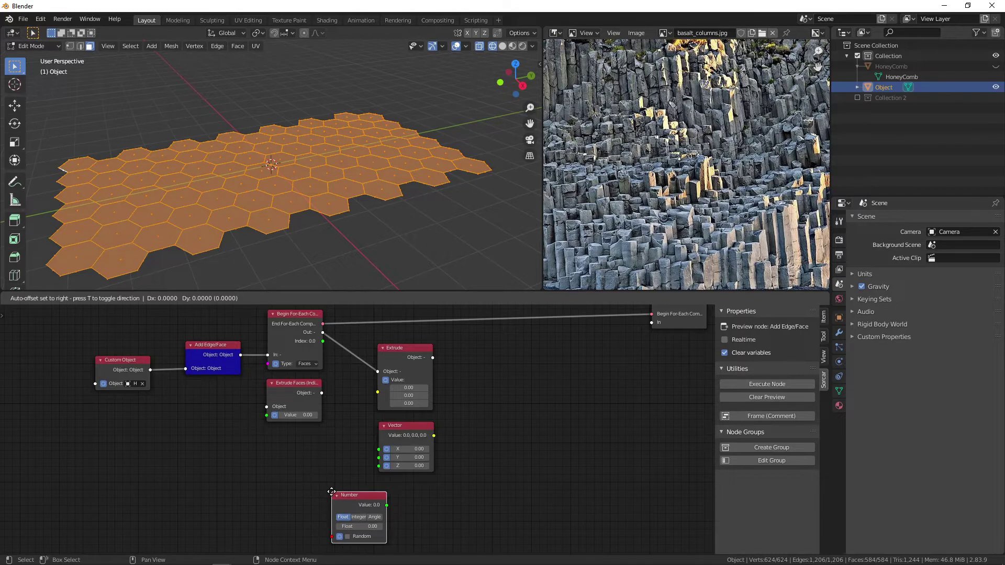
left_click(314, 480)
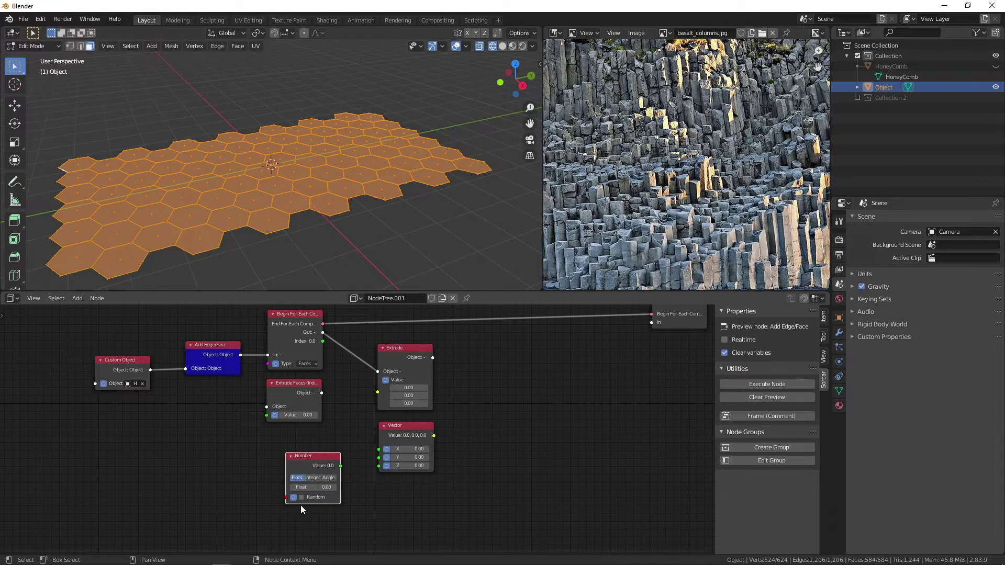
left_click_drag(313, 456, 378, 465)
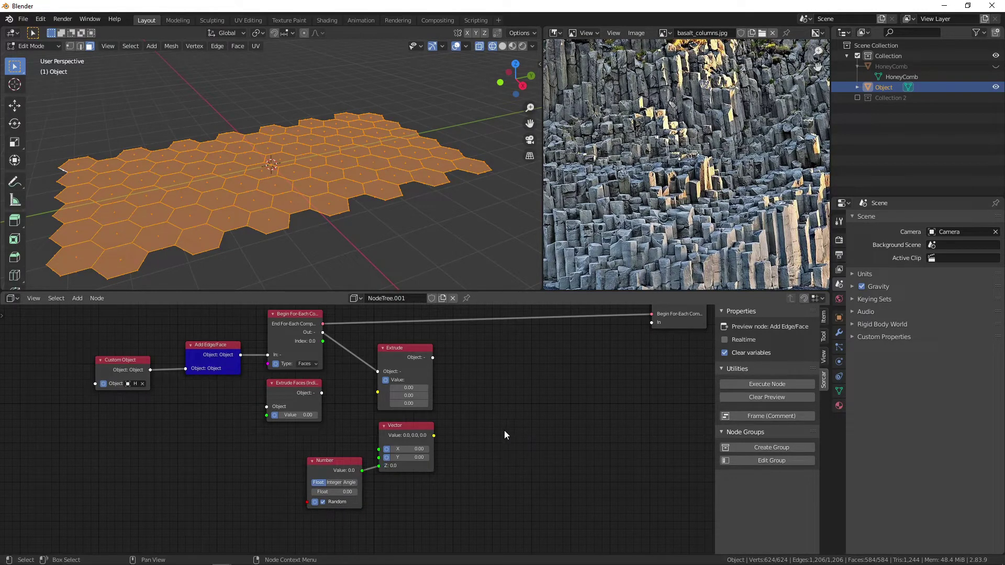
Step: Move the Vector and Number nodes lower and connect the Vector output to the Extrude node's Value input
left_click_drag(322, 423, 438, 494)
left_click_drag(409, 429, 377, 393)
middle_click_drag(552, 400, 469, 442)
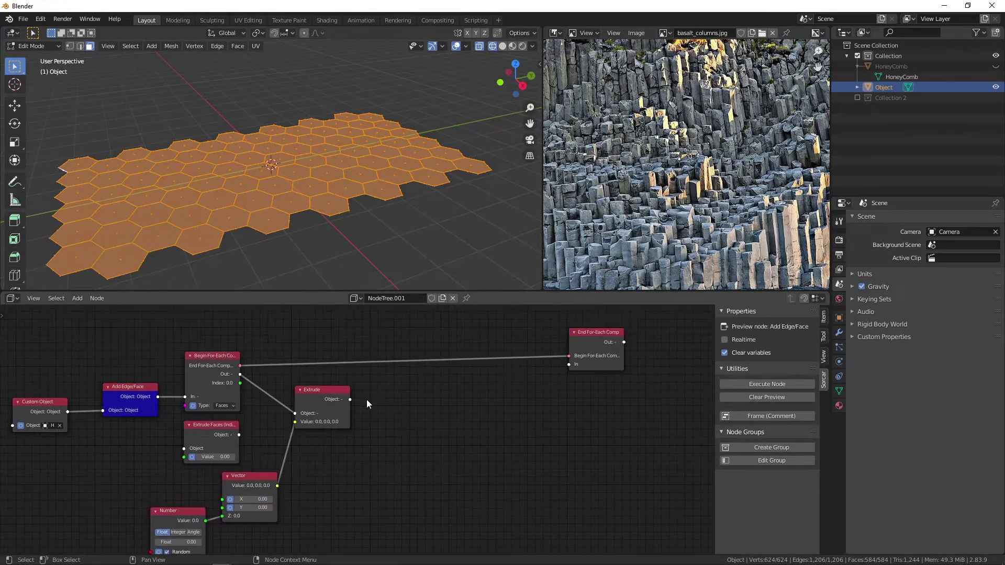
Step: Connect the Extrude output to the End For-Each Component Loop's In, preview that end node and execute it to inspect the columns
left_click_drag(349, 399, 569, 364)
middle_click_drag(633, 419, 583, 434)
left_click(549, 373)
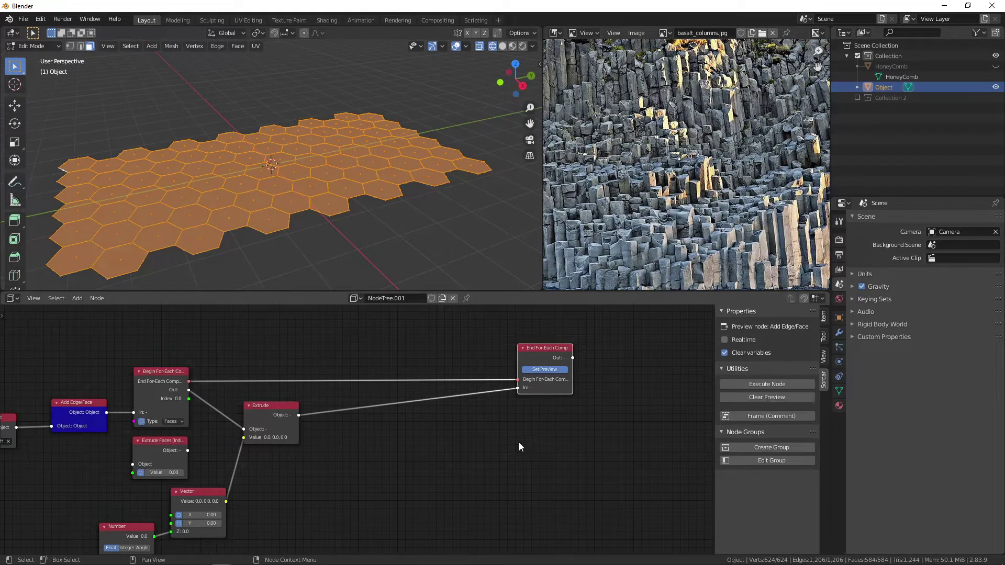
left_click(545, 369)
left_click(790, 385)
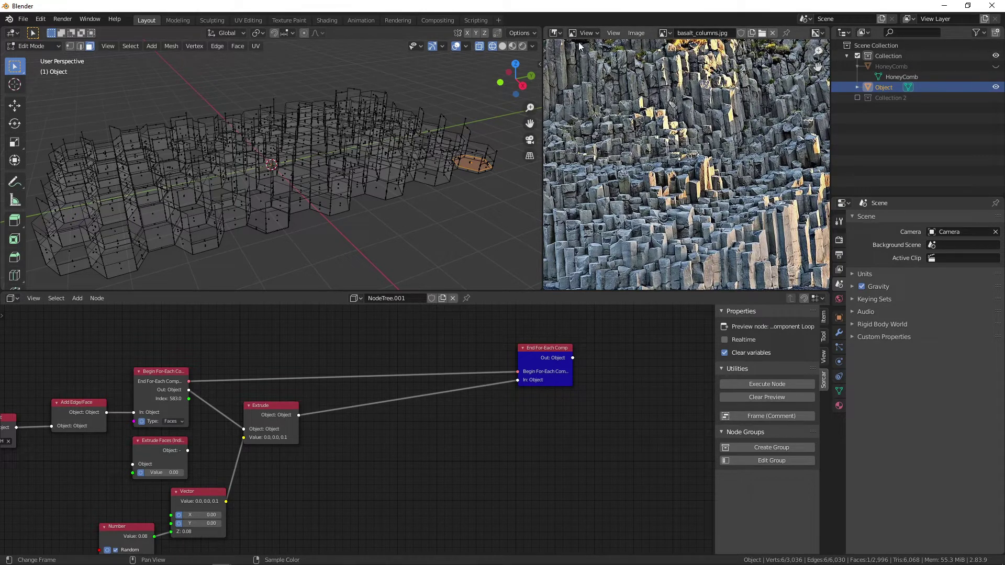
left_click_drag(515, 78, 418, 95)
mouse_move(418, 95)
middle_mouse_down()
mouse_move(409, 89)
mouse_move(410, 136)
mouse_move(410, 109)
mouse_move(410, 119)
mouse_move(418, 111)
middle_mouse_up()
Step: Move the Custom Object node away from Add Edge/Face to make room between them, and set it as the preview
middle_click_drag(322, 336, 581, 325)
left_click_drag(250, 409, 78, 416)
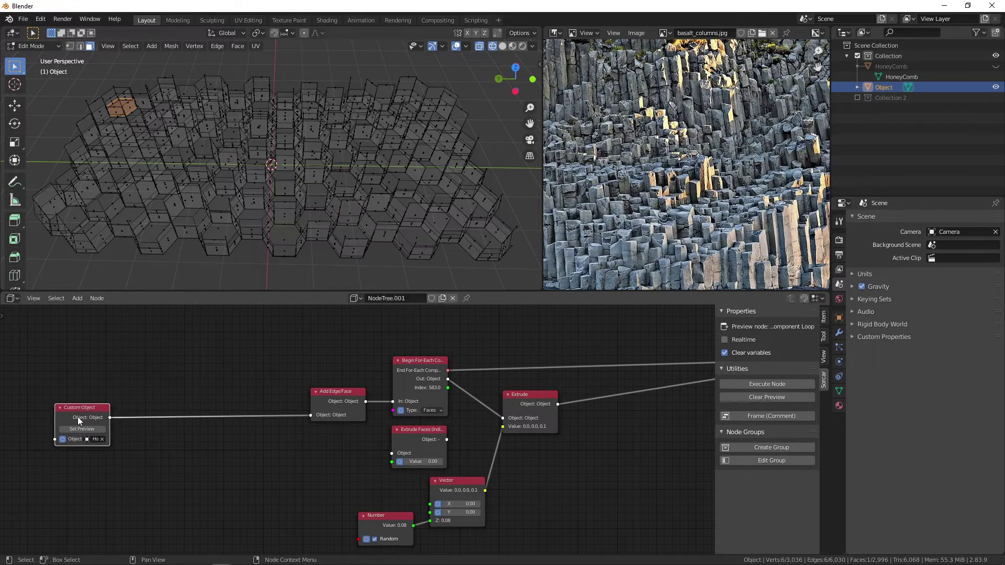
left_click(81, 429)
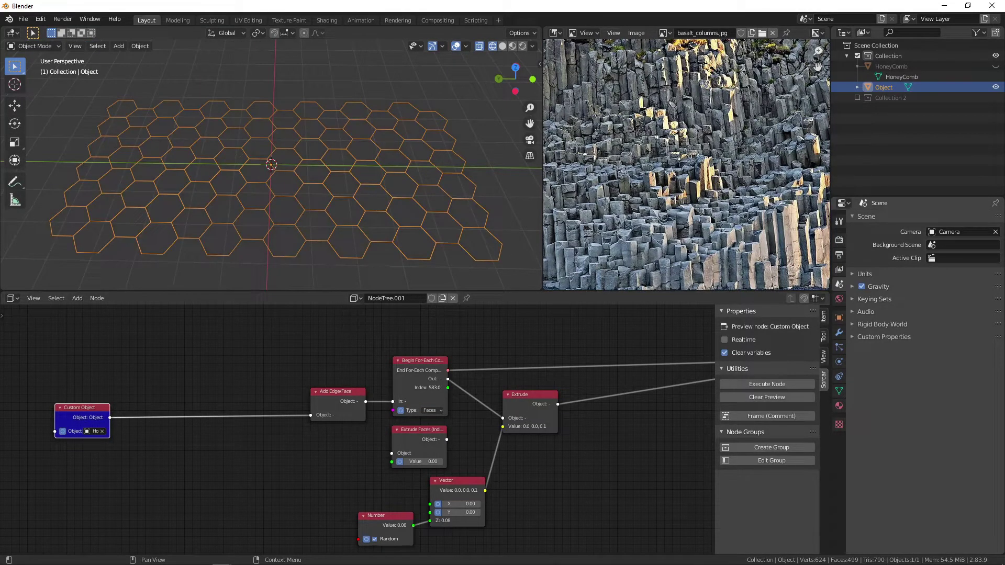
Step: Insert a Dissolve Degenerate node between Custom Object and Add Edge/Face and set it as the preview
left_click(562, 476)
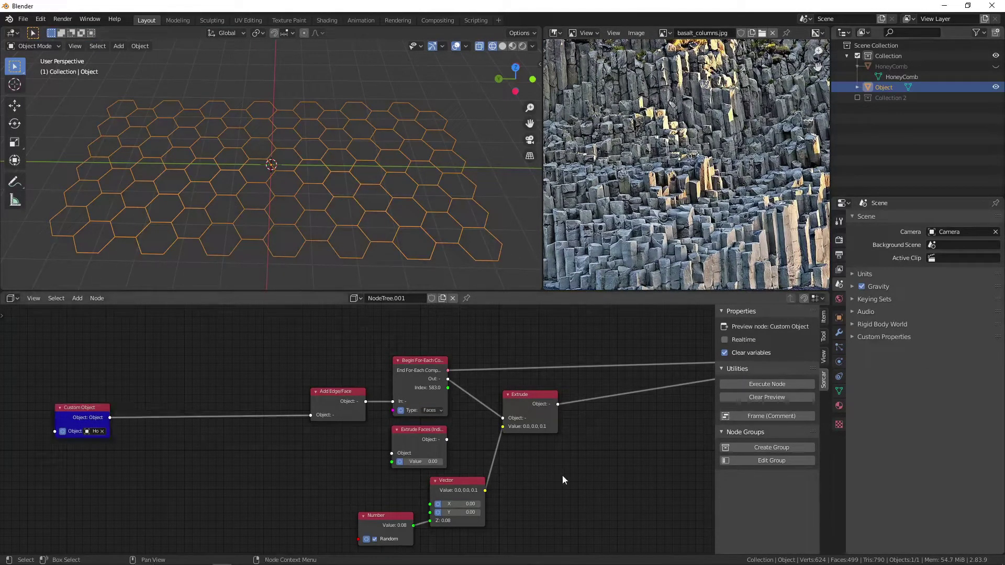
key("shift+a")
mouse_move(202, 456)
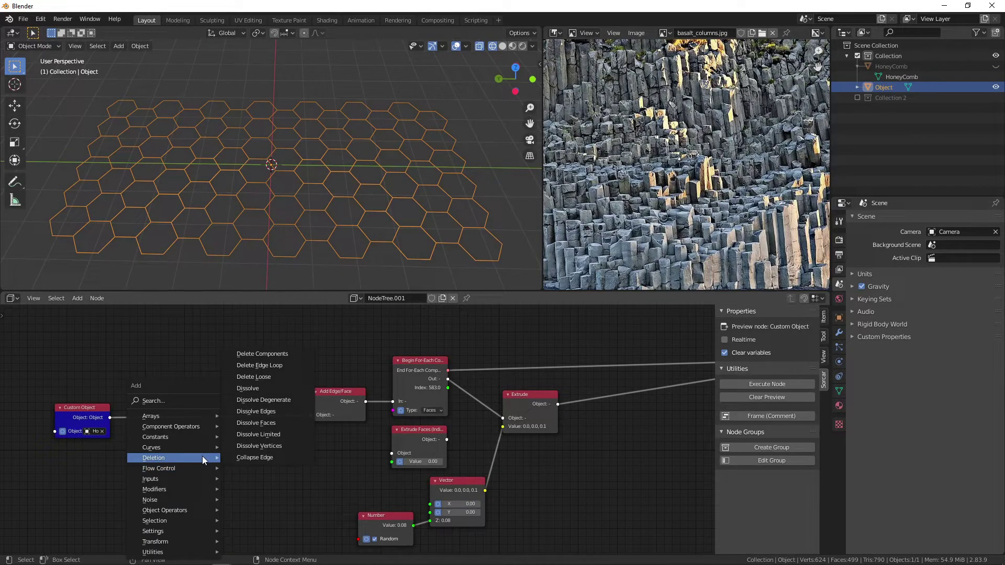
type("diss")
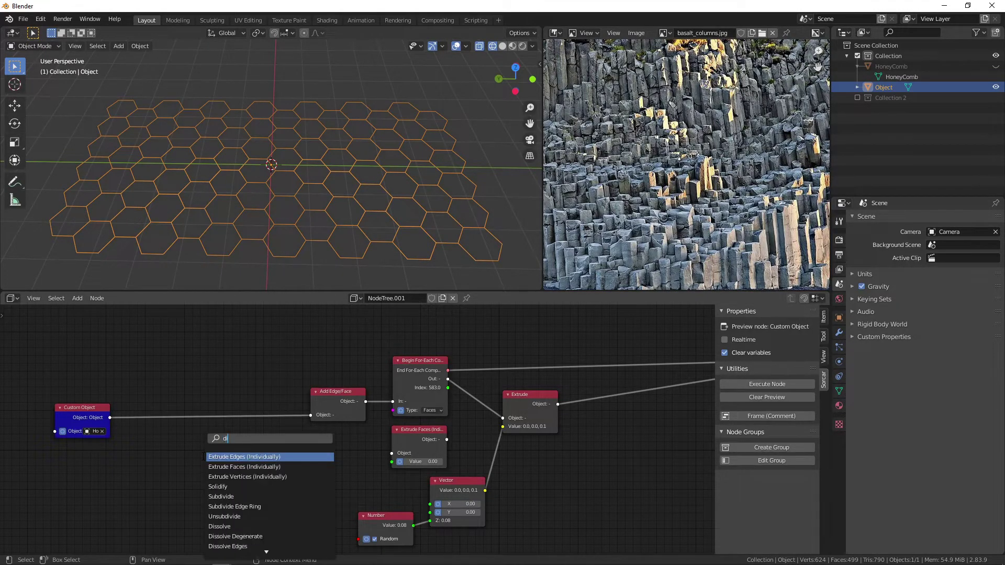
left_click(230, 466)
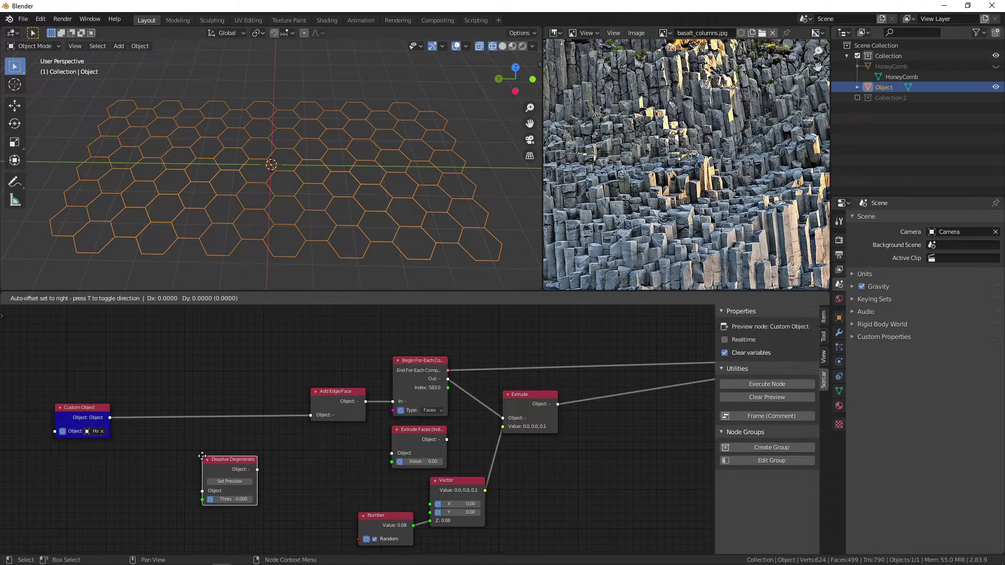
left_click(190, 419)
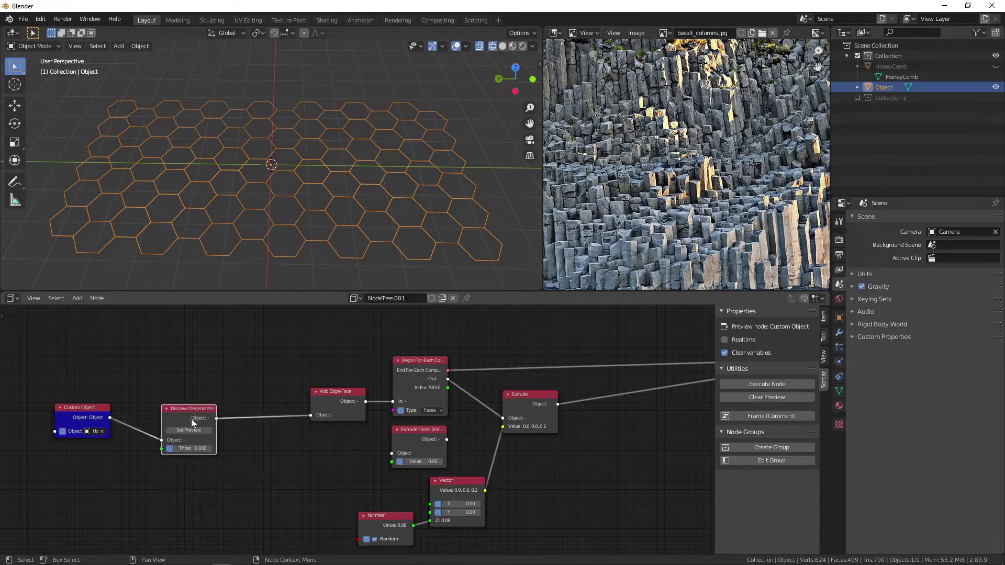
left_click(191, 429)
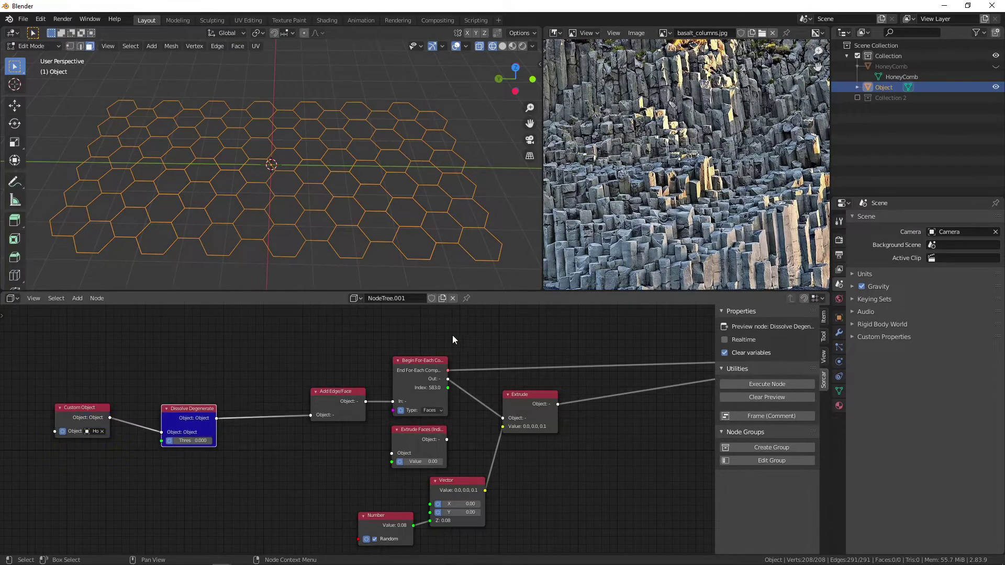
Step: Set the End For-Each Component Loop node as the preview and inspect the extruded columns from different angles
middle_click_drag(680, 410, 376, 439)
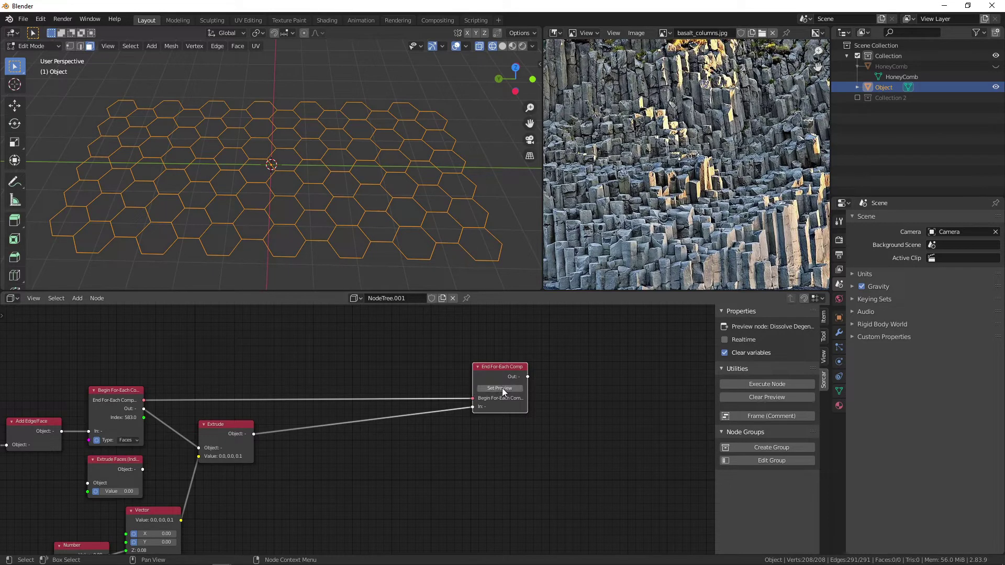
left_click(501, 389)
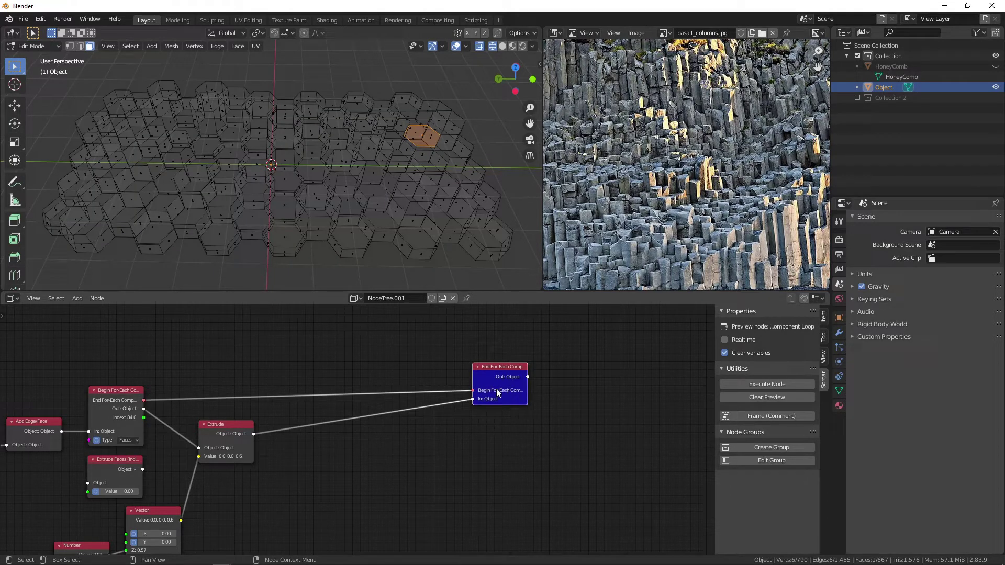
mouse_move(515, 78)
left_mouse_down()
mouse_move(517, 67)
mouse_move(520, 82)
left_mouse_up()
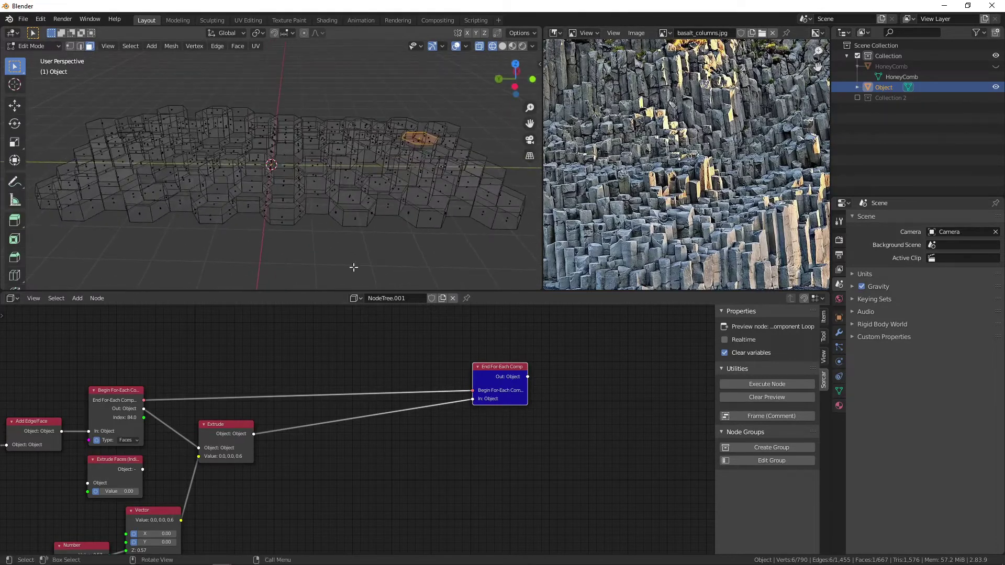
middle_click_drag(319, 476, 406, 448)
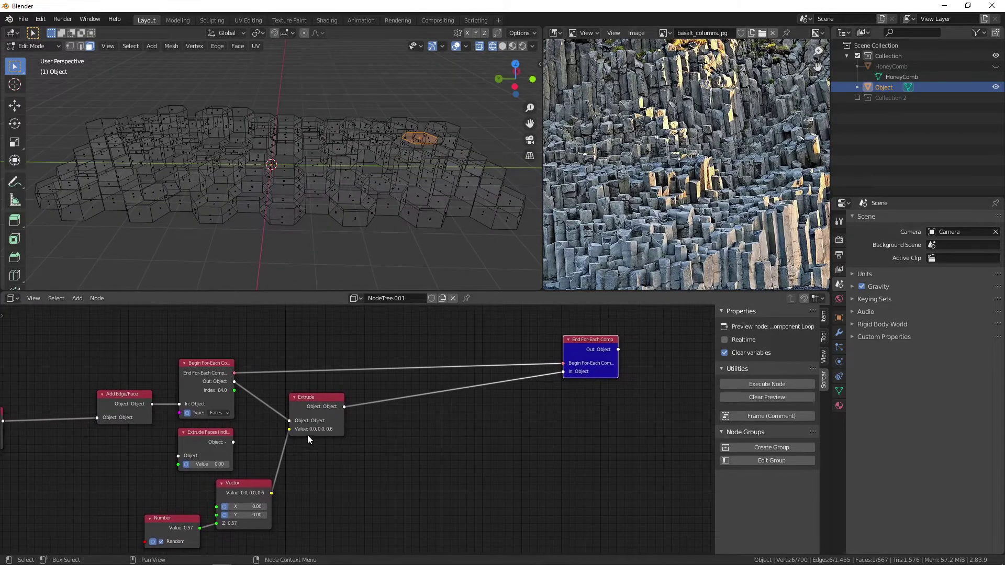
middle_click_drag(417, 258, 433, 237)
left_click(433, 237)
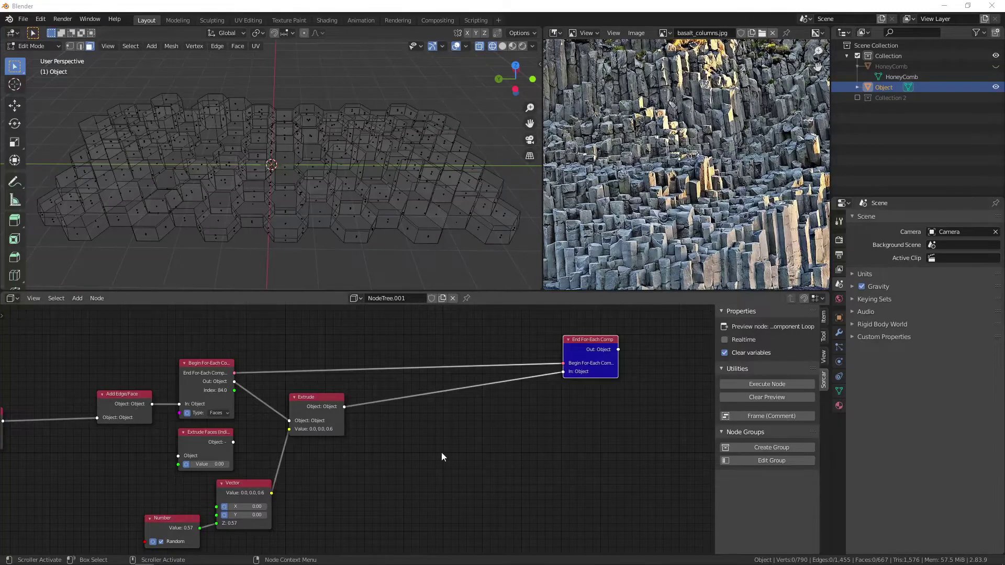
Step: Try inserting a Dissolve Limited node between Dissolve Degenerate and Add Edge/Face
middle_click_drag(441, 455, 20, 443)
middle_click_drag(377, 471, 316, 462)
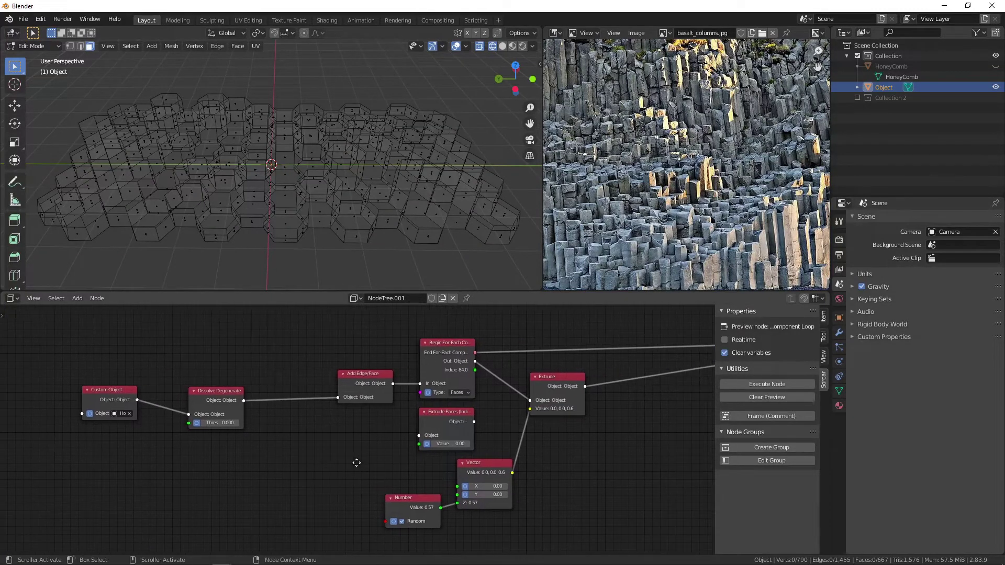
key("shift+a")
type("limi")
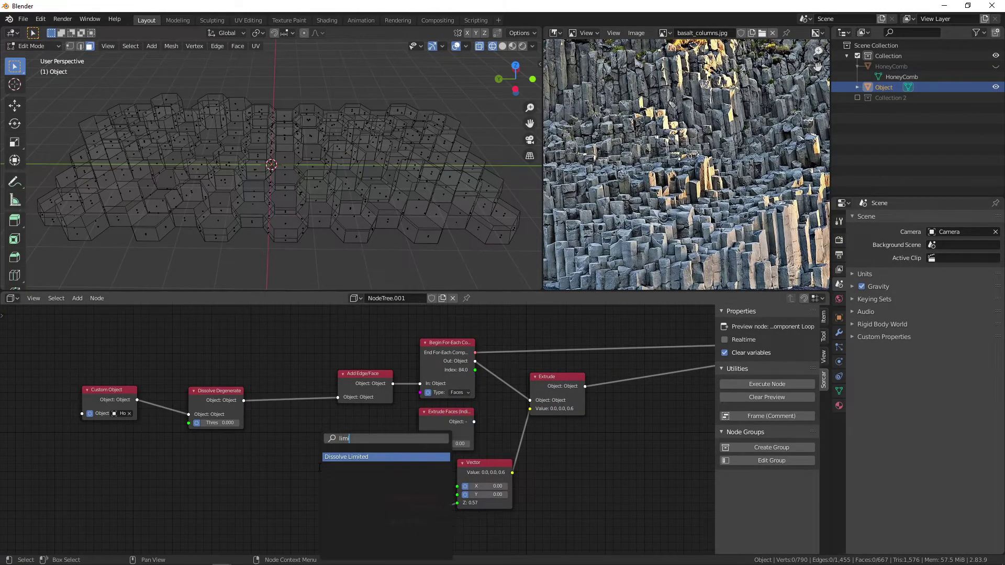
key("Return")
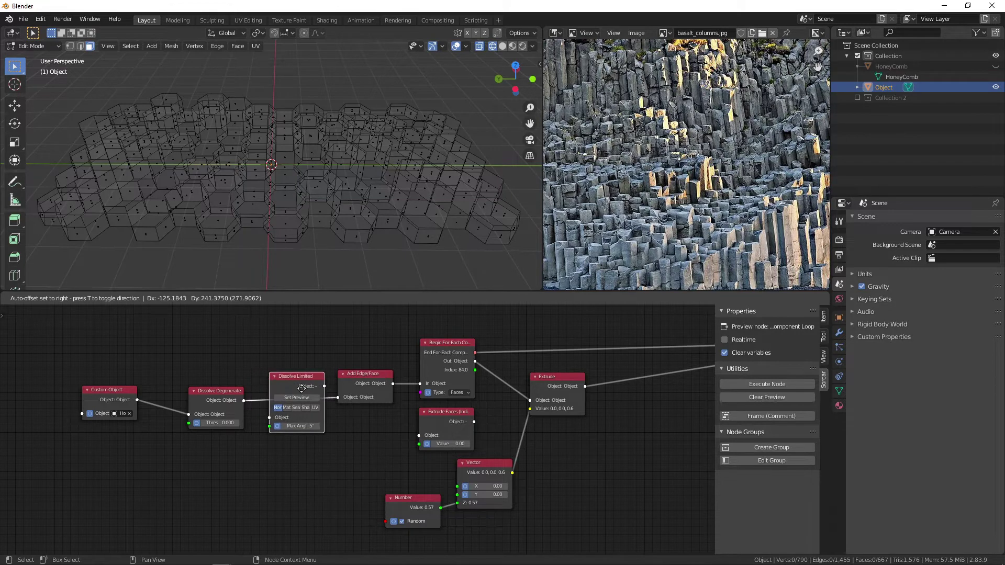
left_click(284, 386)
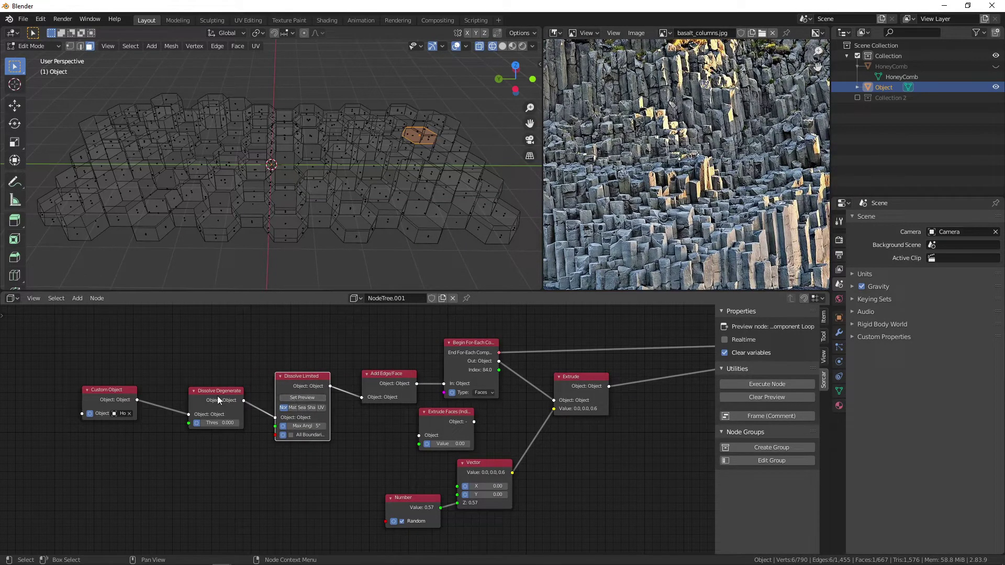
Step: Preview the Dissolve Degenerate, Dissolve Limited and End For-Each Component Loop nodes in turn to compare their meshes
left_click(218, 400)
key("e")
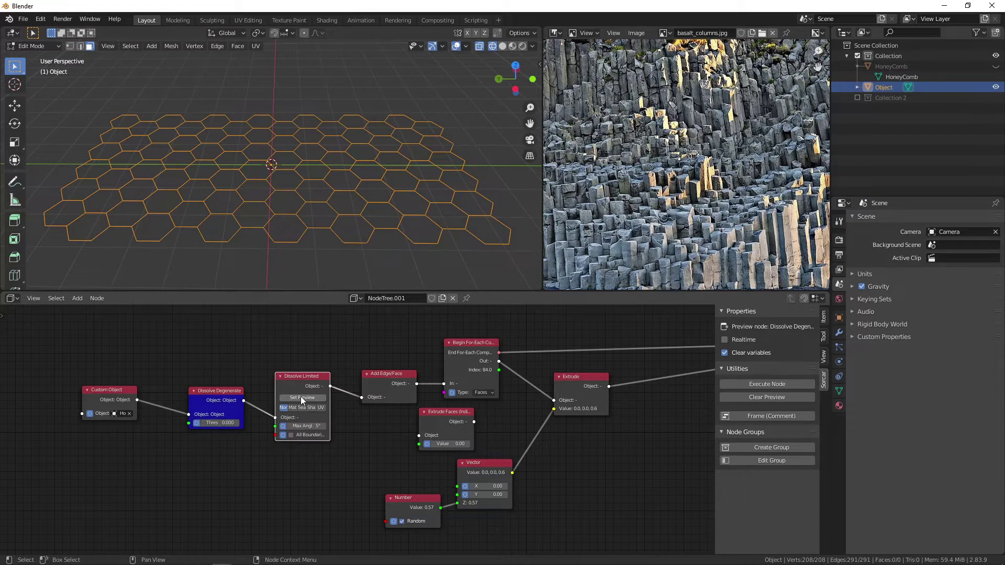
left_click(300, 397)
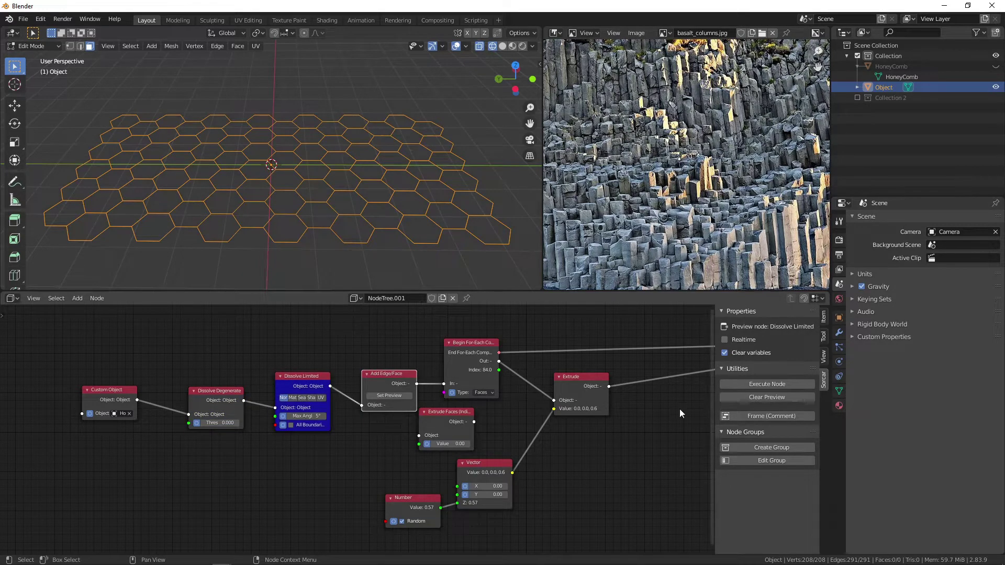
middle_click_drag(679, 413, 370, 442)
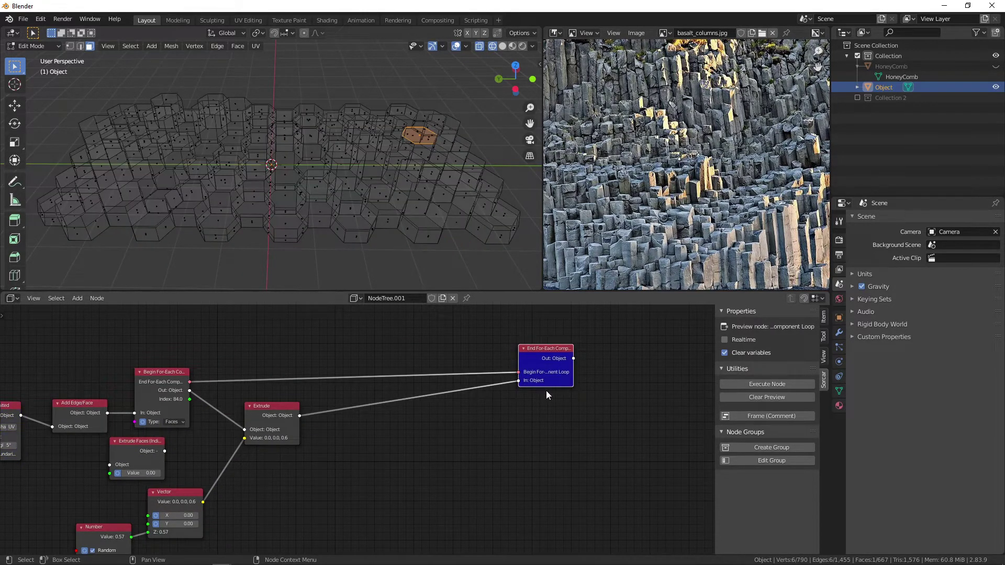
key("Home")
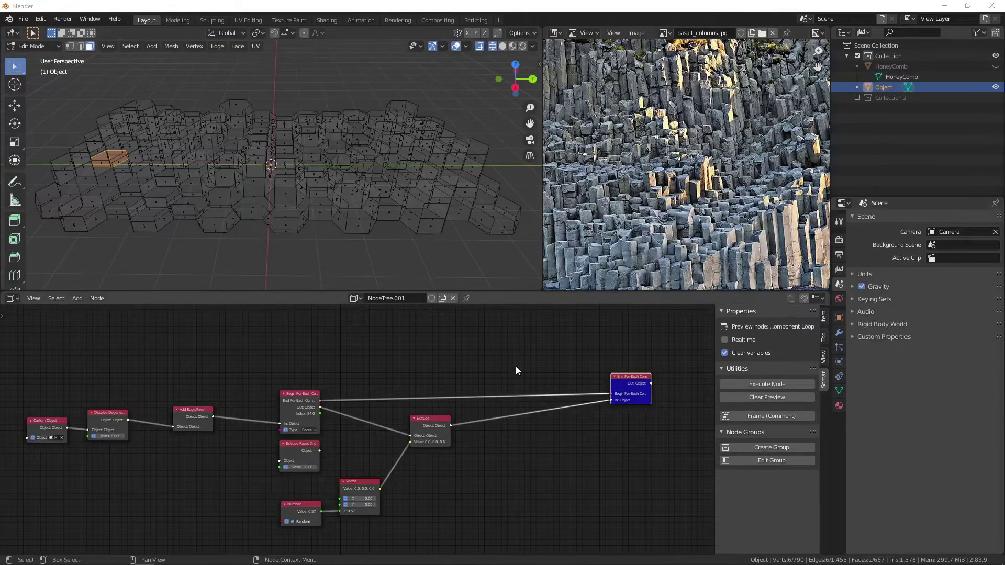
Step: Move Add Edge/Face closer to Dissolve Degenerate and insert a Select by Location node before Begin For-Each Component Loop
left_click_drag(186, 421, 152, 421)
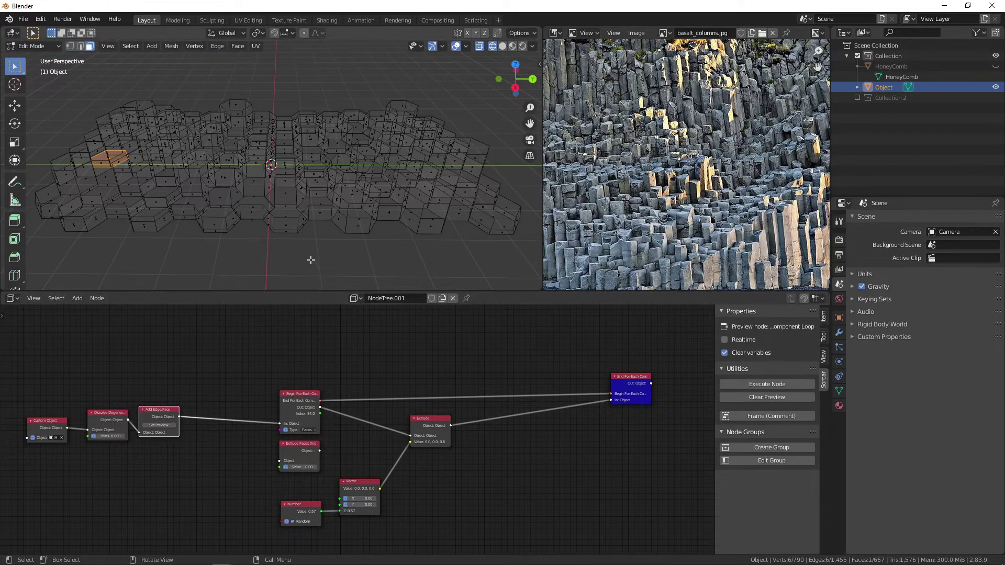
left_click(199, 367)
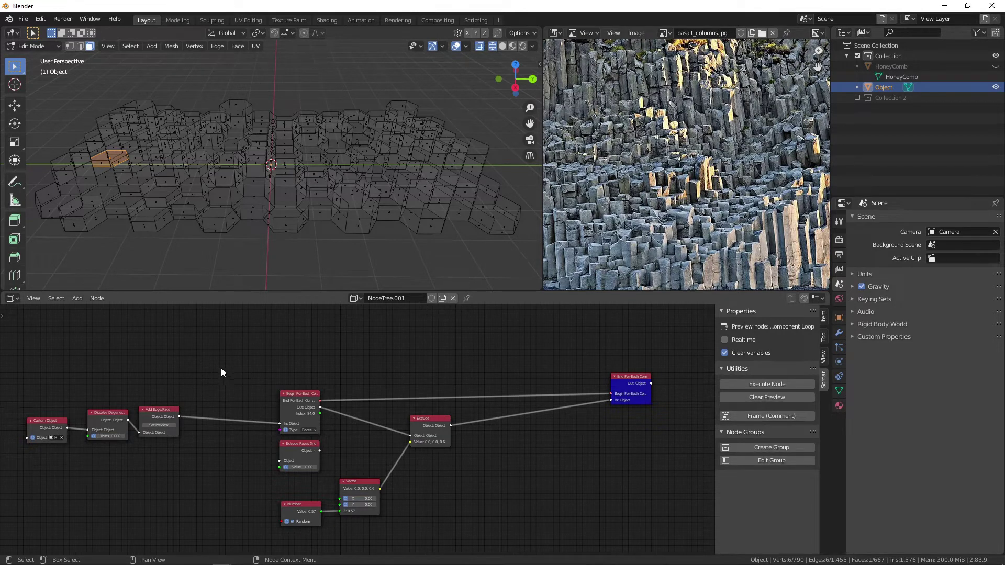
key("shift+a")
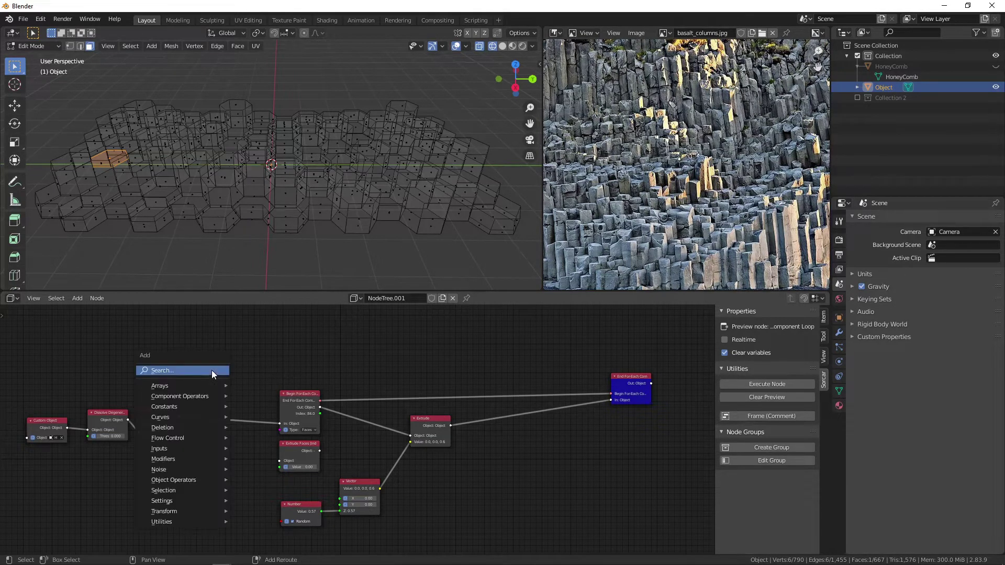
left_click(211, 369)
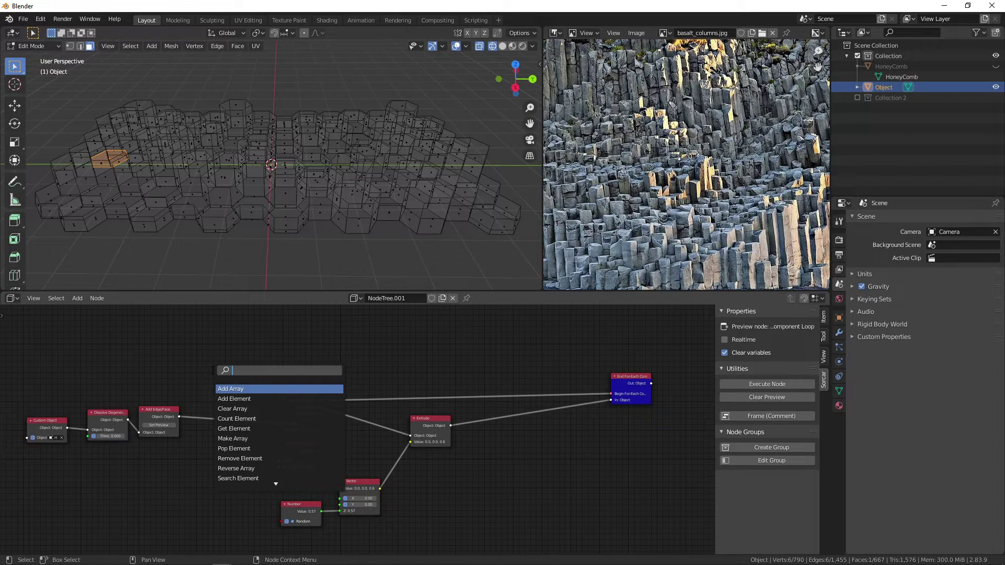
type("select")
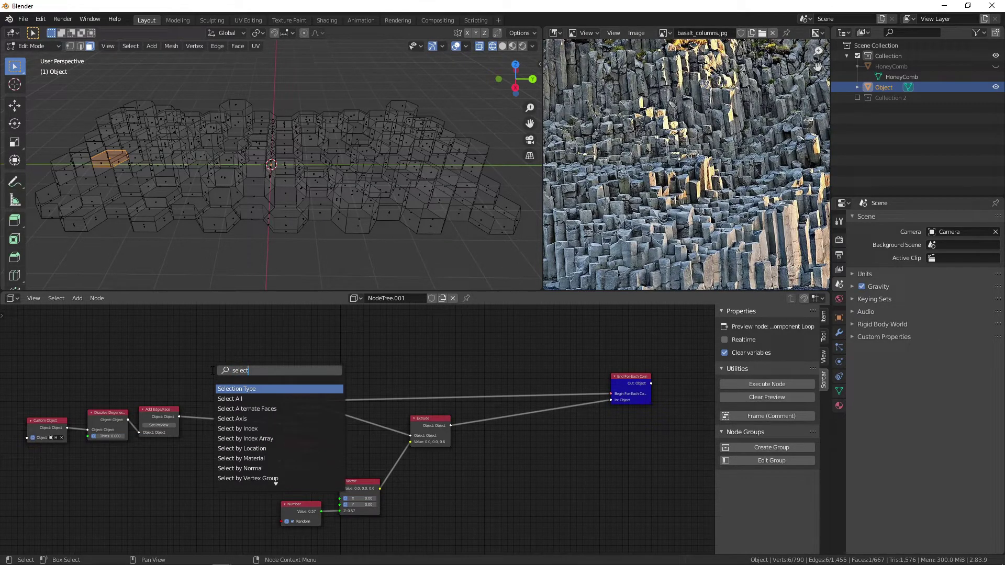
left_click(279, 448)
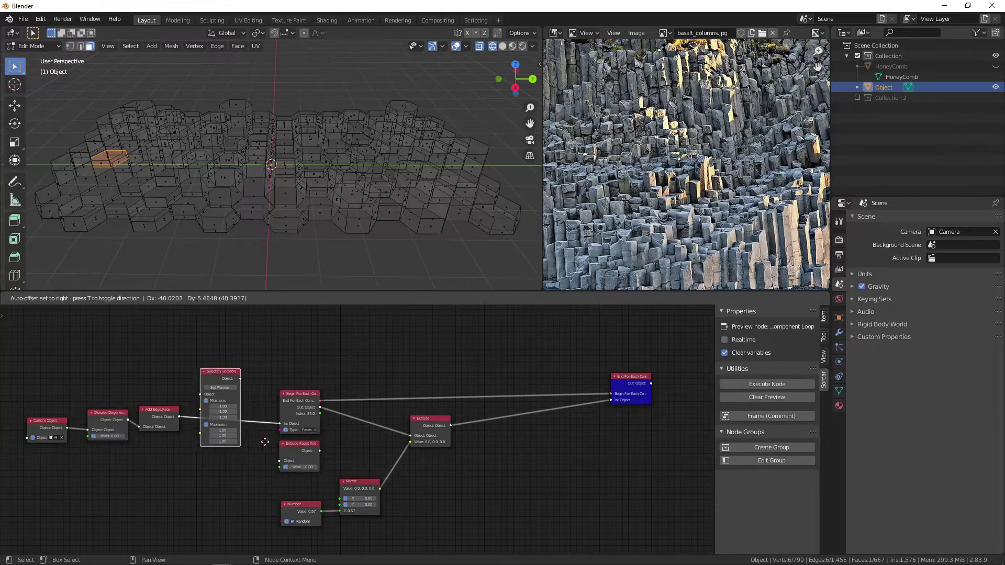
left_click(265, 461)
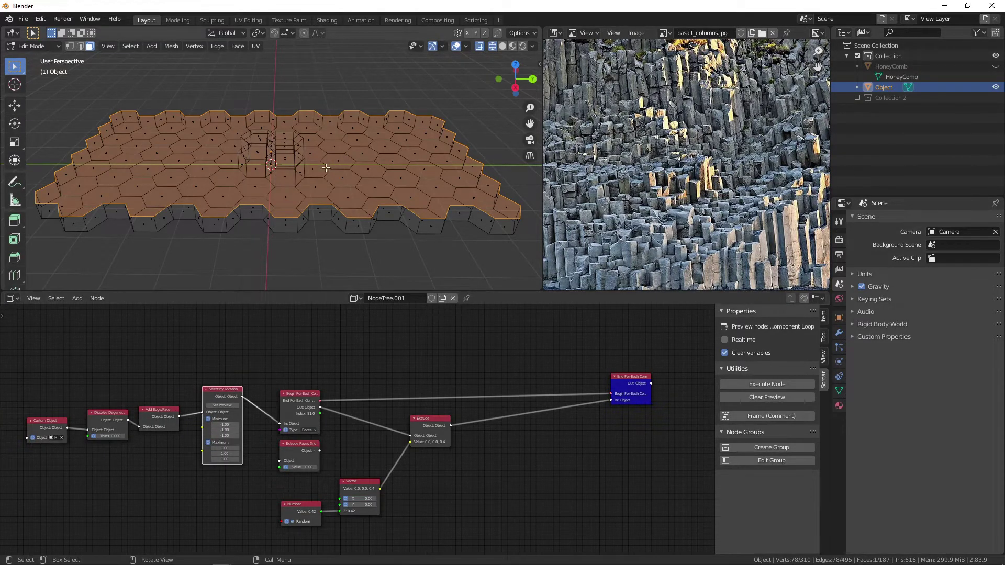
Step: Set the Select by Location node's Minimum to -0.10 on all three axes
mouse_move(515, 79)
left_mouse_down()
mouse_move(516, 87)
mouse_move(519, 77)
left_mouse_up()
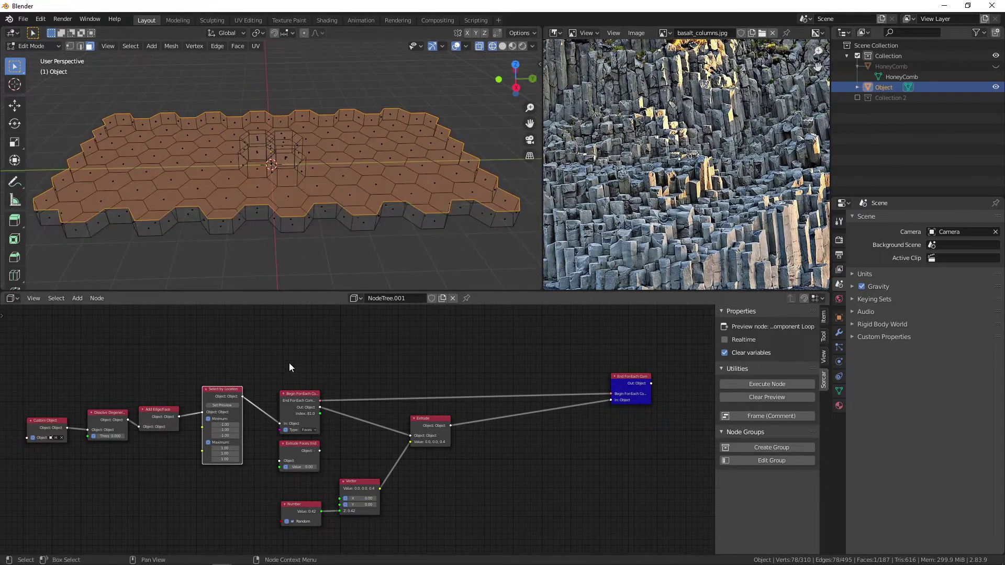
left_click_drag(229, 424, 221, 424)
left_click(223, 424)
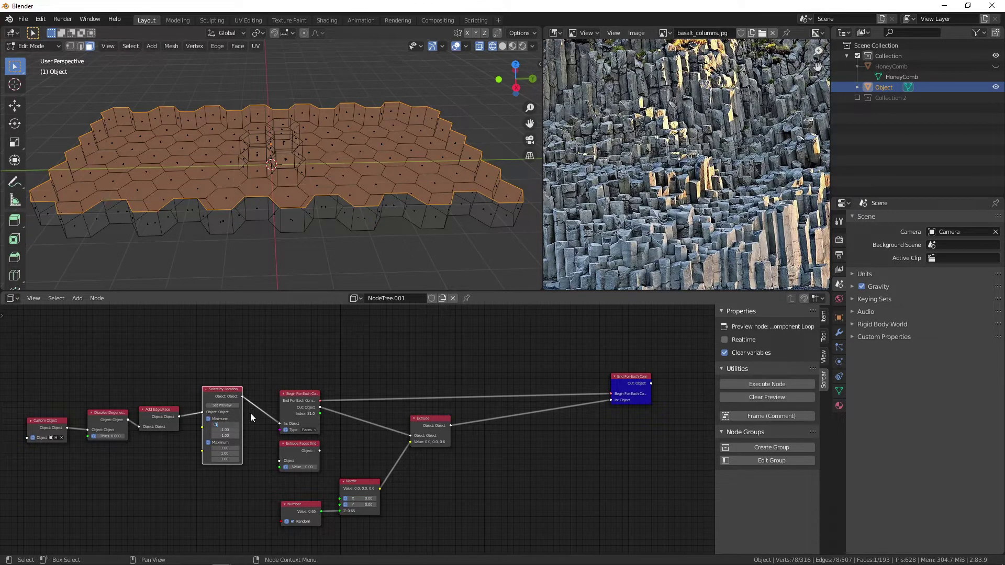
type("0.1")
key("Return")
type("0.1")
key("ctrl+v")
Step: Set the Select by Location node's Maximum to 0.10 on all three axes and make the node the preview
left_click(224, 448)
type("0.1")
key("Return")
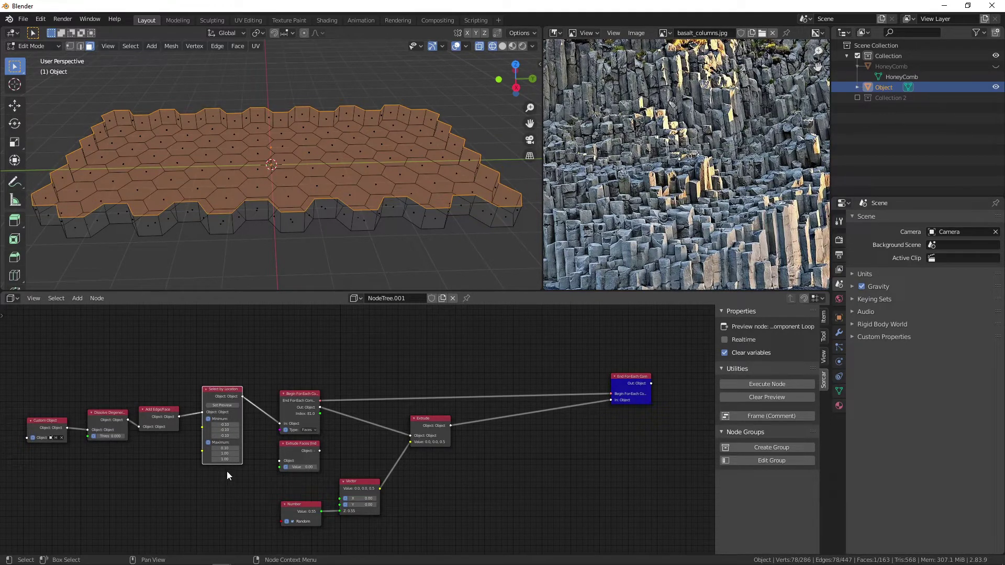
key("ctrl+v")
key("ctrl+v")
left_click(222, 405)
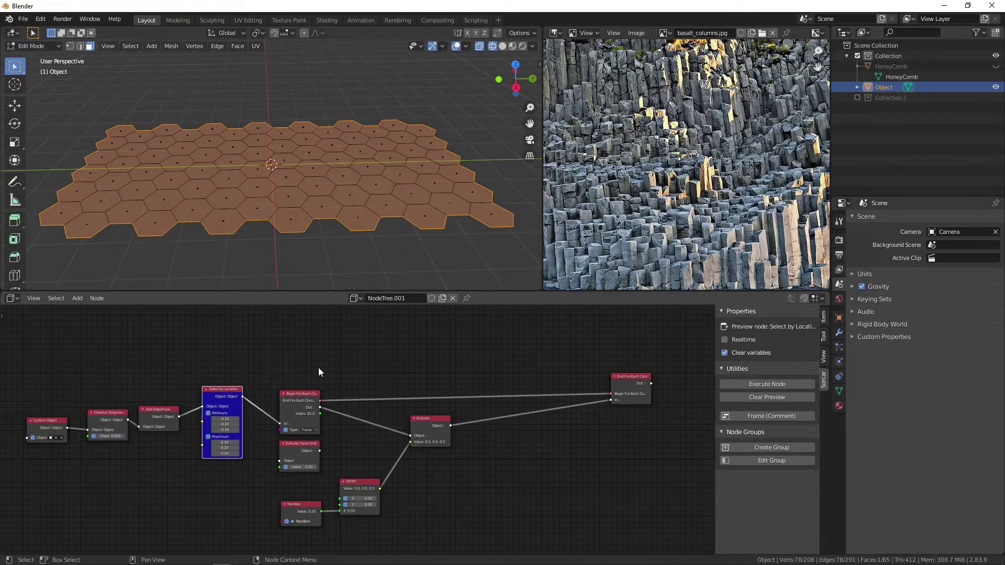
Step: Insert a Delete Components node after Select by Location, set its type to Faces and preview it
key("shift+a")
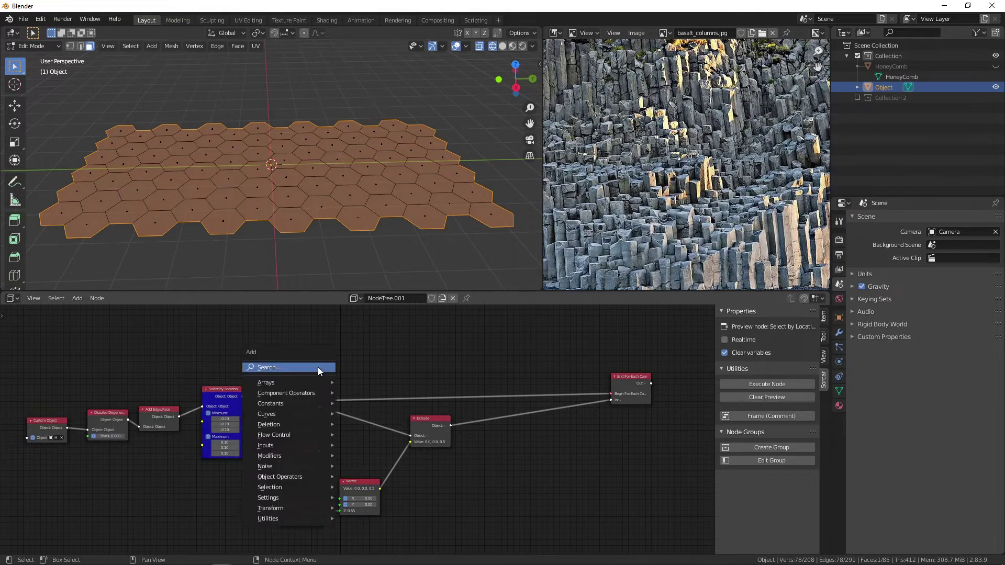
type("dele")
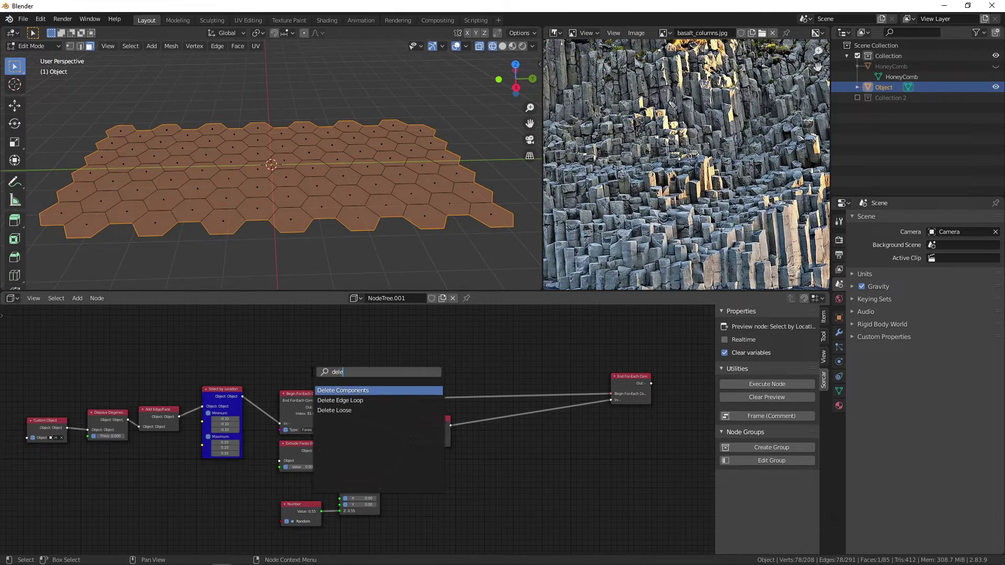
key("Return")
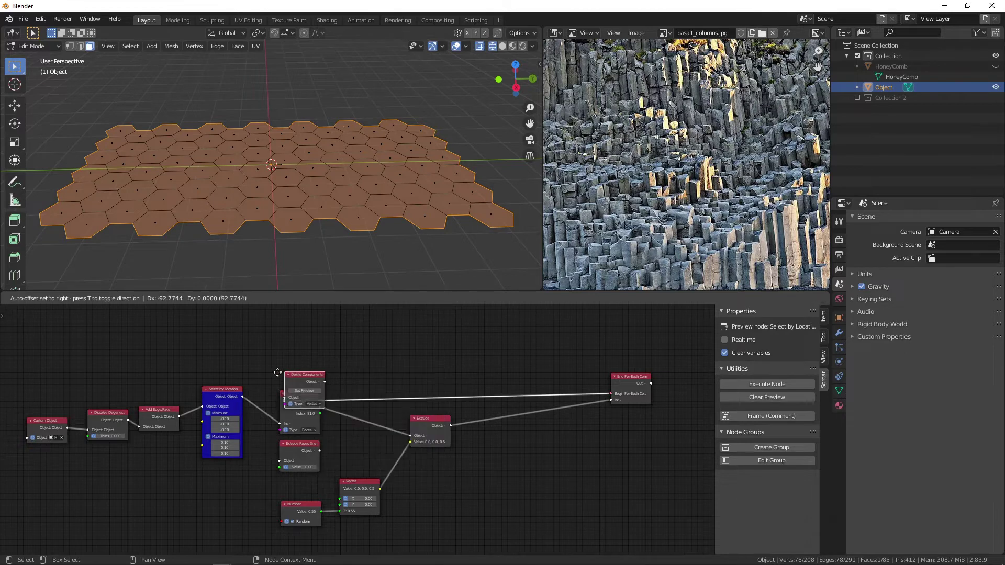
left_click(264, 391)
left_click(294, 419)
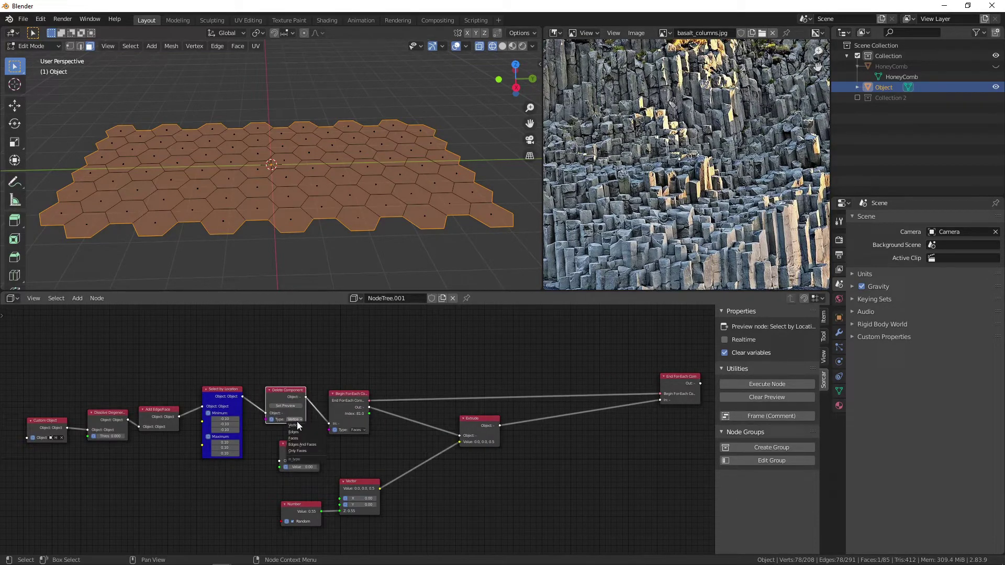
left_click(303, 447)
left_click(285, 406)
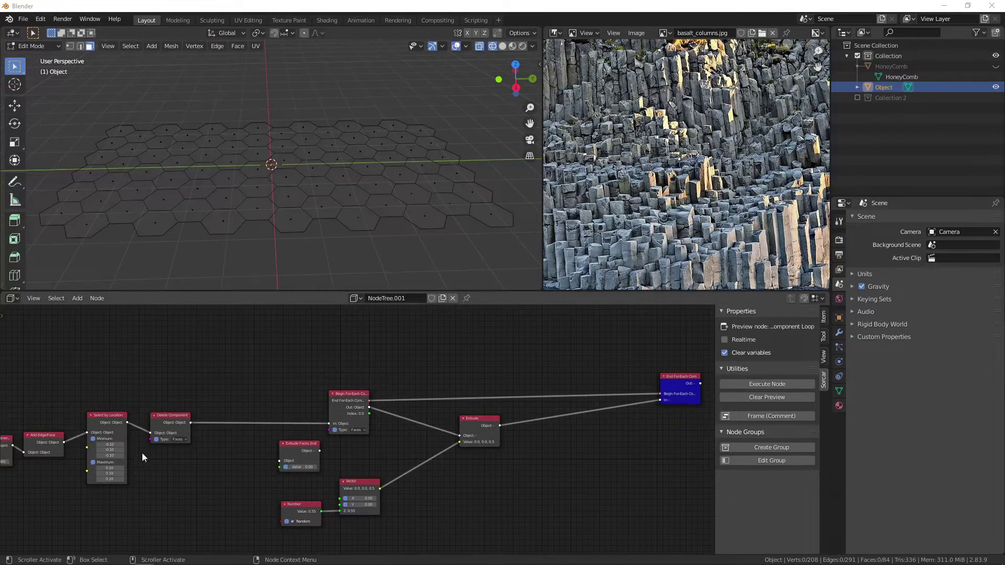
Step: Insert a Select All node between Delete Components and Begin For-Each Component Loop
key("shift+a")
left_click(186, 371)
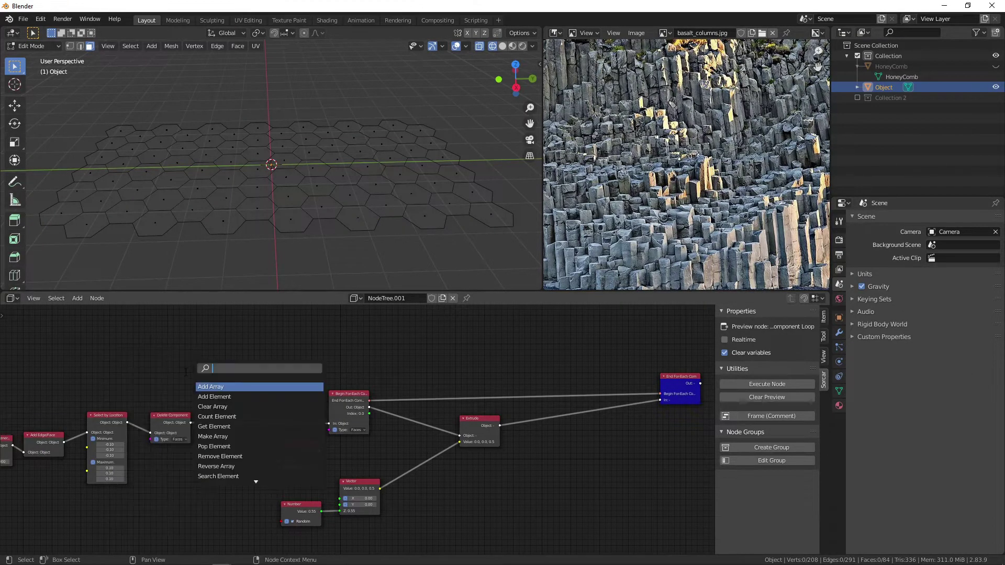
type("sele")
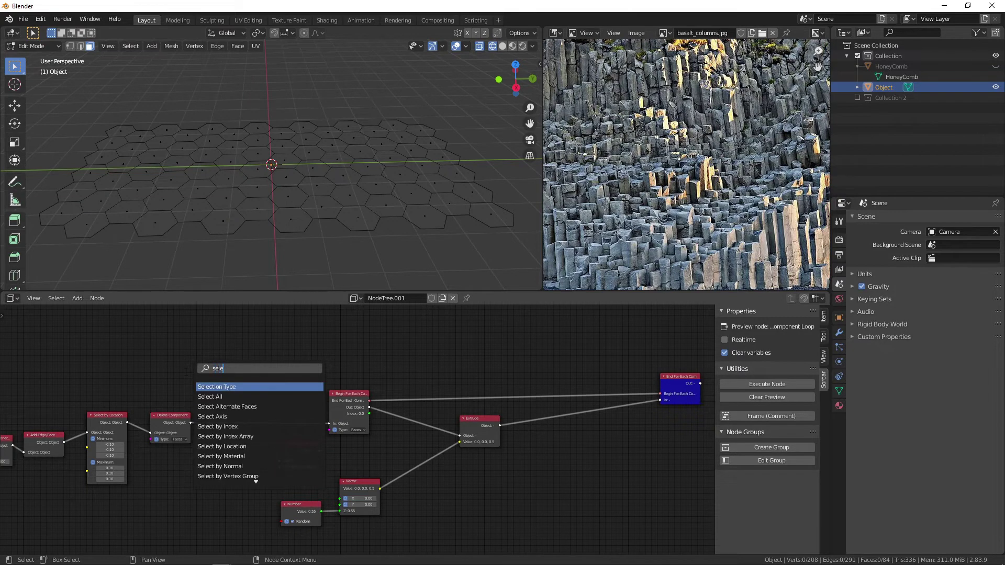
key("Down")
key("Return")
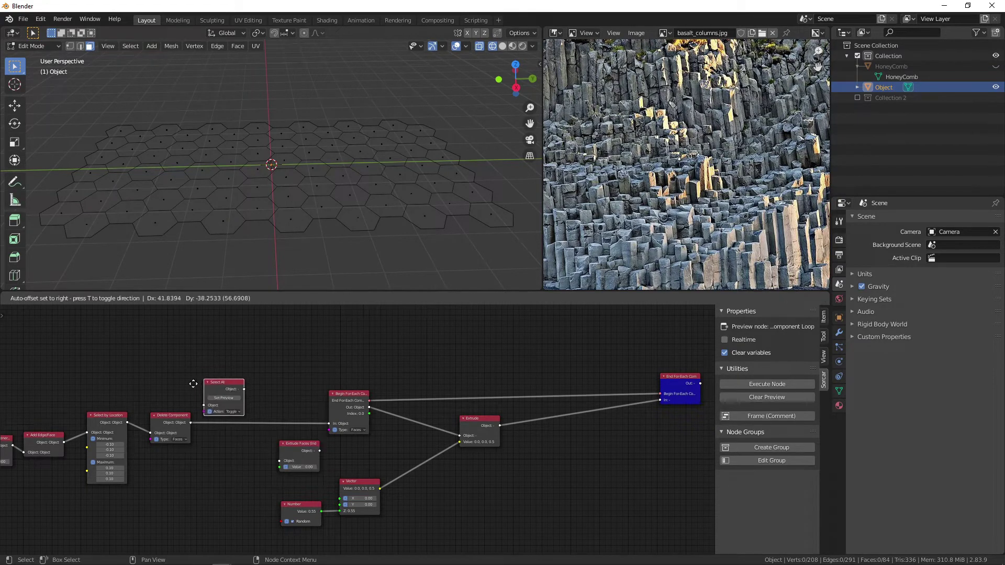
left_click(240, 427)
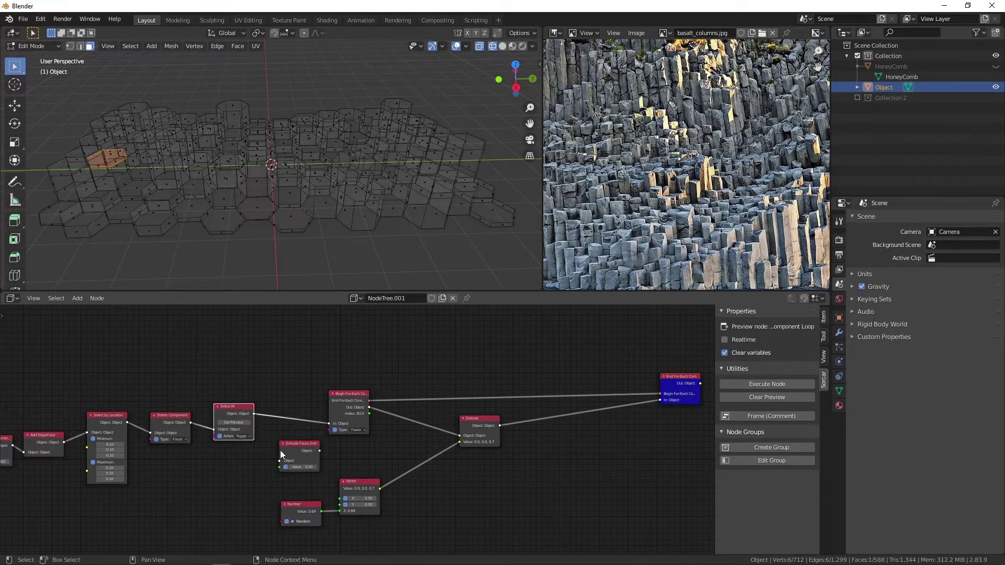
Step: Turn off X-ray in the 3D viewport and view the columns from a higher angle
middle_click_drag(511, 368, 481, 377)
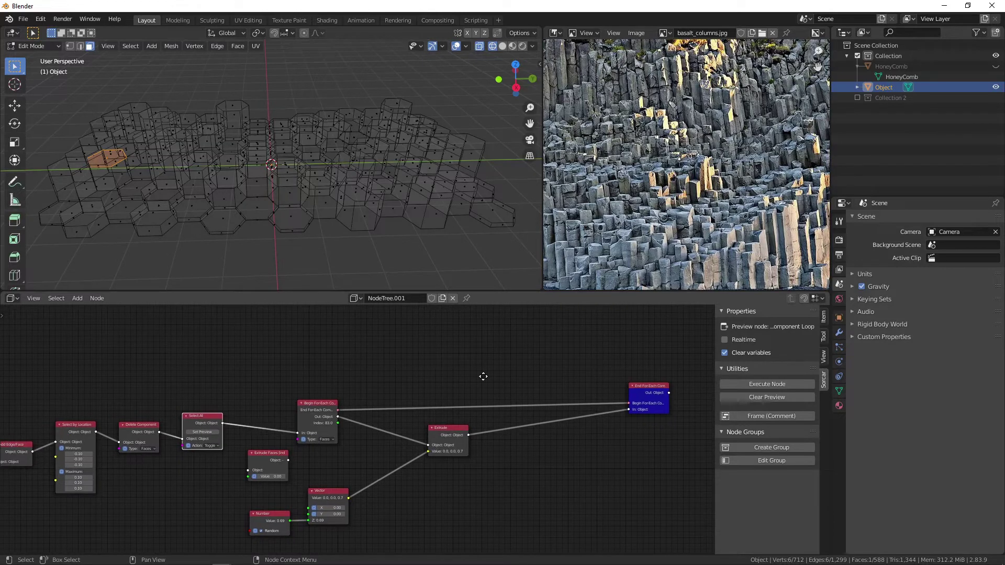
left_click_drag(517, 87, 473, 36)
left_click(478, 48)
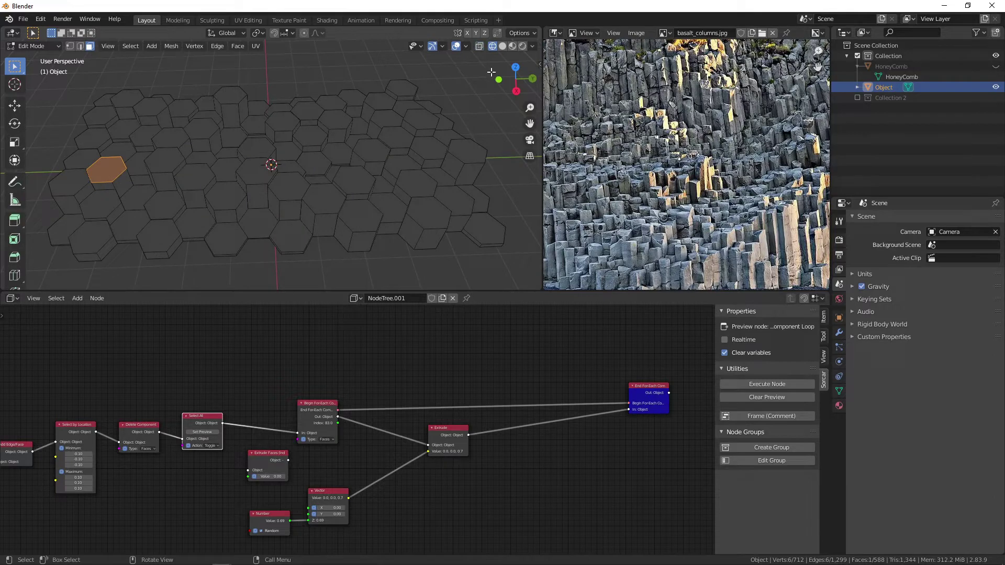
Step: Insert a Clamp node between the Number and Vector nodes, with Min 0.20 and Max 0.80
left_click_drag(510, 79, 509, 82)
left_click_drag(269, 514, 200, 513)
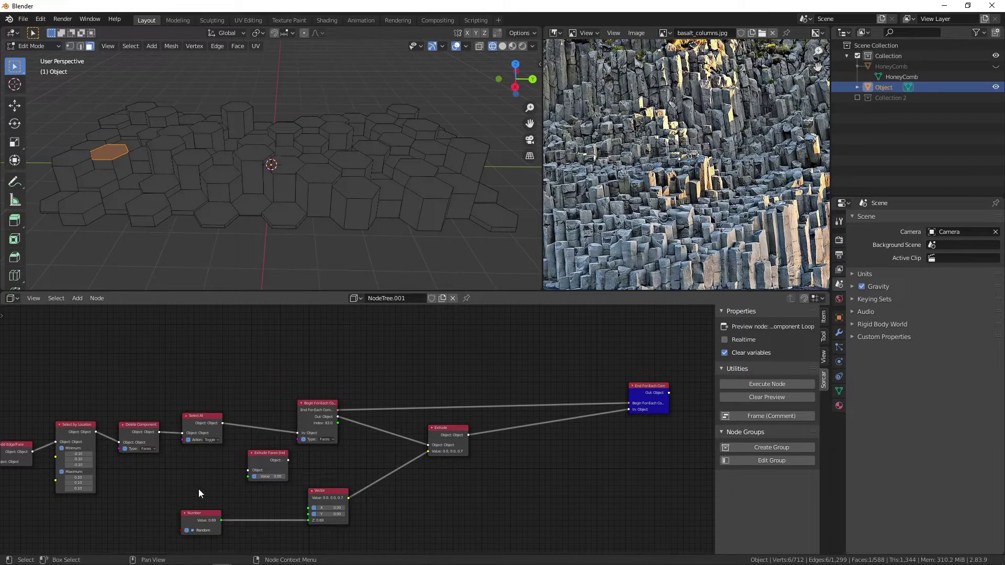
key("shift+a")
mouse_move(201, 488)
left_click(241, 455)
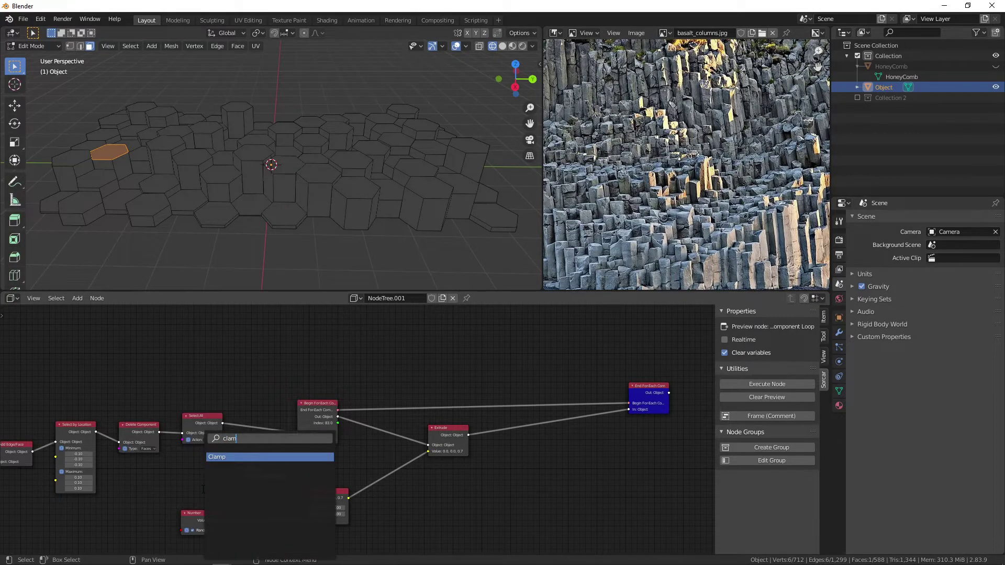
left_click(244, 500)
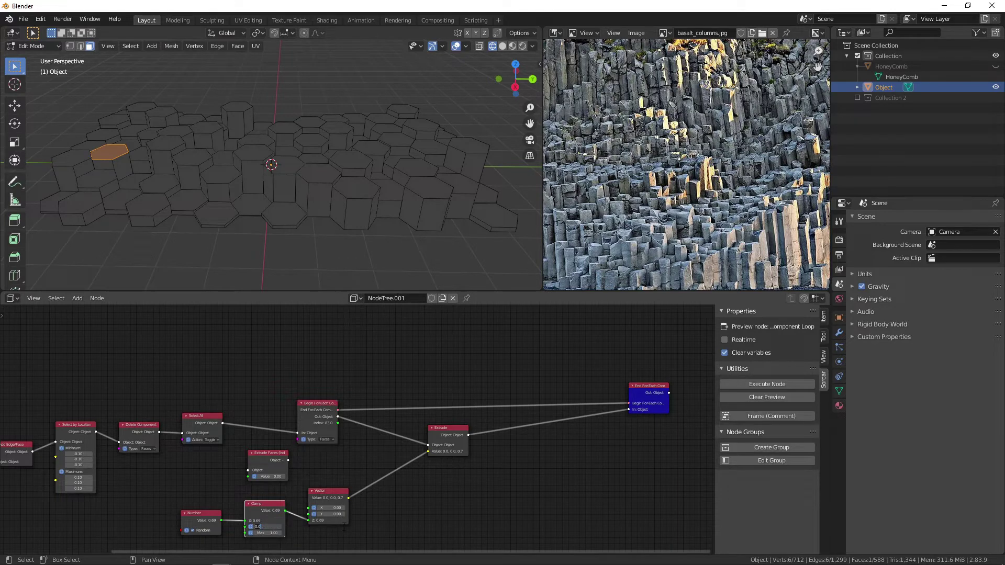
key("Return")
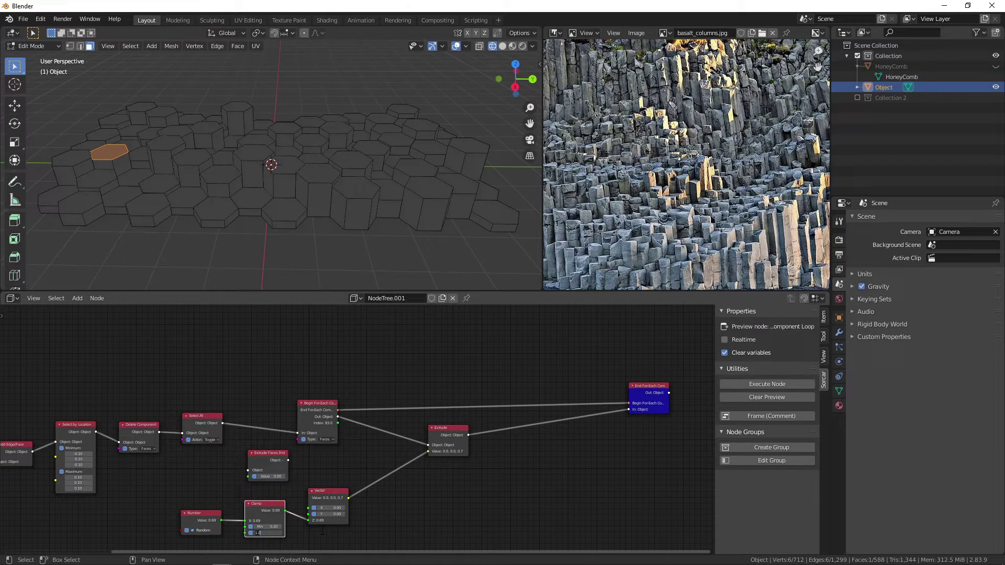
key("Return")
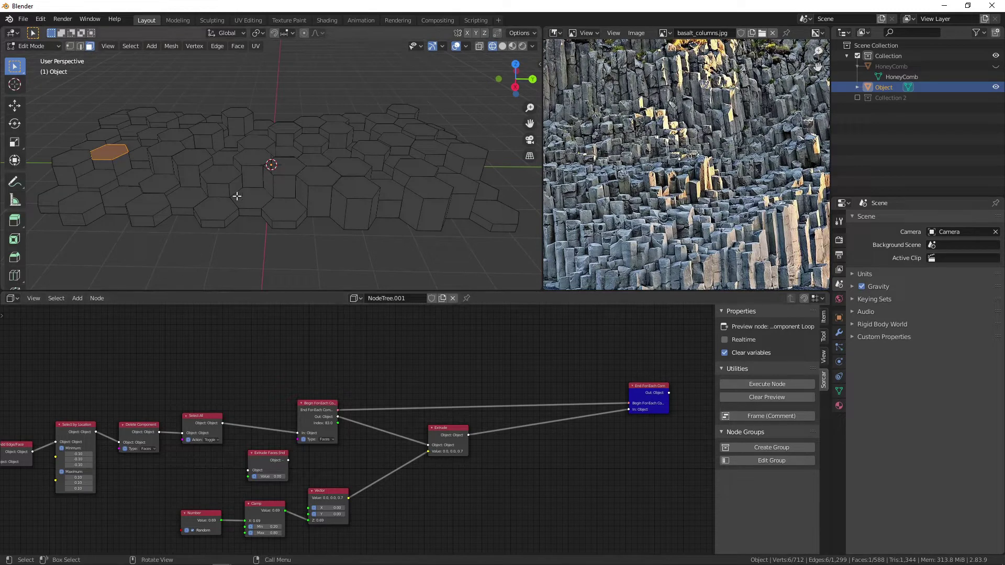
Step: Move all nodes from the input object through Select All away from Begin For-Each Component Loop to open a gap
left_click_drag(515, 78, 521, 109)
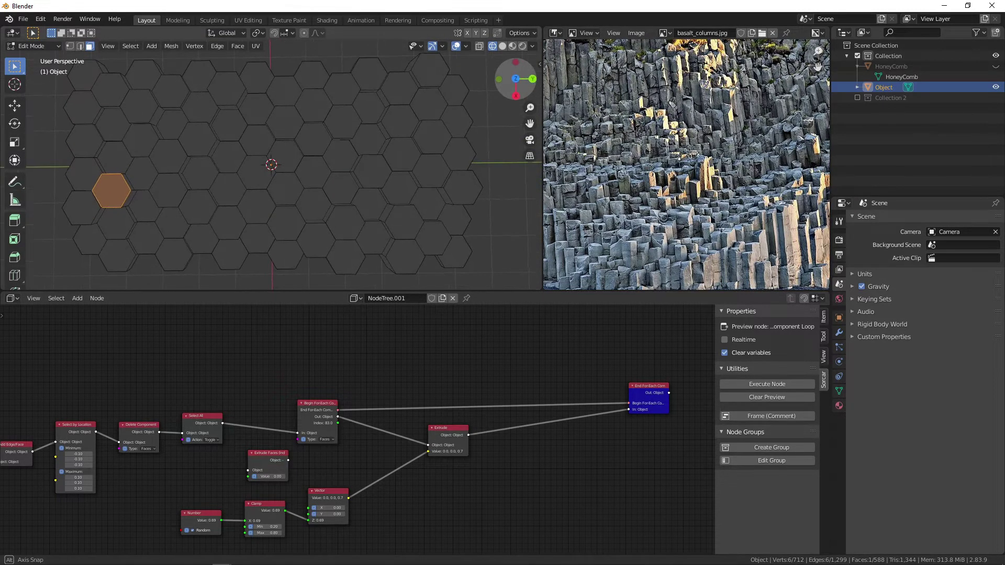
left_click_drag(507, 89, 510, 92)
scroll(206, 376, "down", 2)
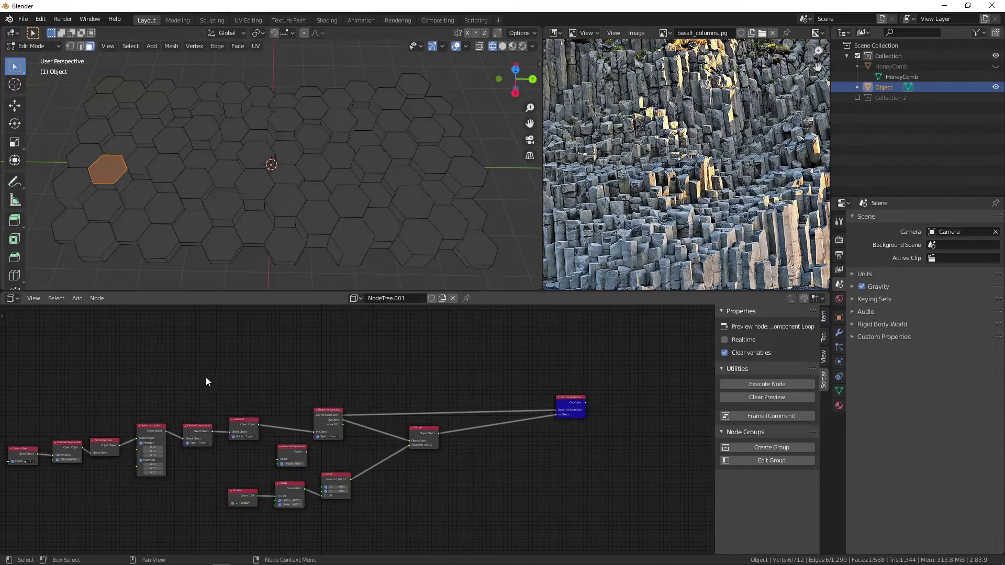
middle_click_drag(206, 377, 350, 355)
left_click_drag(158, 360, 420, 451)
left_click_drag(412, 401, 286, 411)
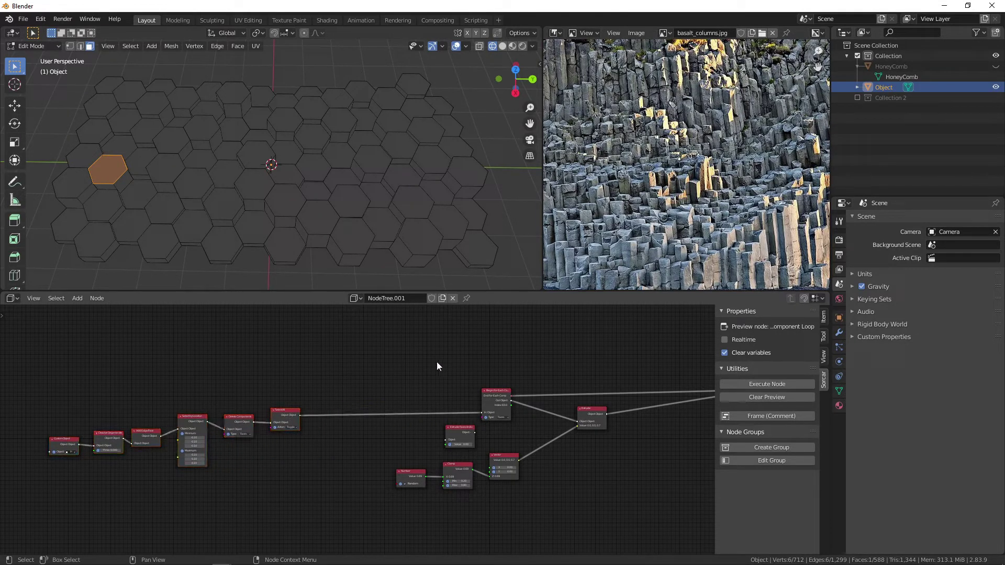
key("shift+a")
left_click(338, 394)
type("sele")
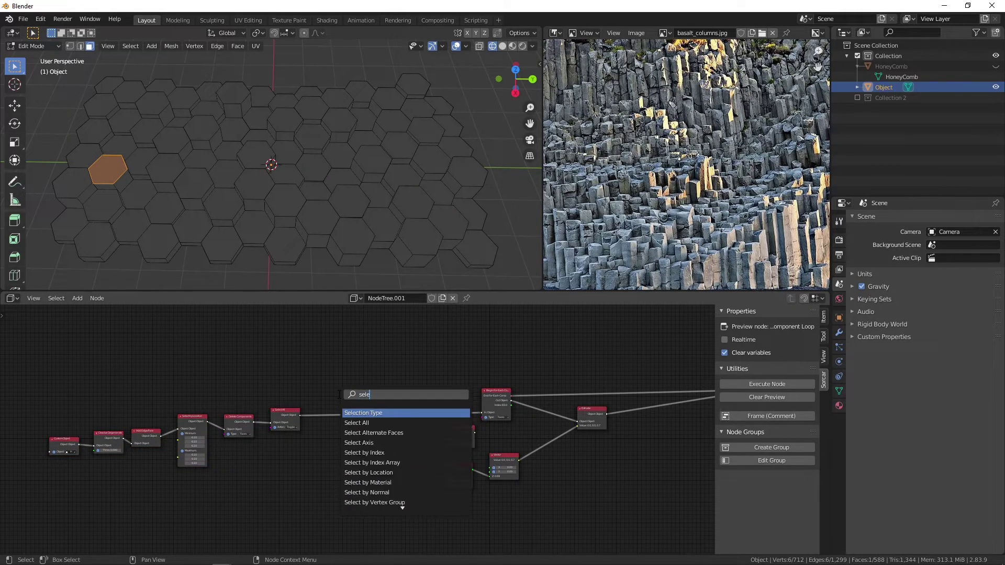
left_click(375, 422)
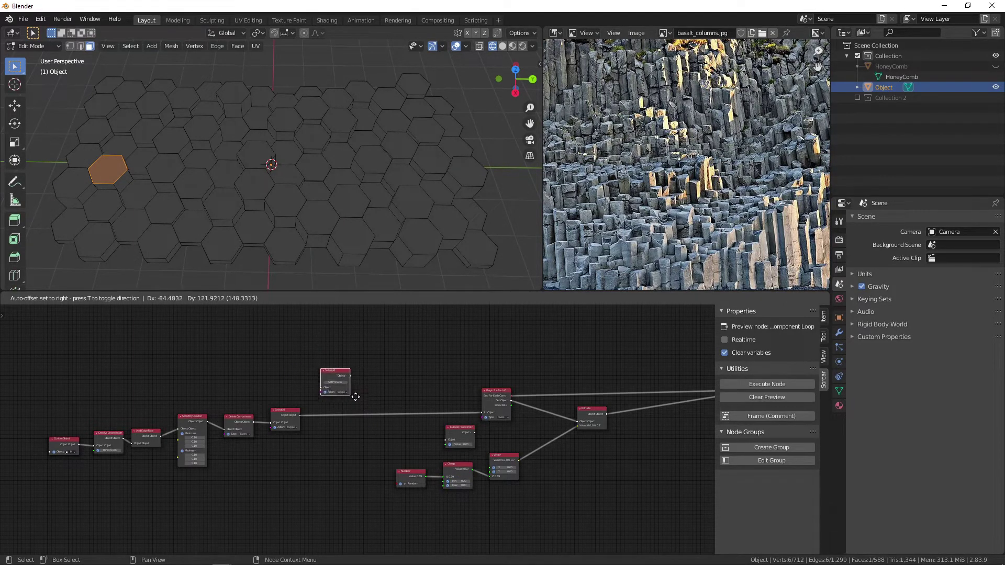
left_click(353, 386)
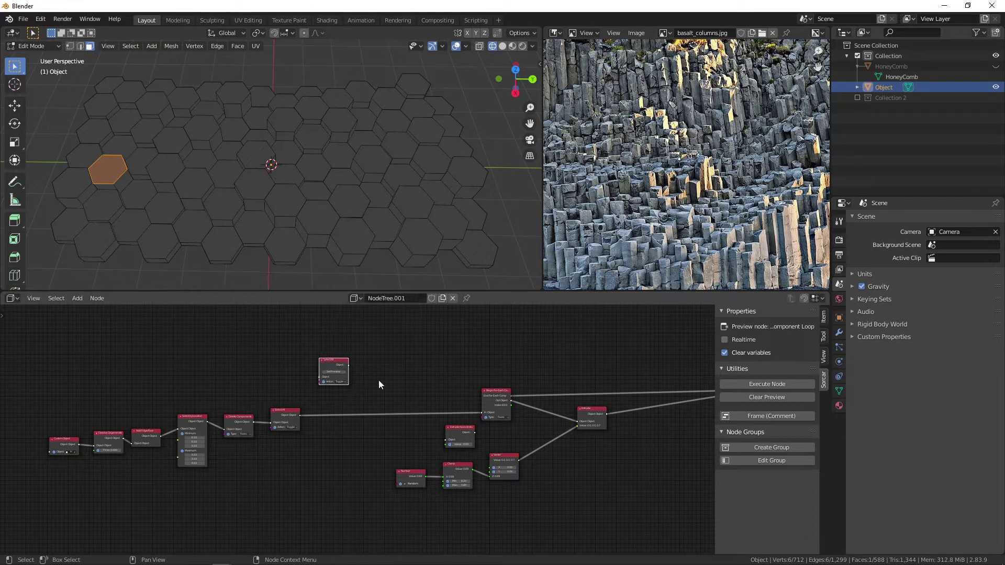
Step: Insert a second Select by Location node between Select All and Begin For-Each Component Loop and preview it
left_click(309, 341)
key("shift+a")
type("ele")
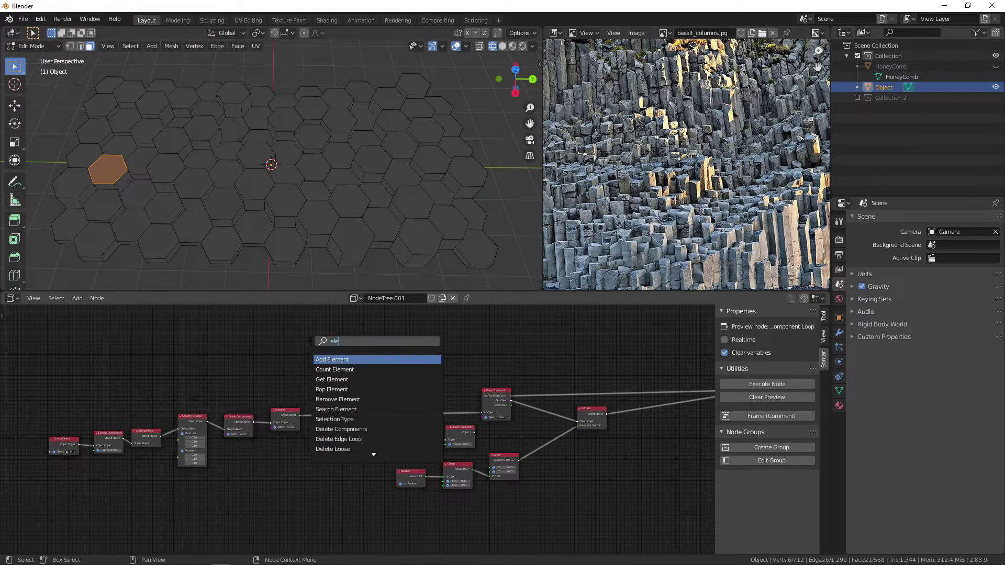
key("BackSpace")
key("BackSpace")
key("BackSpace")
type("sele")
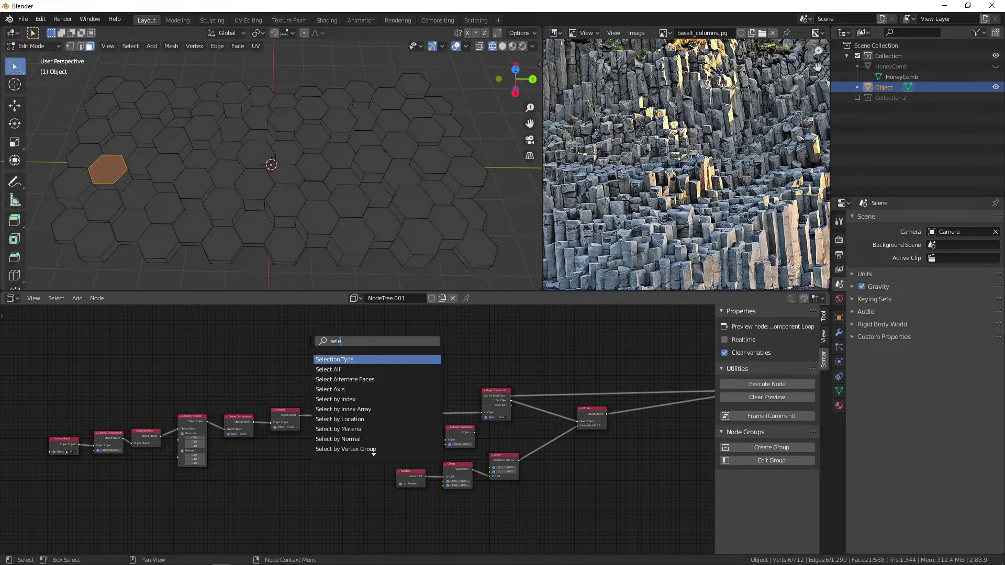
type("c")
left_click(341, 419)
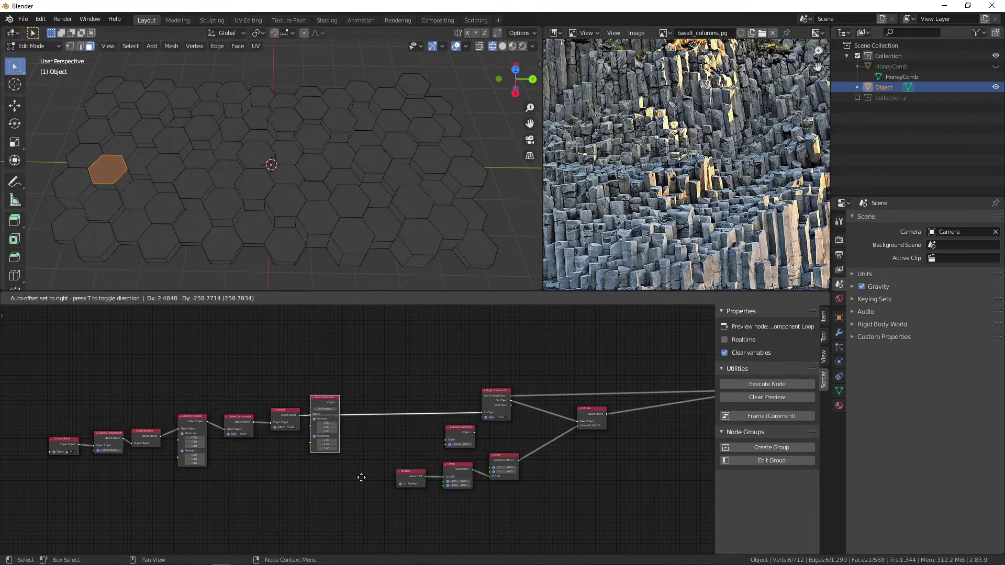
left_click(357, 442)
scroll(366, 381, "up", 3)
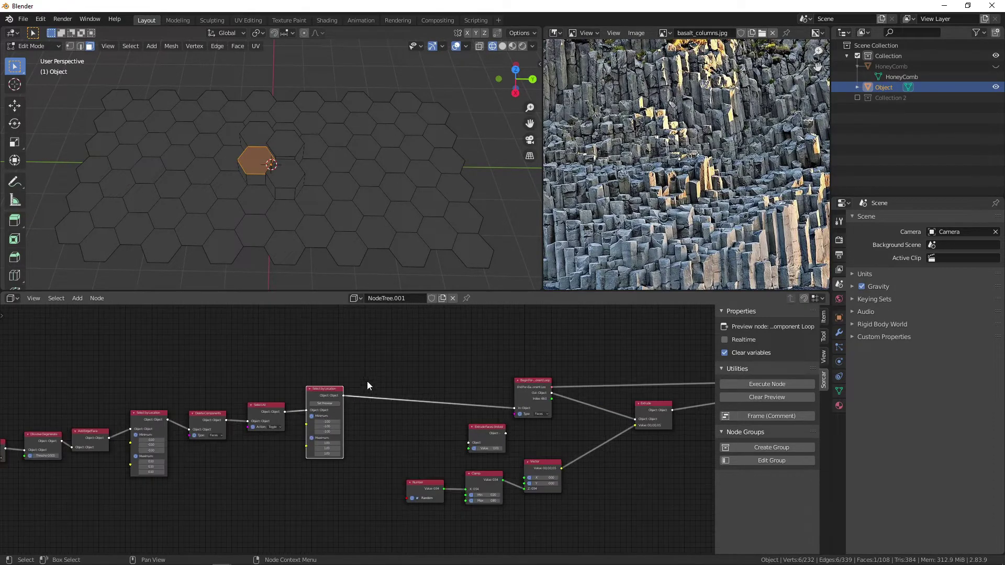
left_click(329, 397)
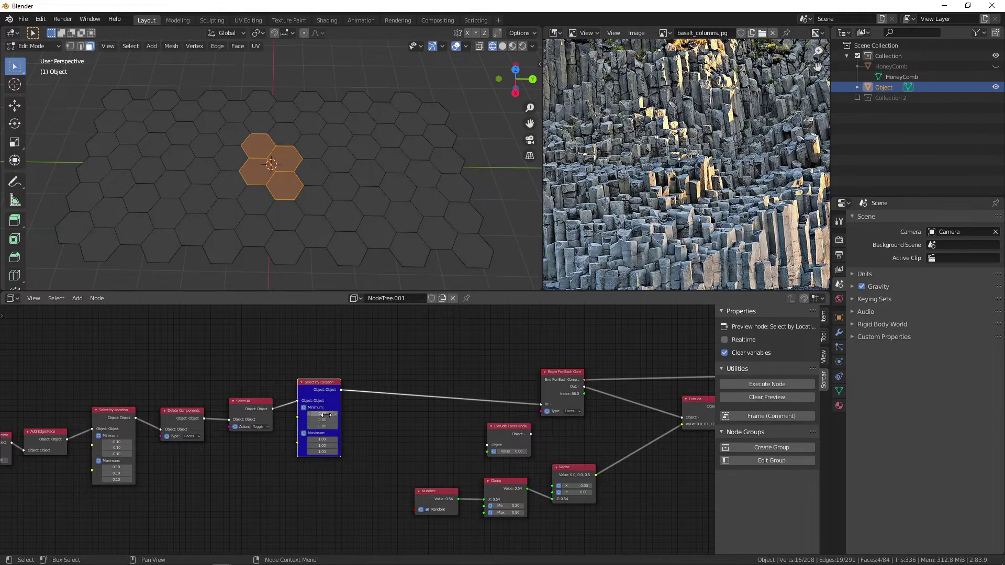
Step: Widen the new Select by Location bounds to about -4.6 Minimum Y and 4.5 Maximum Y, selecting all but the outermost hexagons
left_click_drag(325, 414, 361, 433)
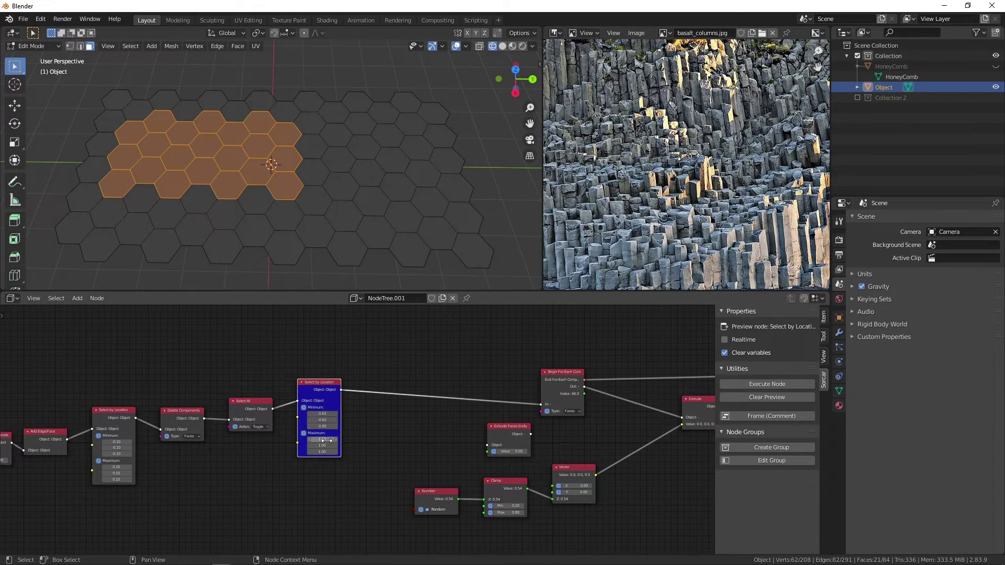
mouse_move(323, 441)
left_mouse_down()
mouse_move(340, 441)
mouse_move(326, 454)
left_mouse_up()
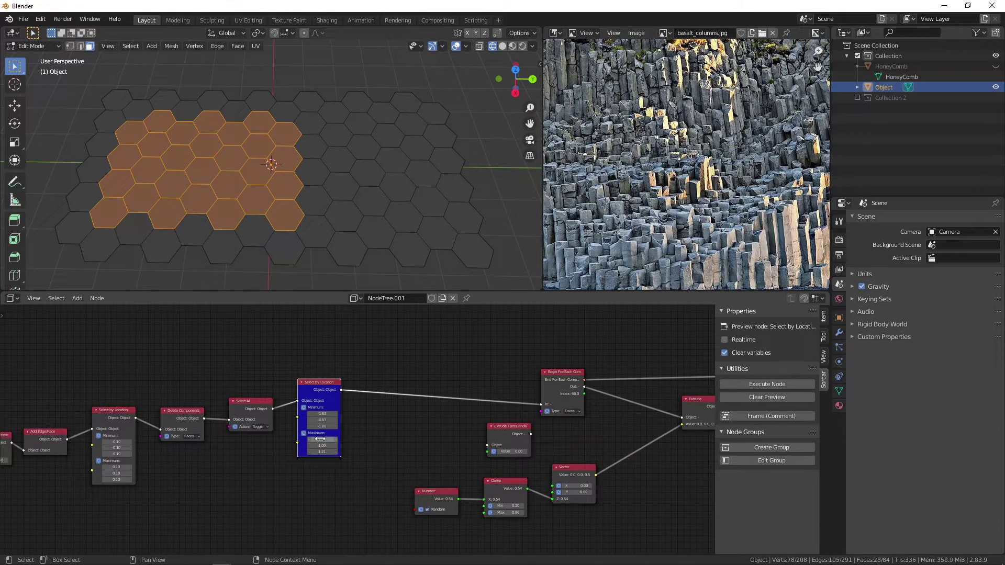
left_click_drag(323, 446, 385, 446)
left_click(369, 368)
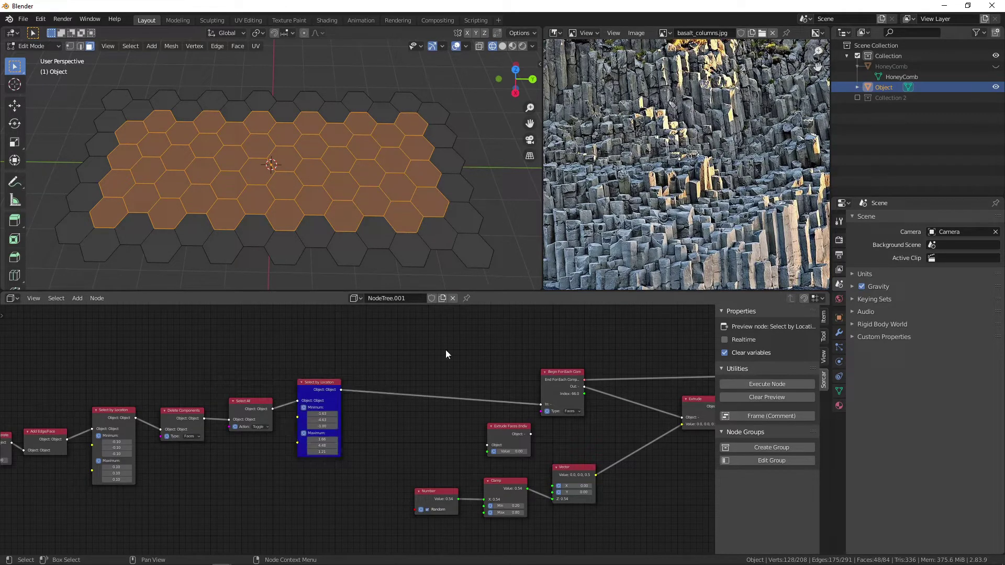
Step: Insert a Select Random node after the second Select by Location, set about 46 percent and seed 54, and preview it
key("shift+a")
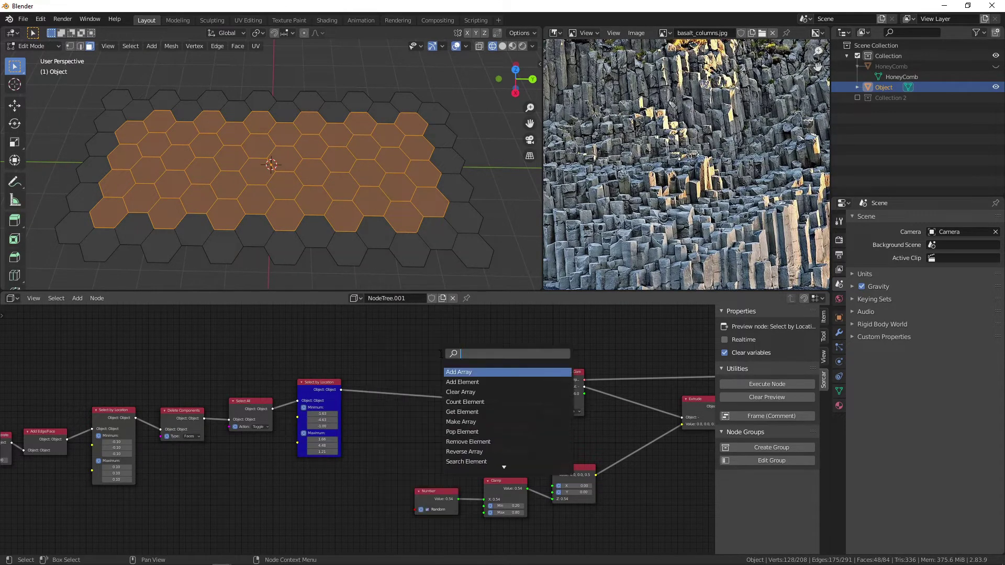
type("select ra")
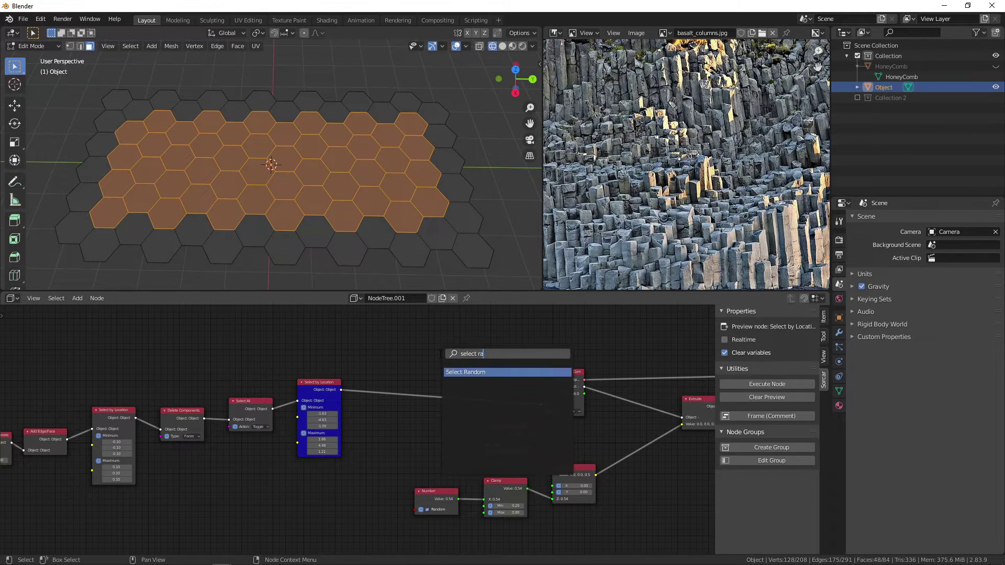
key("Return")
left_click(397, 419)
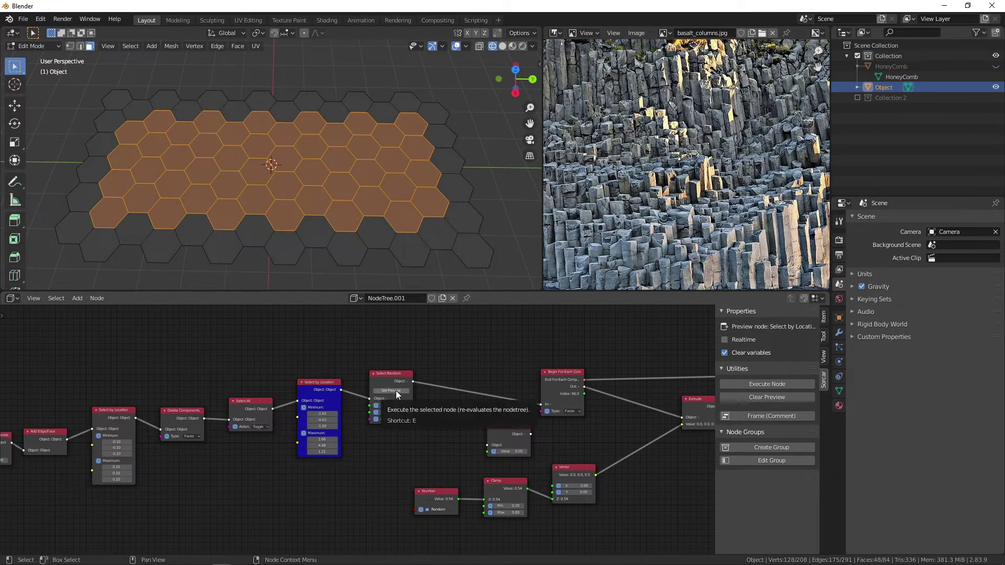
left_click(393, 390)
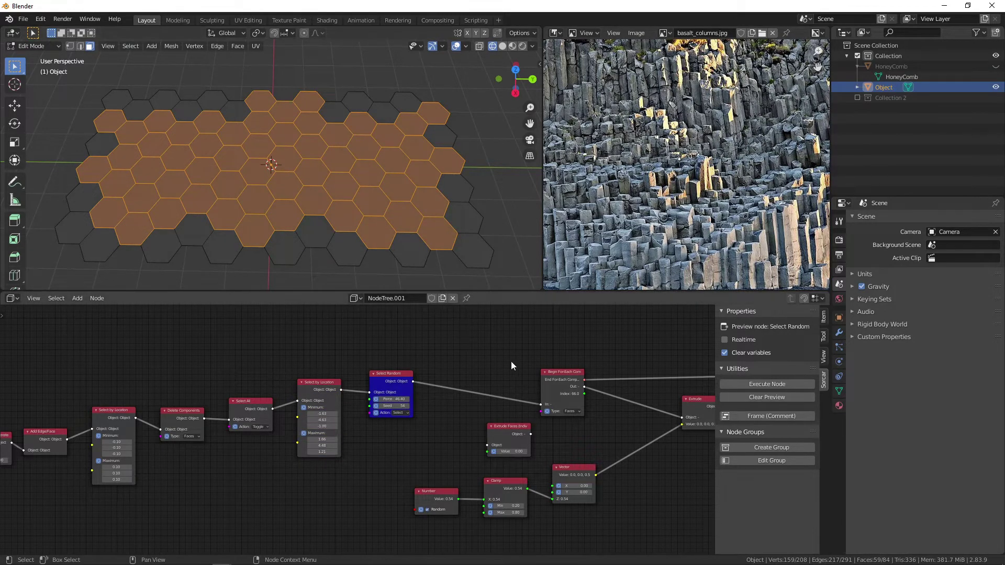
Step: Insert a Select All node after Select Random, set its action to Invert and preview it
middle_click_drag(486, 346, 390, 361)
key("shift+a")
left_click(342, 359)
type("sele")
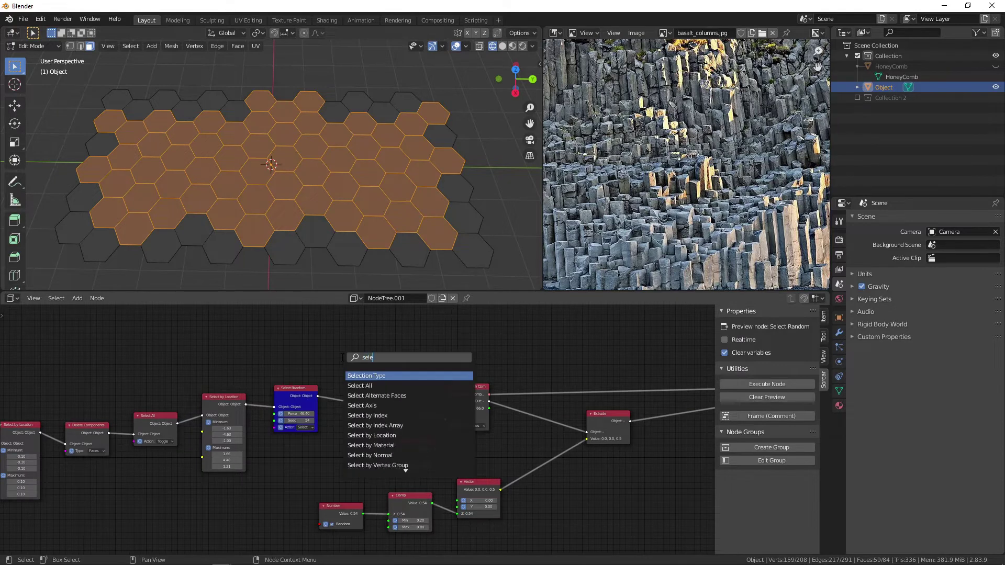
type("c")
left_click(366, 386)
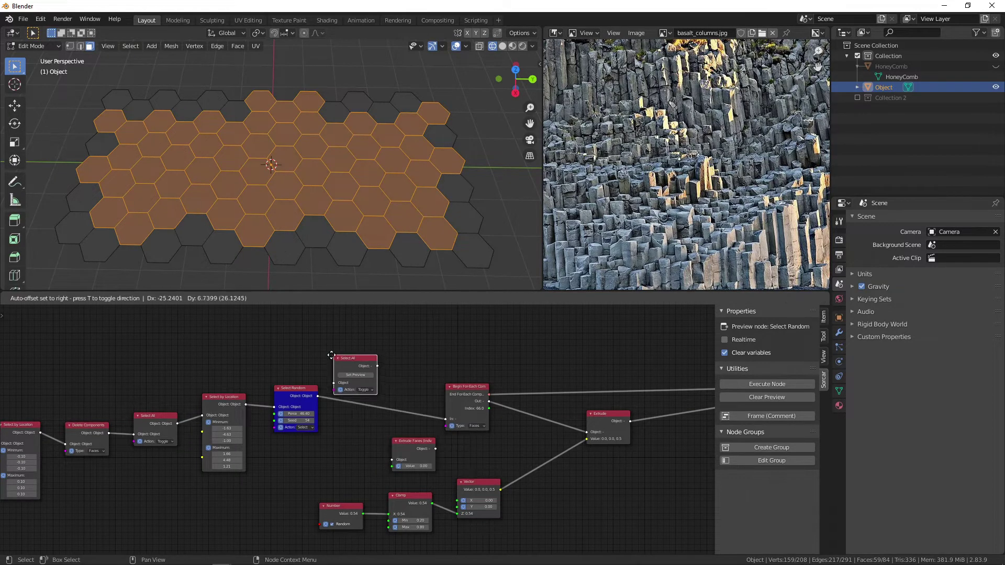
left_click(373, 418)
left_click(378, 445)
left_click_drag(360, 386, 350, 386)
left_click(356, 403)
Step: Insert a Delete Components node after the inverting Select All, set its type to Faces and preview it
middle_click_drag(420, 341, 311, 340)
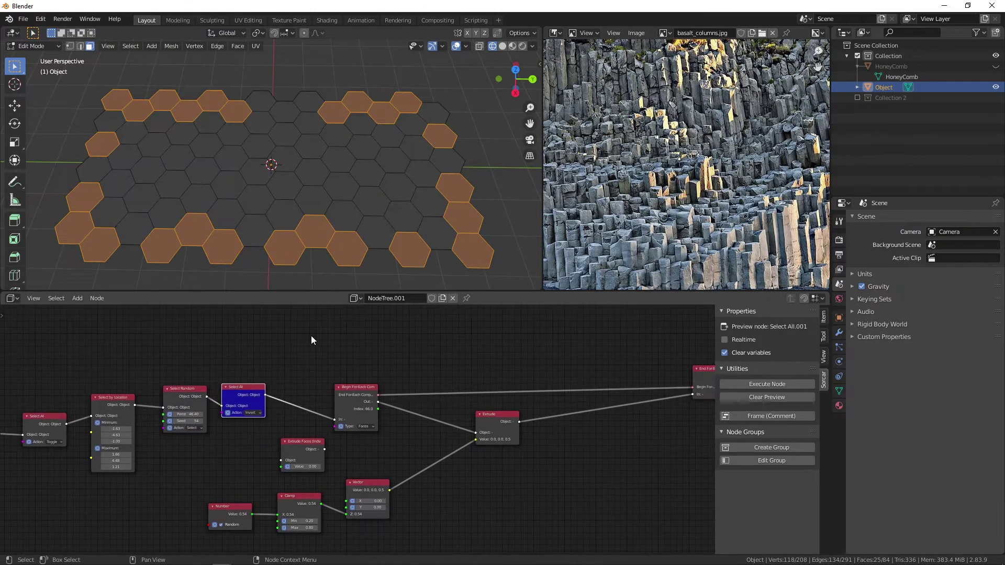
key("shift+a")
left_click(306, 340)
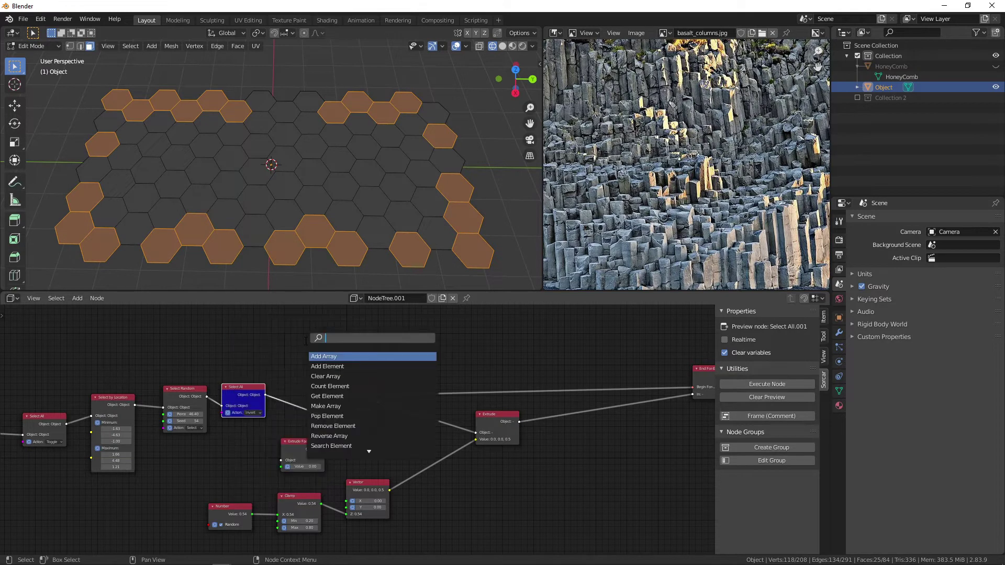
type("delet")
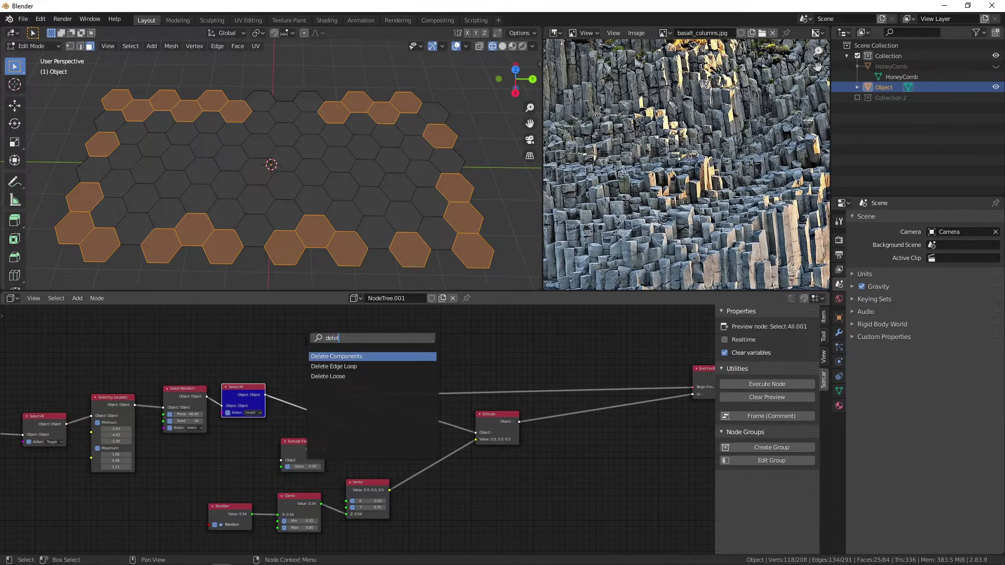
key("Return")
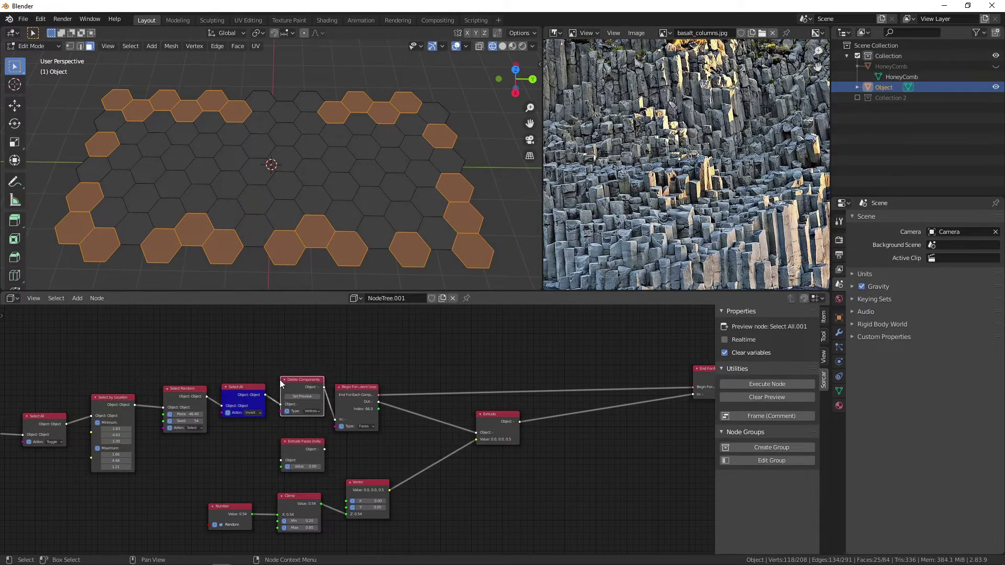
left_click(319, 411)
left_click(320, 411)
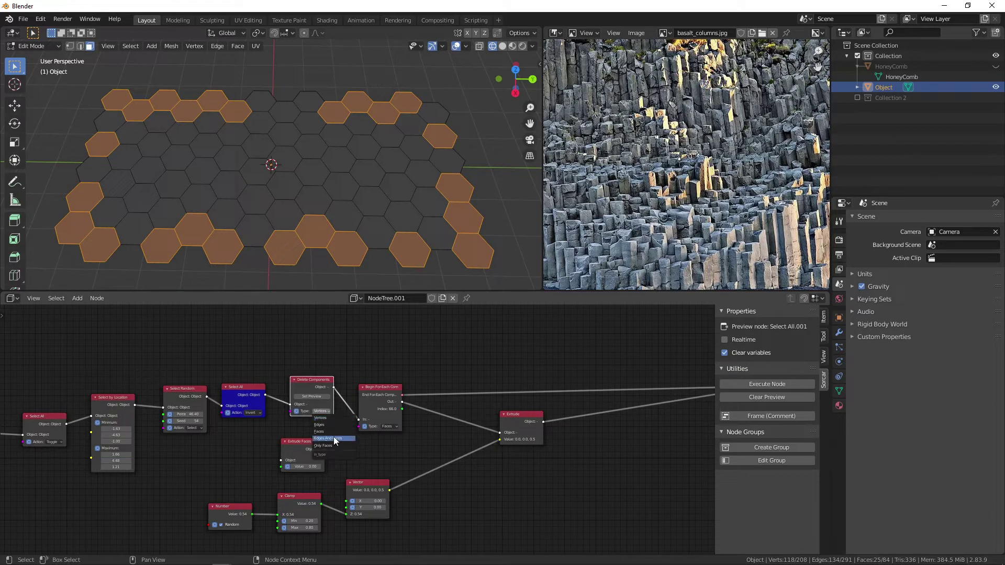
left_click(316, 397)
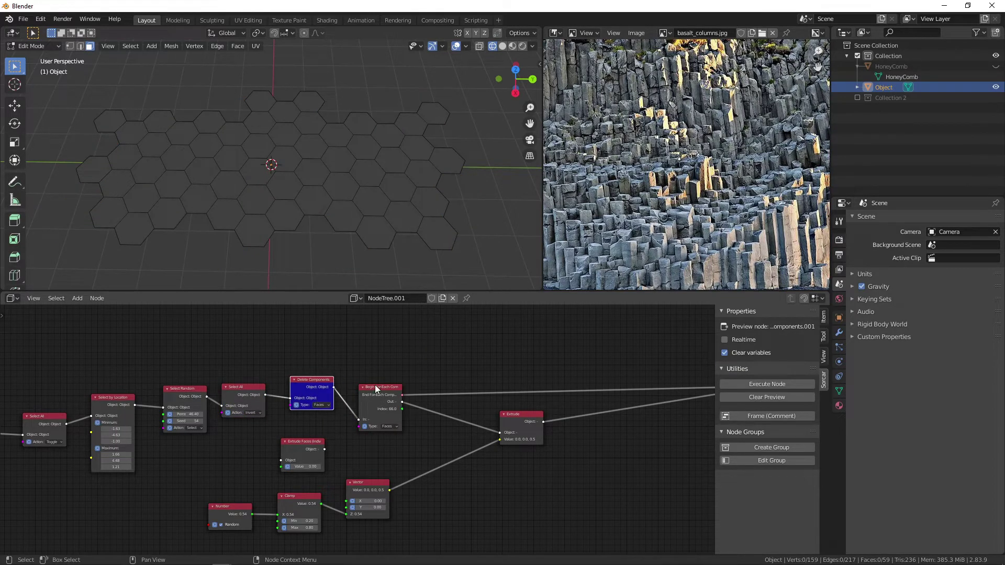
Step: Preview End For-Each Component Loop and insert a Select All node between the second Delete Components and Begin For-Each Component Loop
middle_click_drag(483, 366, 60, 383)
left_click(307, 390)
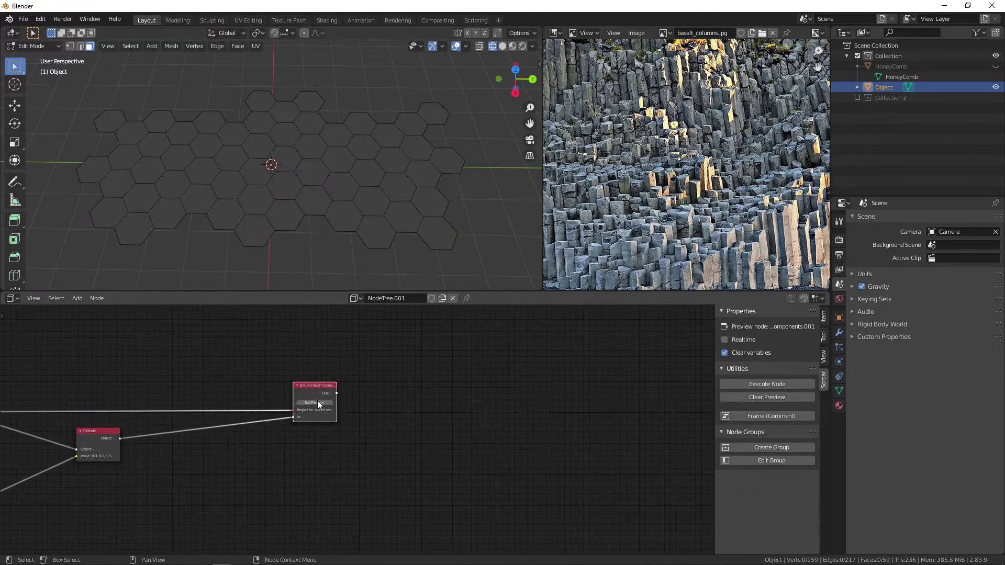
middle_click_drag(260, 352, 478, 347)
left_click_drag(234, 399, 287, 394)
key("shift+a")
type("selec")
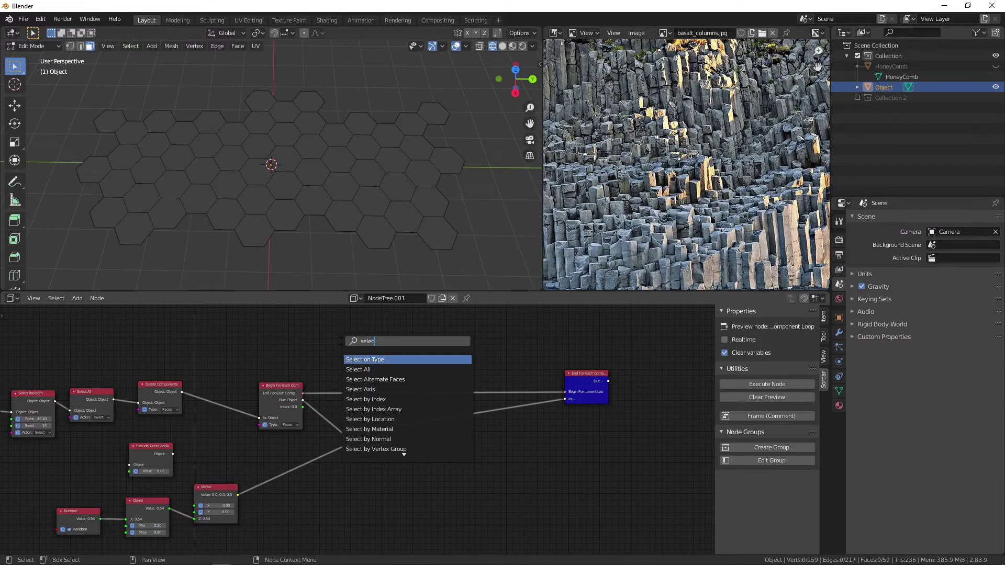
left_click(358, 369)
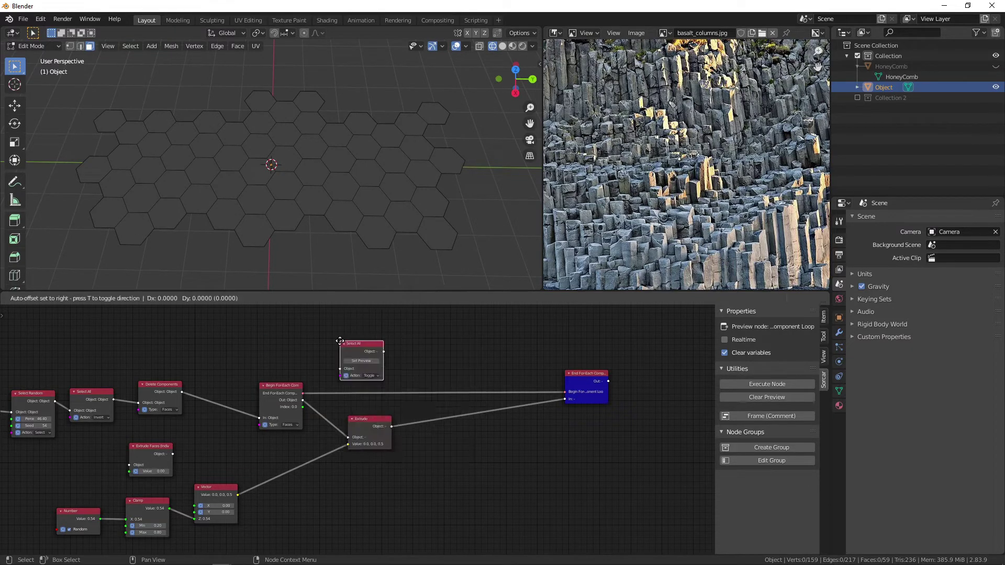
left_click(246, 393)
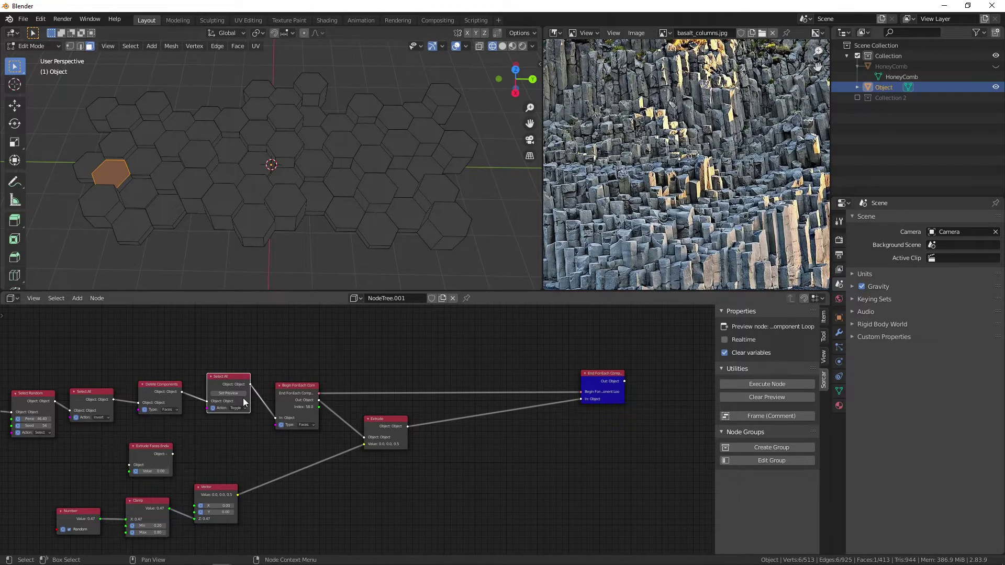
Step: Set the action of the Select All node before Begin For-Each Component Loop to Select and view the columns from a lower angle
left_click(243, 408)
left_click(240, 421)
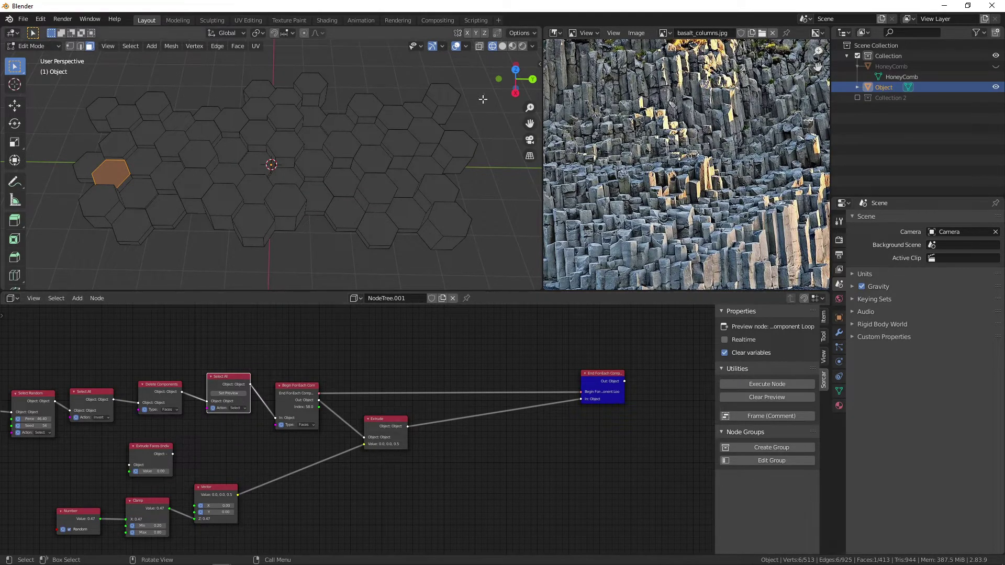
mouse_move(515, 80)
left_mouse_down()
mouse_move(509, 64)
mouse_move(543, 65)
mouse_move(507, 88)
left_mouse_up()
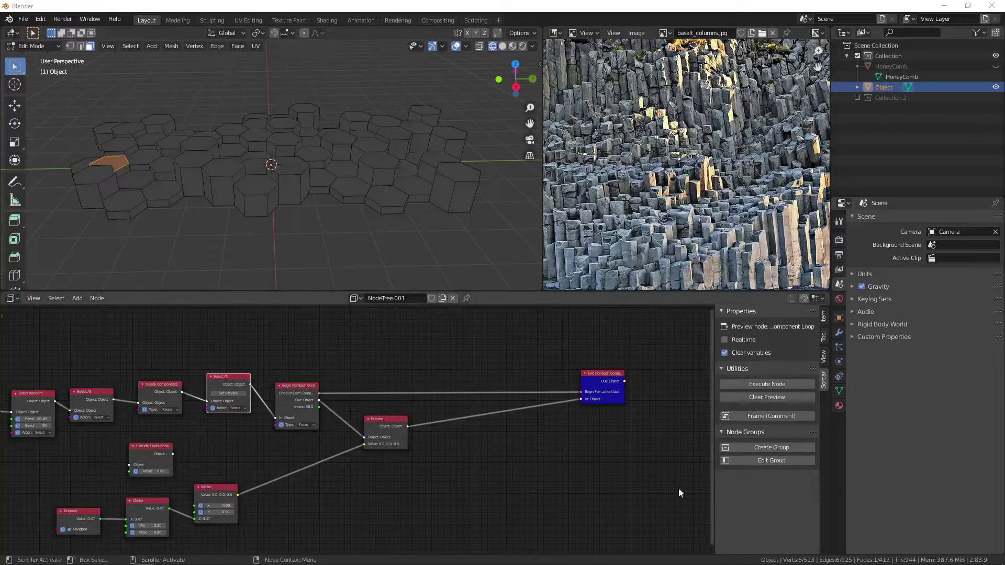
Step: Move the End For-Each Component Loop node closer to the Extrude node
left_click(620, 450)
left_click_drag(610, 373, 455, 373)
left_click(558, 442)
middle_click_drag(593, 445, 490, 454)
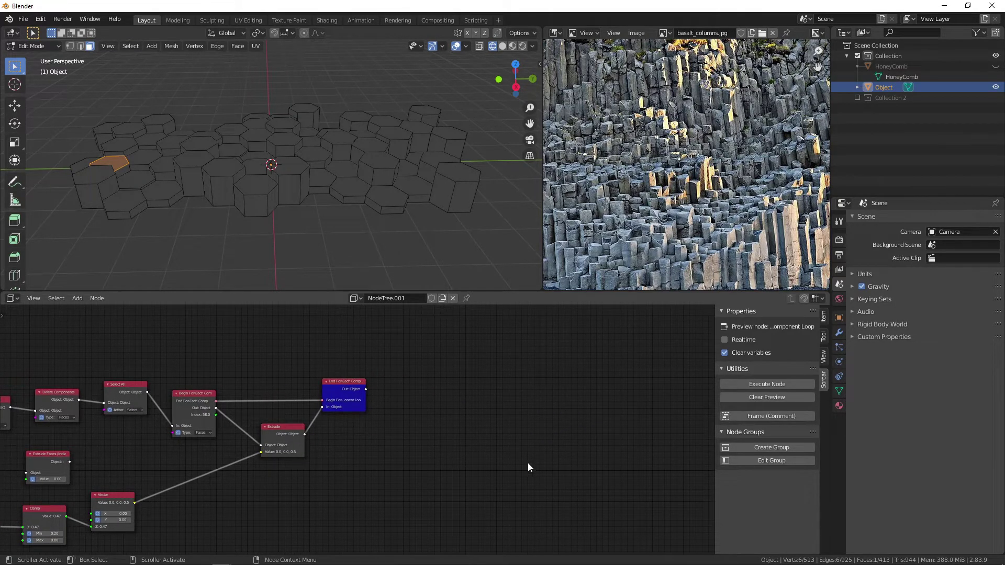
Step: Add Begin For Loop and End For Loop nodes after End For-Each Component Loop and link the two together
key("shift+a")
mouse_move(523, 467)
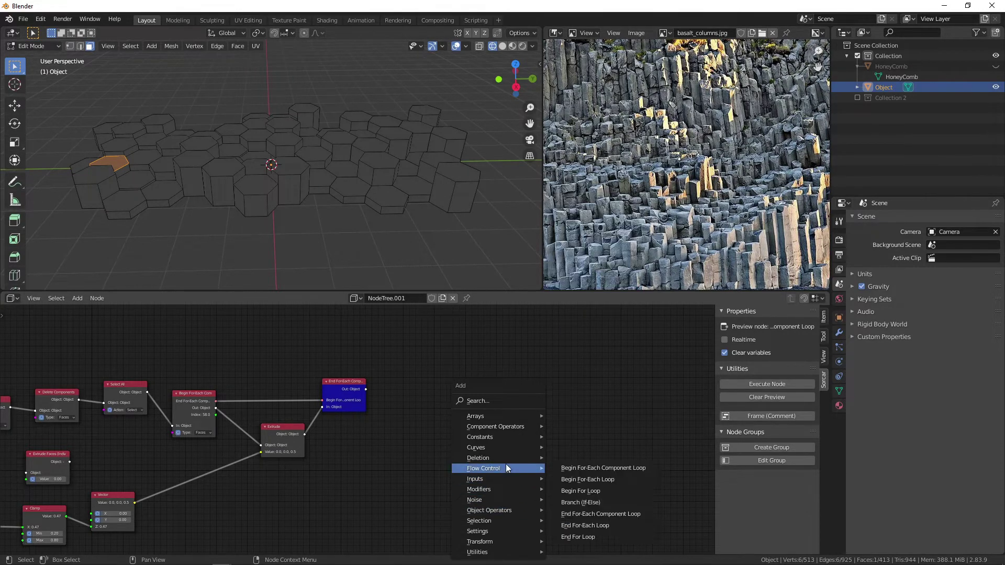
left_click(588, 490)
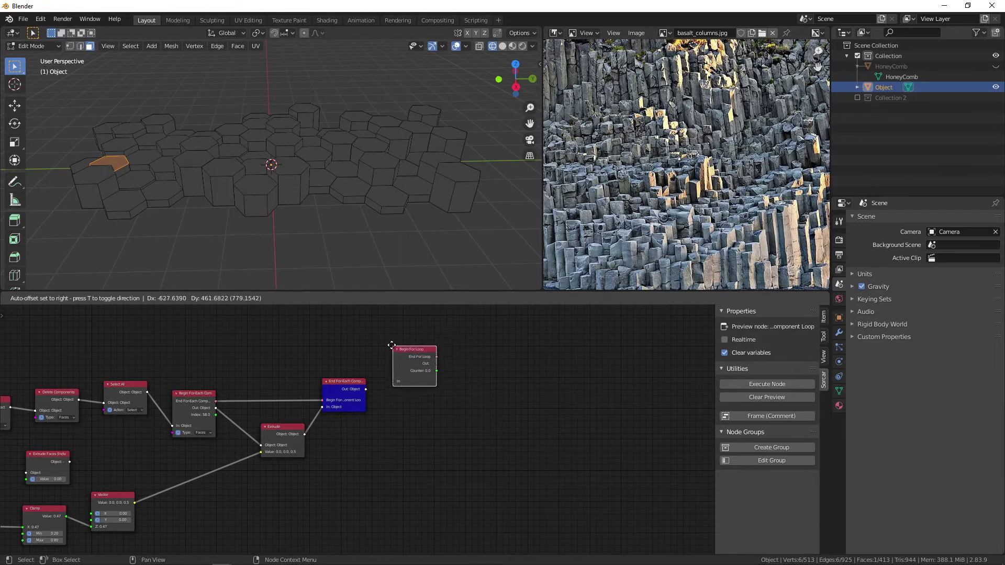
left_click(391, 344)
key("shift+a")
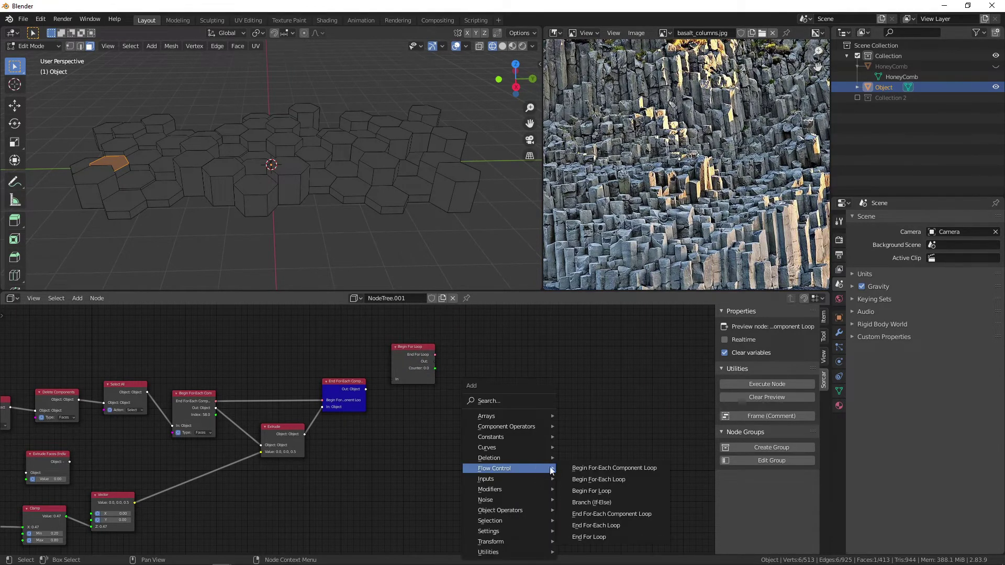
left_click(619, 536)
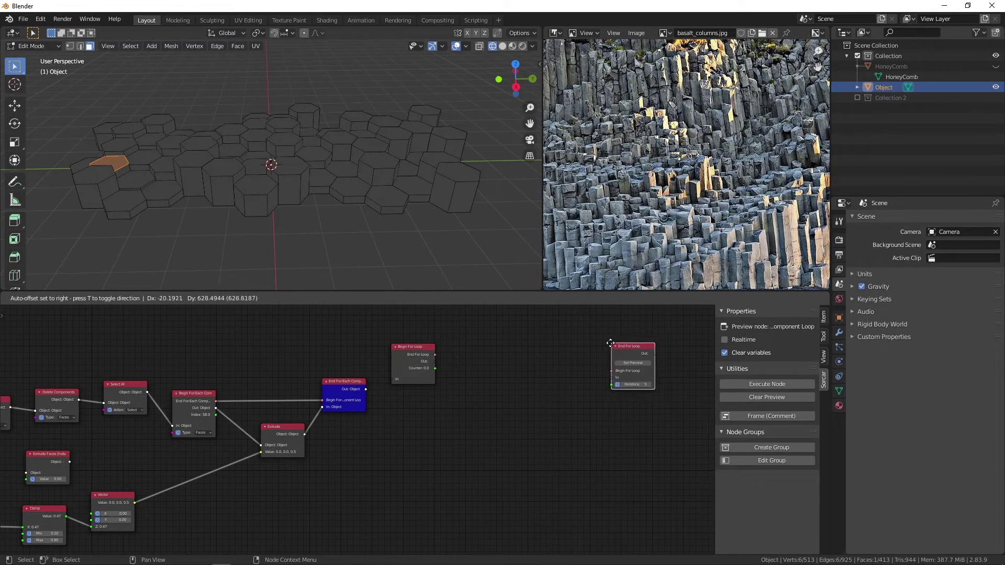
left_click(605, 341)
left_click_drag(435, 354, 633, 334)
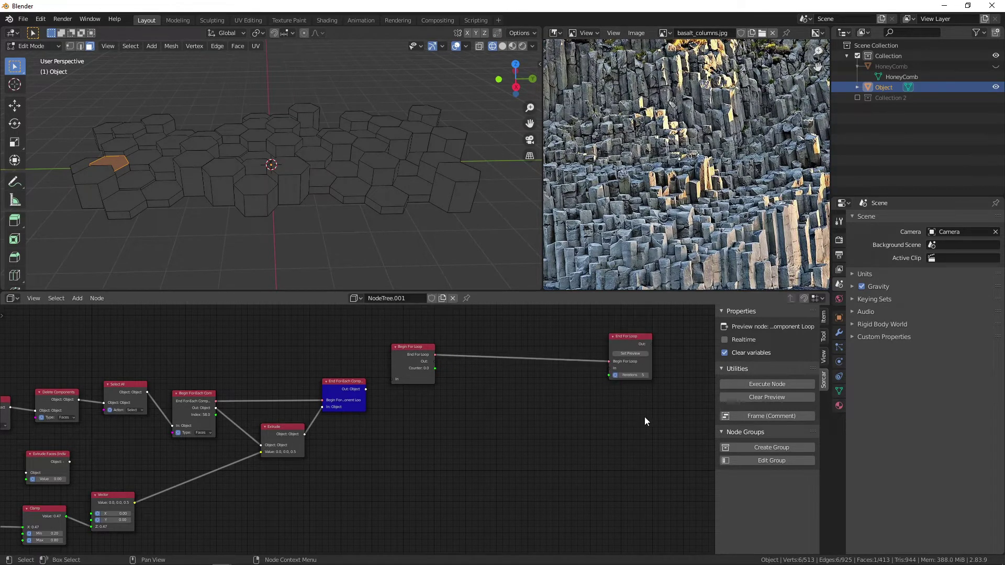
Step: Reposition the Begin For Loop and End For Loop nodes and set the loop's Iterations to 3
scroll(642, 417, "up", 2)
scroll(641, 417, "right", 5, "ctrl")
left_click_drag(535, 329, 539, 316)
left_click(433, 441)
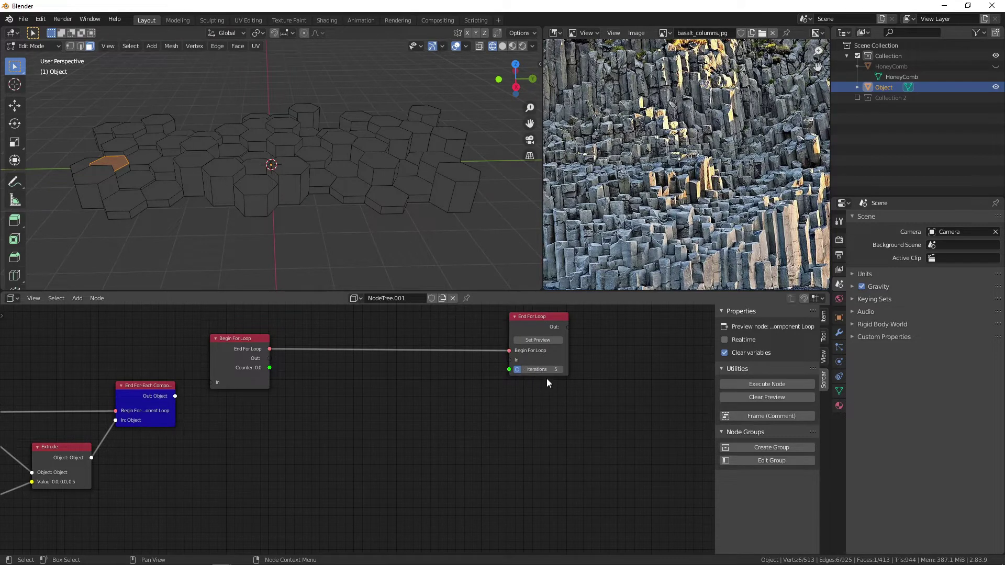
middle_click_drag(399, 433, 415, 445)
left_click_drag(255, 356, 242, 347)
left_click_drag(571, 373, 570, 373)
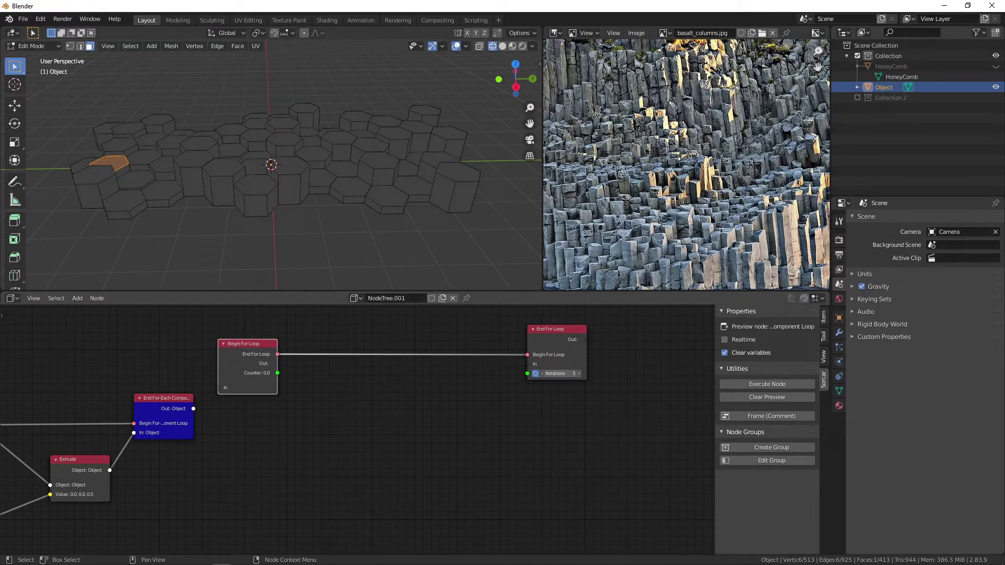
left_click(579, 372)
left_click(579, 373)
middle_click_drag(412, 416, 475, 433)
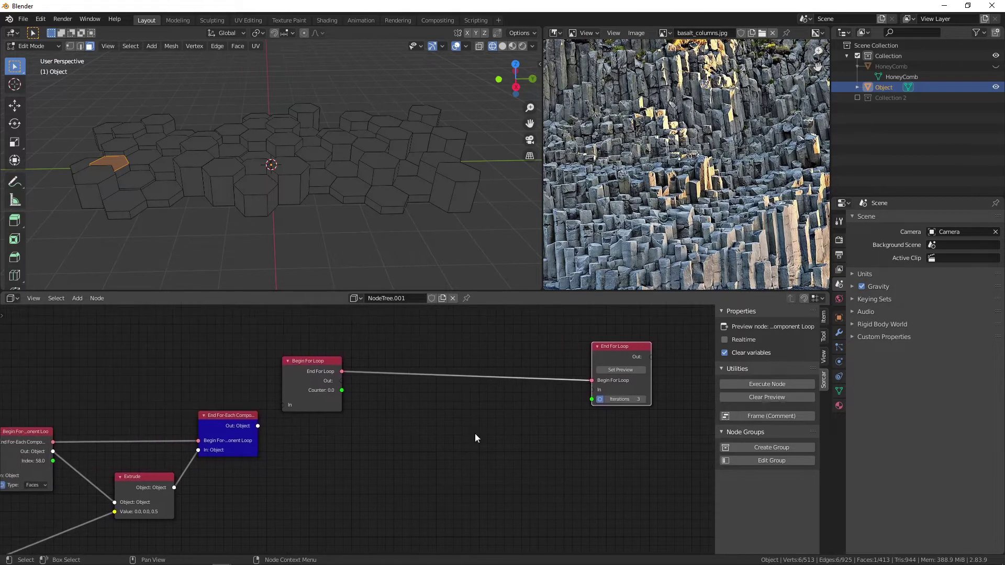
Step: Connect the End For-Each Component Loop's object output to the Begin For Loop's input and shift End For Loop slightly
left_click_drag(258, 426, 263, 411)
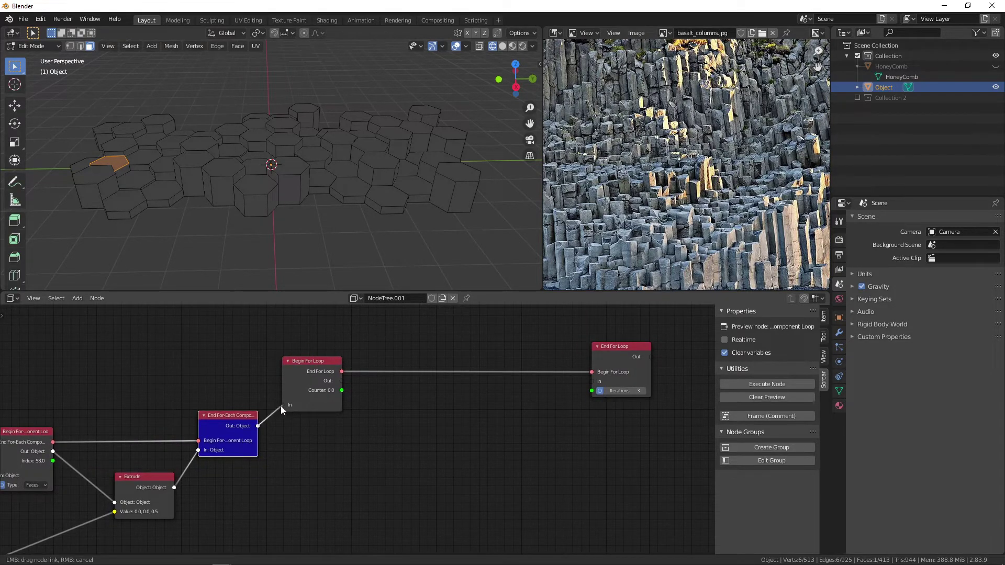
scroll(381, 441, "down", 5, "ctrl")
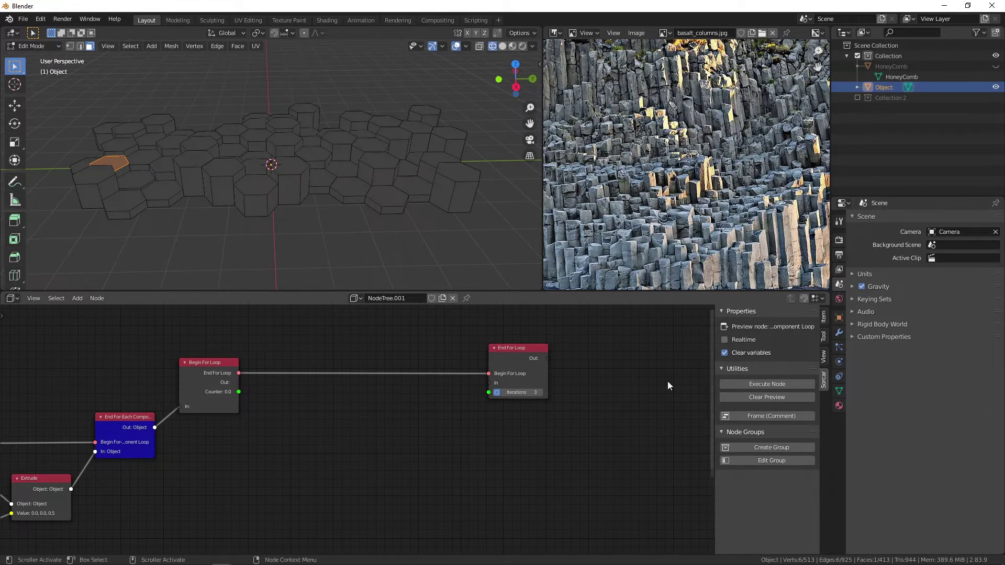
left_click_drag(524, 348, 527, 340)
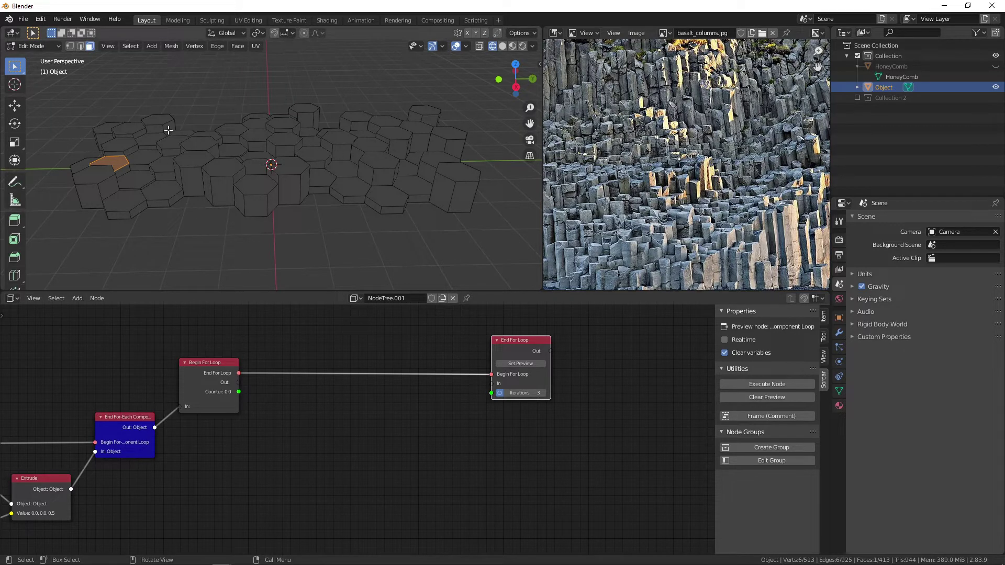
left_click(283, 524)
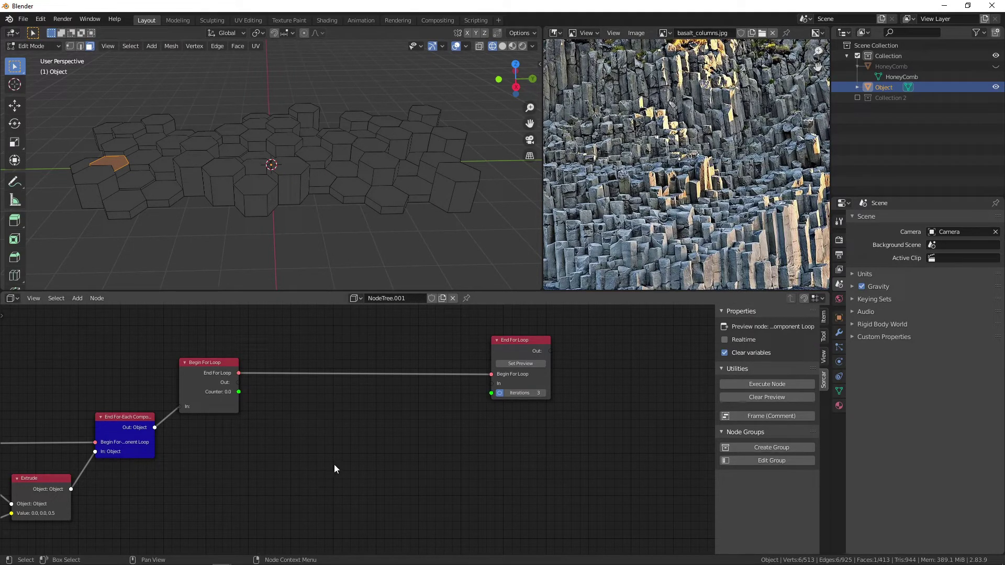
Step: Add a Select Random node inside the for loop and feed it from the Begin For Loop's Out socket
key("shift+a")
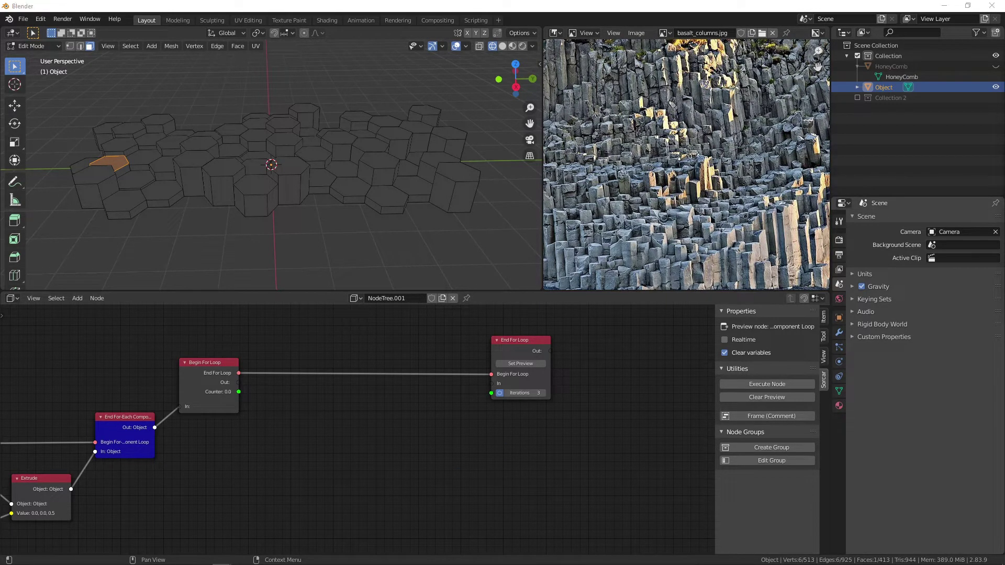
mouse_move(253, 448)
middle_mouse_down()
mouse_move(456, 444)
mouse_move(243, 448)
middle_mouse_up()
key("shift+a")
type("ele")
key("BackSpace")
key("BackSpace")
key("BackSpace")
type("sel ran")
key("Return")
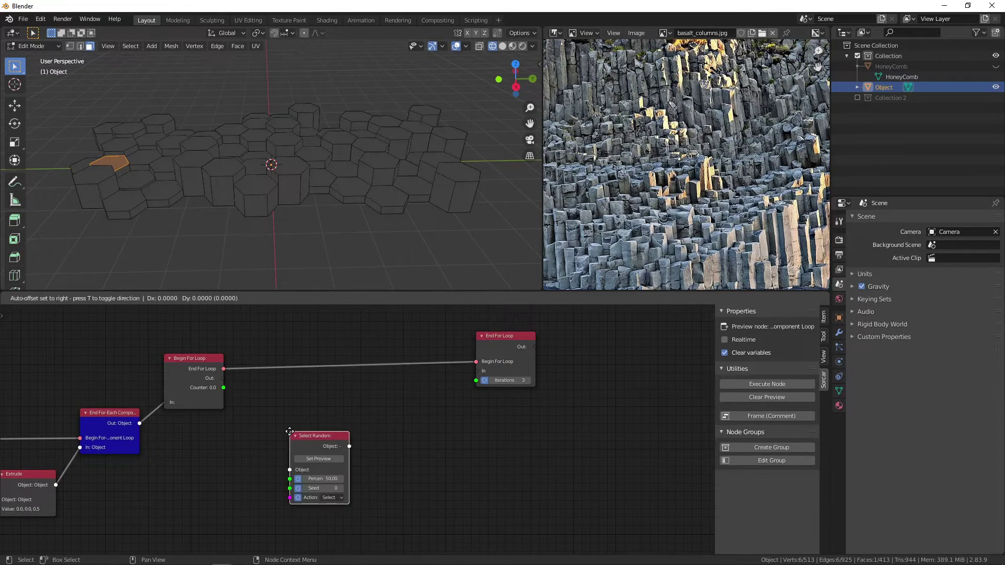
left_click(279, 406)
left_click_drag(223, 378, 278, 442)
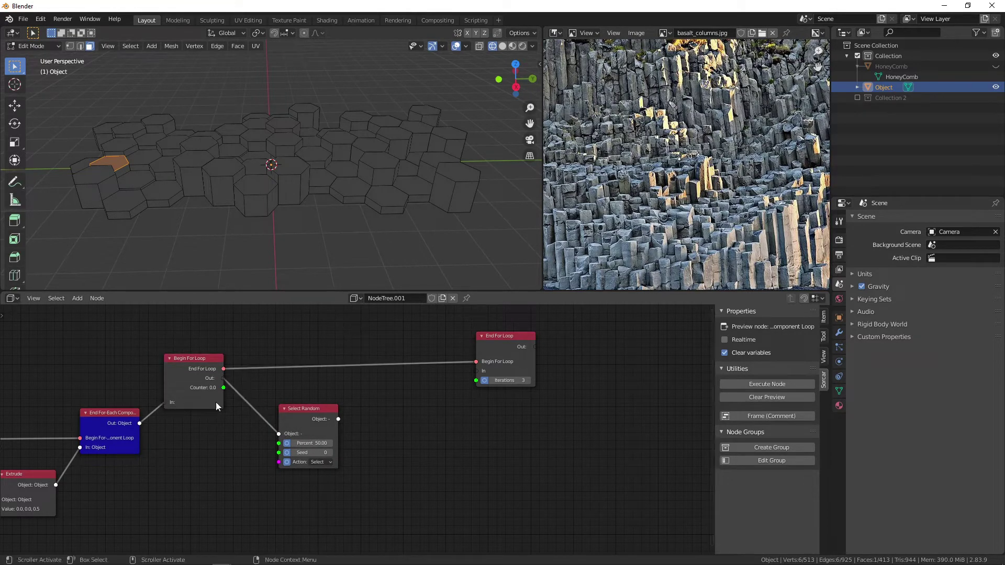
Step: Link the Begin For Loop's Counter to the Seed of Select Random and lower its Percent to about 44.6
left_click_drag(224, 388, 227, 455)
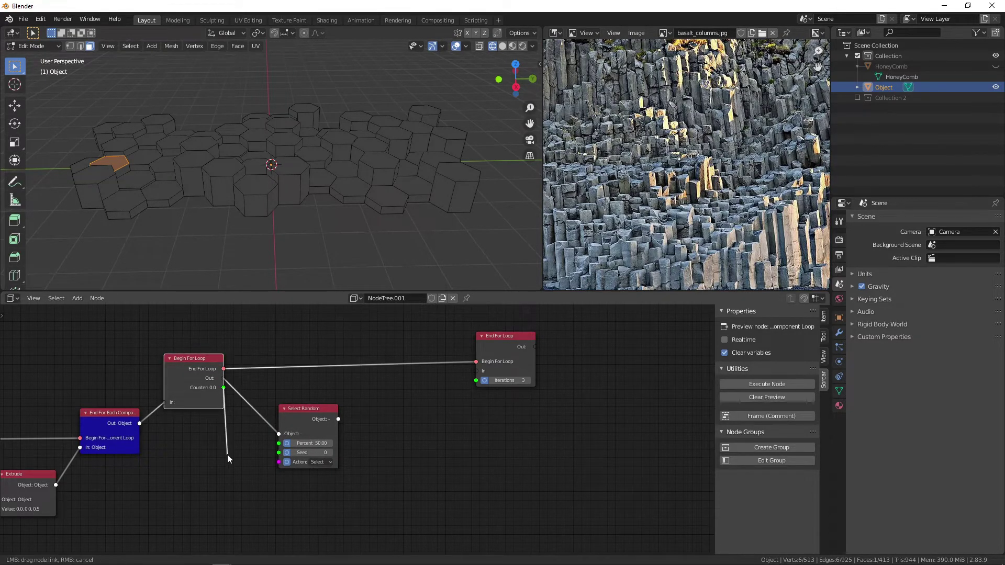
left_click_drag(224, 395, 197, 399)
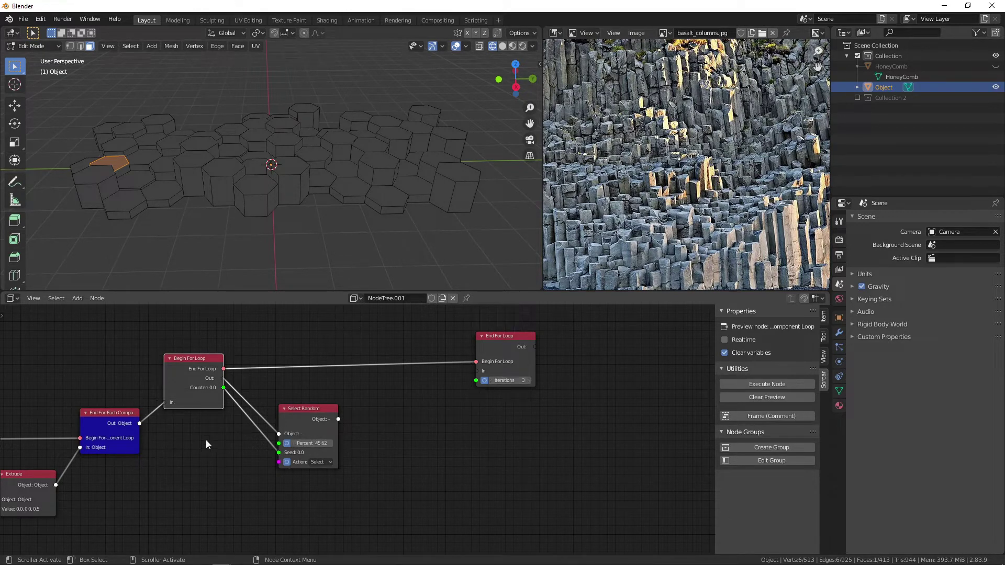
left_click_drag(318, 443, 316, 473)
left_click_drag(307, 422, 311, 423)
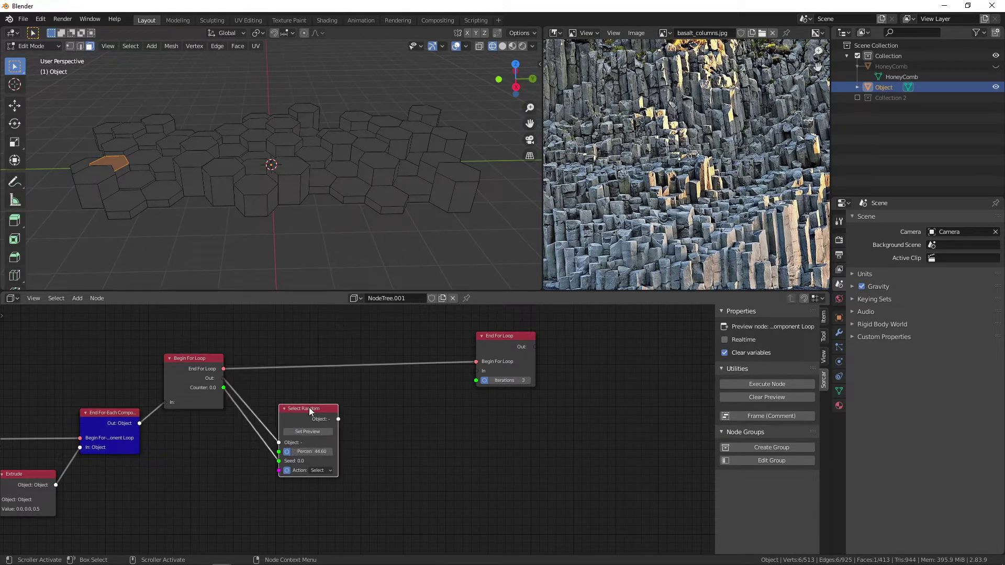
Step: Set Select Random's Percent to 3 and move End For Loop farther away to leave room inside the loop
left_click(314, 453)
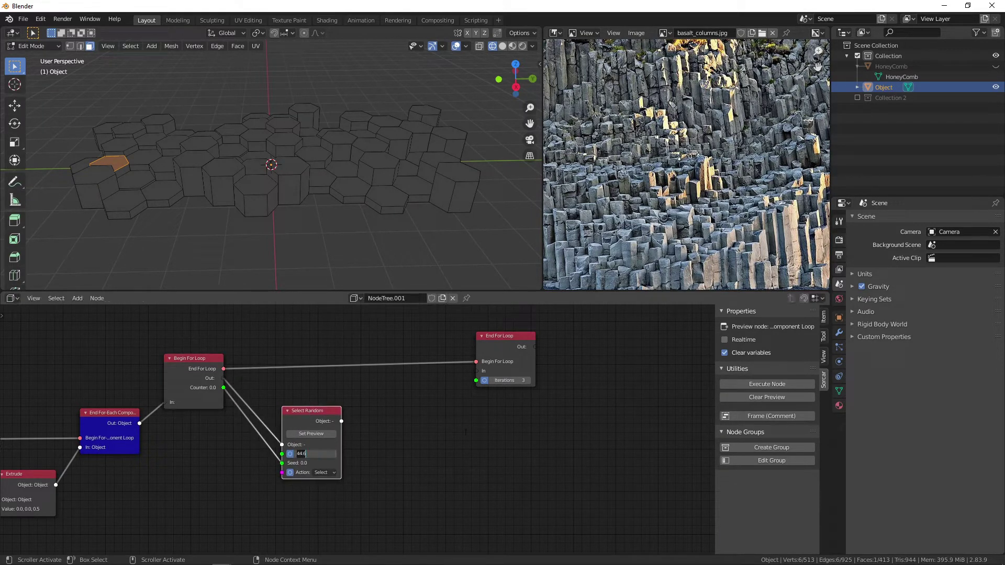
type("3")
key("Return")
left_click(393, 422)
left_click_drag(317, 414, 304, 413)
left_click_drag(509, 339, 539, 336)
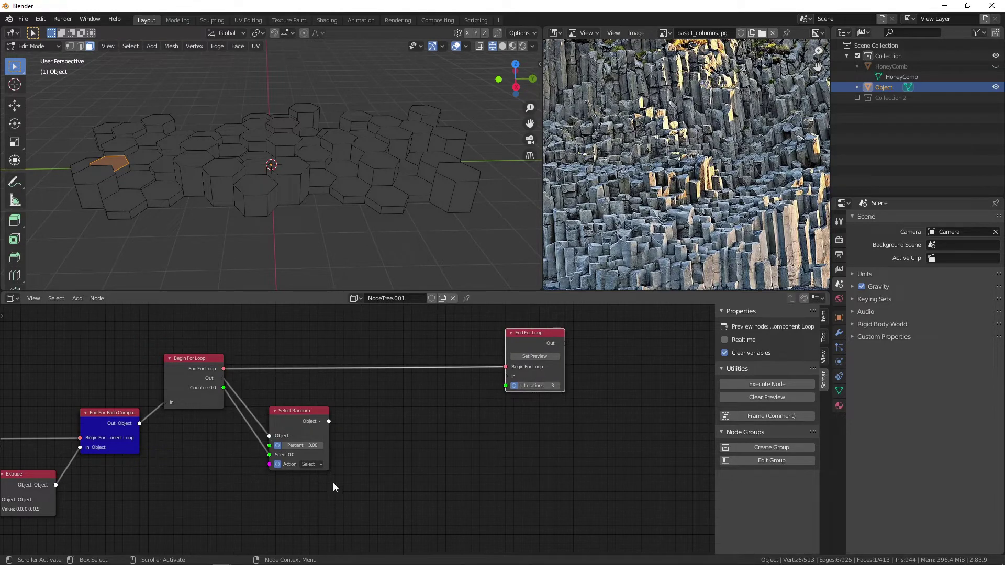
Step: Set Select Random's Percent to 30 and its action to Deselect
left_click(309, 446)
key("Return")
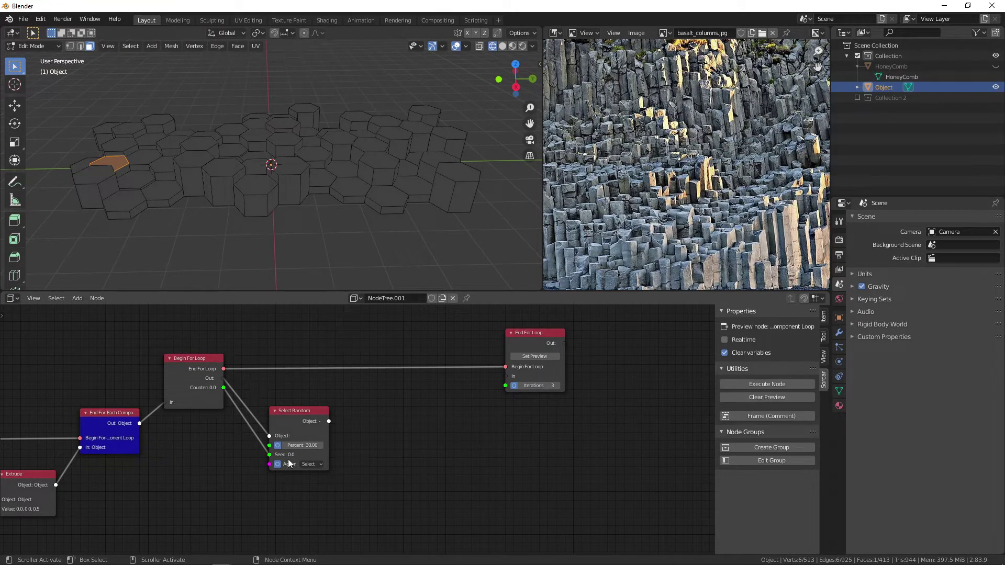
left_click(322, 483)
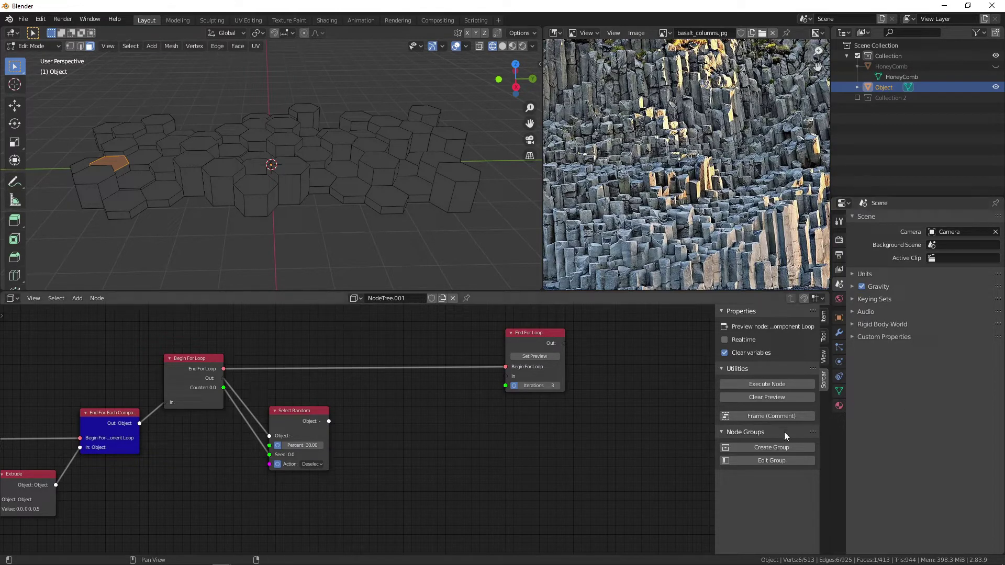
key("shift+a")
mouse_move(464, 454)
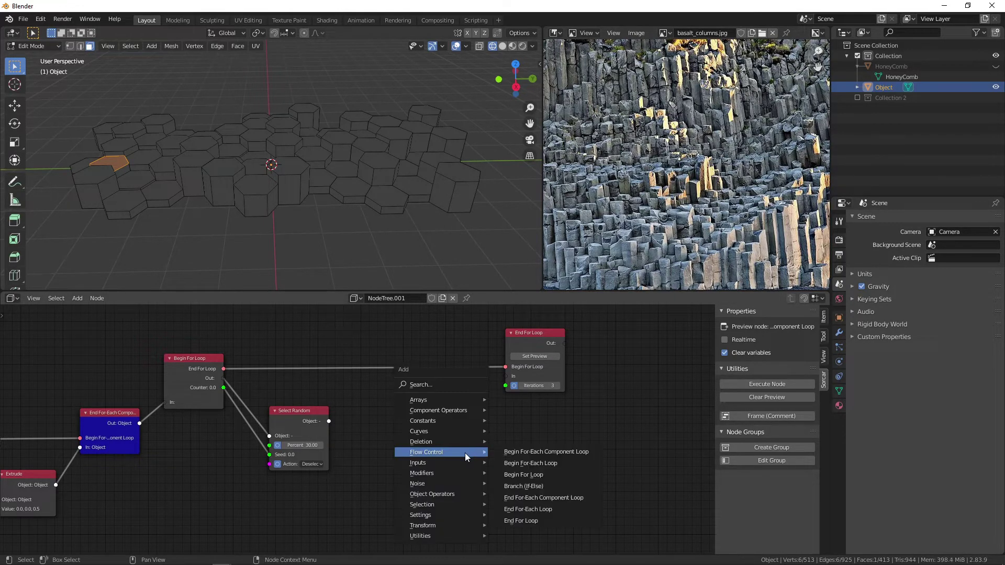
left_click(528, 515)
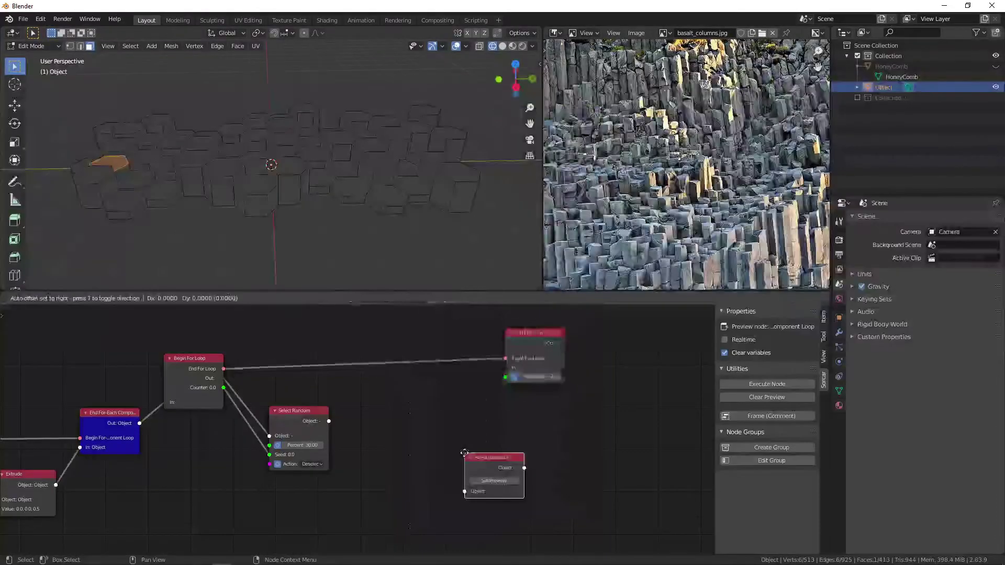
key("Escape")
key("shift+a")
key("Escape")
Step: Insert an Extrude node between Select Random and End For Loop
key("F3")
type("extrude")
key("Return")
left_click(402, 421)
left_click_drag(329, 421, 507, 368)
Step: Set the Z value of the loop's Extrude node to 1 and preview End For Loop
left_click(395, 460)
type("1")
key("Return")
left_click(535, 357)
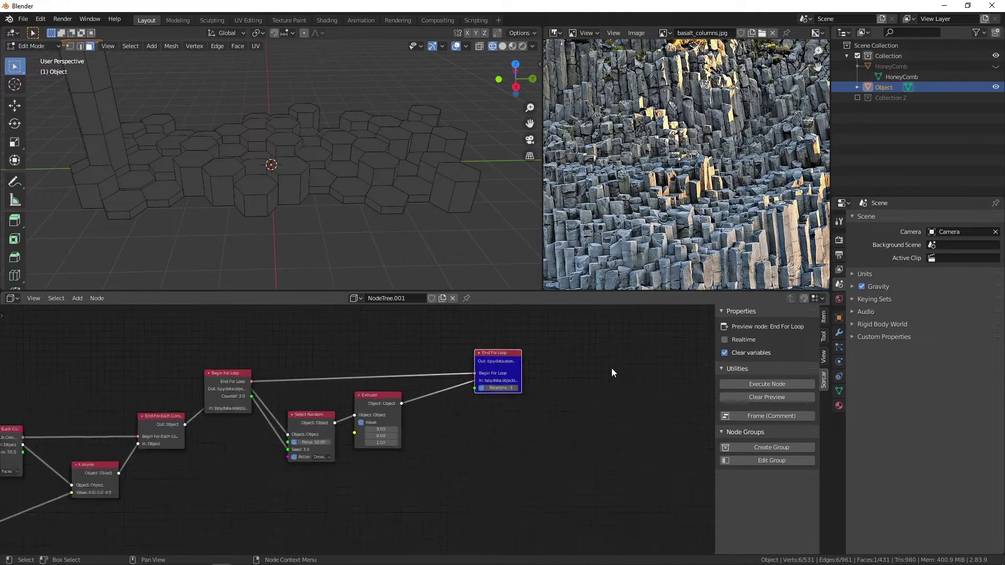
Step: Move the whole for-loop group of nodes away from End For-Each Component Loop to open a gap before it
scroll(611, 368, "down", 2)
left_click_drag(485, 359, 473, 363)
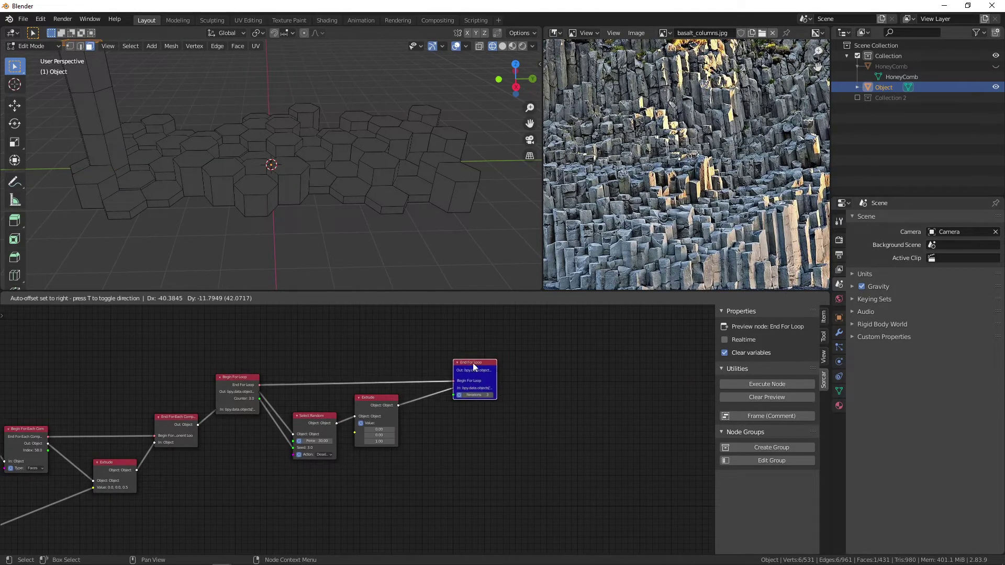
left_click_drag(215, 317, 470, 461)
left_click_drag(241, 382, 343, 386)
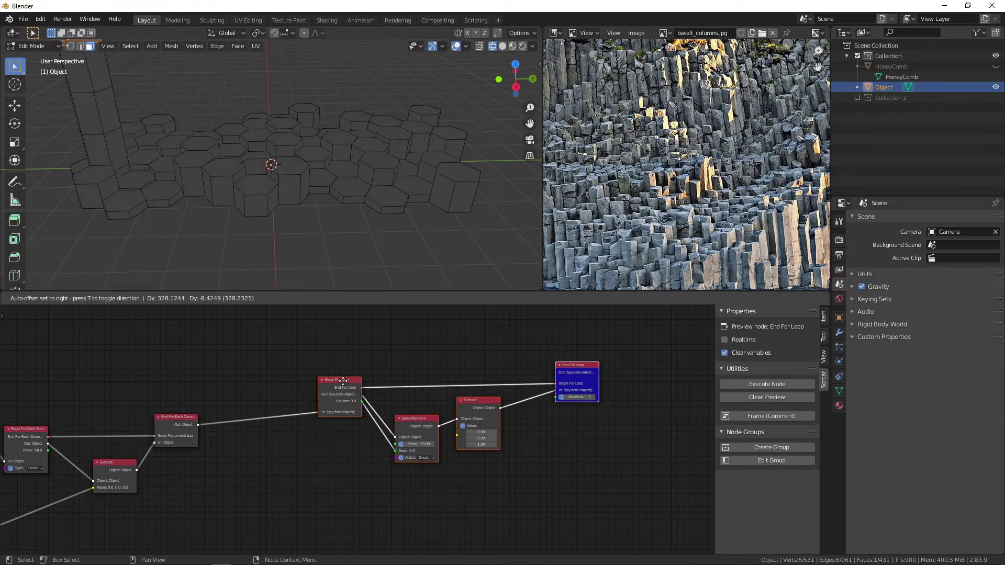
left_click(162, 381)
Step: Insert a Select All node between End For-Each Component Loop and Begin For Loop, with its action set to Select
middle_click_drag(162, 381, 333, 369)
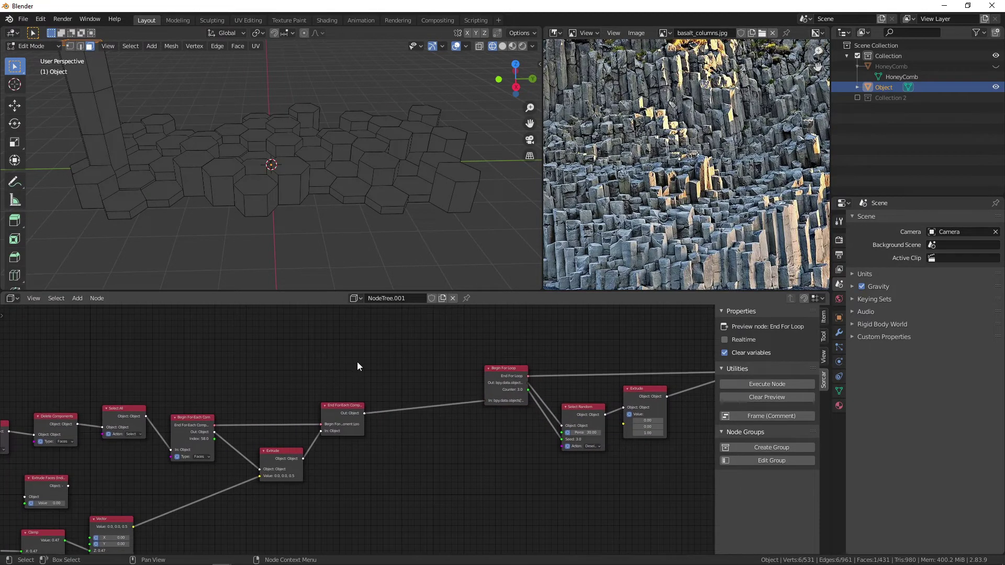
middle_click_drag(393, 374, 372, 406)
key("shift+a")
mouse_move(384, 396)
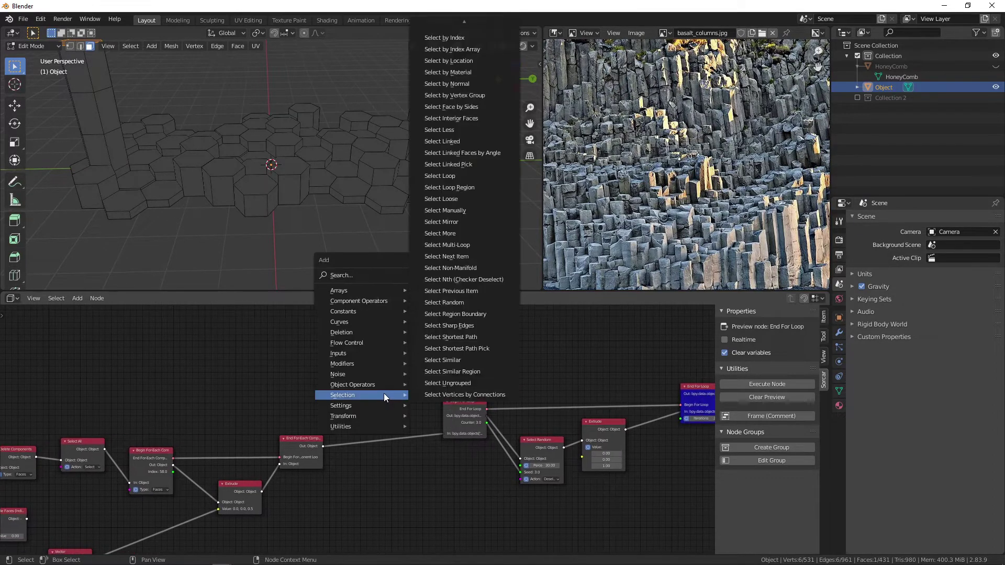
type("selec")
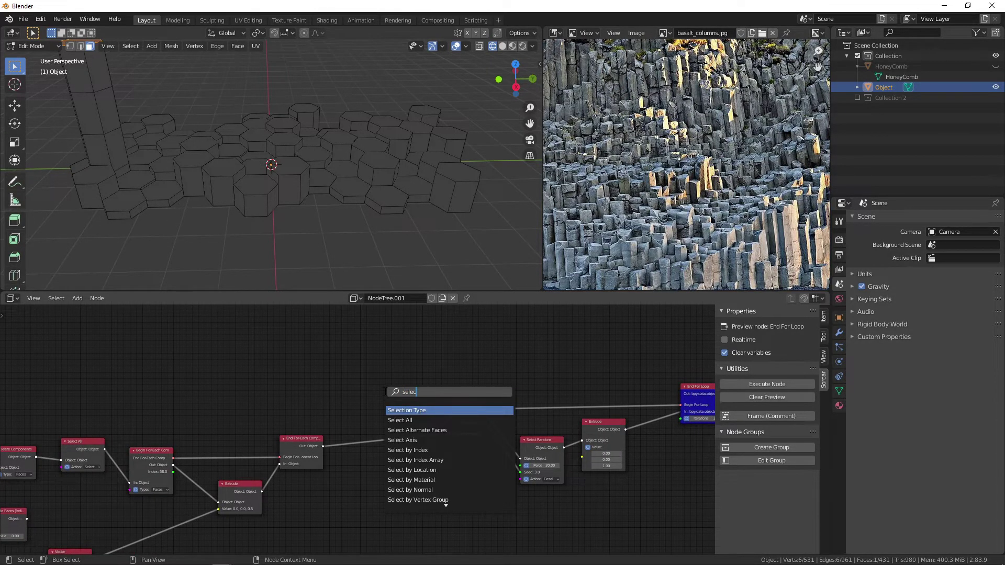
type("t")
left_click(399, 420)
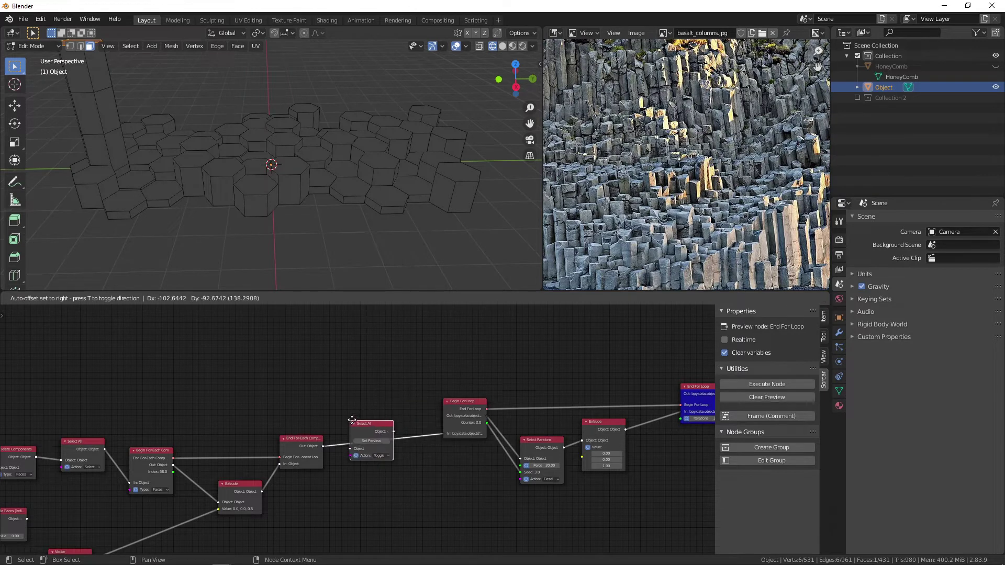
left_click(394, 442)
left_click(381, 455)
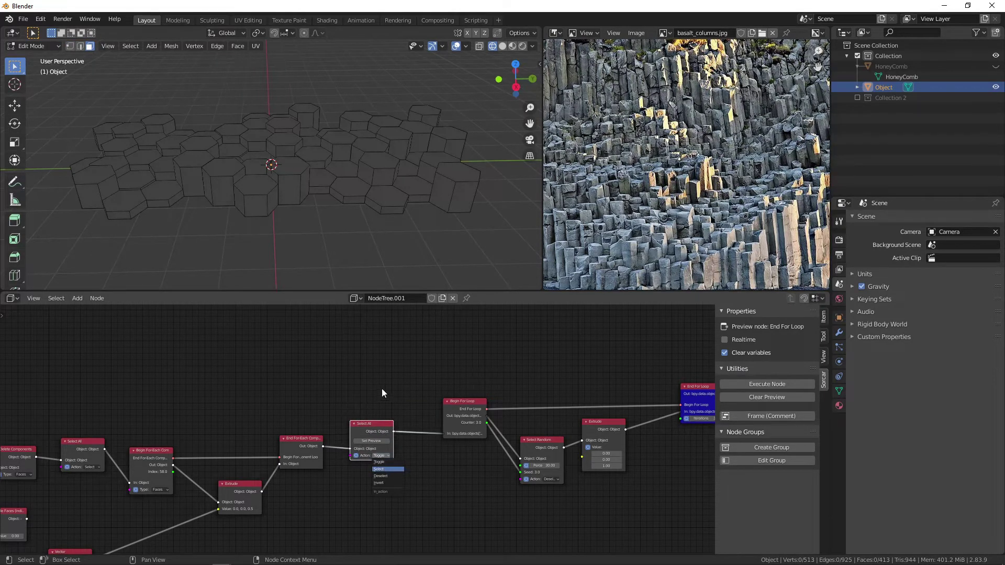
left_click(391, 469)
Step: Reveal the hidden options on the loop's Extrude node
scroll(366, 424, "down", 4)
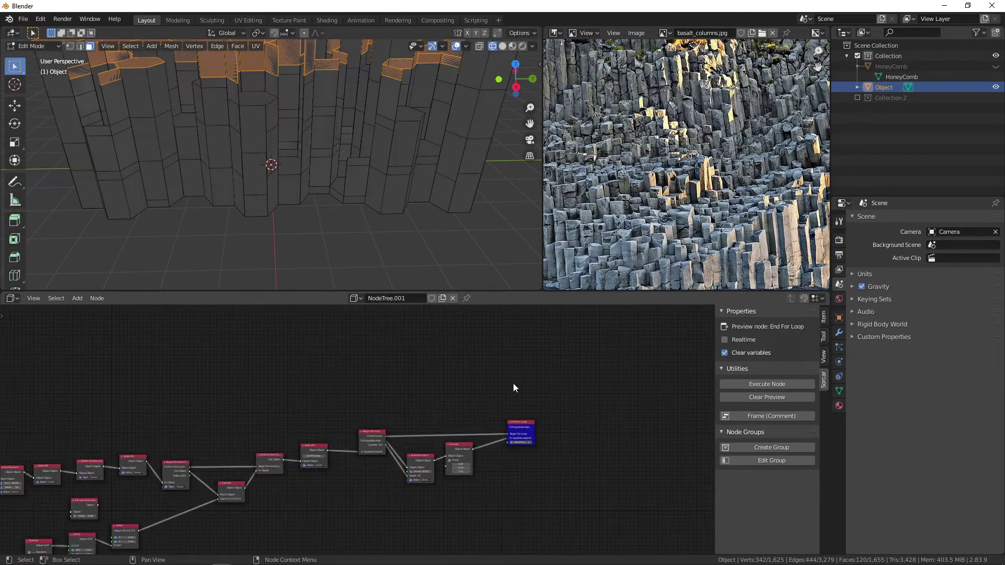
scroll(463, 155, "down", 4)
left_click_drag(498, 89, 458, 107)
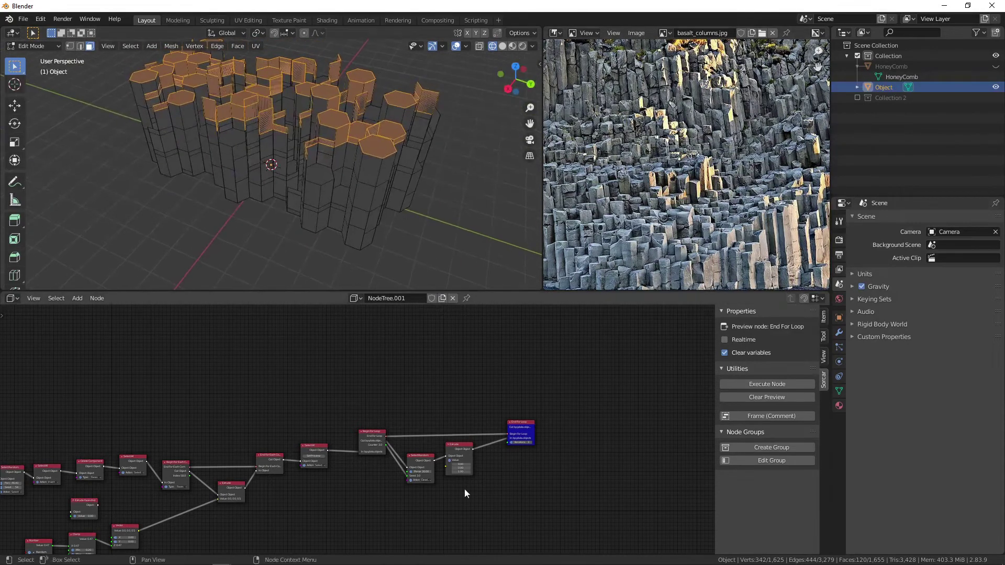
scroll(597, 447, "up", 2)
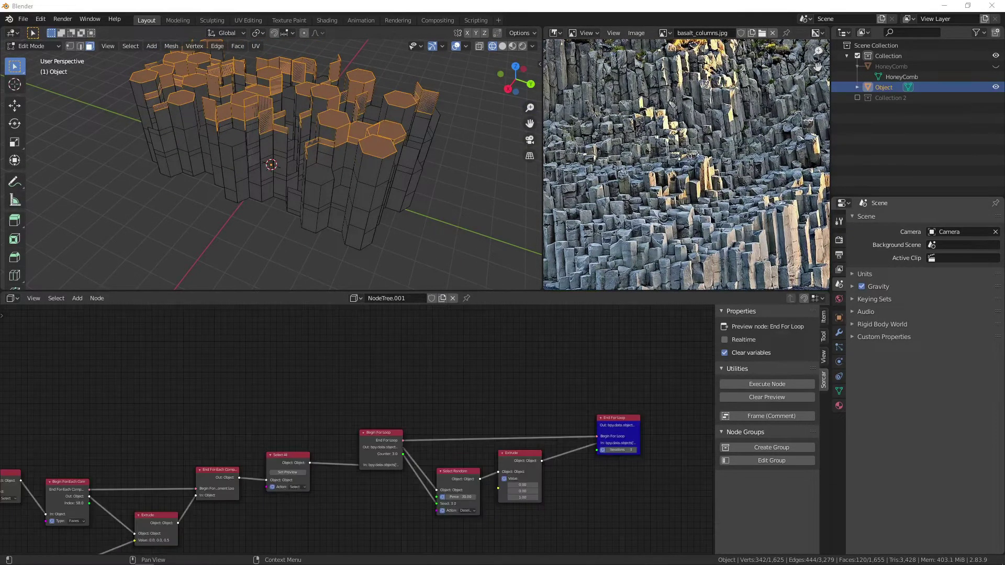
left_click(517, 463)
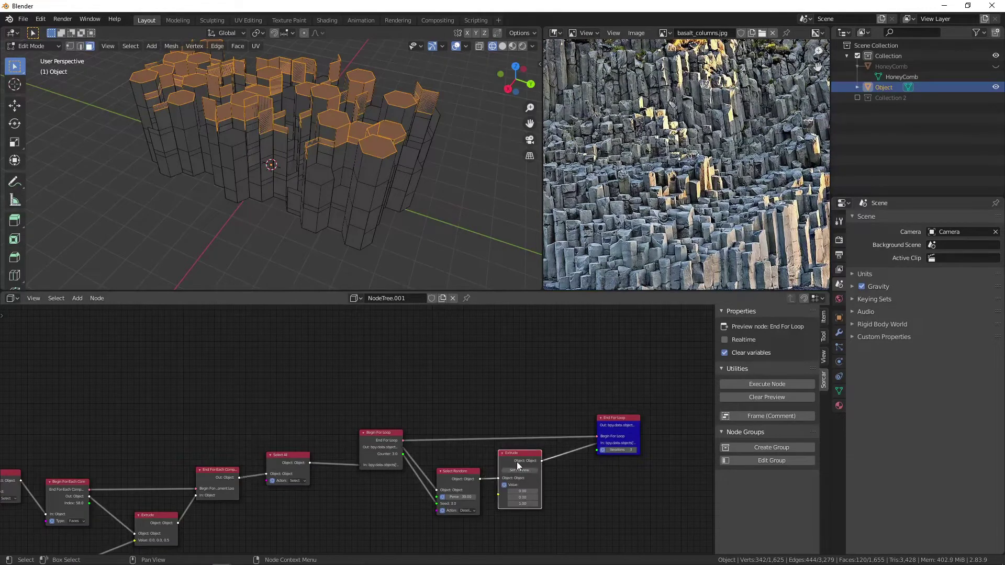
key("ctrl+h")
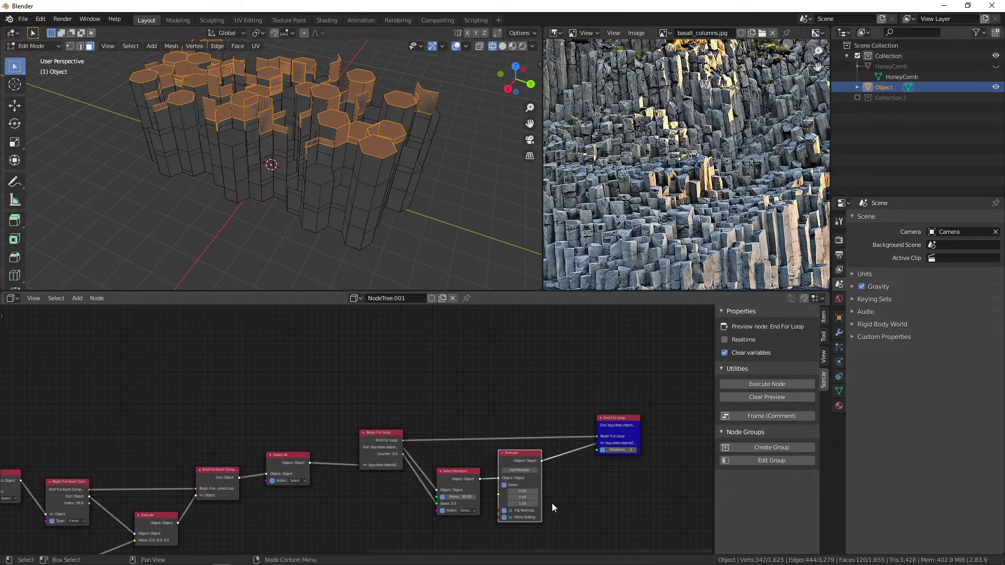
Step: Reveal the Select All node's hidden options and restrict its selection type to faces
left_click(287, 457)
key("ctrl+h")
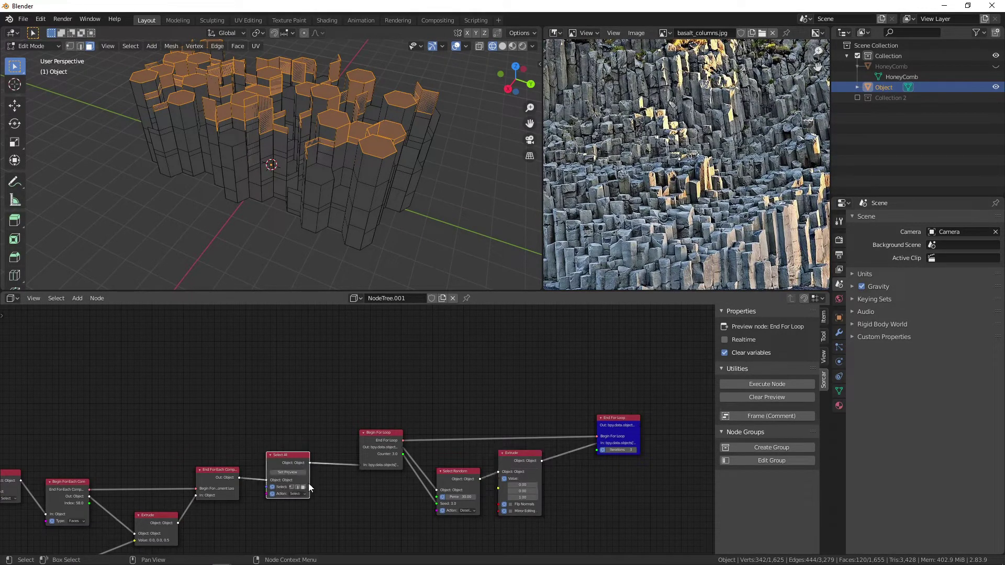
left_click(302, 487)
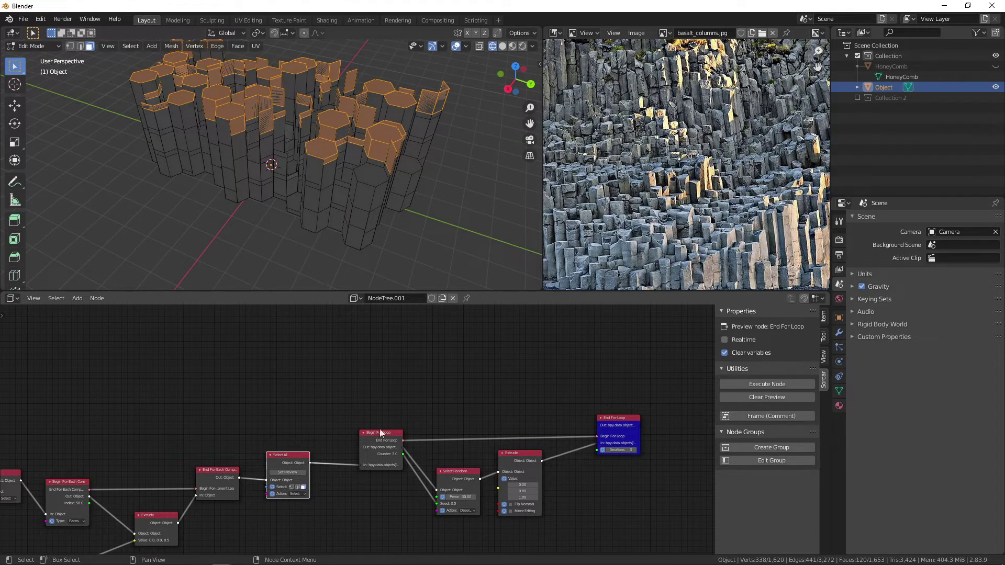
Step: Check the columns in X-ray and restrict Select Random's selection type to faces
left_click(479, 45)
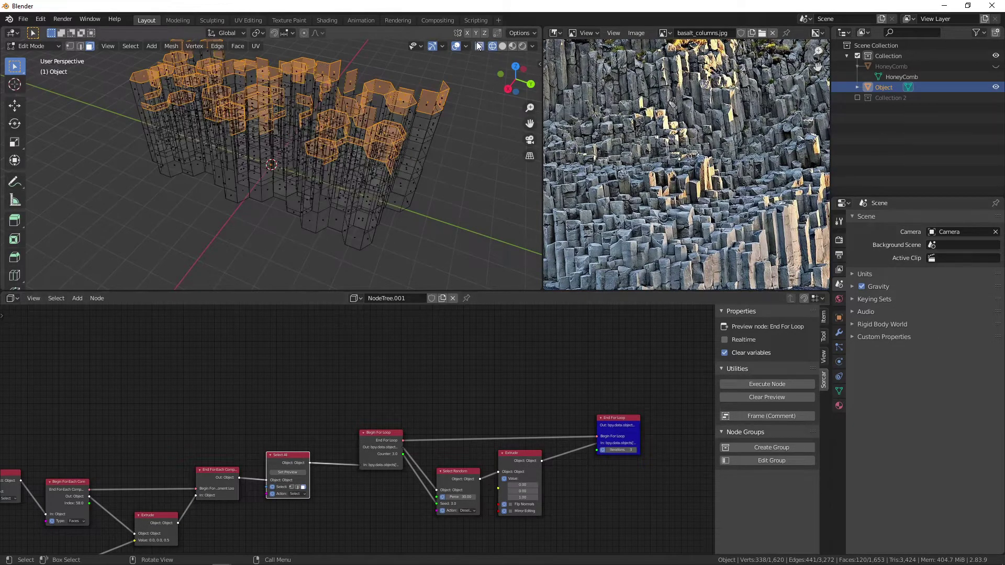
left_click(478, 46)
mouse_move(513, 76)
left_mouse_down()
mouse_move(491, 123)
mouse_move(510, 73)
left_mouse_up()
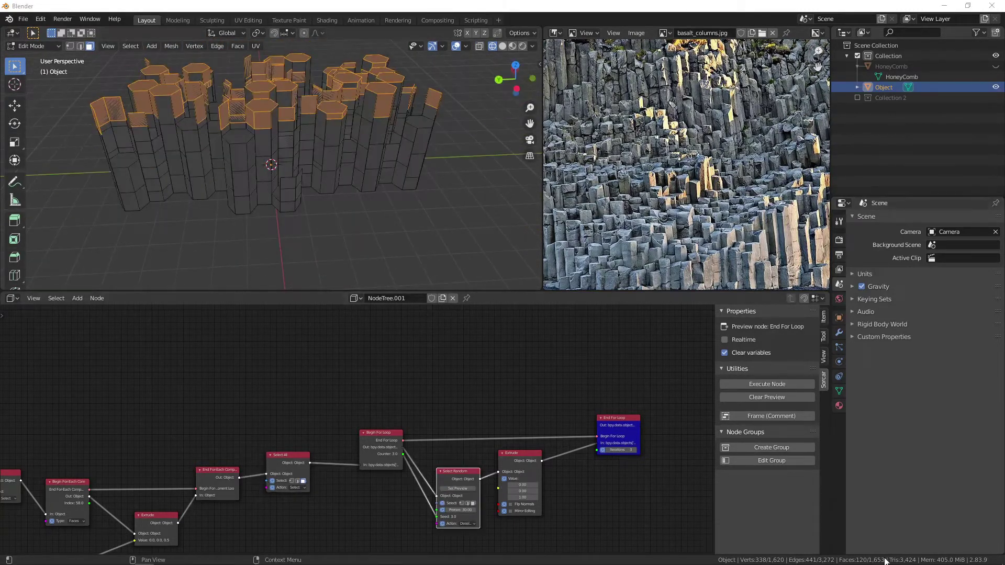
left_click(473, 503)
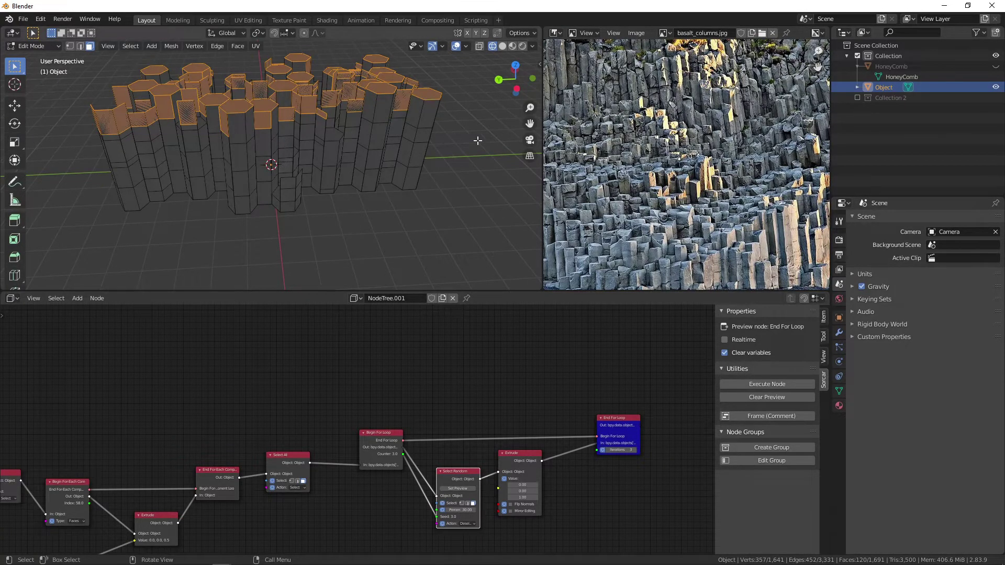
left_click_drag(514, 78, 535, 86)
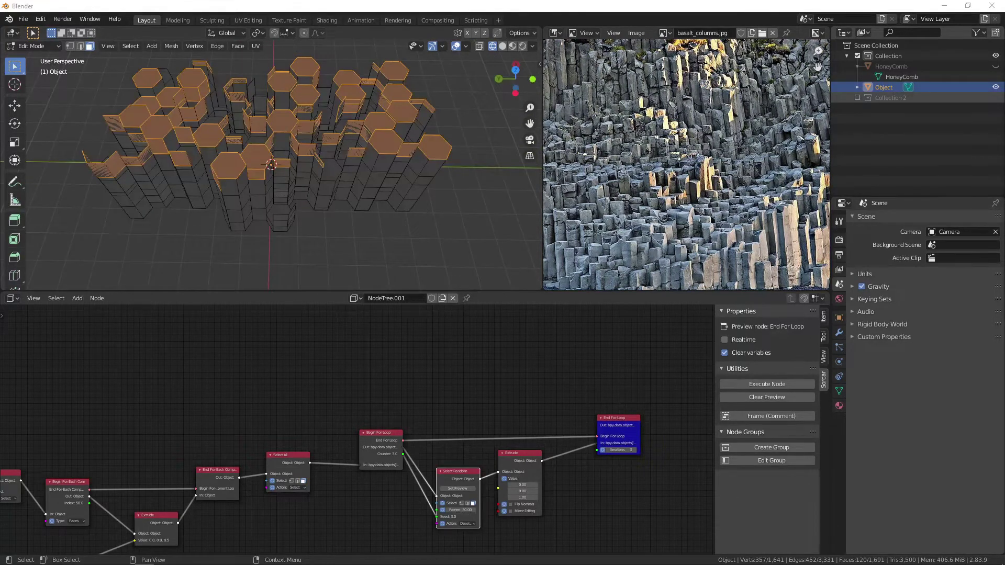
Step: Move the for-loop nodes away from Select All to make room before Begin For Loop
middle_click_drag(325, 395, 154, 334)
scroll(306, 346, "up", 3)
middle_click_drag(287, 331, 219, 388)
left_click_drag(214, 331, 619, 540)
left_click_drag(232, 409, 414, 403)
Step: Add a Select by Normal node and feed it the output of End For-Each Component Loop
key("shift+a")
left_click(180, 378)
type("se")
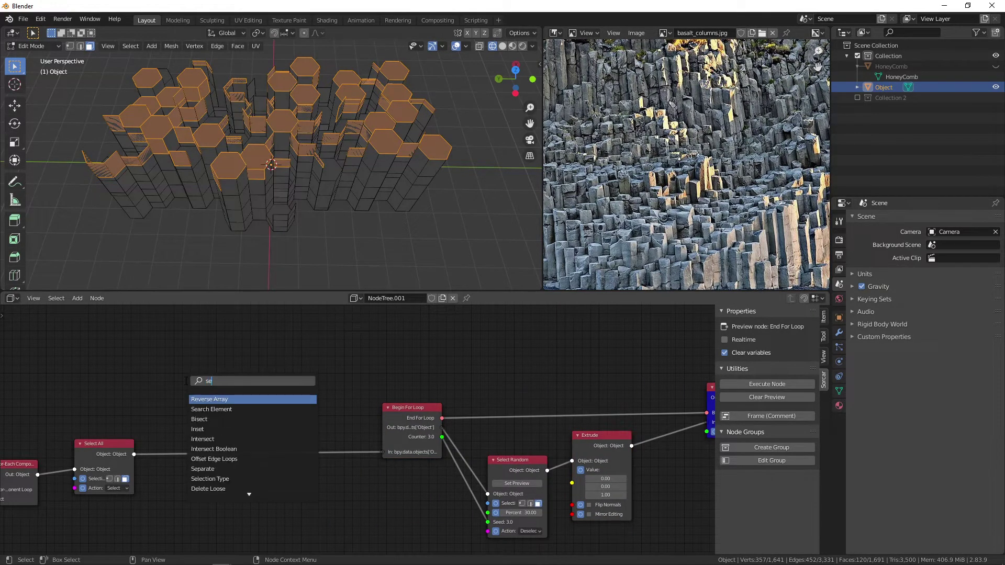
type("lect")
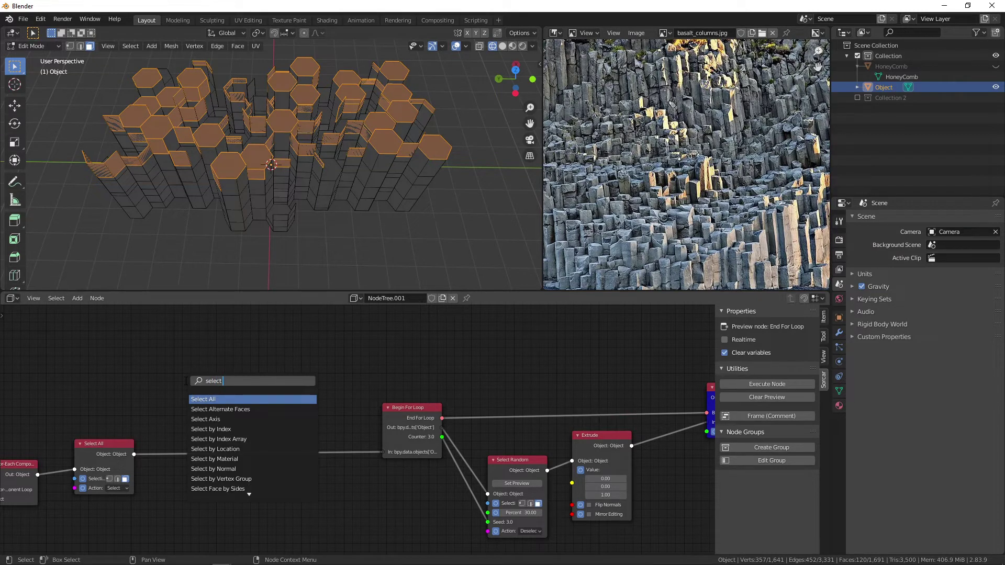
left_click(214, 469)
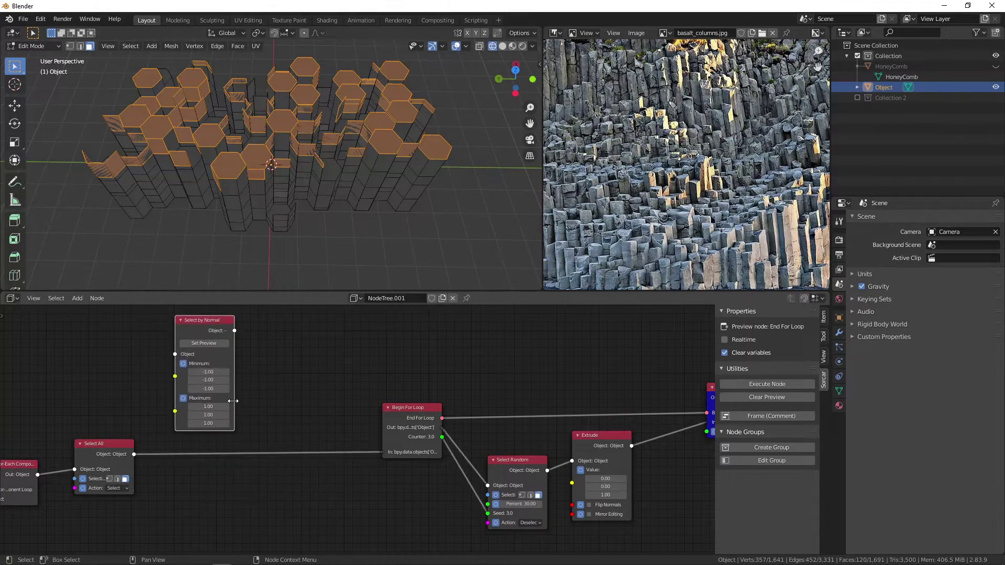
left_click_drag(103, 441, 277, 437)
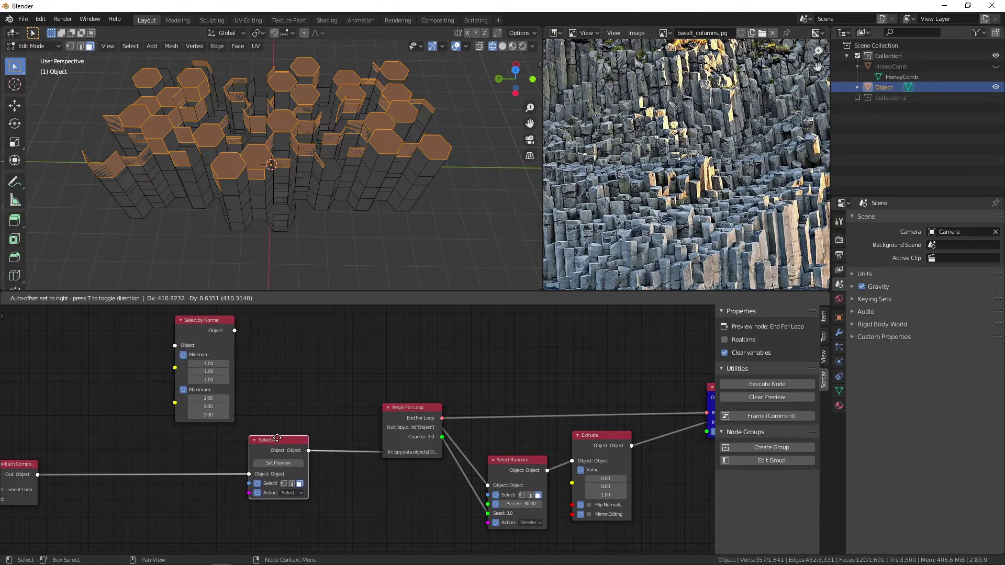
left_click_drag(37, 475, 175, 345)
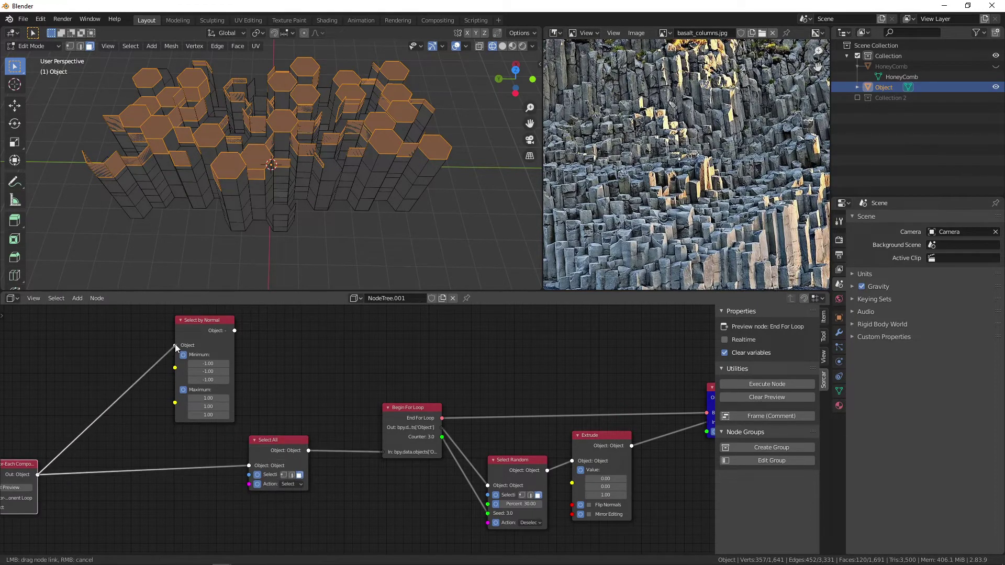
Step: Set both the Minimum and the Maximum of Select by Normal to 0, 0, 1
left_click(212, 364)
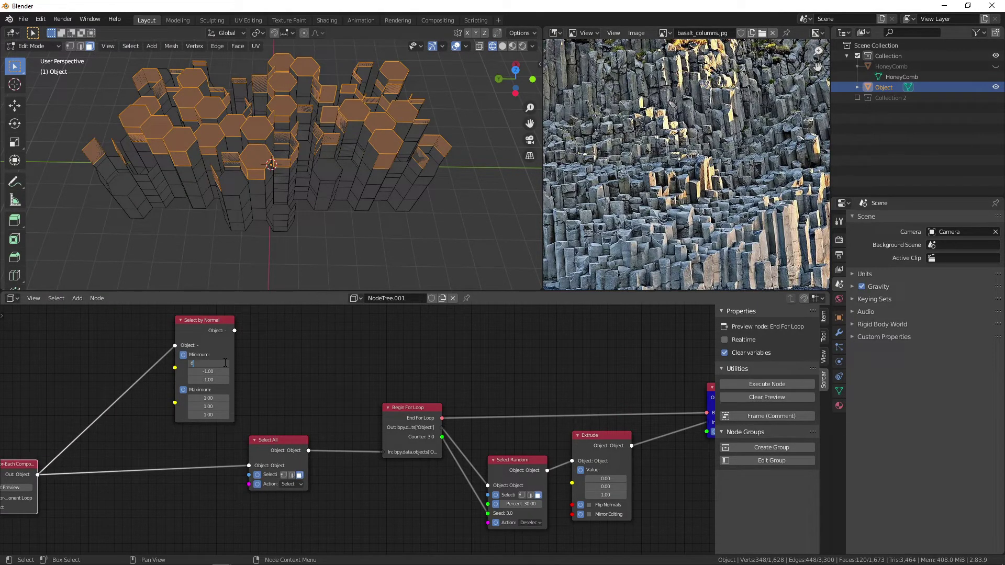
type("0")
key("Tab")
type("0")
key("Tab")
type("0")
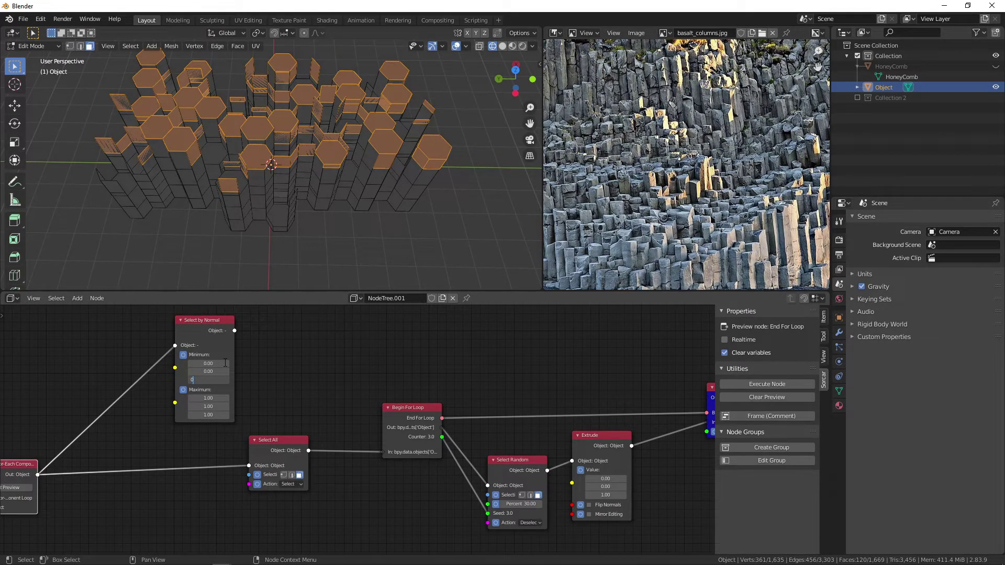
key("Tab")
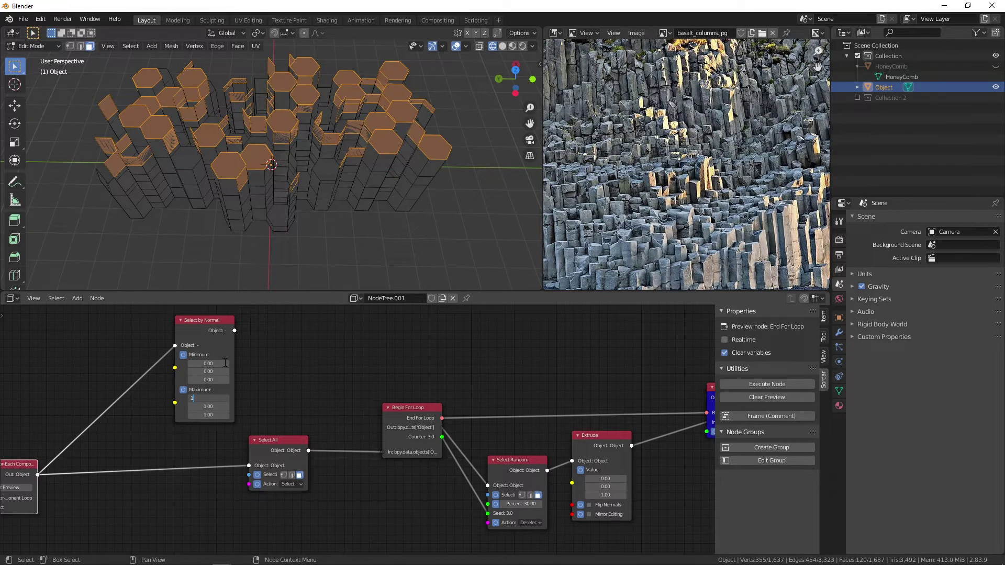
key("Tab")
key("shift+Tab")
key("shift+Tab")
key("Tab")
type("0")
key("Tab")
type("0")
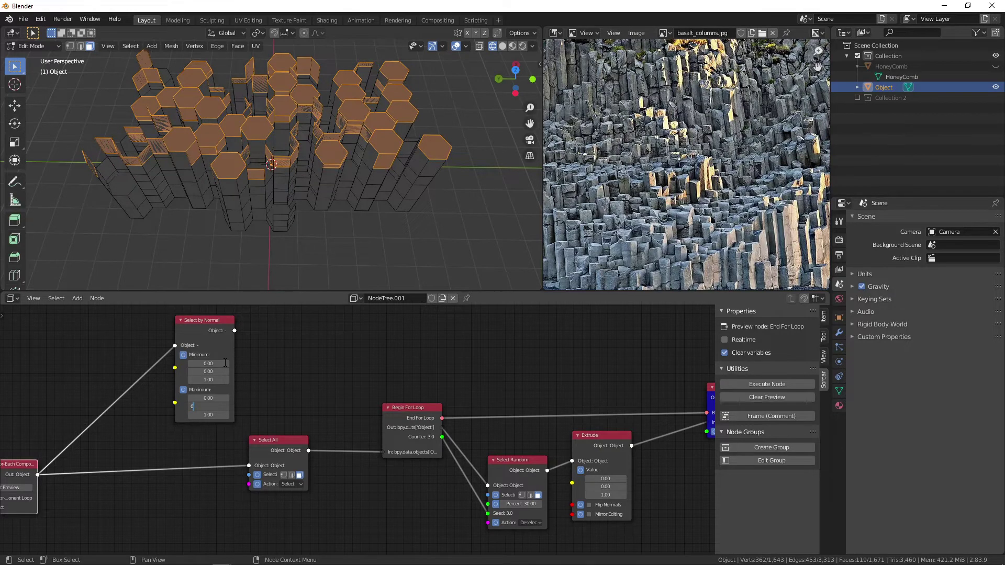
key("Tab")
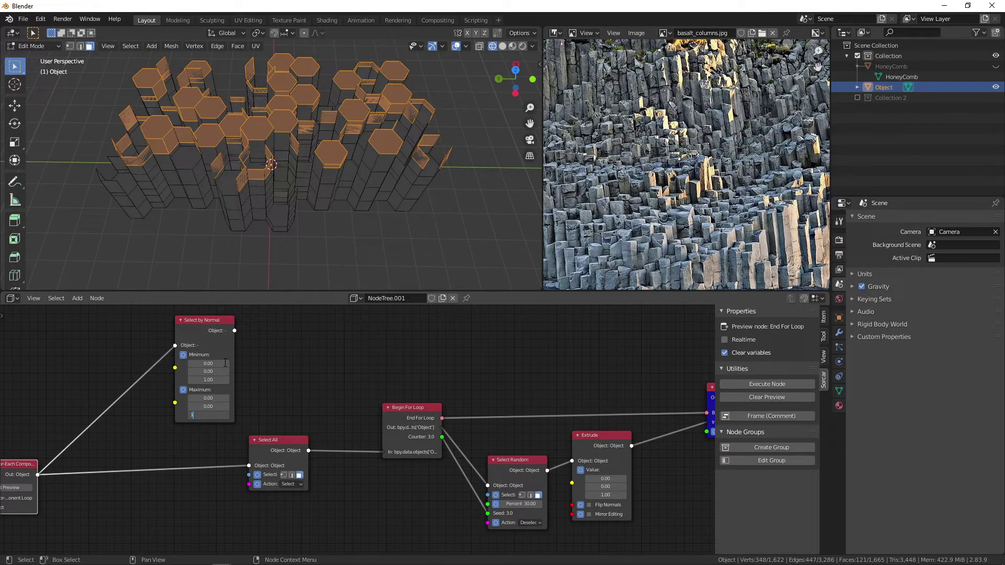
key("Return")
Step: Connect Select by Normal to Begin For Loop in place of Select All, delete Select All and align the new node with the chain
left_click(238, 333)
left_click_drag(237, 332, 382, 452)
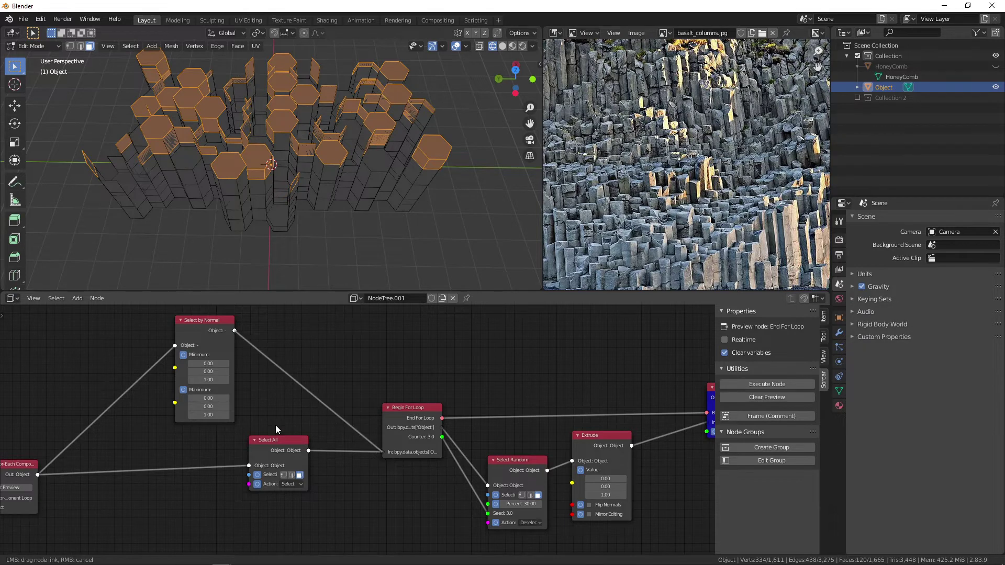
left_click(304, 488)
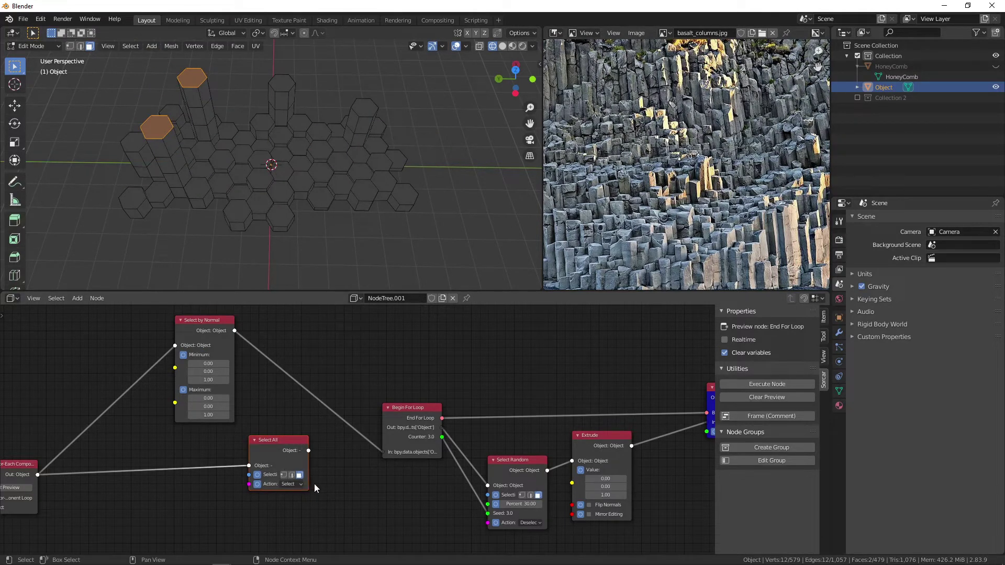
key("x")
left_click_drag(515, 88, 518, 70)
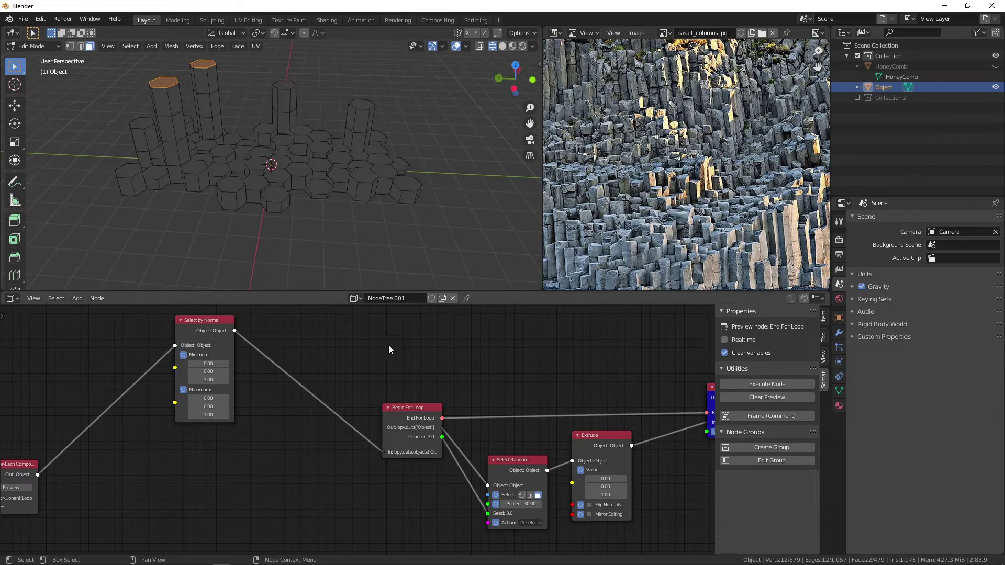
left_click_drag(205, 322, 199, 431)
Step: Try a Percent of 60 on Select Random and raise it to 80
middle_click_drag(435, 363, 282, 347)
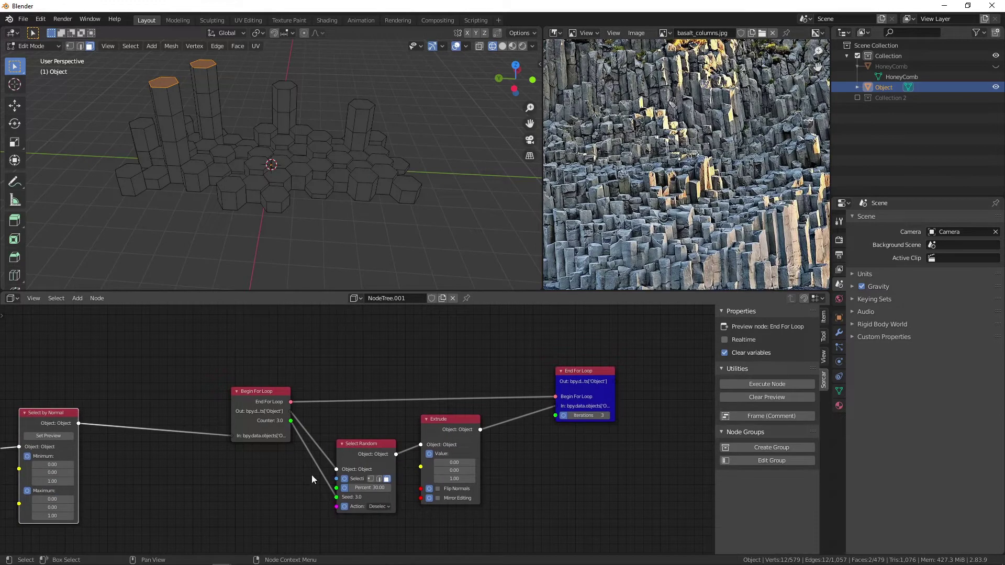
left_click_drag(392, 490, 379, 491)
left_click(383, 490)
type("60")
key("Return")
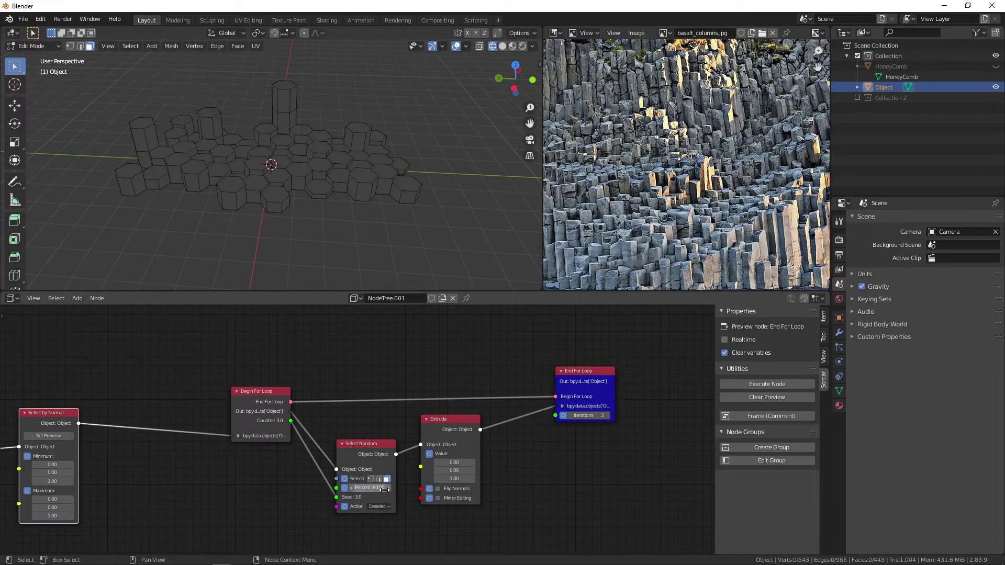
left_click(384, 489)
key("Return")
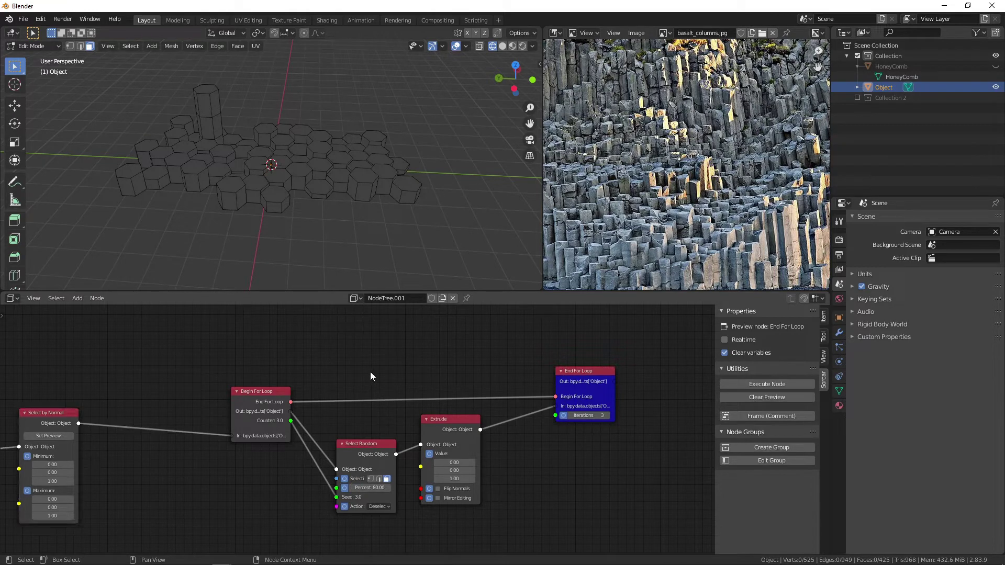
Step: Add a Number node set to Integer 3 and connect its Value to the Iterations input of End For Loop
left_click_drag(256, 391, 251, 378)
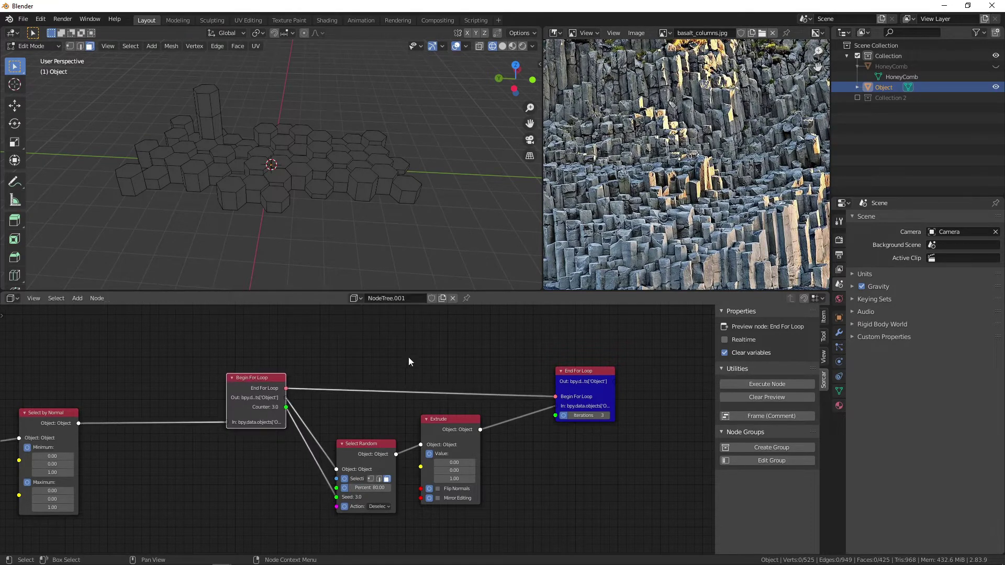
key("shift+a")
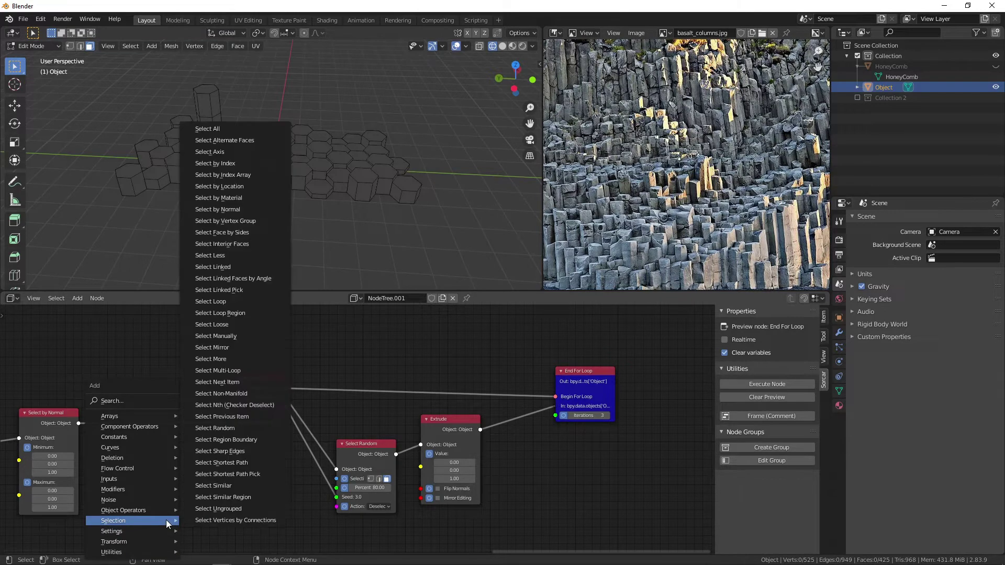
type("snumber")
key("Return")
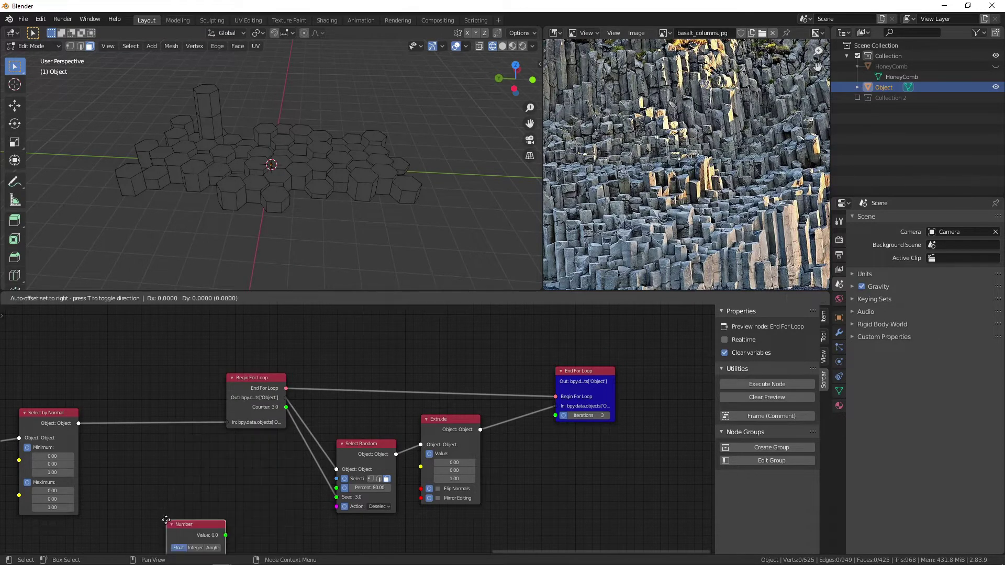
left_click(167, 469)
left_click(196, 497)
left_click(209, 508)
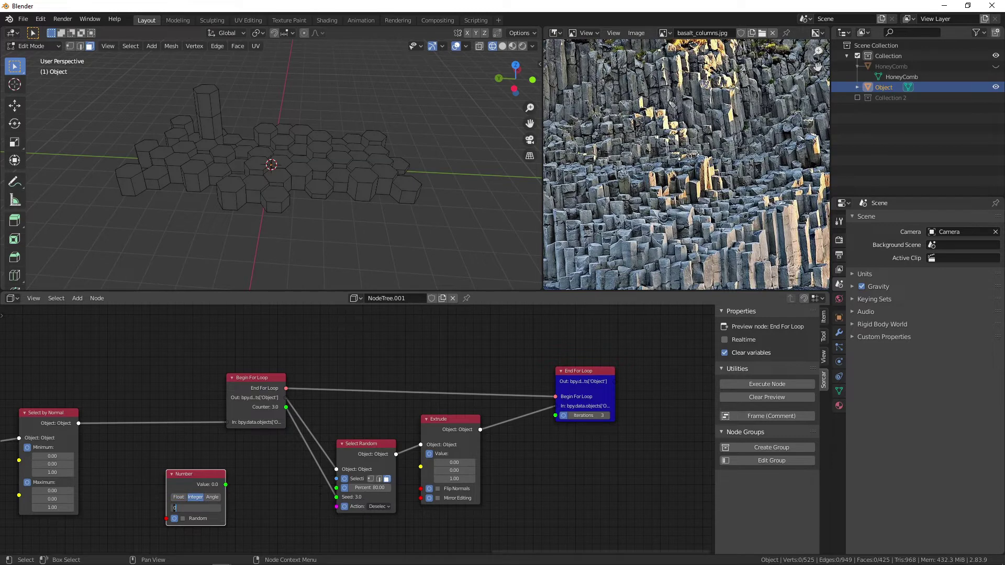
key("Return")
left_click_drag(226, 484, 559, 422)
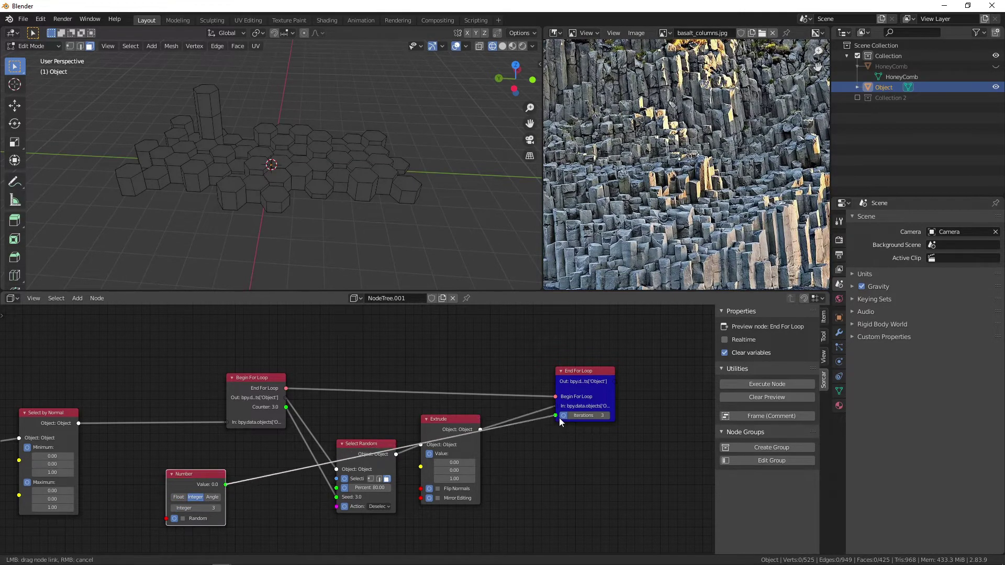
Step: Add a Maths Operation node below the Number node and set its X to 100
middle_click_drag(581, 531, 553, 457)
key("shift+a")
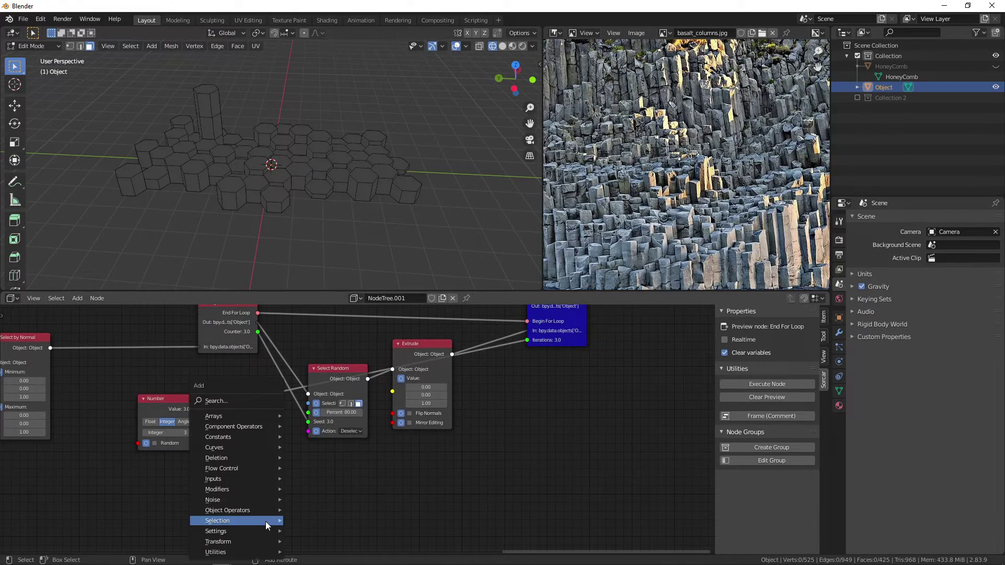
type("s")
type("math")
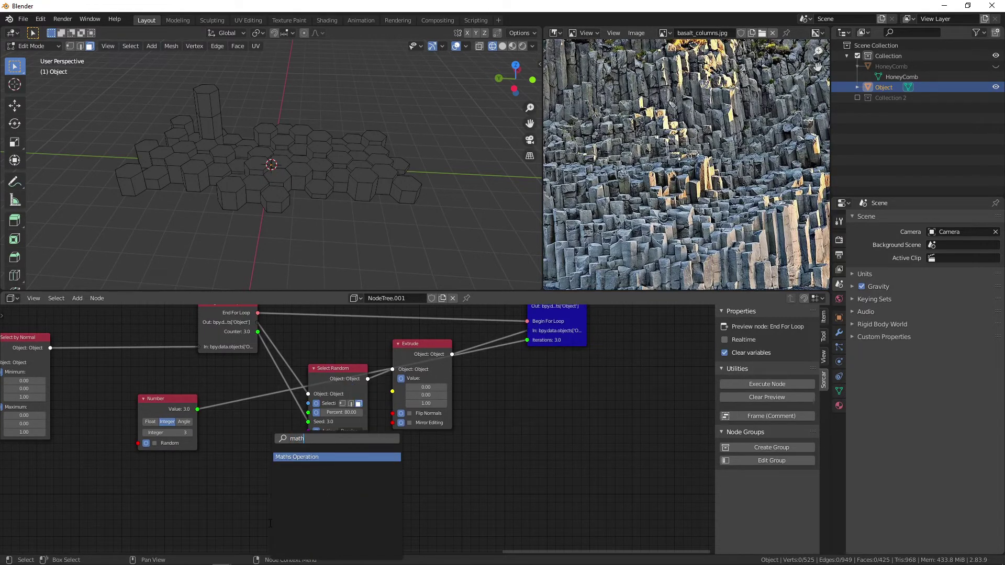
key("Return")
left_click(224, 444)
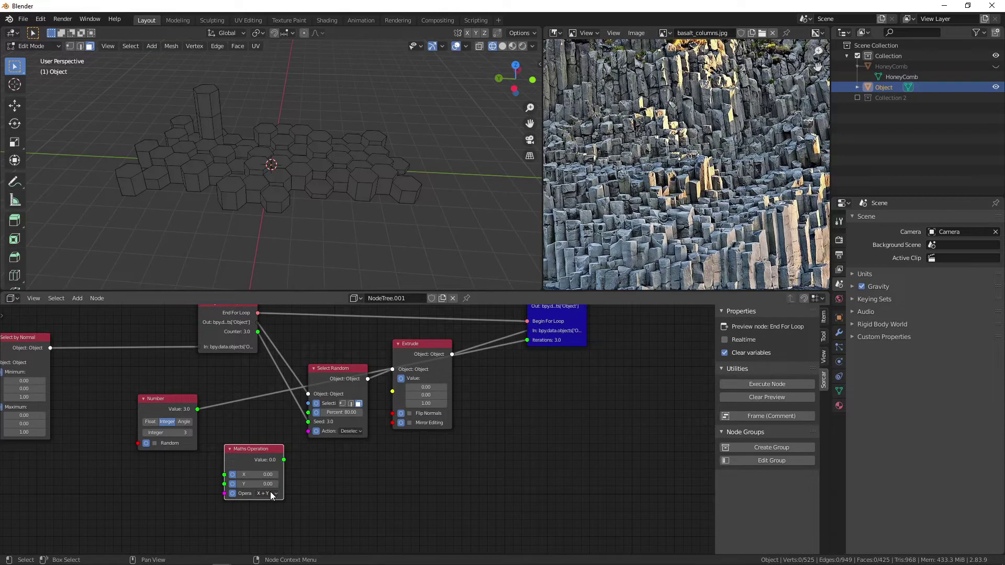
left_click(262, 474)
type("100")
key("Return")
Step: Connect the integer Number node to the Y input of Maths Operation and place the operation beside it
left_click_drag(252, 449, 300, 453)
left_click_drag(196, 410, 272, 488)
left_click_drag(297, 453, 249, 440)
middle_click_drag(349, 515, 351, 495)
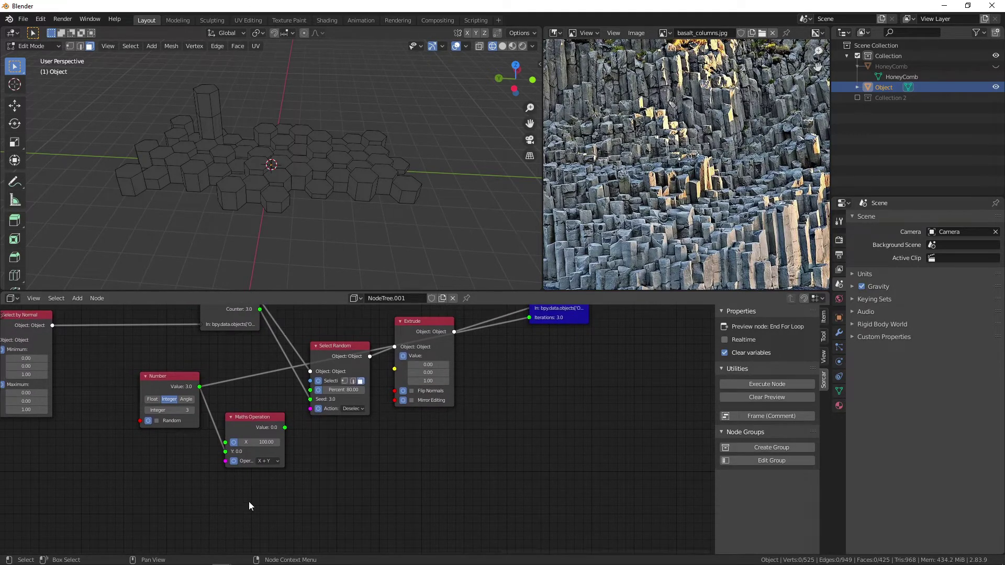
key("shift+a")
key("Escape")
middle_click_drag(430, 492, 413, 506)
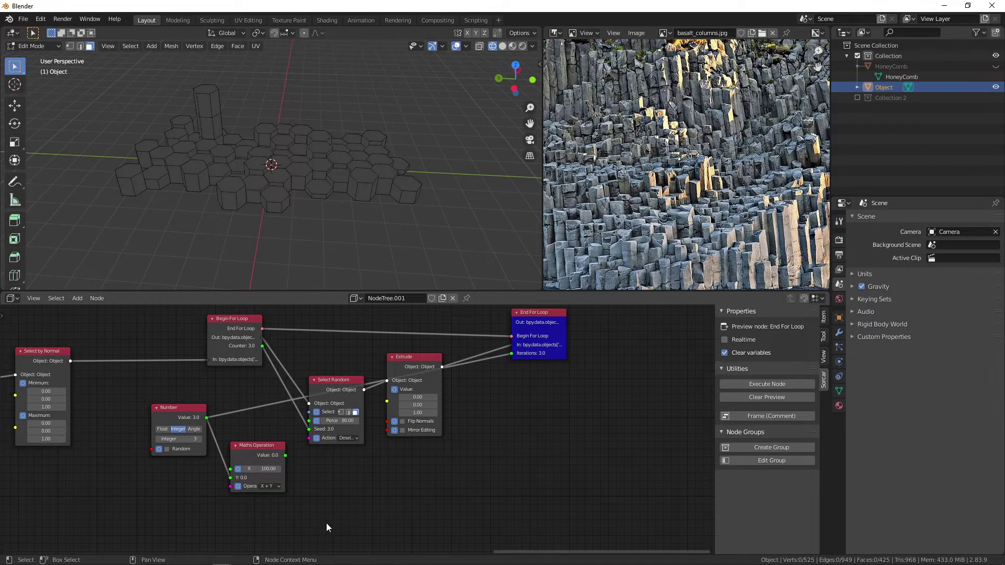
Step: Add a Set Variable node below the integer Number node
middle_click_drag(318, 523, 319, 493)
key("shift+a")
mouse_move(344, 503)
type("var")
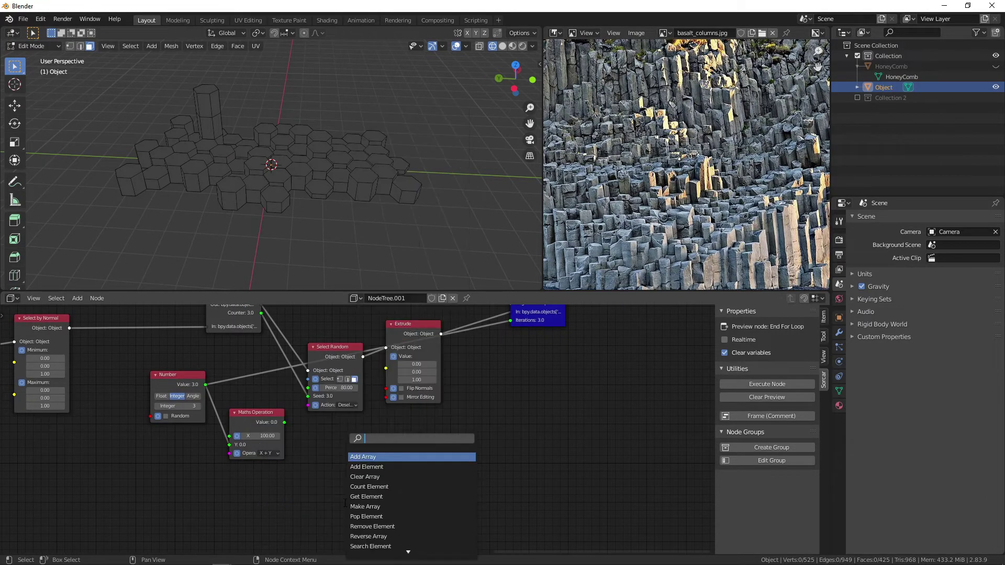
key("Down")
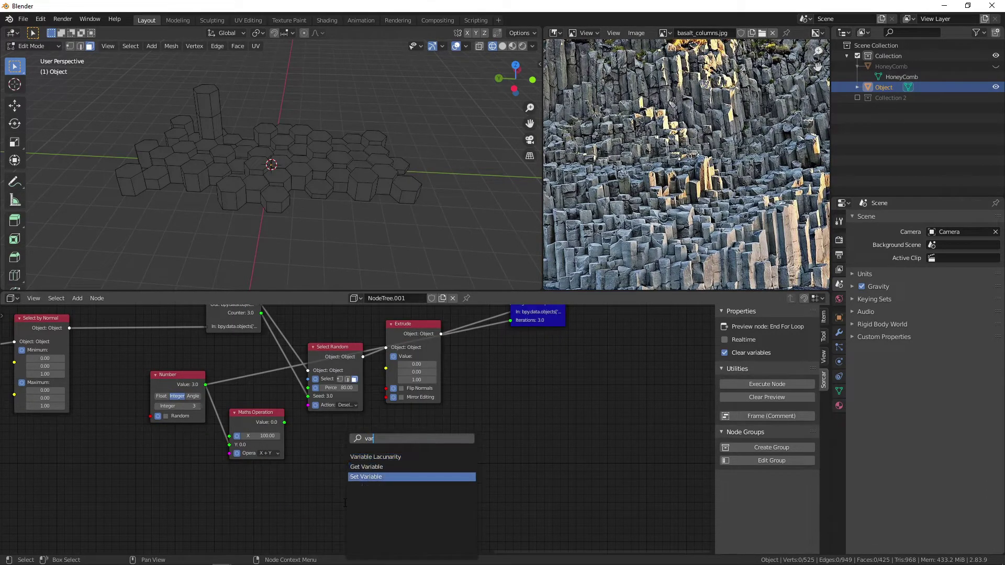
key("Return")
left_click(177, 475)
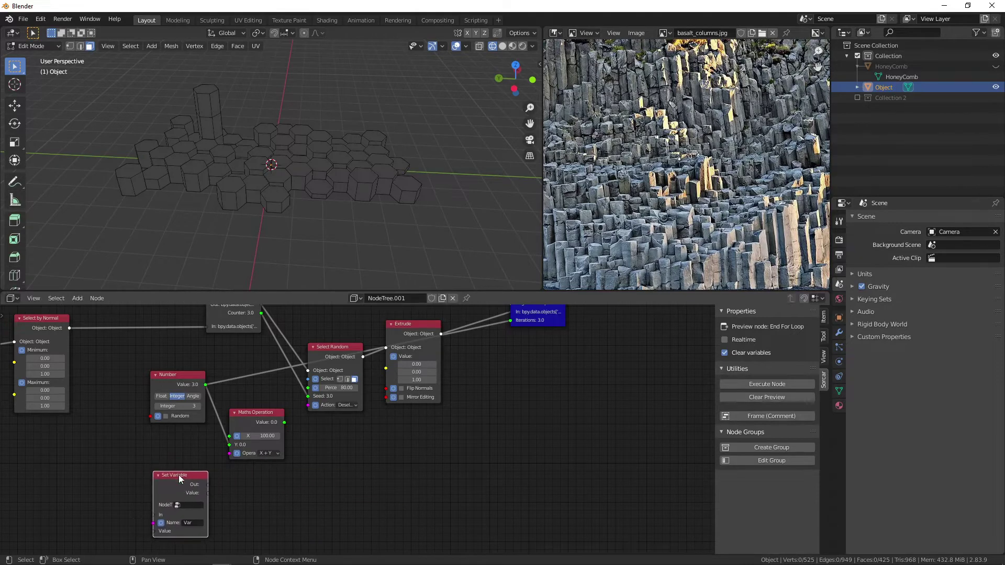
Step: Assign NodeTree as the node tree of Set Variable and name the variable percent
left_click(178, 504)
key("Down")
key("Escape")
left_click(187, 504)
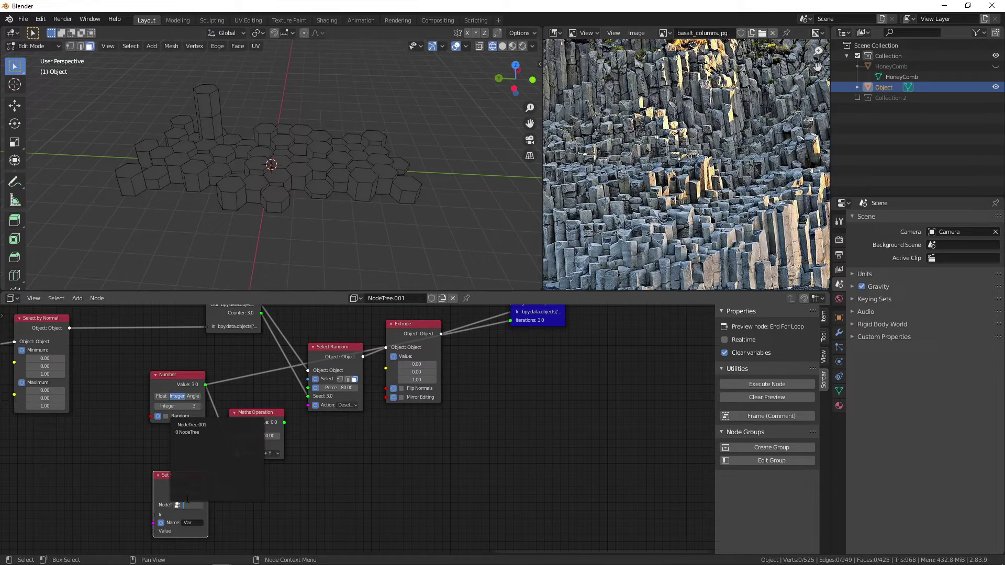
left_click(193, 432)
left_click(188, 523)
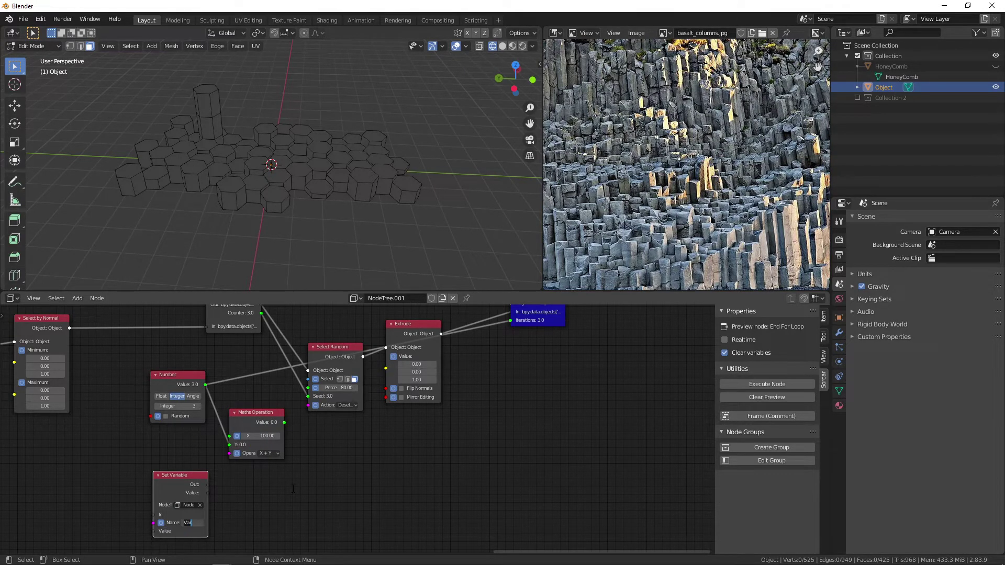
type("cum")
key("BackSpace")
type("percent")
key("Return")
left_click(220, 487)
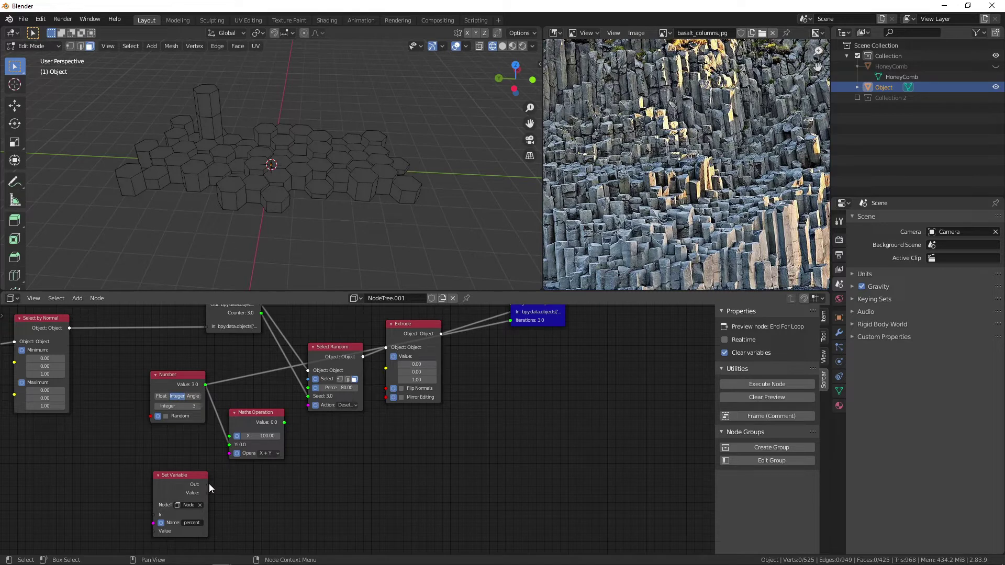
Step: Move Set Variable closer beneath the integer Number node and align the two
left_click_drag(189, 474, 187, 450)
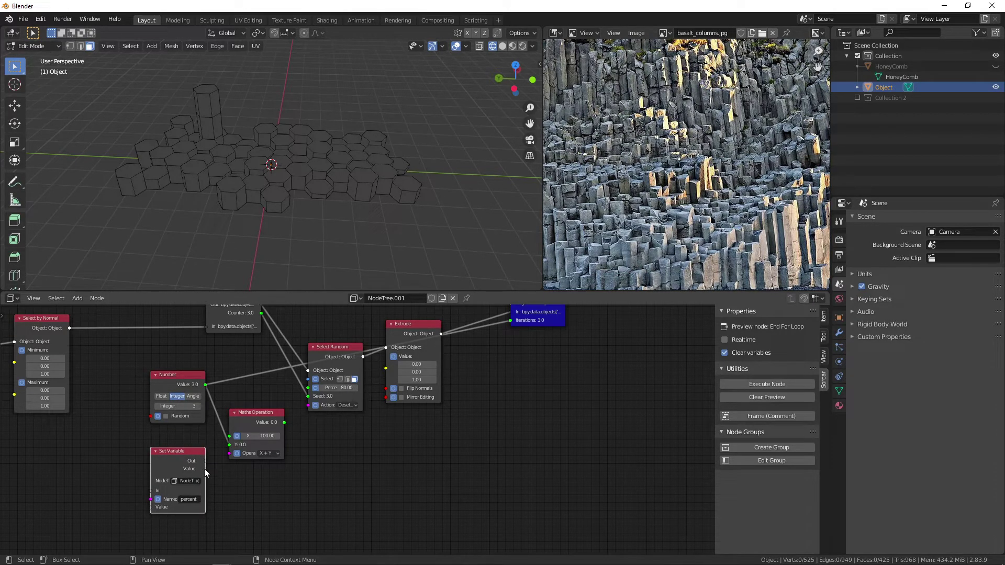
left_click_drag(205, 461, 256, 511)
left_click(181, 451)
left_click_drag(181, 451, 180, 453)
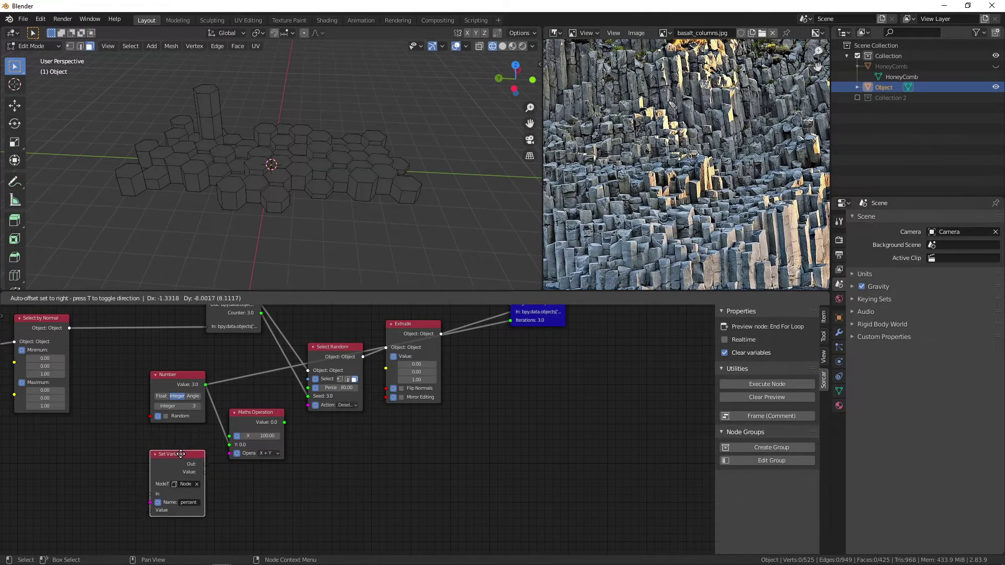
left_click(149, 513)
Step: Add a second Number node, left as a float, and connect it to the Value input of Set Variable
key("shift+a")
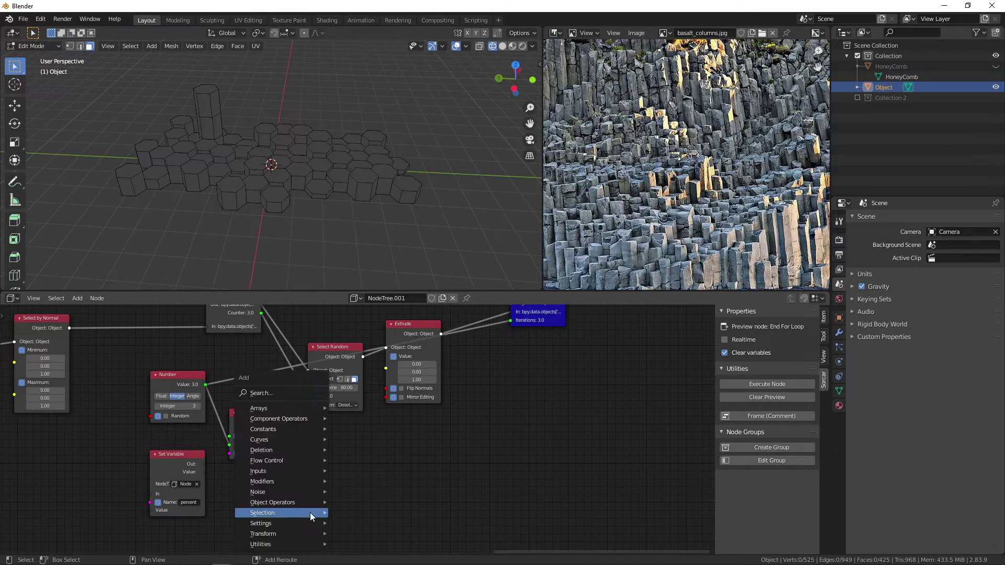
type("number")
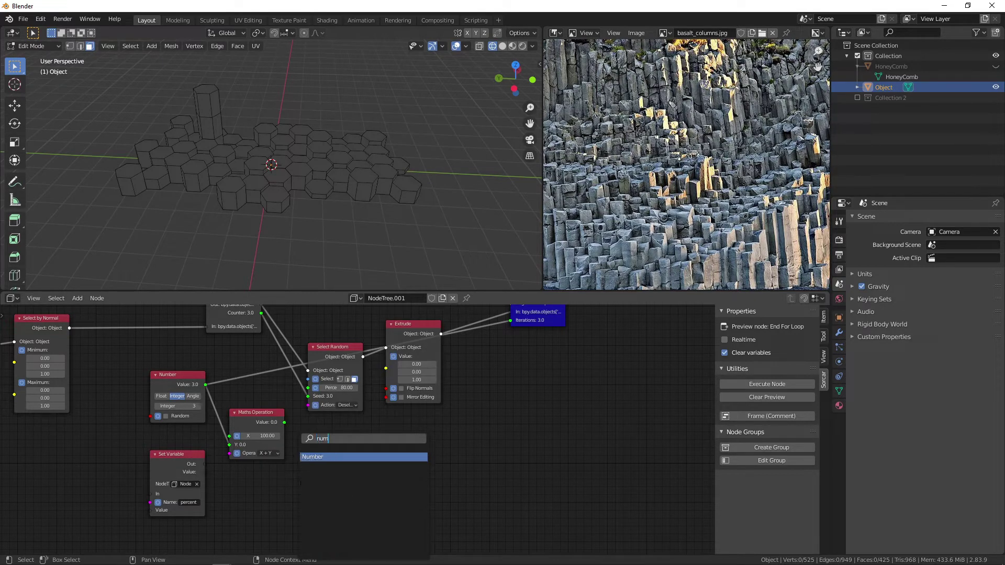
key("Return")
left_click(130, 480)
left_click_drag(130, 479, 148, 513)
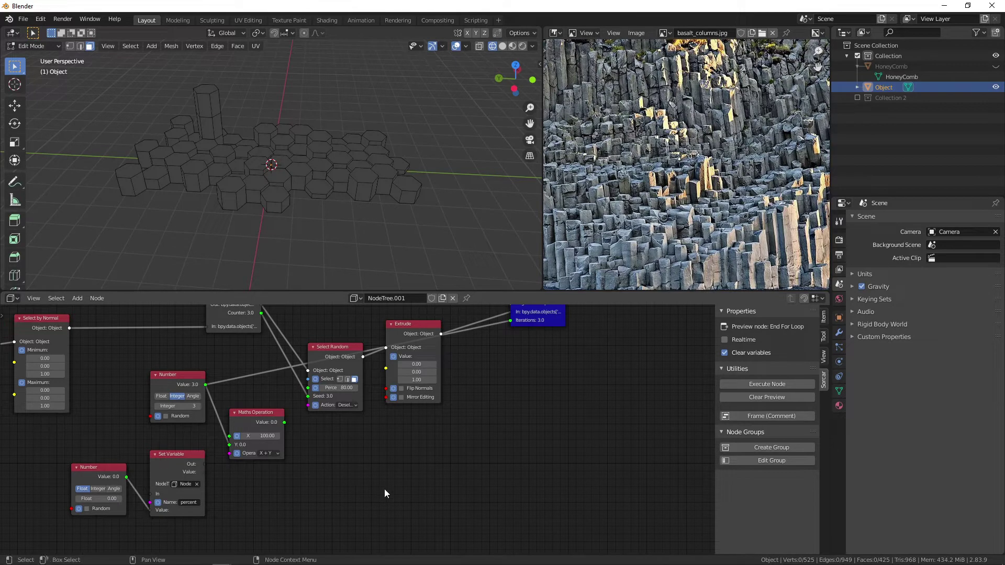
key("shift+a")
mouse_move(381, 488)
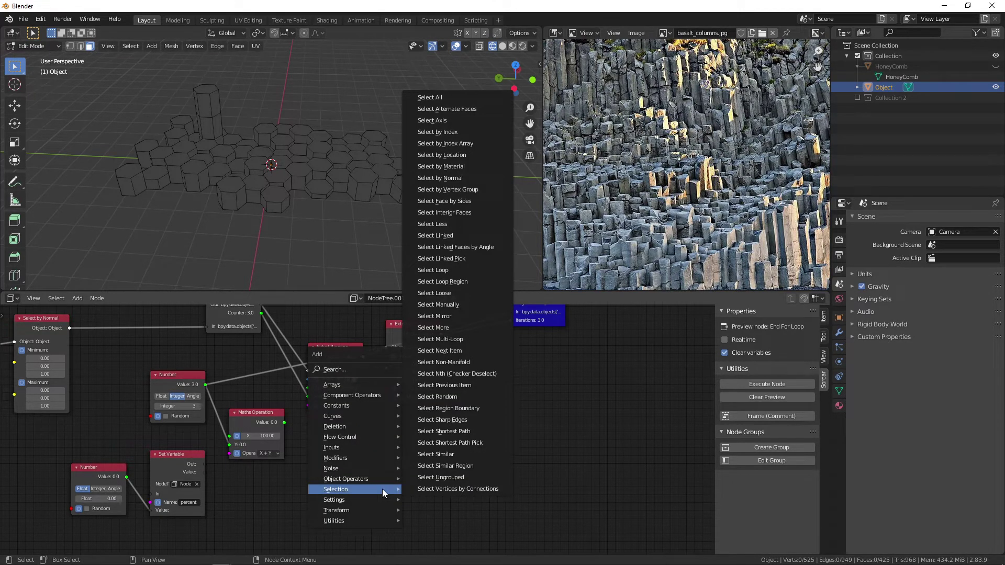
left_click(450, 489)
key("Escape")
Step: Add a second Maths Operation node, feeding Set Variable's Value into X and the first Maths Operation into Y
key("shift+a")
type("math")
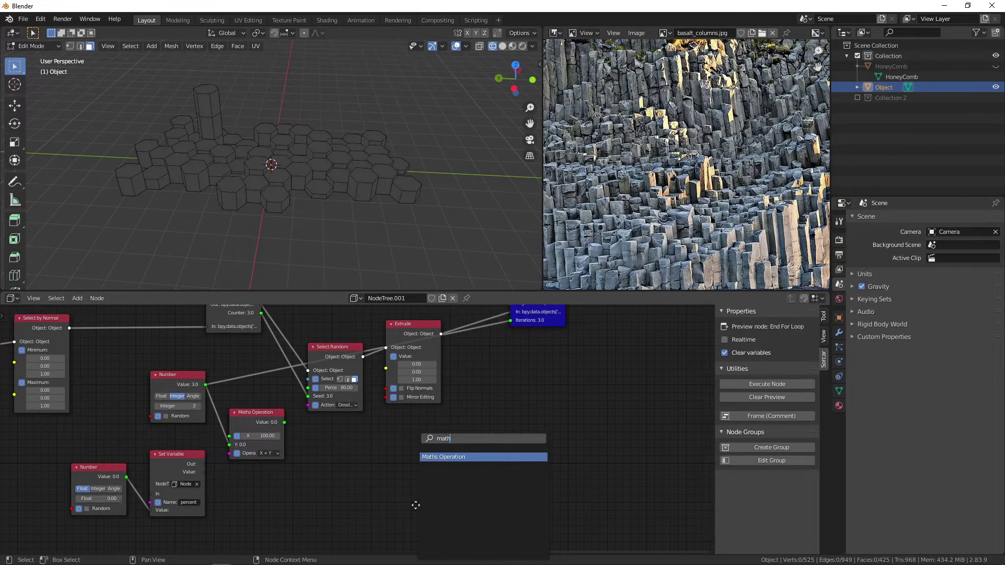
key("Return")
left_click(320, 456)
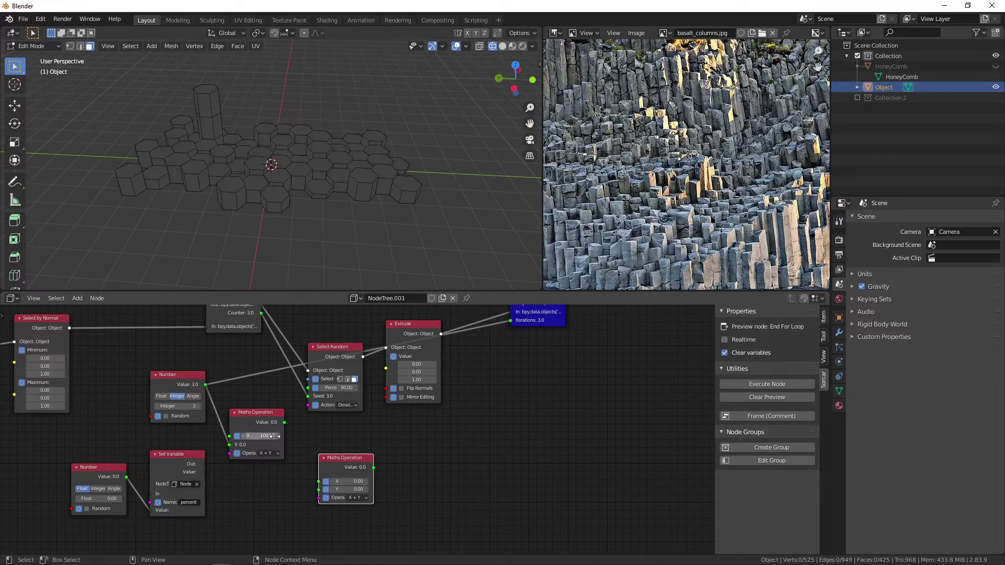
left_click_drag(204, 472, 343, 454)
left_click_drag(344, 455, 320, 451)
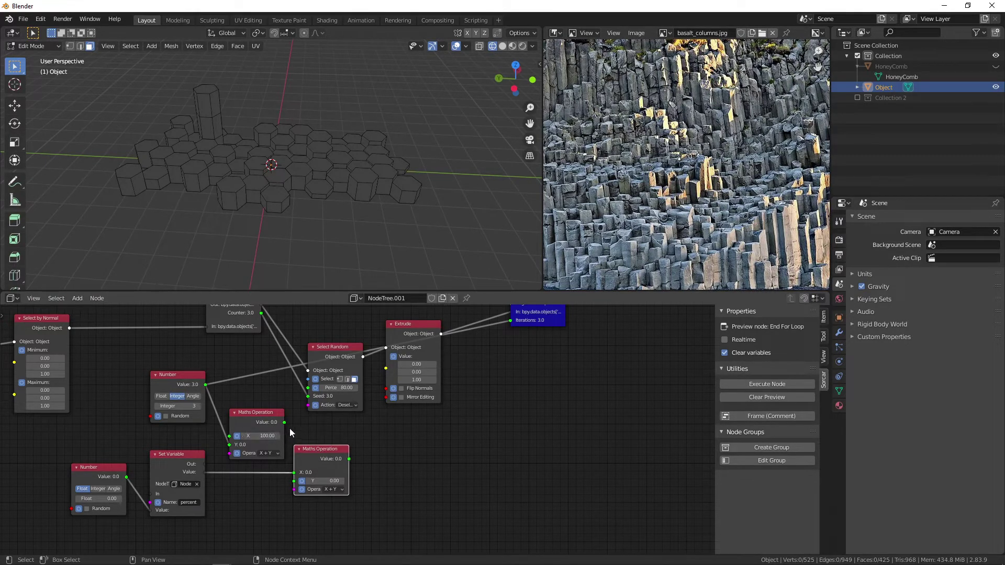
left_click_drag(284, 423, 294, 481)
left_click_drag(322, 443, 323, 443)
Step: Shift the float Number and Set Variable nodes together away from the Maths Operation nodes to free up space
middle_click_drag(410, 446, 411, 478)
key("shift+a")
mouse_move(413, 471)
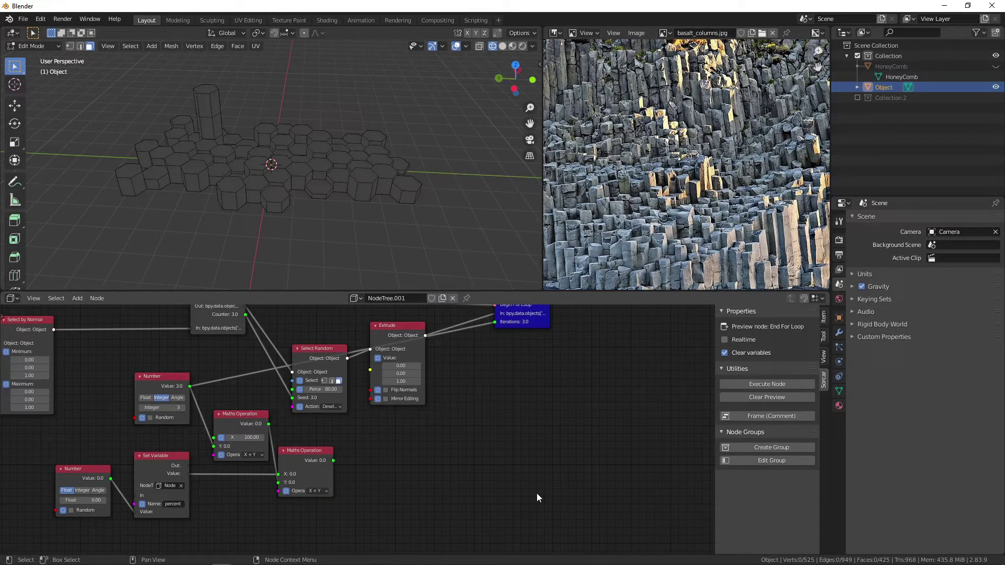
left_click_drag(28, 436, 180, 508)
left_click_drag(162, 454, 65, 460)
Step: Add a Get Variable node and insert it between the two Maths Operation nodes, with its Value feeding the second one's Y
middle_click_drag(159, 519, 268, 507)
key("shift+a")
left_click(268, 507)
type("get var")
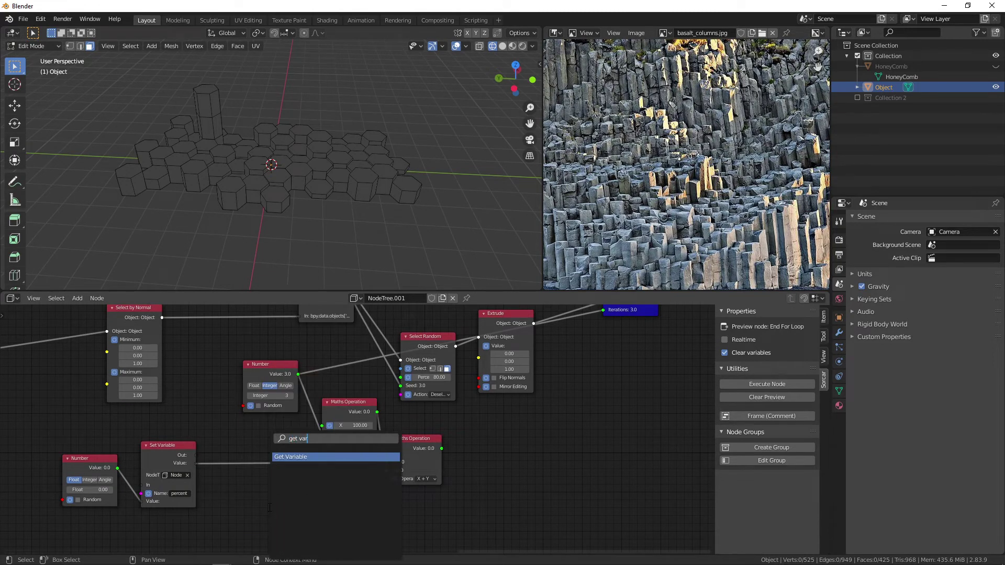
key("Return")
left_click(257, 447)
left_click_drag(413, 438, 477, 434)
left_click_drag(259, 446, 394, 424)
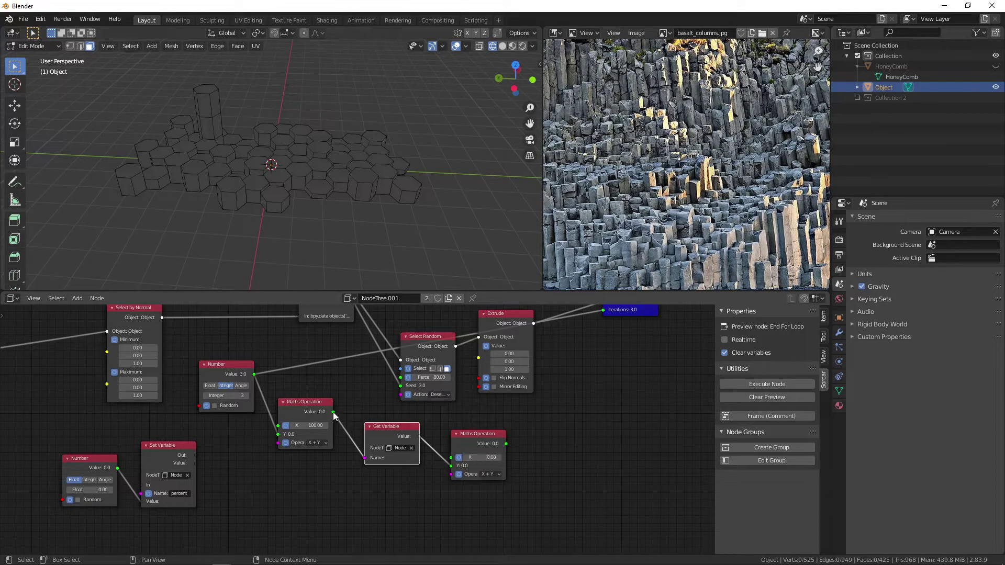
Step: Connect the first Maths Operation to the second one's X, and the second one's Value to Select Random's Percent
left_click_drag(333, 411, 353, 389)
left_click_drag(333, 412, 450, 457)
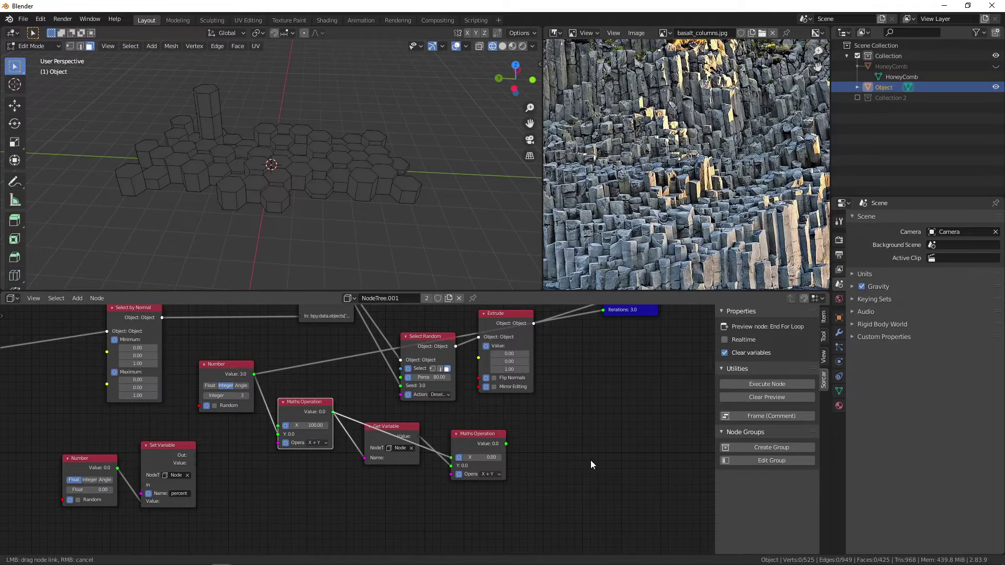
middle_click_drag(613, 454, 553, 473)
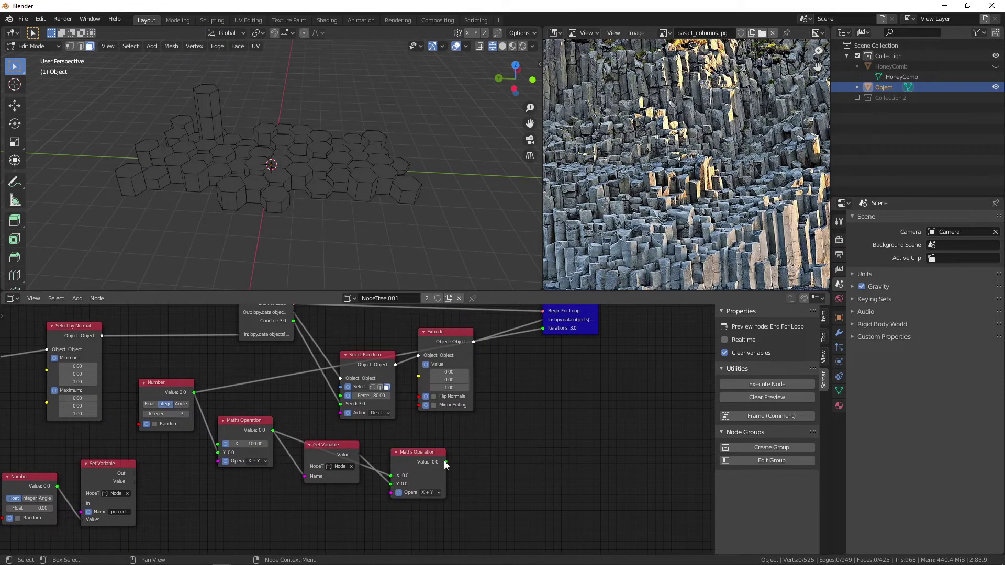
left_click_drag(445, 460, 341, 395)
Step: Move Set Variable up between Select by Normal and Begin For Loop
middle_click_drag(234, 531, 385, 545)
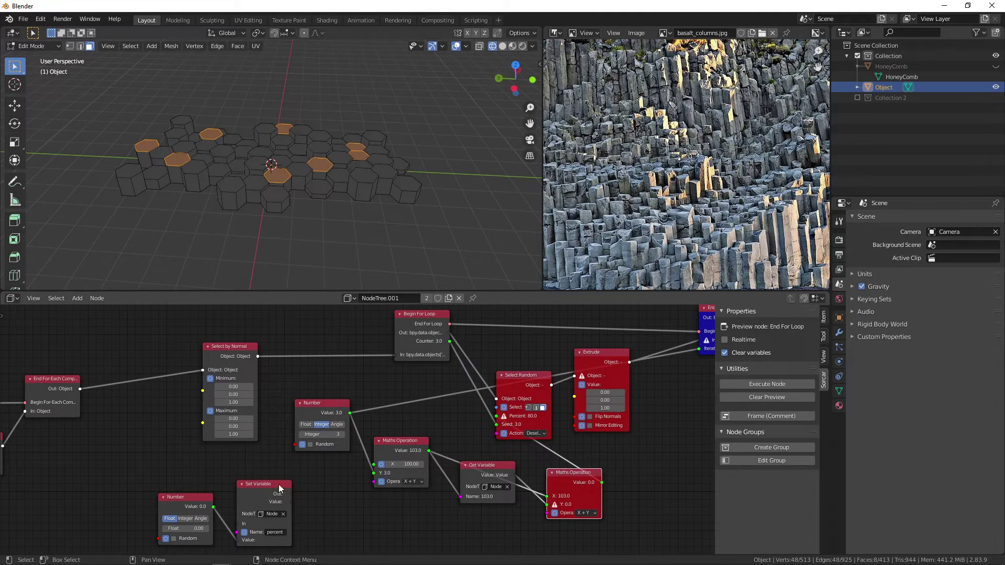
left_click_drag(259, 482, 310, 319)
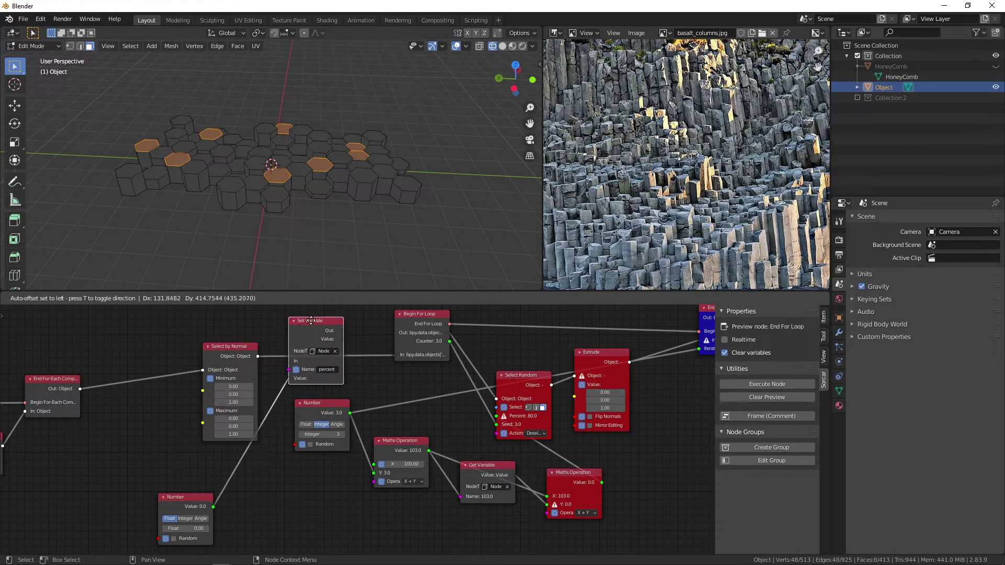
Step: Wire the percent Set Variable node between Select by Normal and Begin For Loop, spacing the Select by Normal and Set Variable nodes apart
left_click_drag(227, 347, 178, 349)
left_click_drag(320, 321, 298, 319)
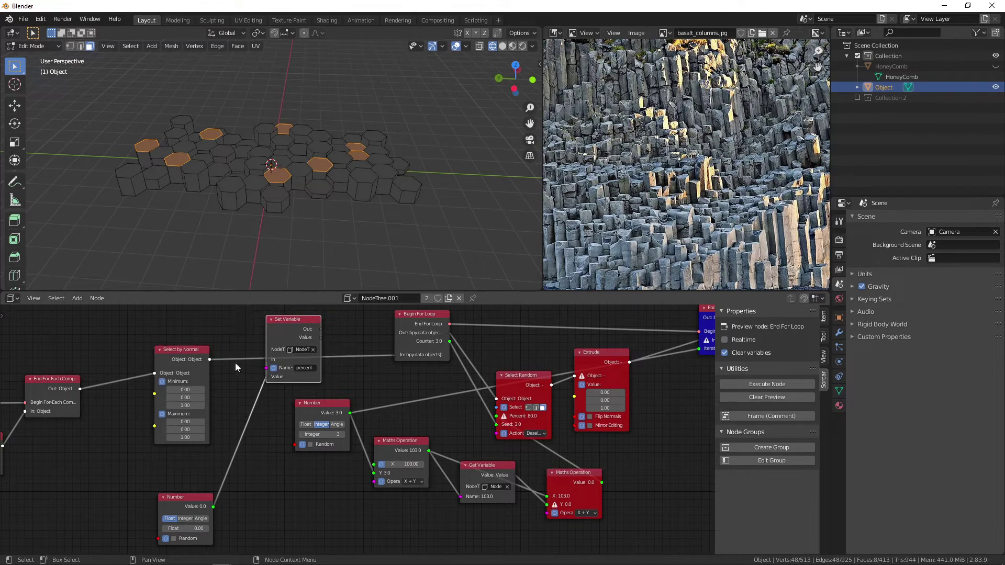
left_click_drag(210, 359, 269, 360)
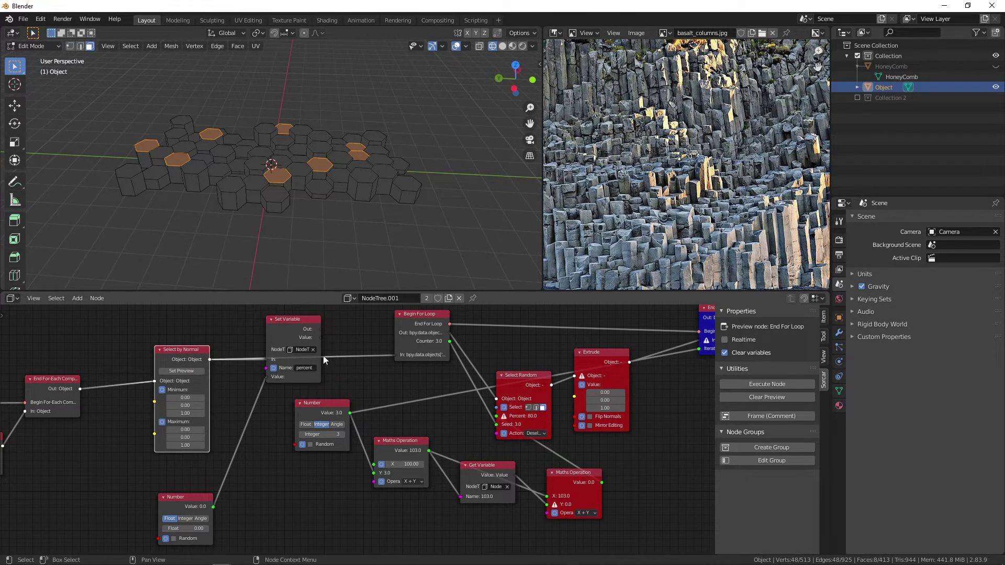
left_click_drag(322, 329, 396, 355)
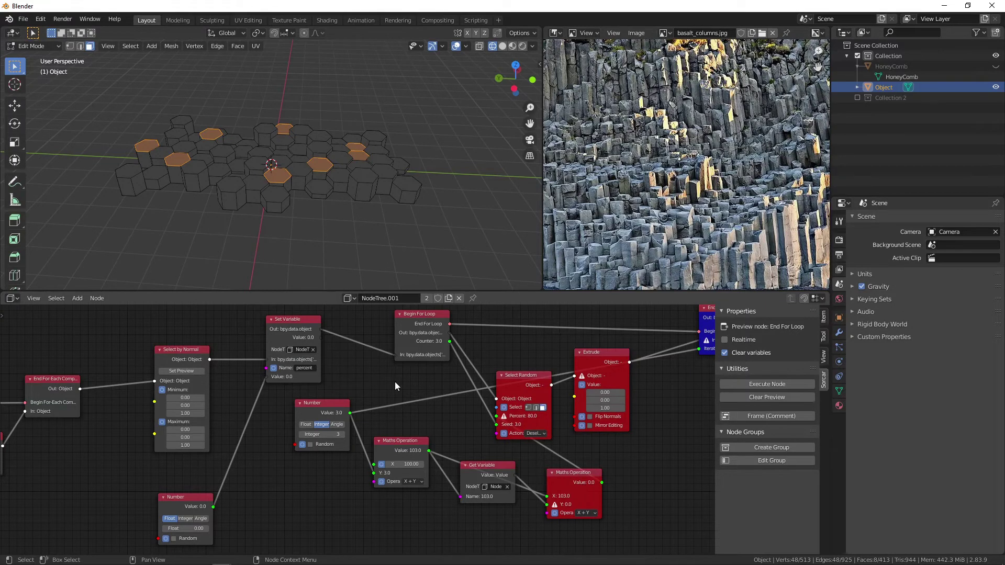
Step: Rearrange the loop by moving Select Random closer to the loop links and End For Loop farther from Extrude
left_click(270, 334)
middle_click_drag(270, 333, 83, 509)
left_click_drag(329, 391, 329, 351)
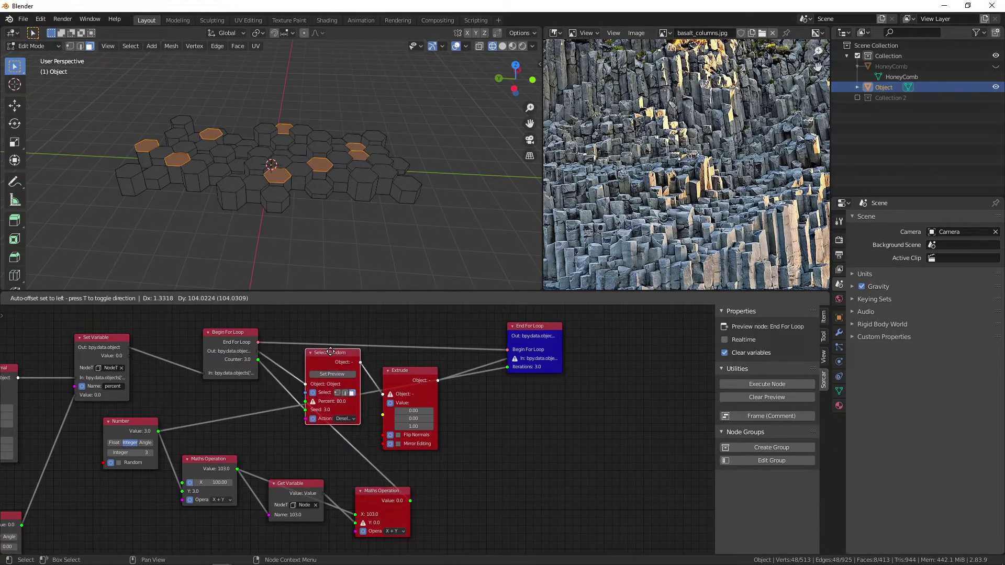
middle_click_drag(569, 431, 505, 419)
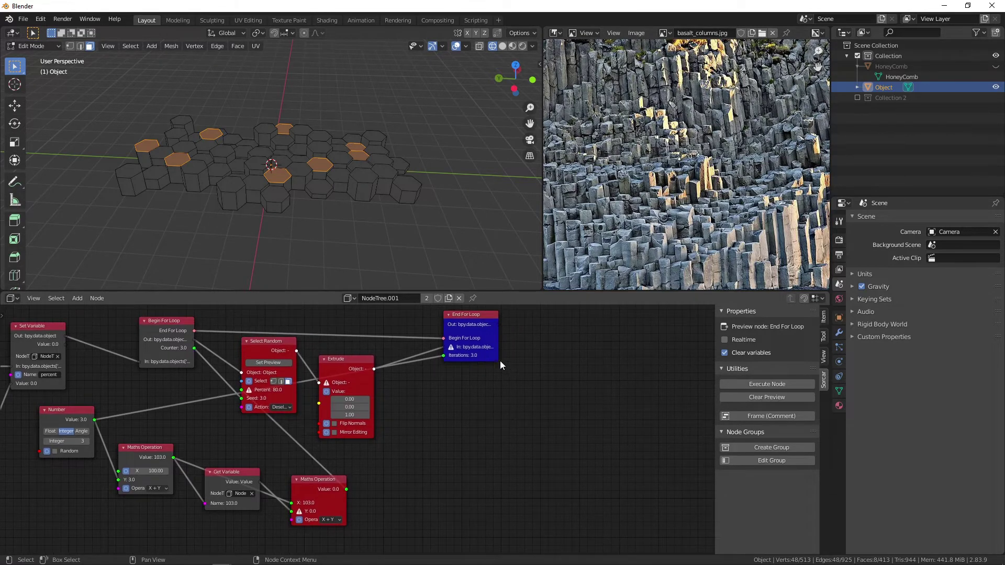
left_click(480, 334)
left_click_drag(484, 328, 511, 326)
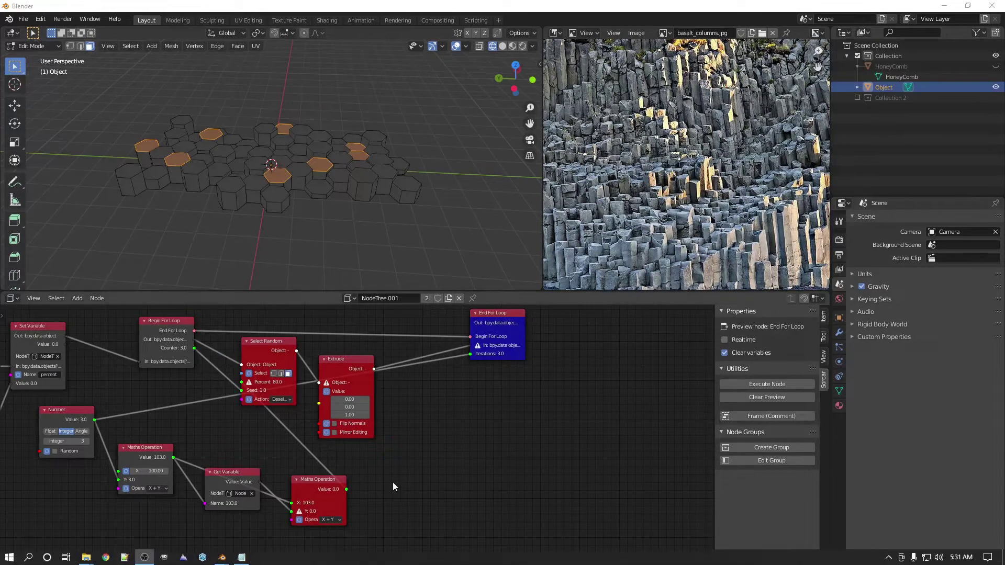
Step: Add a second Set Variable node between the last Maths Operation node and Select Random
key("shift+a")
mouse_move(431, 484)
type("set ca")
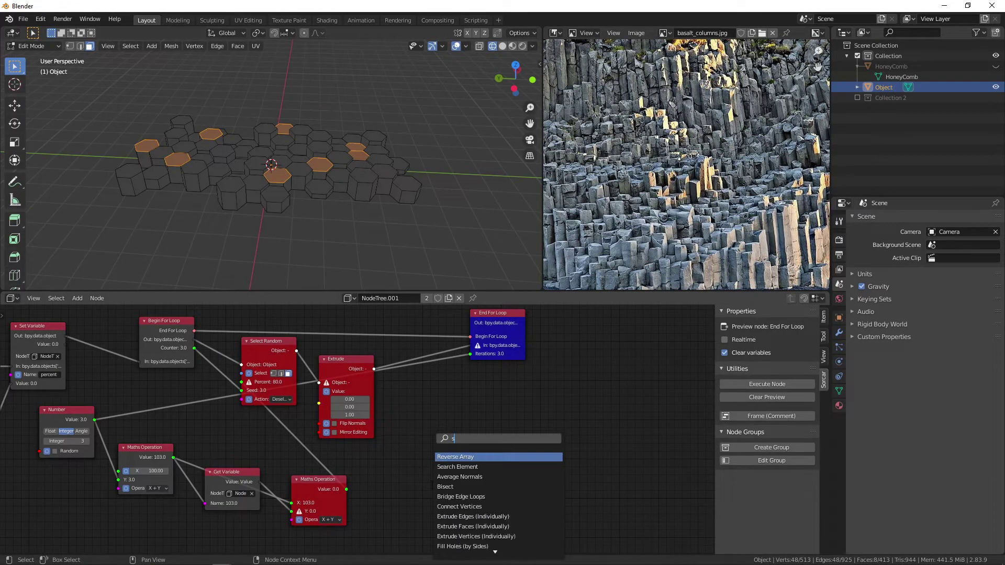
key("BackSpace")
key("BackSpace")
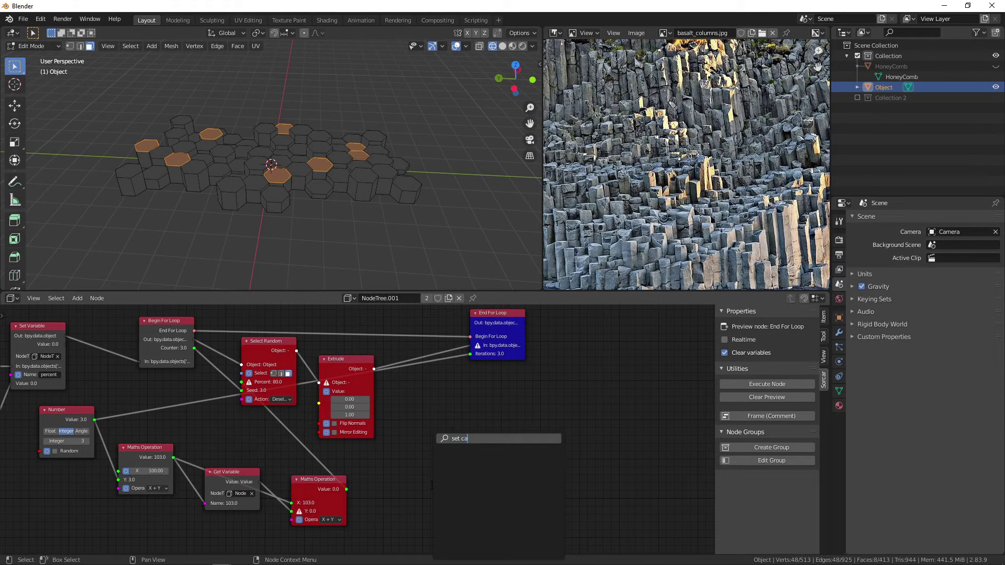
type("var")
key("Return")
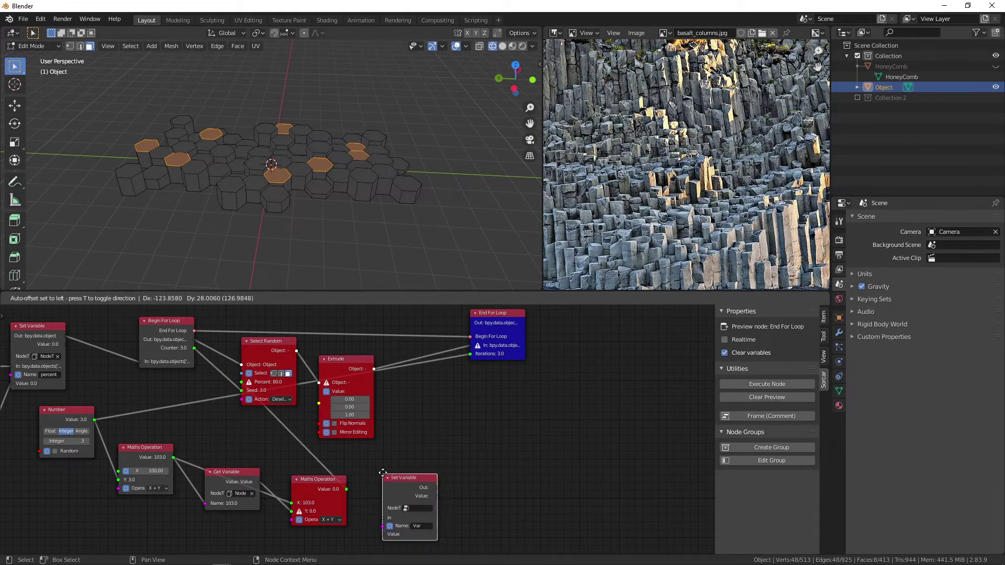
left_click(294, 435)
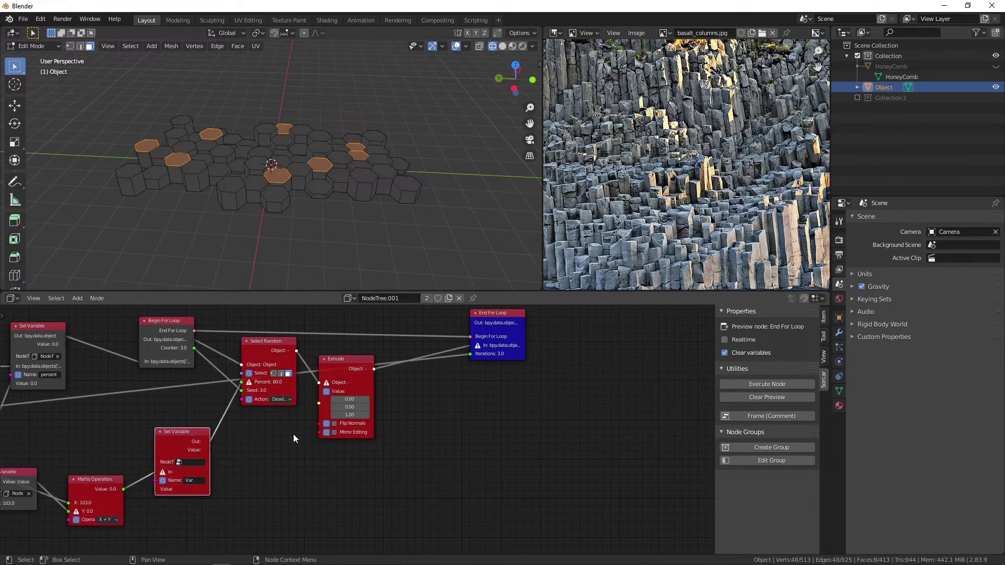
Step: Name the new Set Variable node's variable percent, feed it the Maths Operation value, and try to link its output to Select Random
left_click(195, 474)
type("percent")
left_click(271, 478)
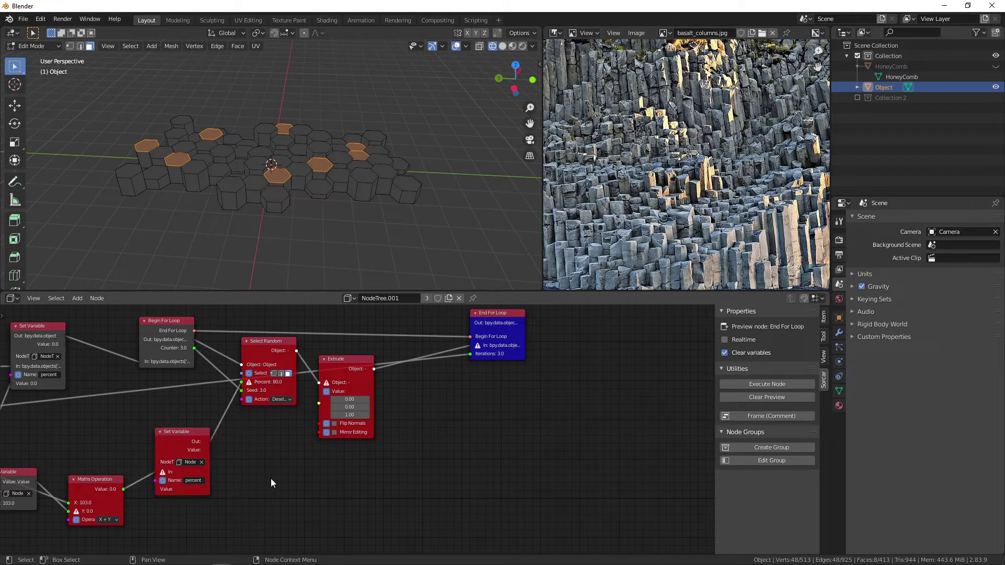
middle_click_drag(284, 508, 367, 496)
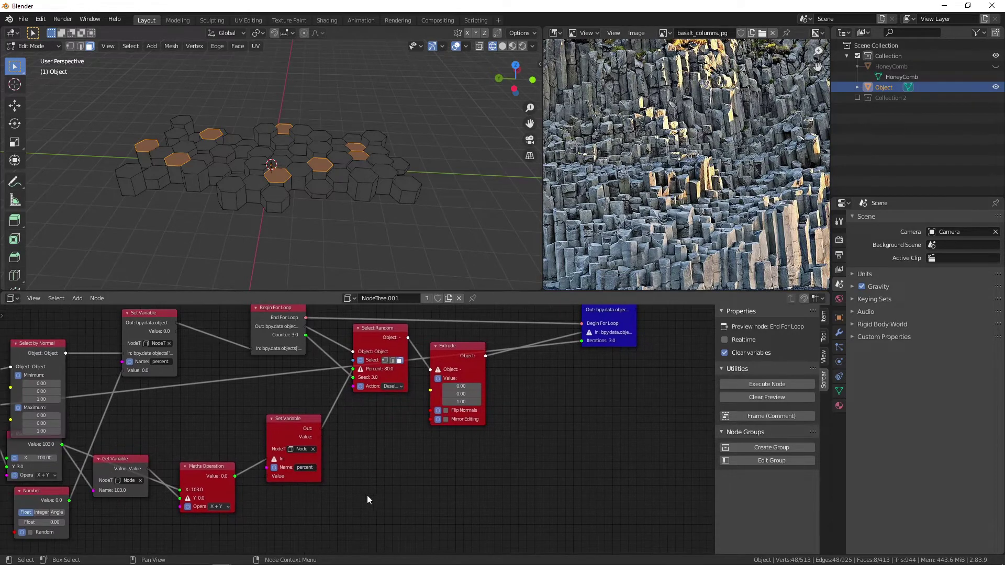
left_click_drag(234, 475, 267, 475)
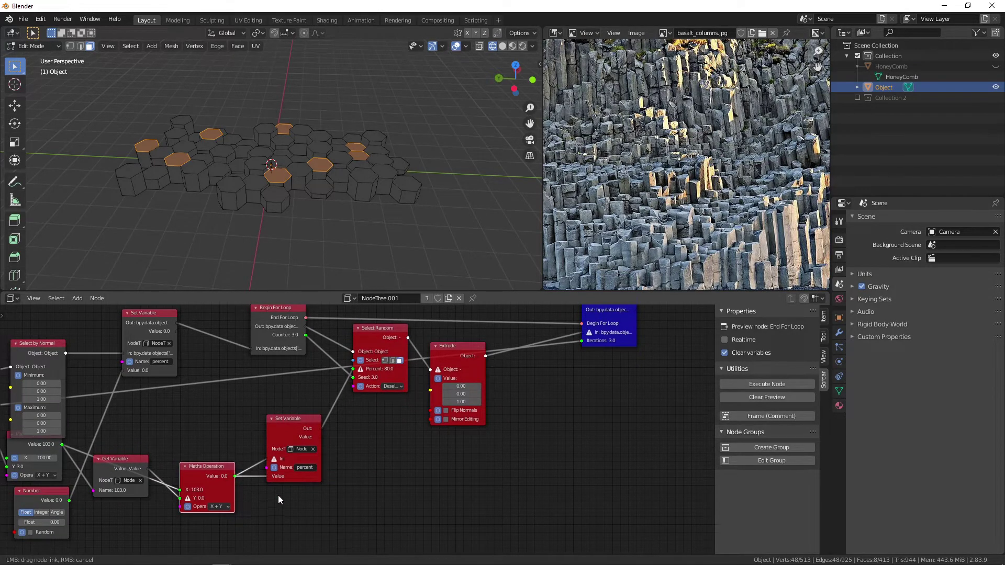
middle_click_drag(278, 493, 411, 496)
left_click_drag(346, 444, 391, 406)
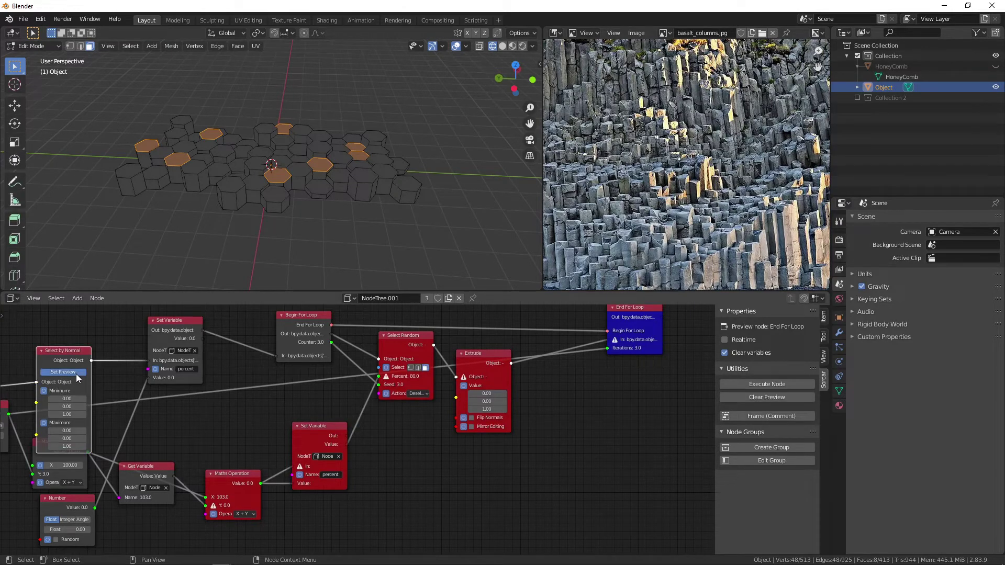
Step: Preview the Select by Normal node, followed by the End For Loop node
left_click(76, 374)
left_click(634, 327)
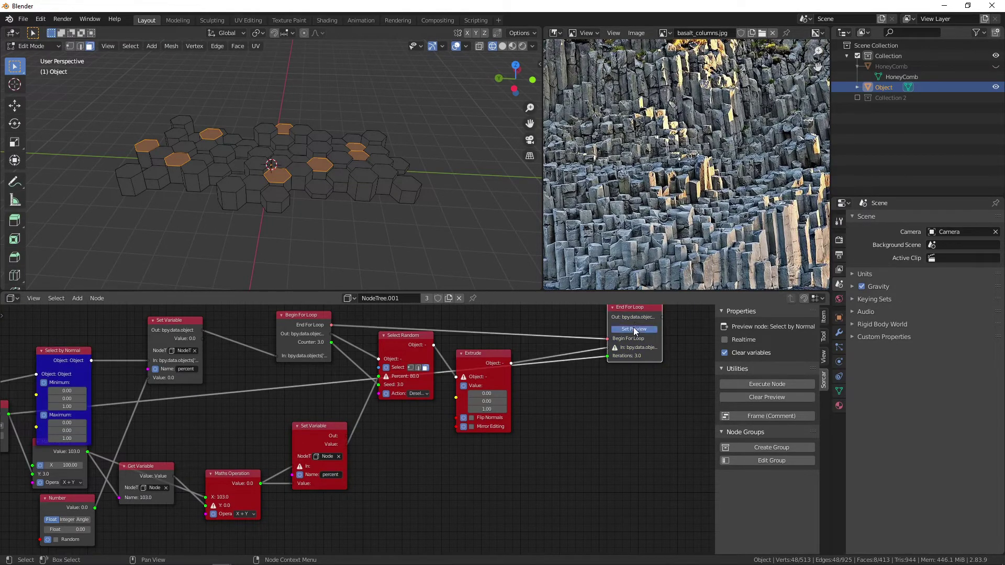
left_click(634, 329)
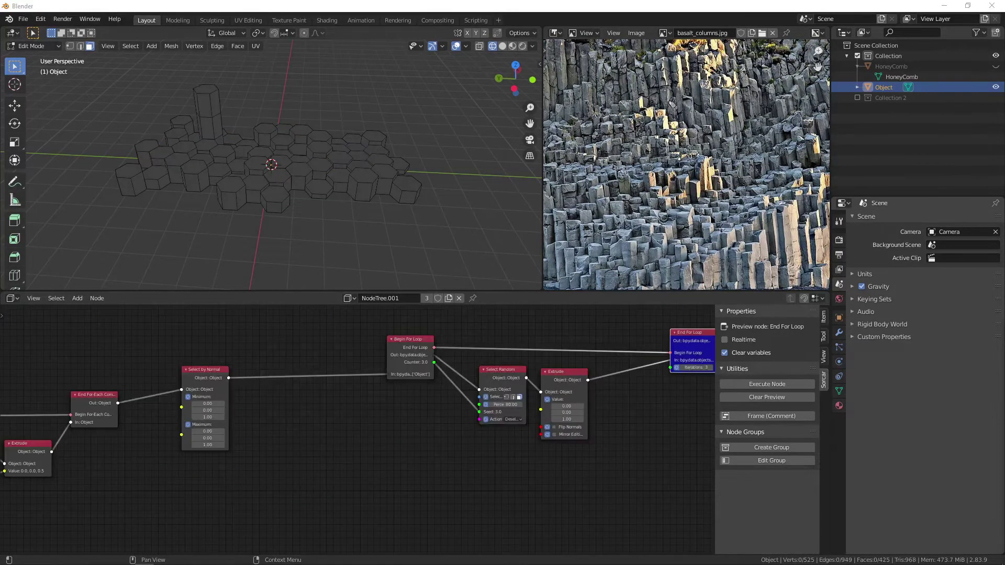
Step: Preview the Select by Normal node and view its selected faces from above
left_click(198, 373)
key("e")
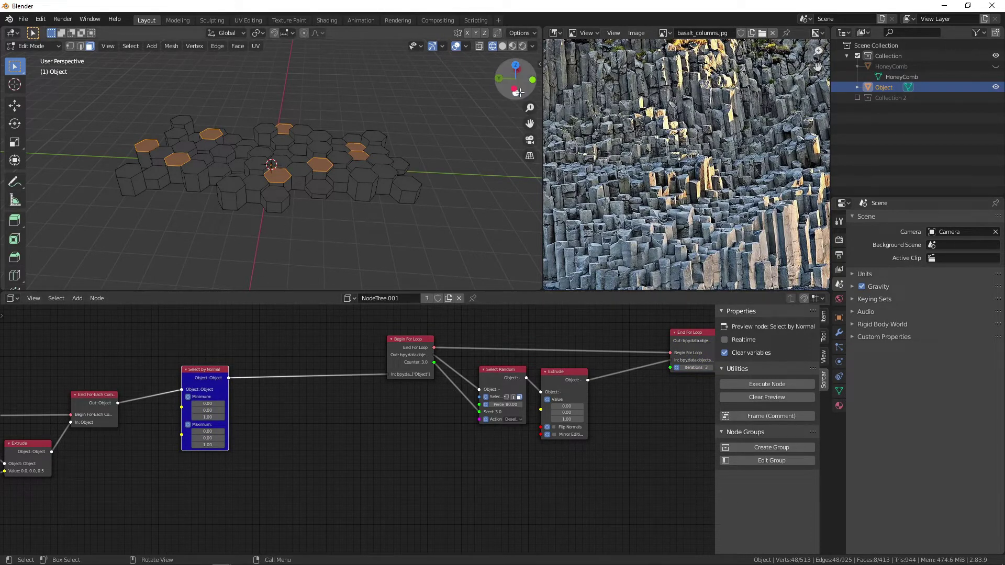
left_click_drag(506, 84, 513, 105)
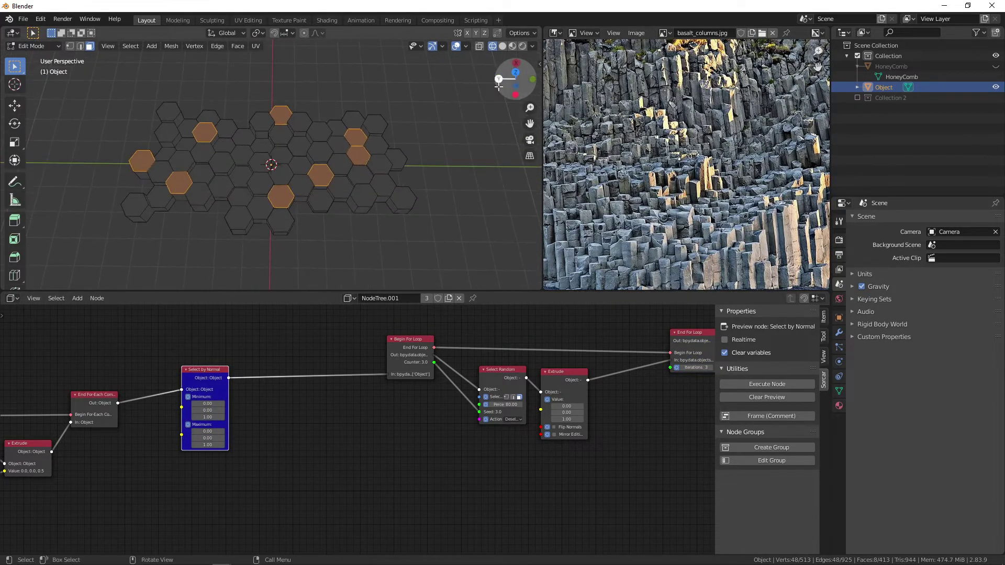
Step: Set the Select by Normal node's minimum Z value to 0.95 and inspect the selected column tops up close
left_click(222, 417)
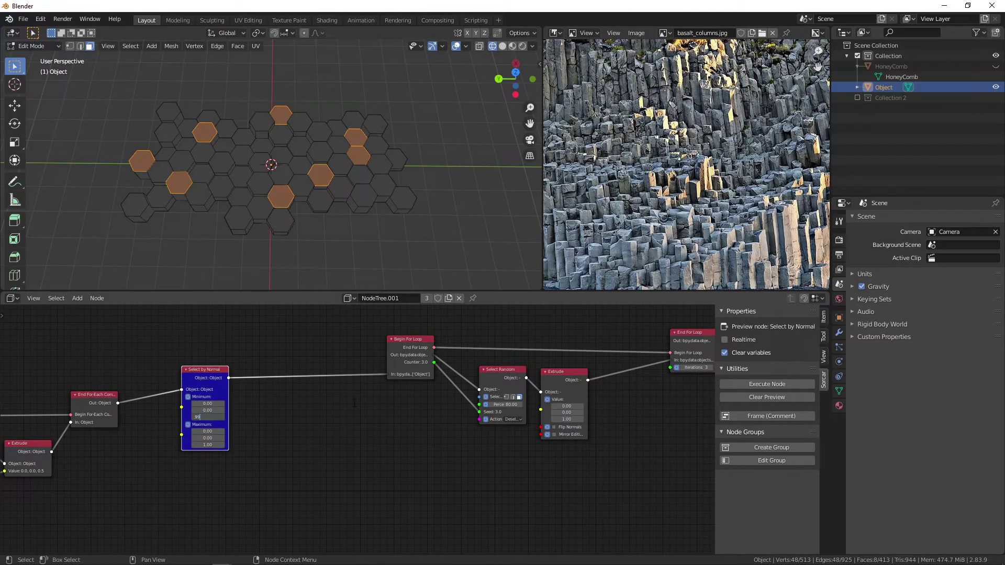
key("Return")
left_click(213, 417)
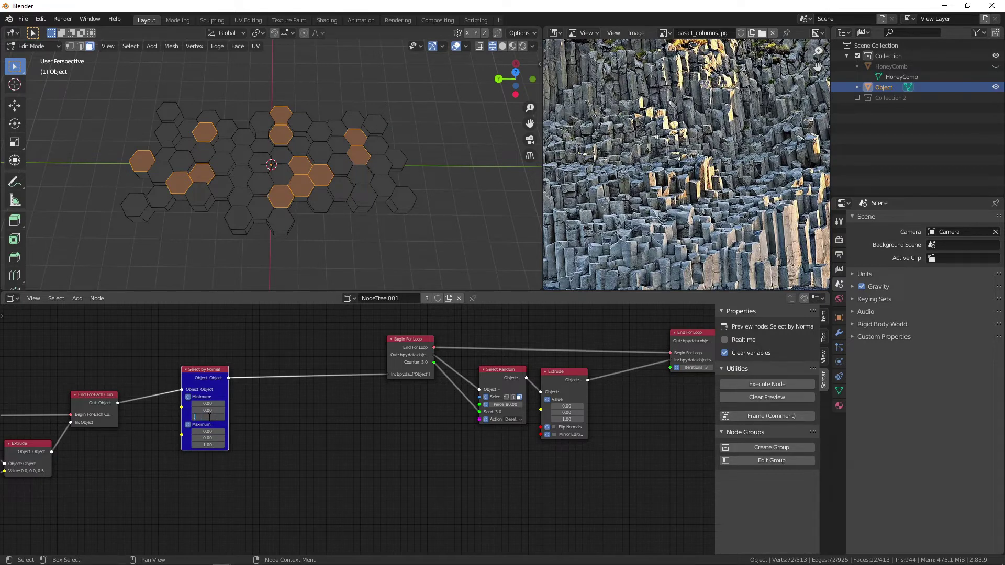
left_click(216, 445)
key("BackSpace")
key("Return")
scroll(242, 135, "up", 3)
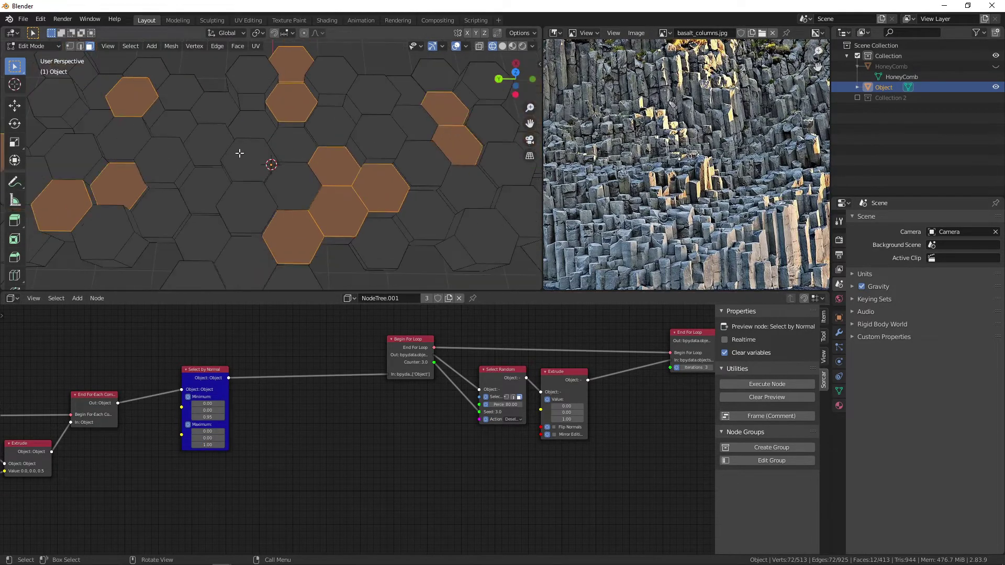
left_click_drag(507, 81, 526, 73)
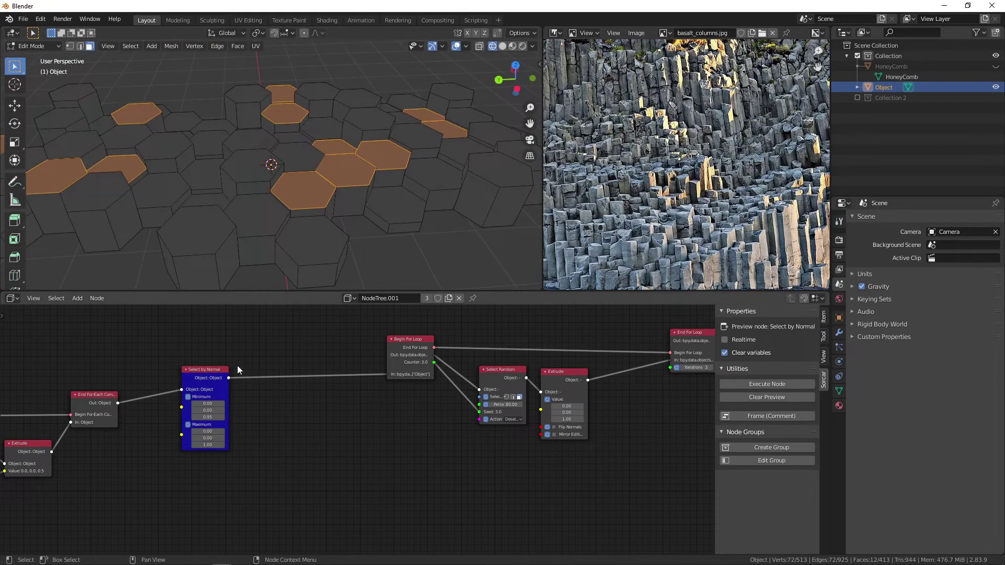
Step: Reveal the Select by Normal node's hidden options, enable Extend, and preview the End For-Each Component Loop node
left_click(201, 384)
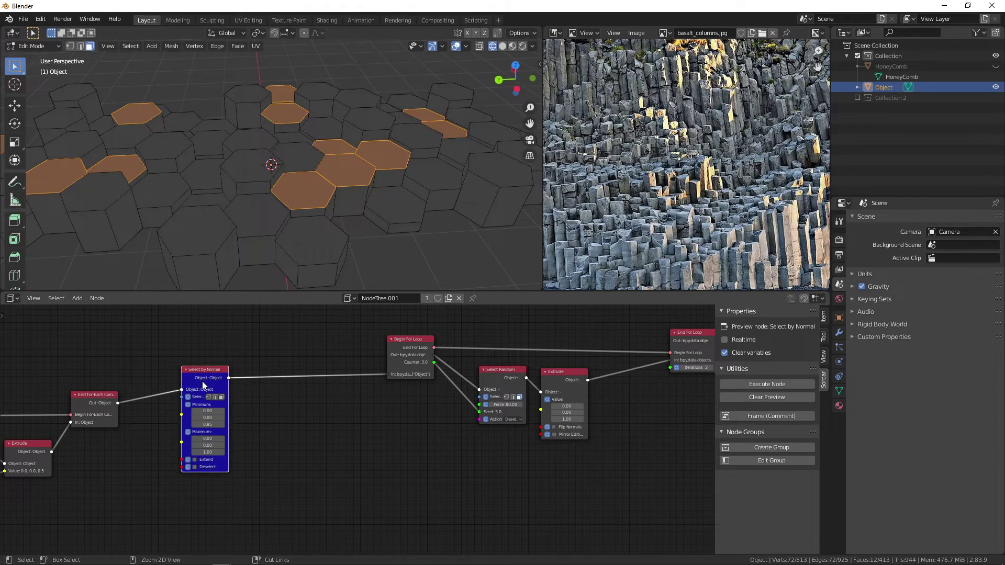
left_click(196, 460)
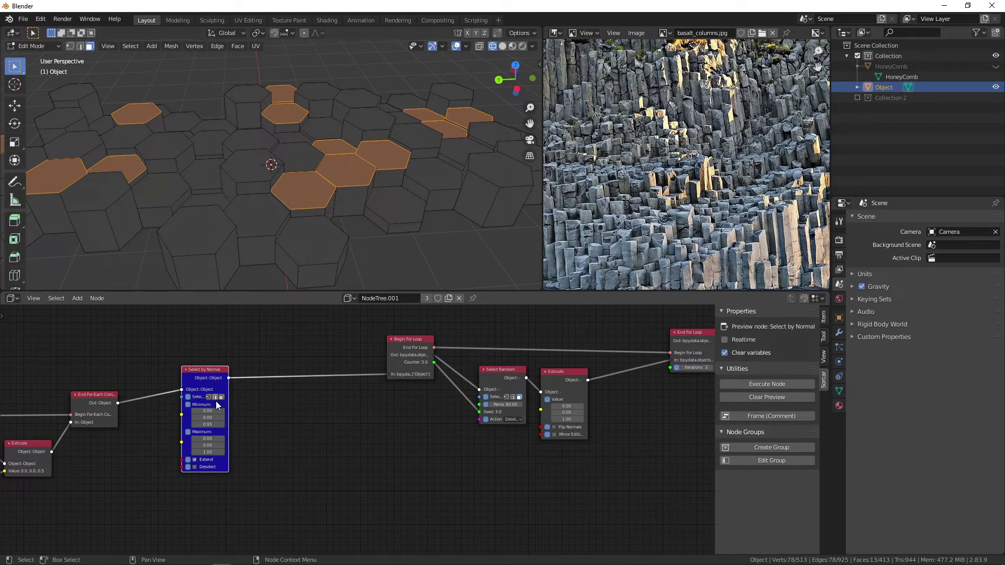
left_click(101, 412)
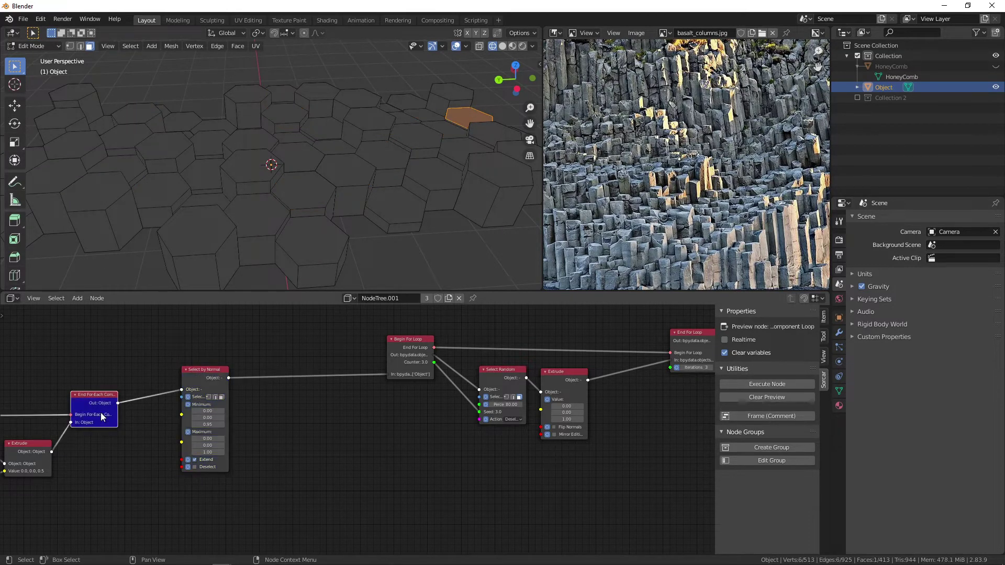
Step: Make room for another node between End For-Each Component Loop and Select by Normal
middle_click_drag(285, 423, 333, 437)
scroll(332, 438, "down", 1)
left_click_drag(274, 392, 353, 391)
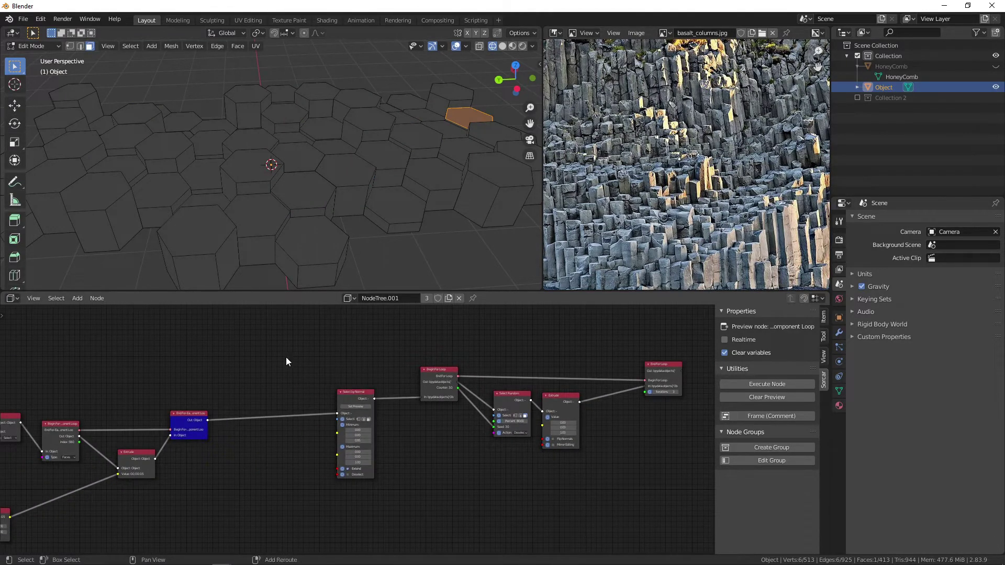
key("shift+a")
mouse_move(288, 360)
mouse_move(279, 306)
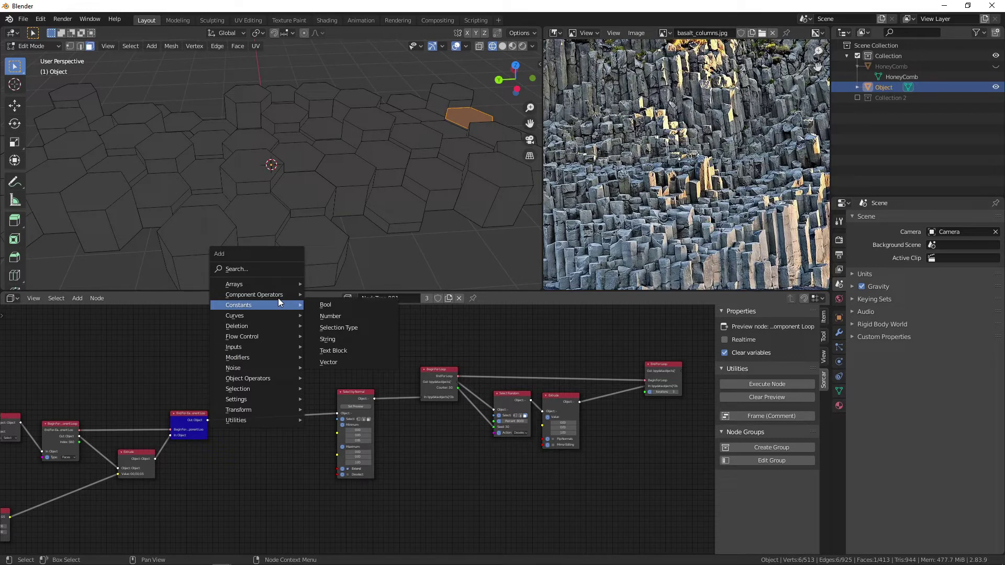
type("sel")
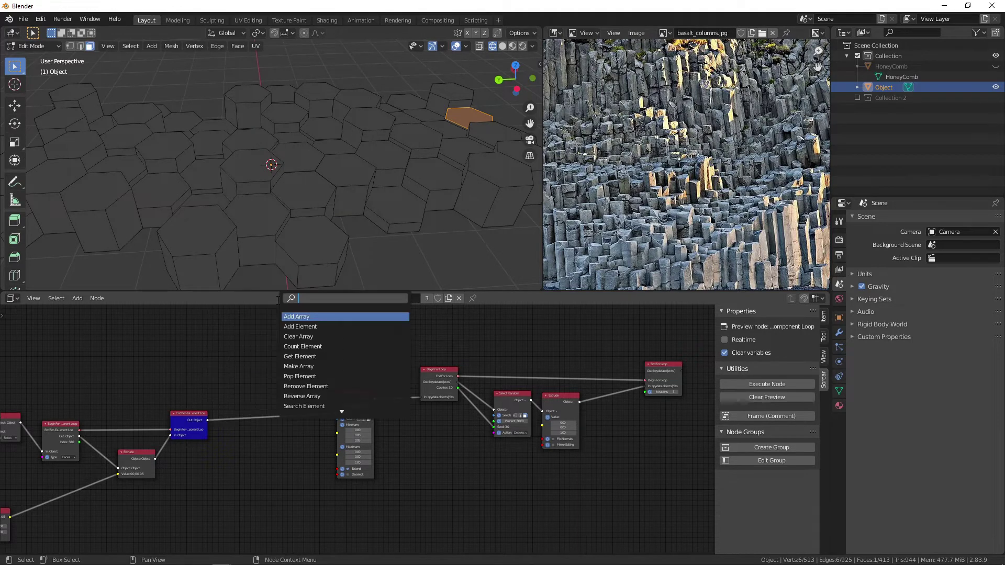
type("e")
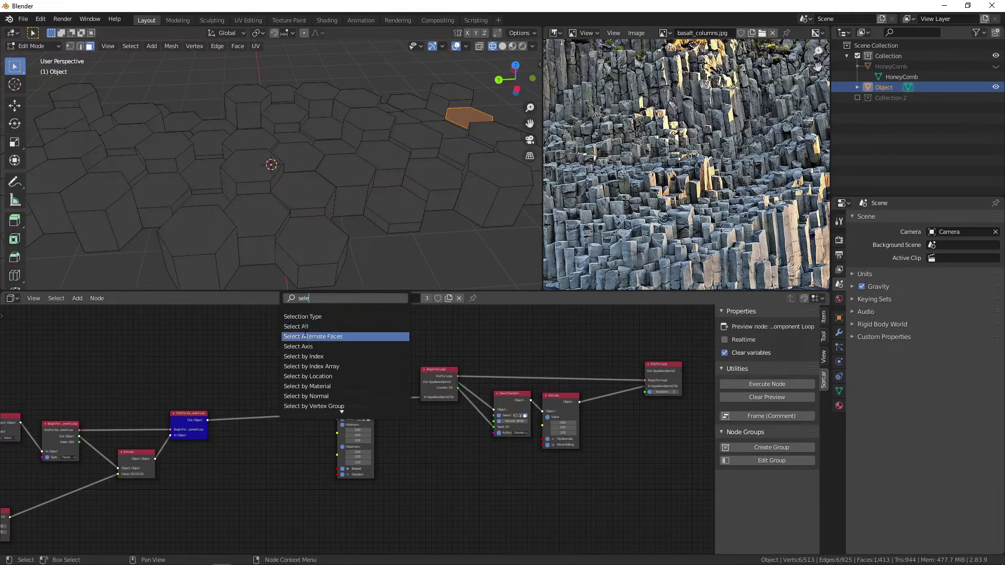
left_click(304, 336)
key("Escape")
Step: Insert a Select All node between End For-Each Component Loop and Select by Normal, set its action to Select, and preview it
key("shift+a")
mouse_move(266, 386)
type("selec")
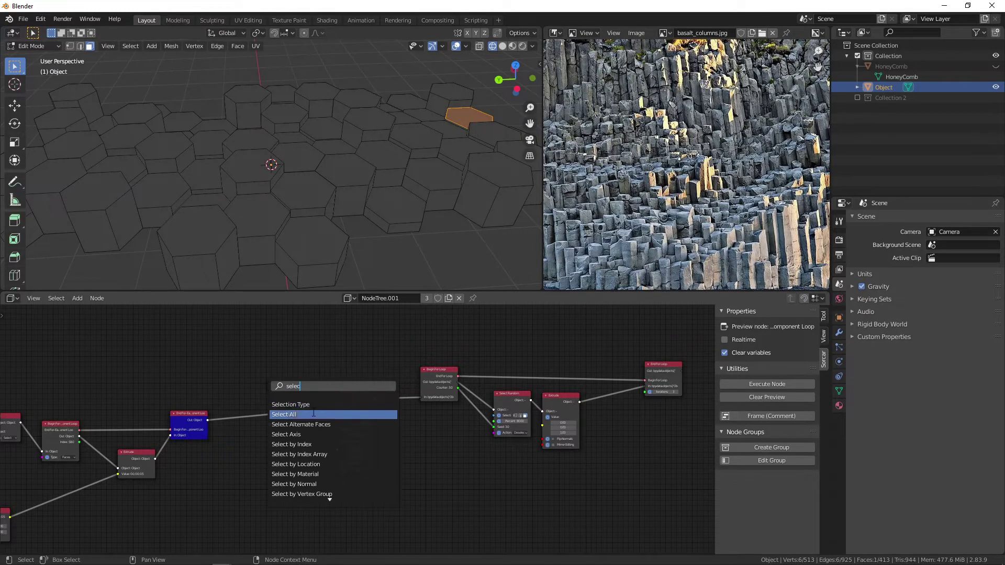
left_click(287, 414)
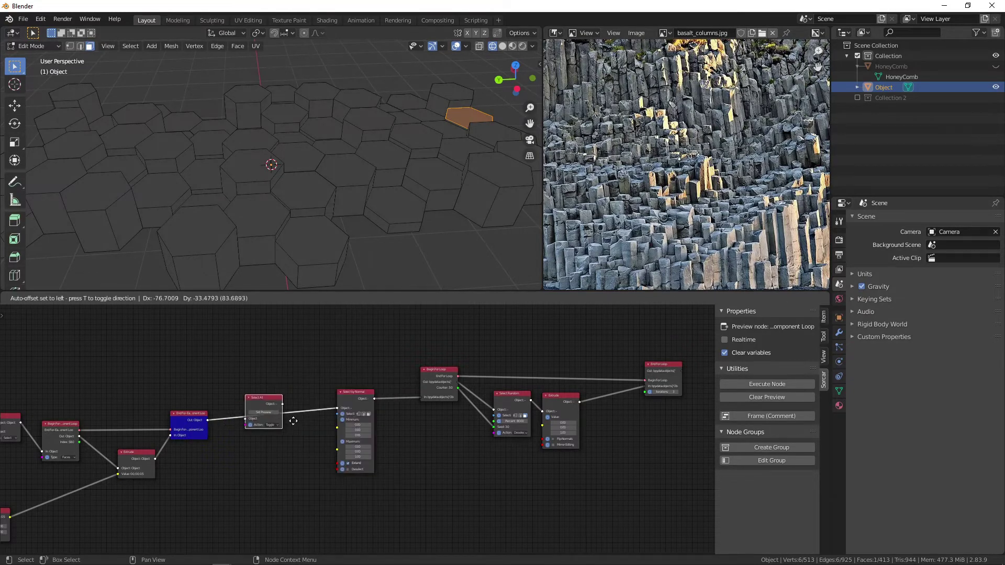
left_click(272, 420)
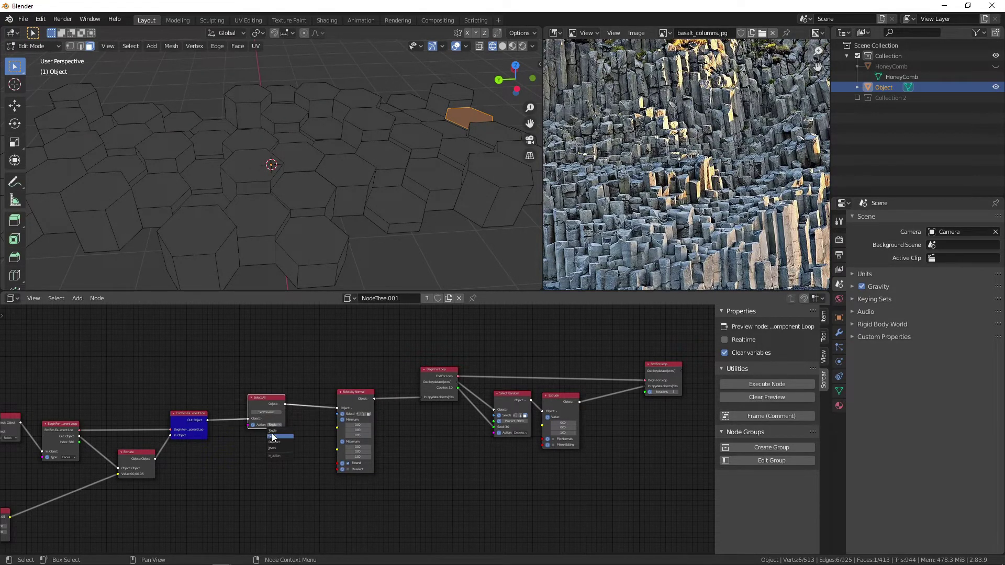
left_click(269, 412)
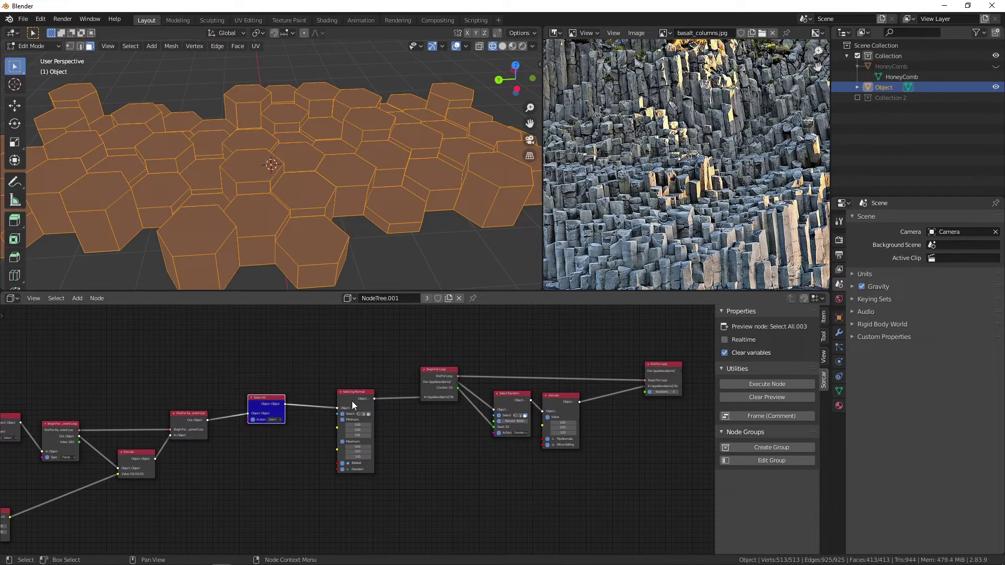
Step: Preview the Select by Normal node with the Select All node feeding it
left_click(357, 402)
left_click(357, 406)
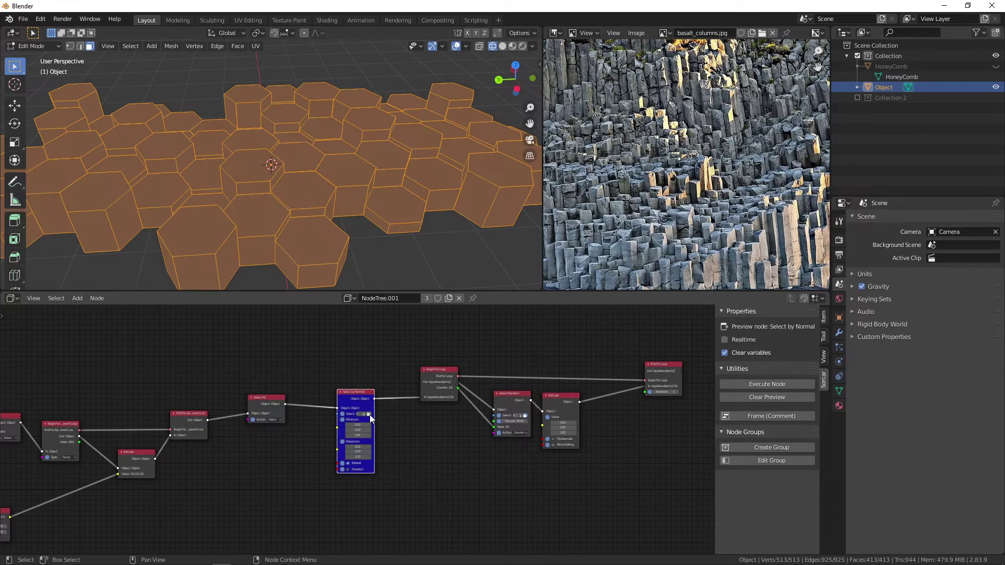
scroll(369, 413, "up", 2)
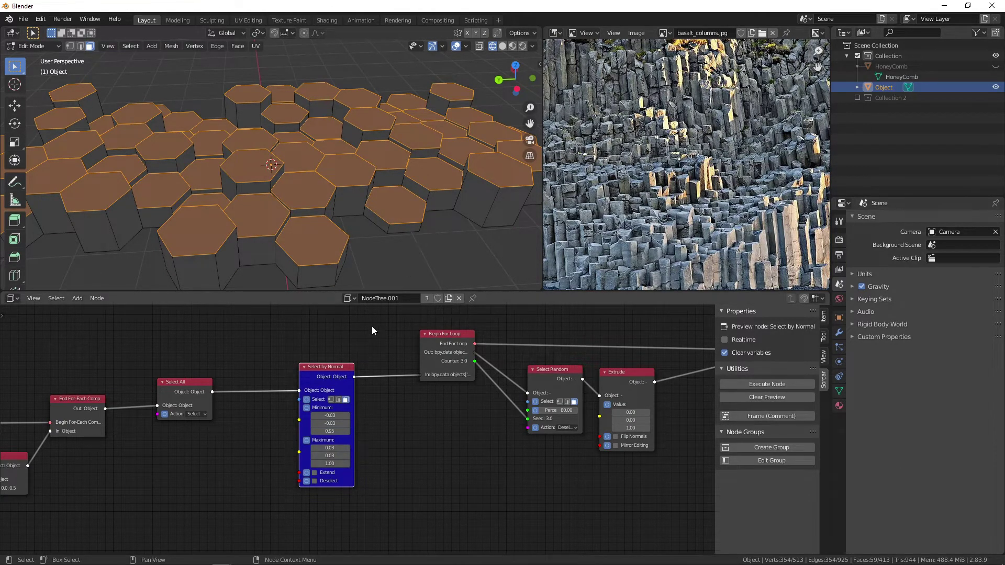
Step: Preview the End For Loop node to evaluate the complete random extrusion loop
middle_click_drag(474, 444, 224, 486)
left_click(503, 385)
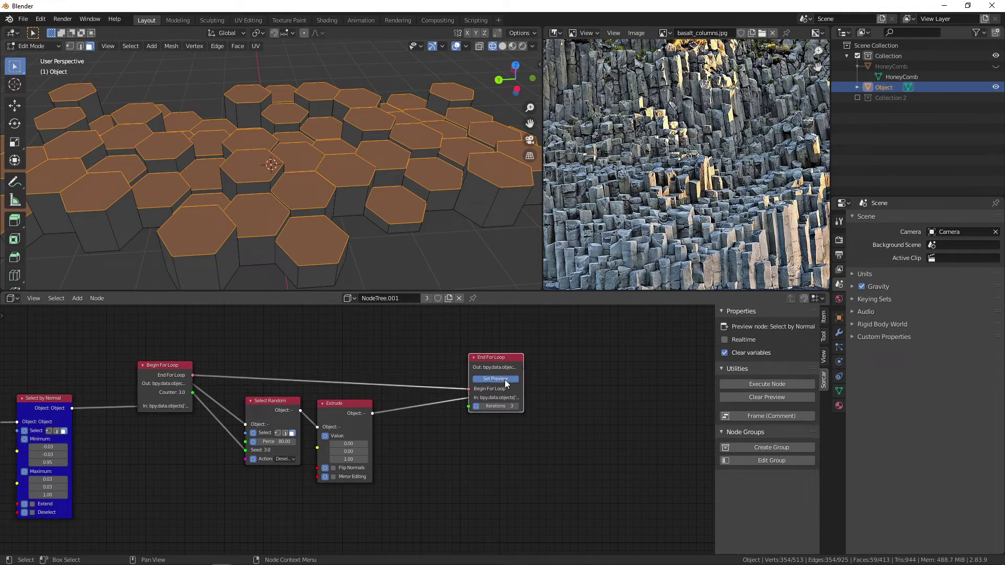
left_click(504, 379)
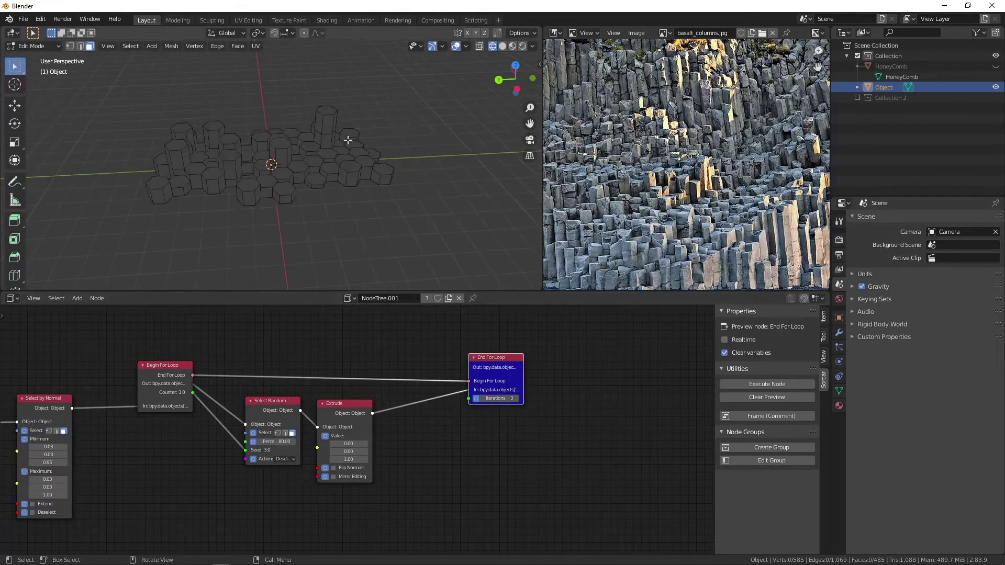
Step: Set the Select Random node's percentage to 50 and inspect the extruded columns from different angles
left_click(276, 442)
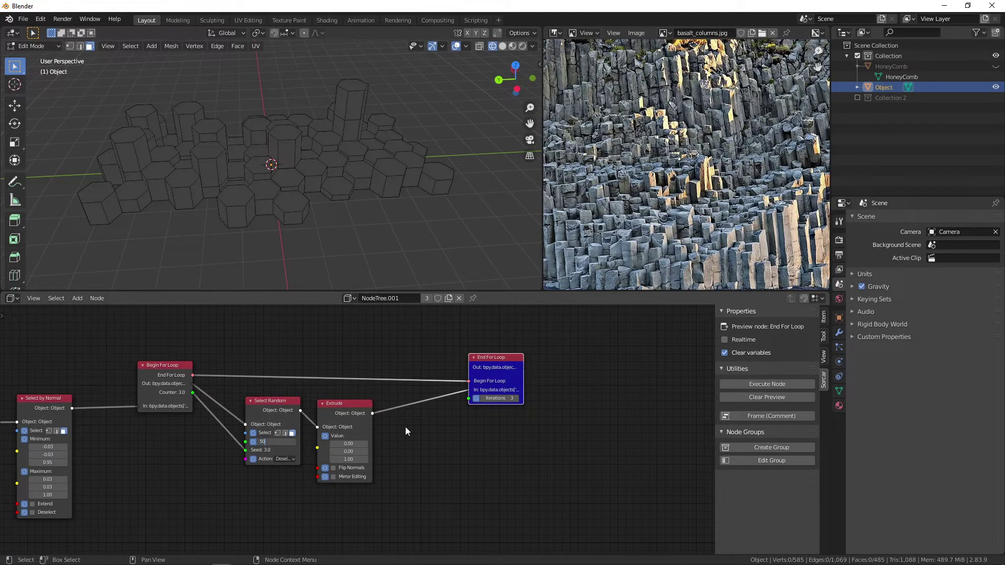
key("Return")
left_click_drag(510, 84, 508, 113)
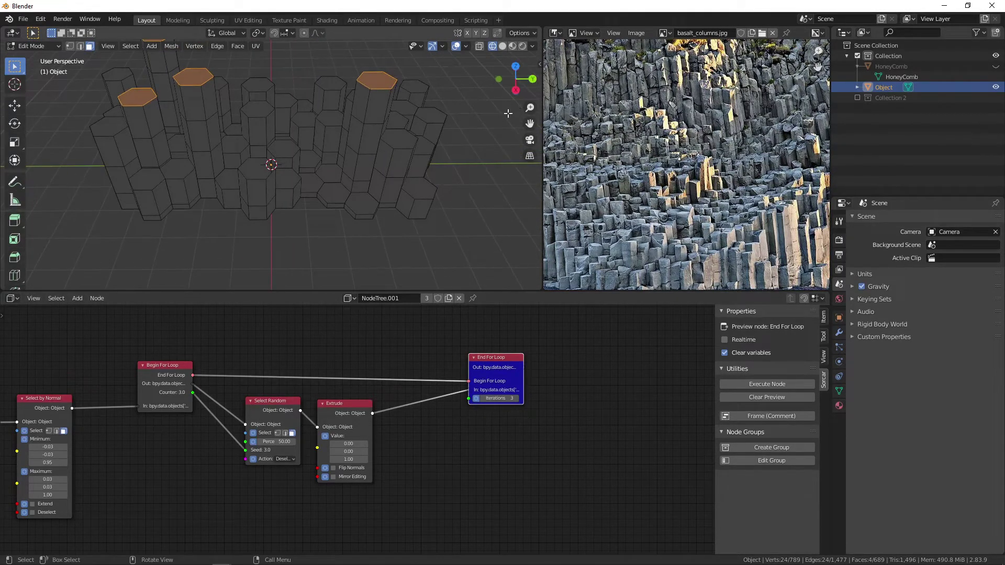
scroll(394, 186, "down", 2)
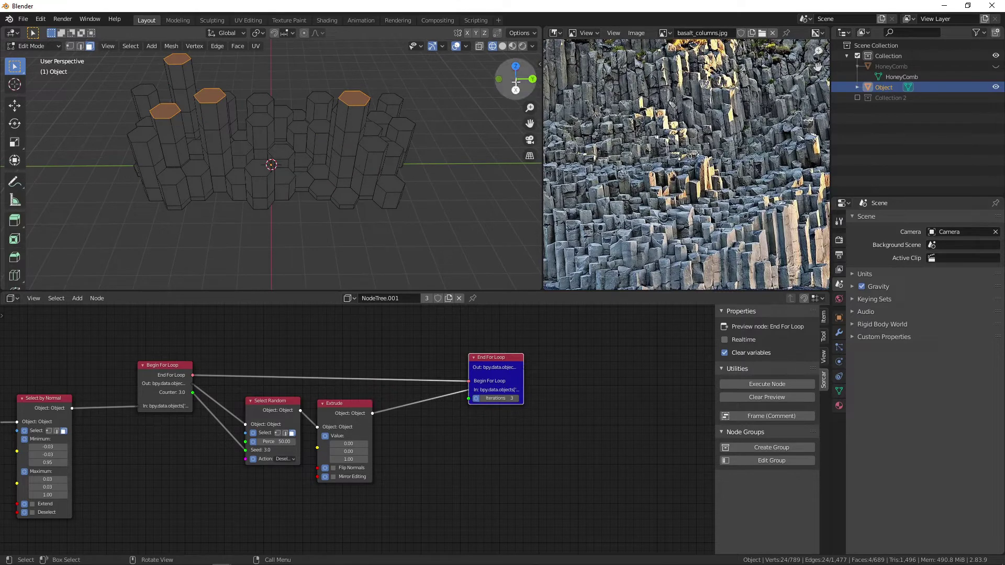
left_click_drag(515, 79, 444, 96)
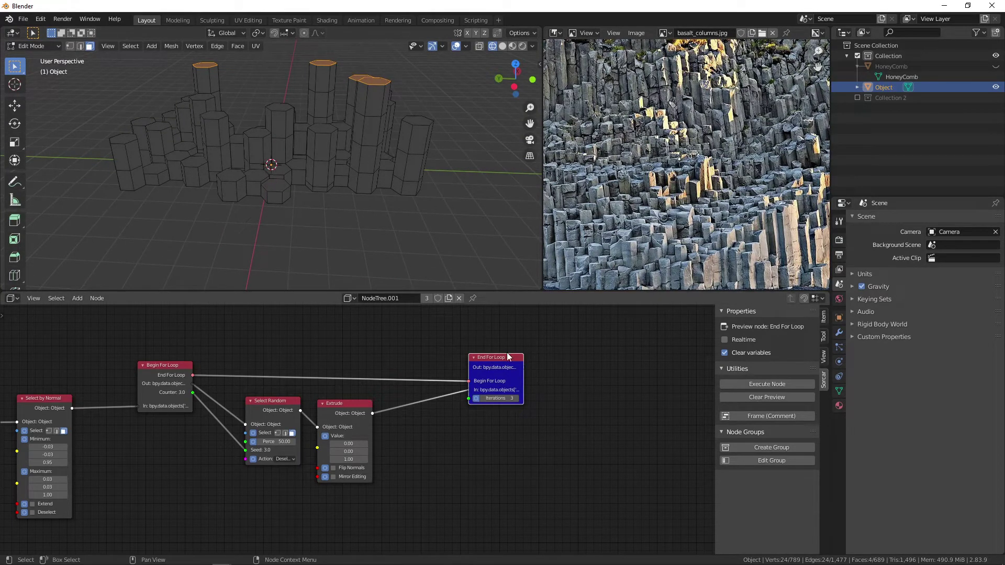
Step: Add a Select All node after End For Loop and connect the loop's output to its object input
left_click_drag(513, 357, 480, 353)
key("shift+a")
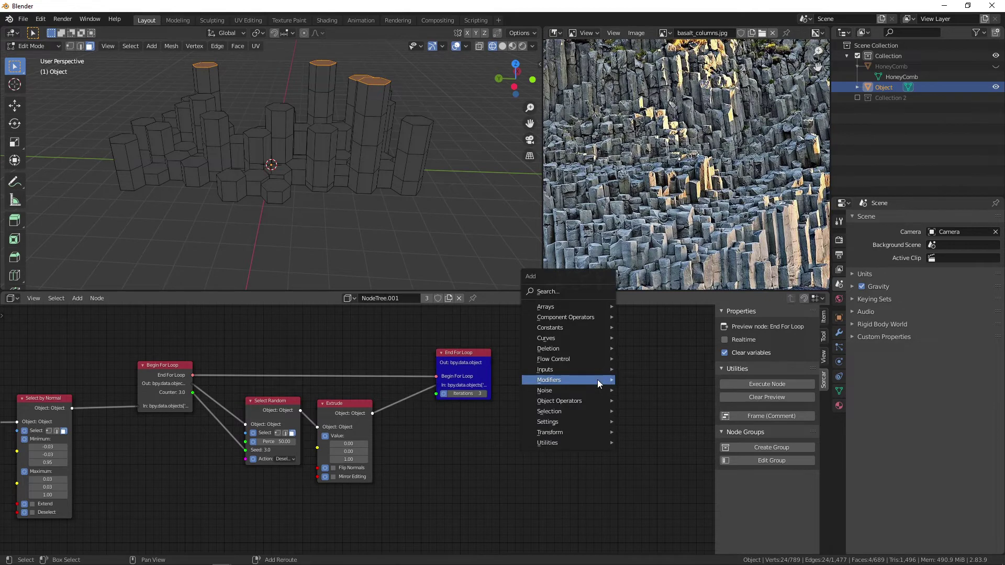
type("sele")
key("Down")
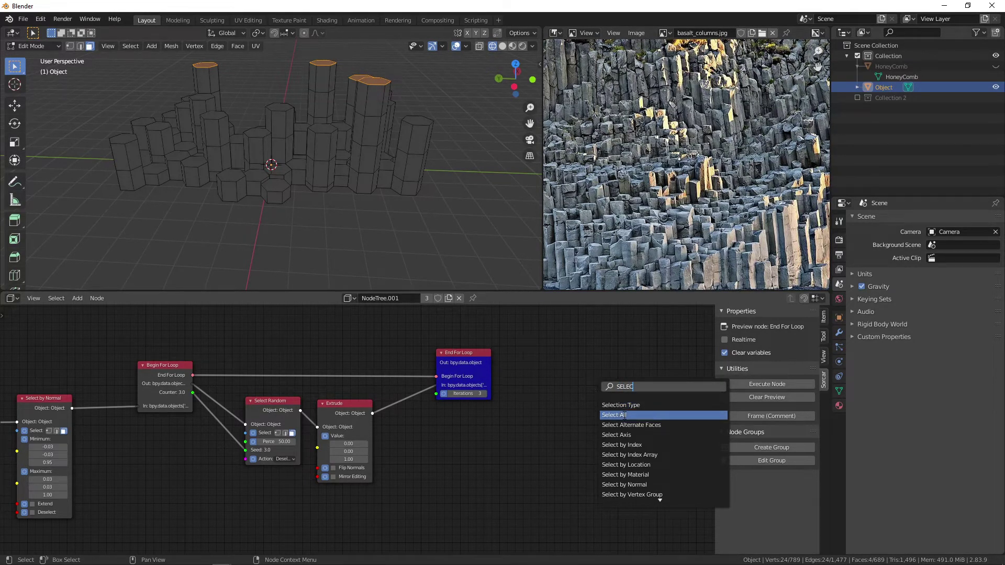
key("Return")
left_click(494, 368)
left_click(493, 367)
left_click_drag(493, 365, 523, 369)
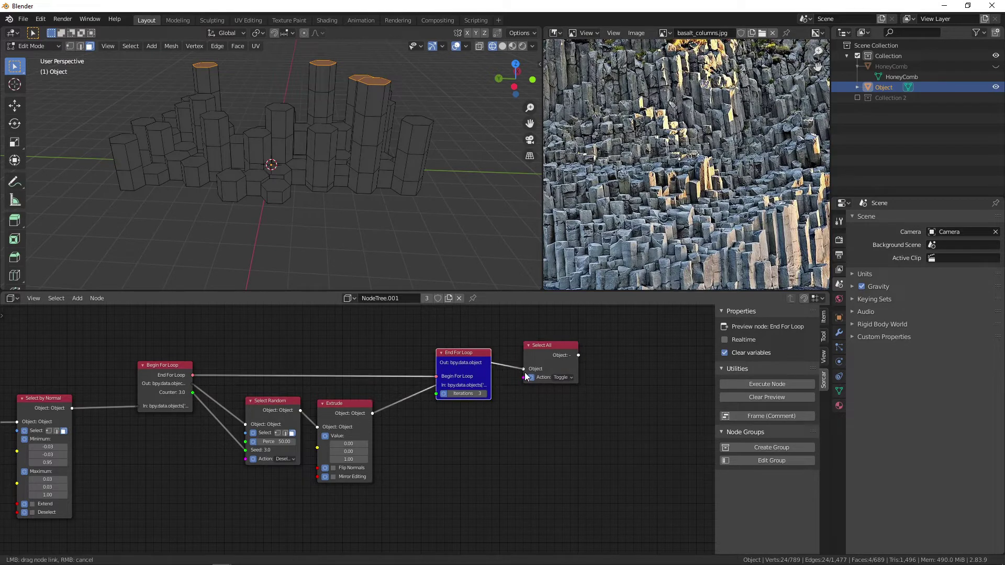
Step: Set the new Select All node's action to Select and preview it
left_click(564, 377)
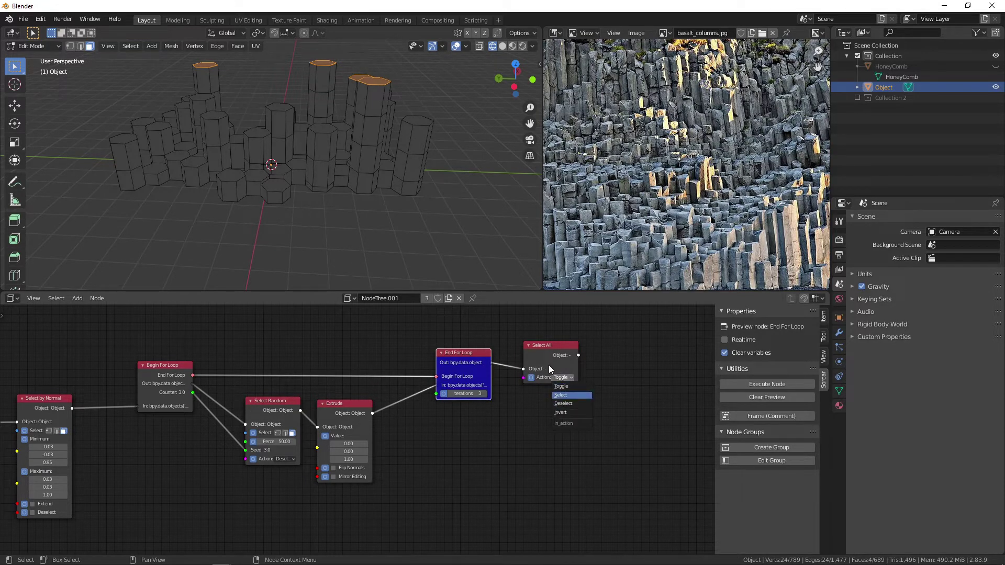
left_click(560, 394)
left_click(552, 367)
middle_click_drag(607, 460, 426, 446)
left_click_drag(340, 378, 326, 373)
Step: Add a Dissolve Limited node, feed it from the Select All node after the loop, and preview the cleaned-up columns
key("shift+a")
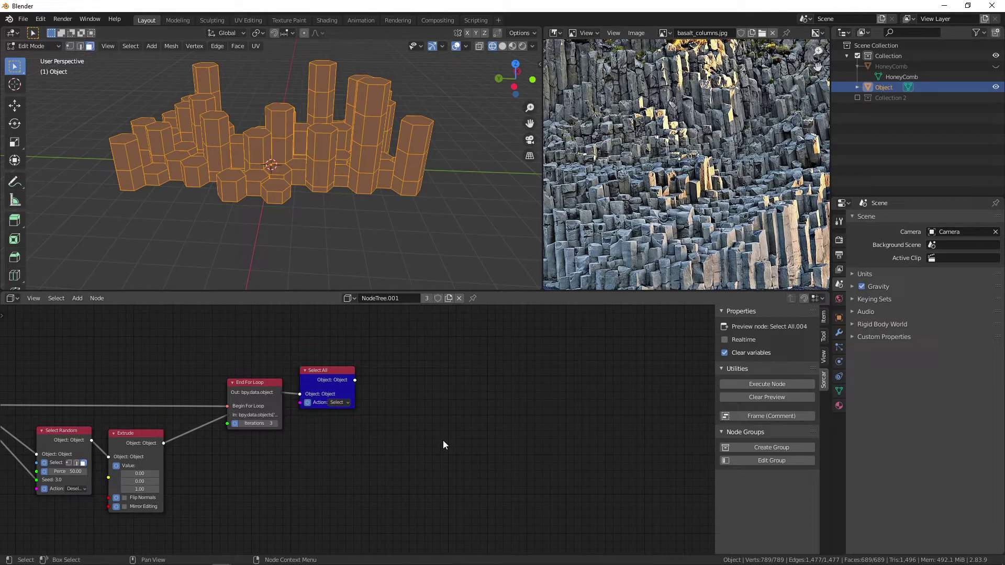
key("shift+a")
mouse_move(416, 461)
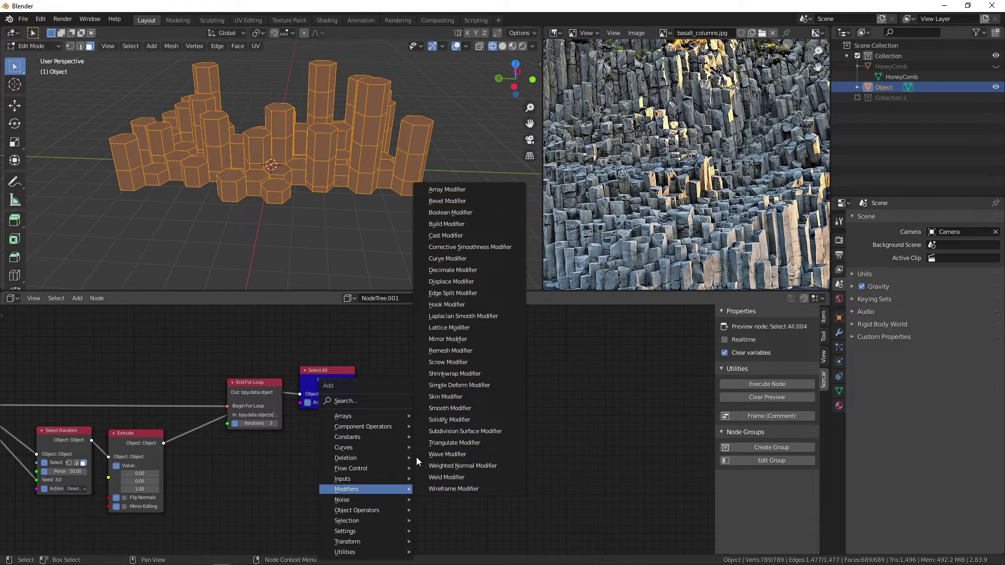
type("slimi")
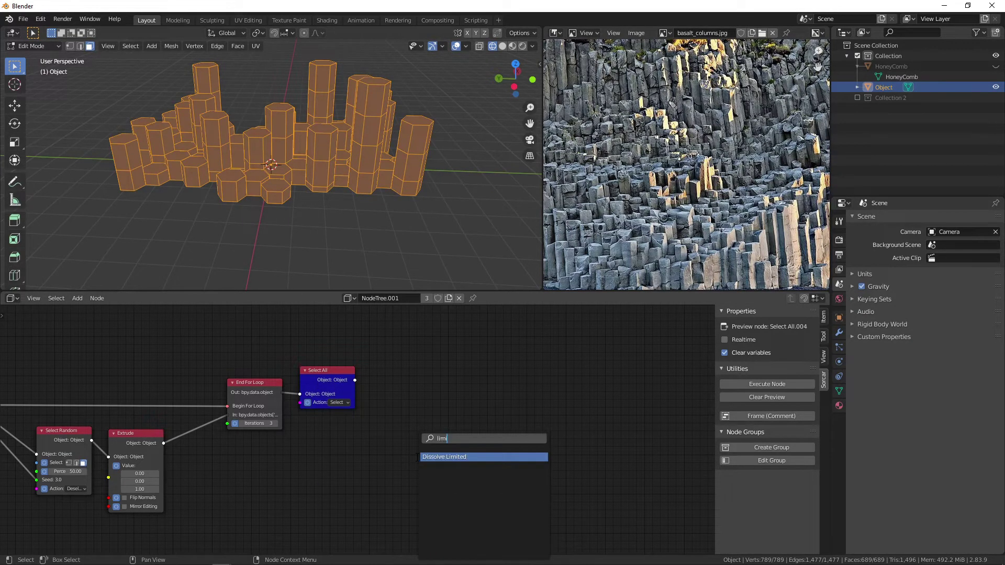
key("Return")
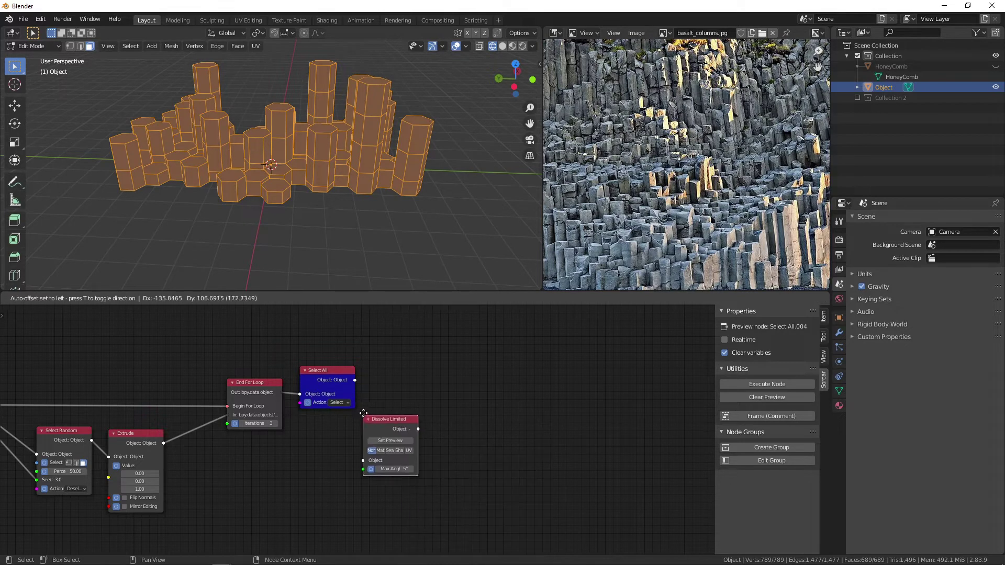
left_click(378, 357)
left_click_drag(358, 383, 378, 392)
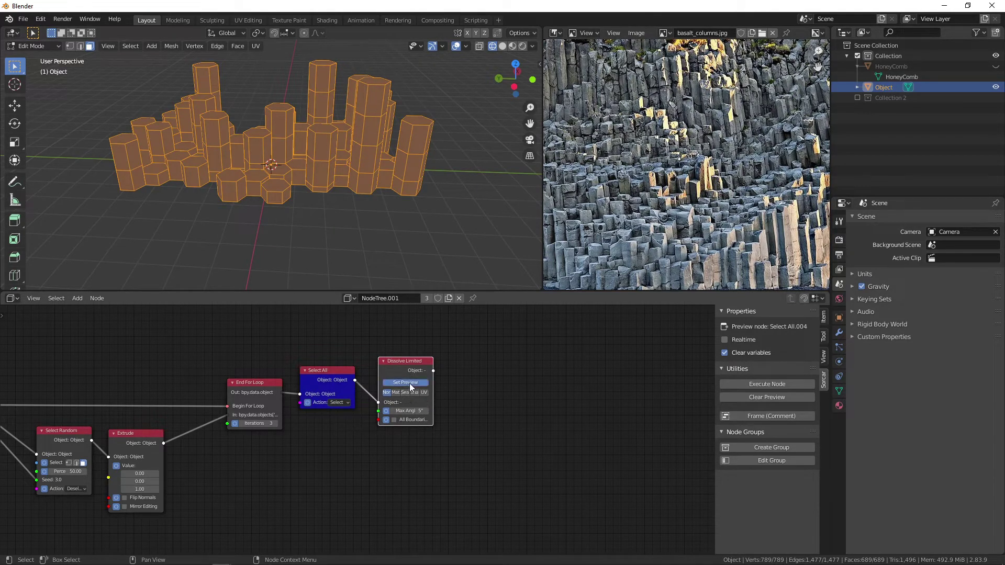
left_click(410, 383)
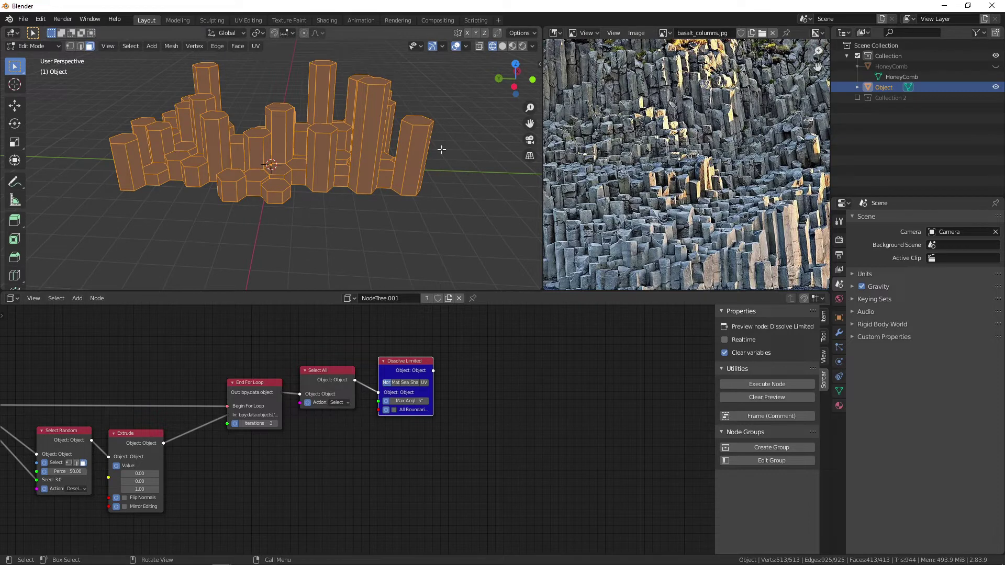
mouse_move(515, 74)
left_mouse_down()
mouse_move(506, 83)
mouse_move(525, 78)
mouse_move(515, 68)
mouse_move(498, 77)
mouse_move(516, 70)
mouse_move(523, 89)
mouse_move(502, 86)
mouse_move(515, 66)
mouse_move(528, 84)
mouse_move(512, 77)
left_mouse_up()
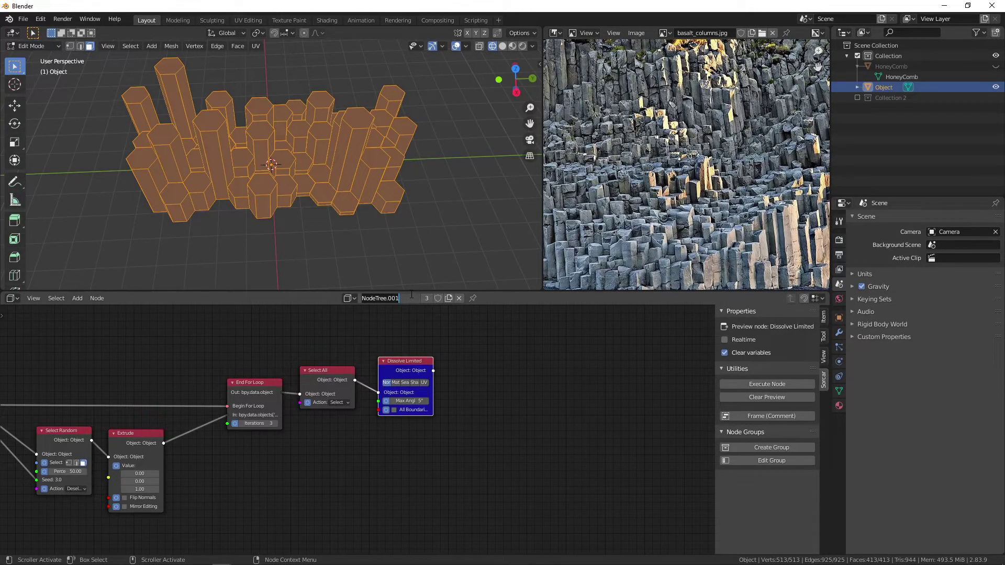
Step: Rename the node tree to basic
type("basic")
key("Return")
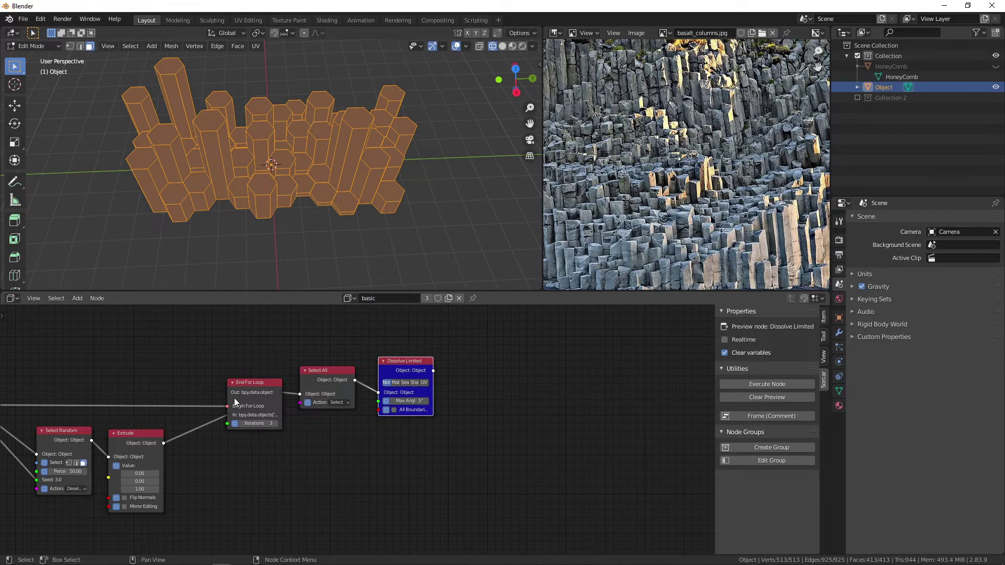
Step: Add an Empty node and place it unconnected below the Dissolve Limited node
middle_click_drag(565, 378, 411, 379)
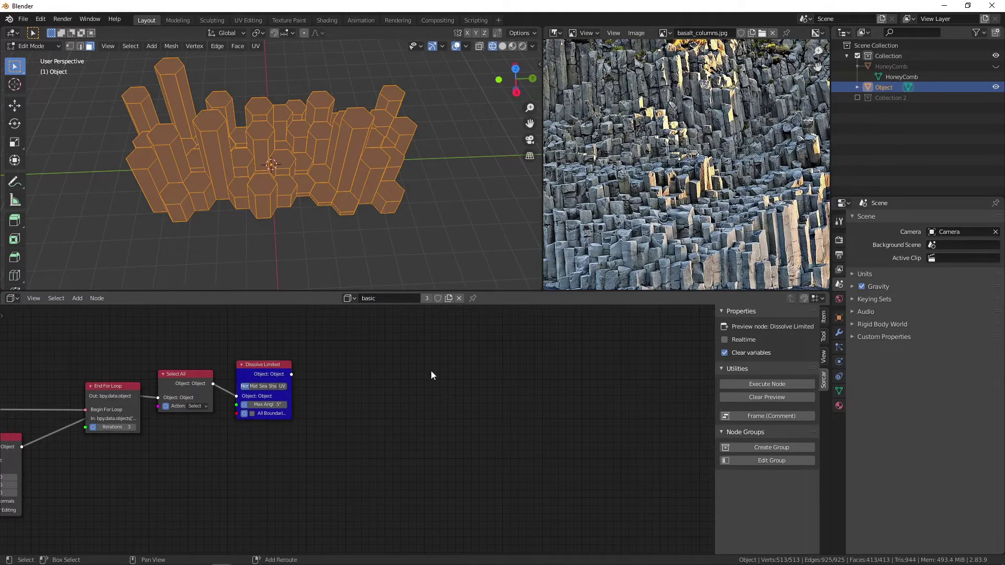
key("shift+a")
left_click(408, 283)
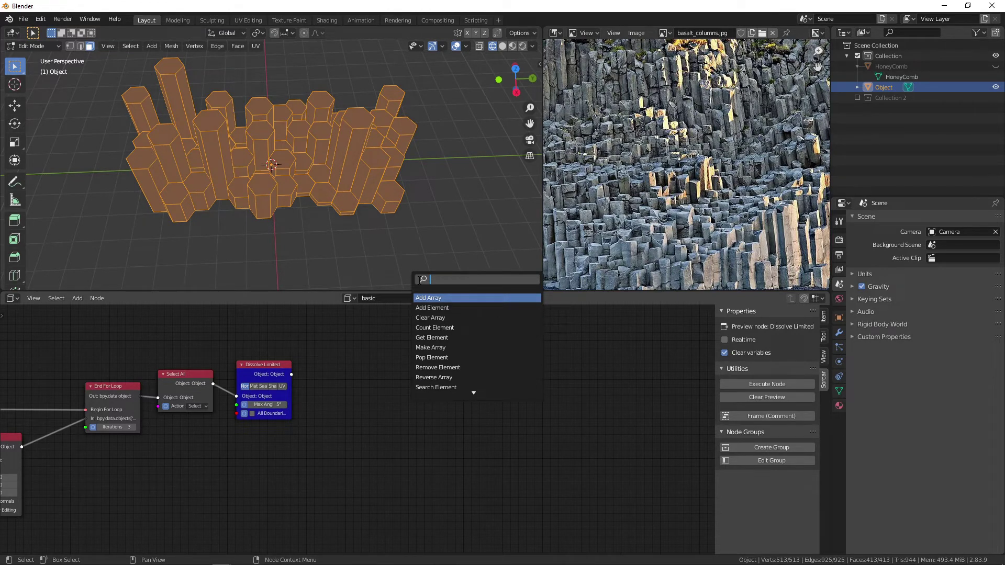
type("empty")
key("Return")
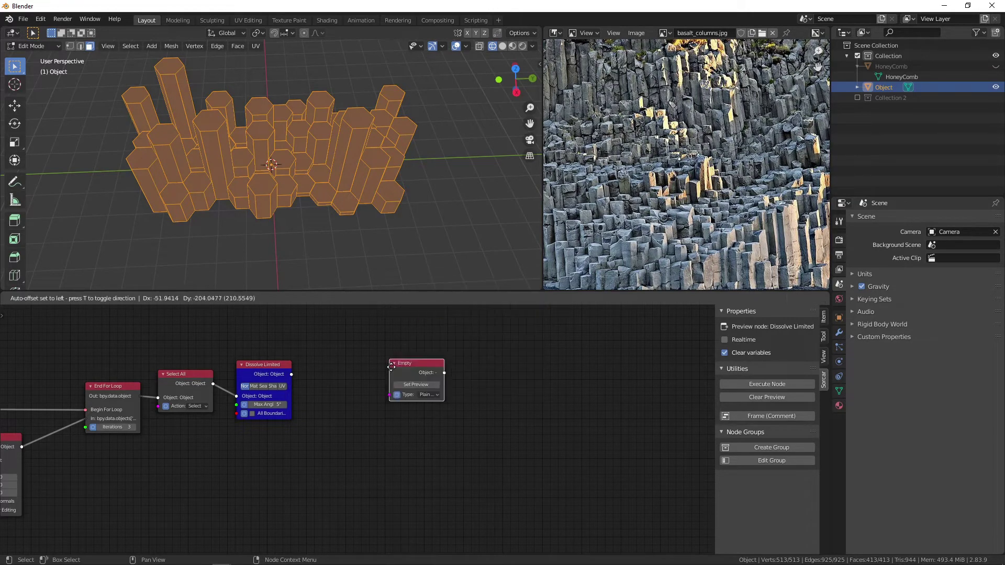
left_click(328, 384)
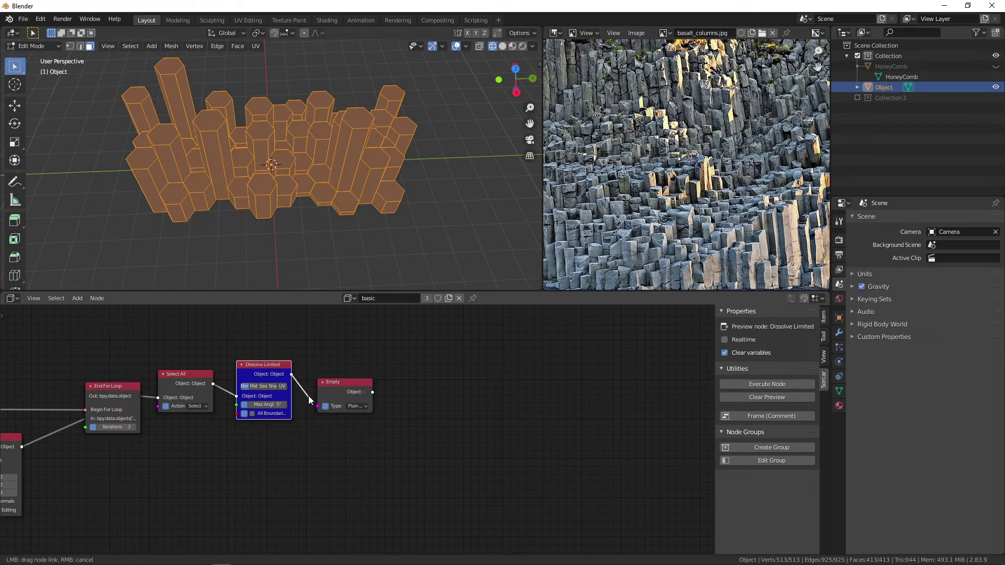
left_click_drag(309, 398, 261, 443)
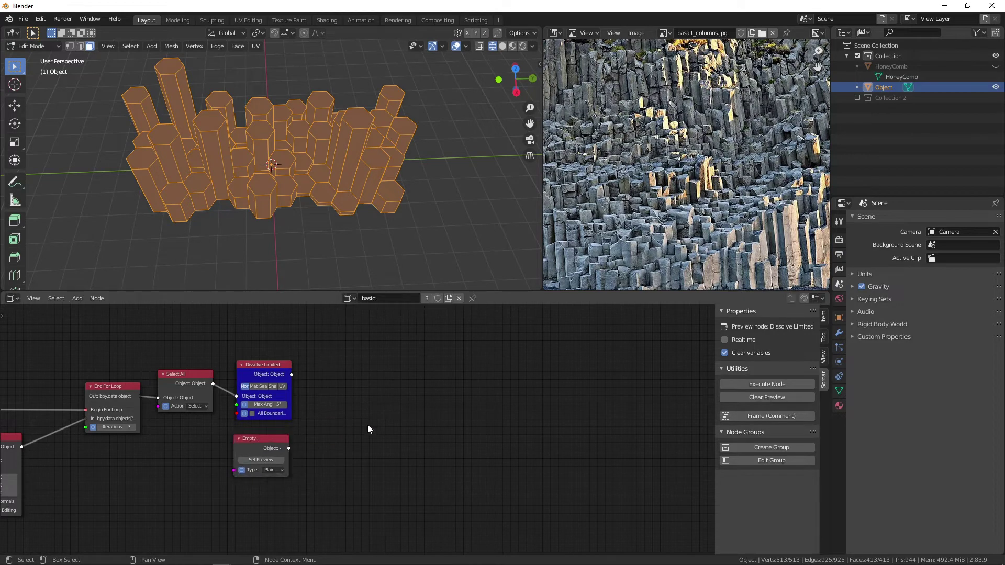
key("shift+a")
mouse_move(431, 415)
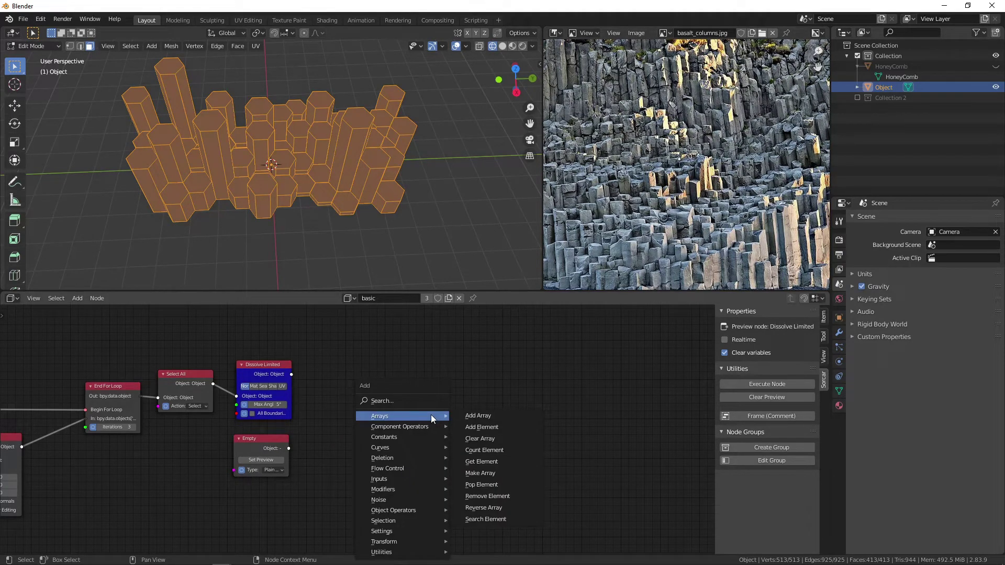
key("n")
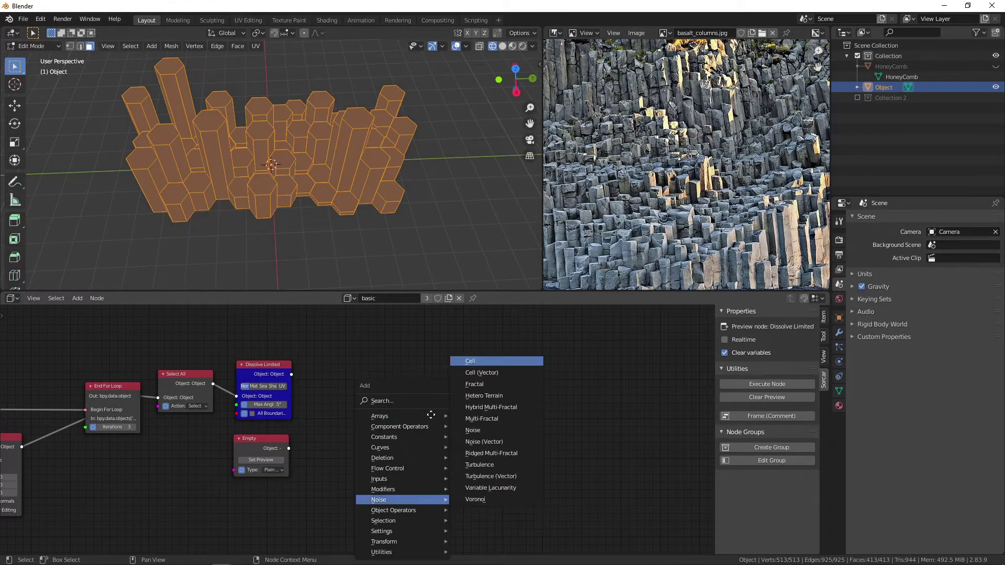
key("y")
key("Escape")
Step: Add a Set Name node and connect the Dissolve Limited output to its object input
key("shift+a")
key("s")
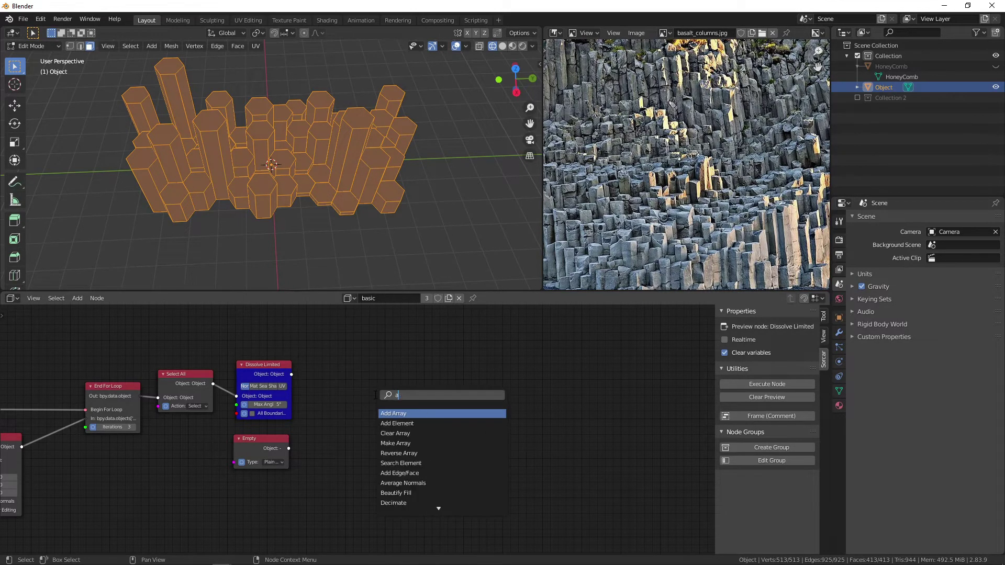
type("nme")
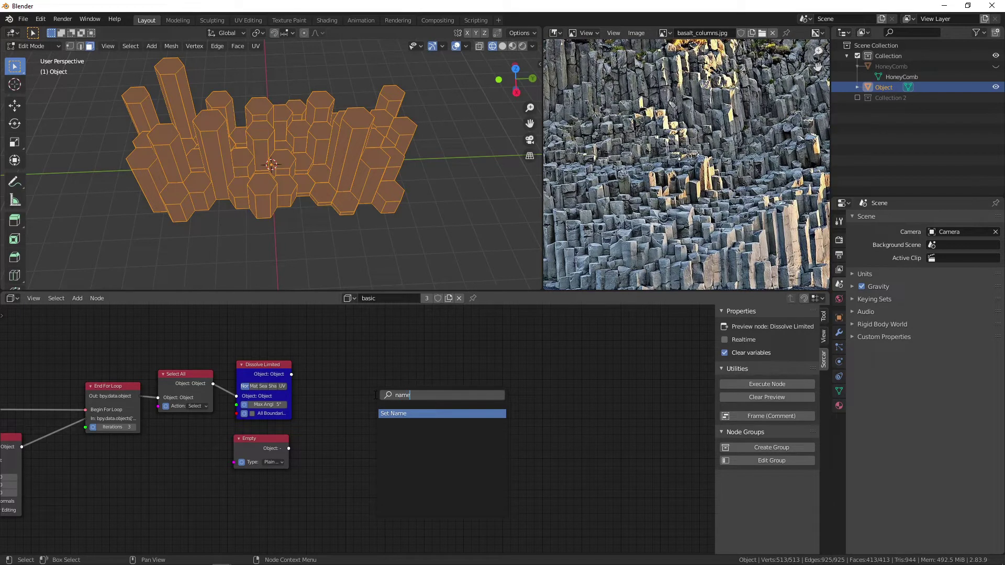
key("Return")
left_click(323, 359)
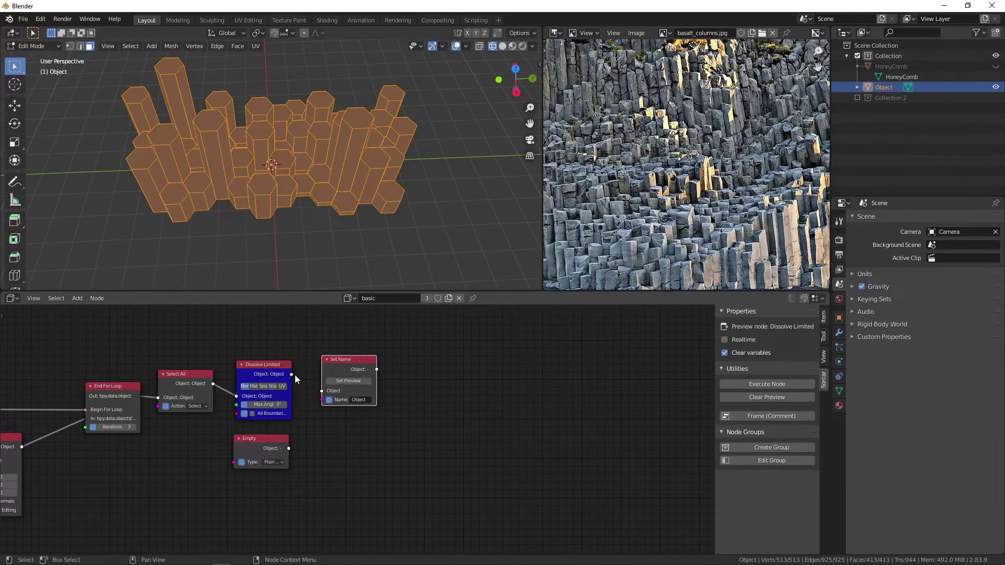
left_click_drag(295, 376, 306, 380)
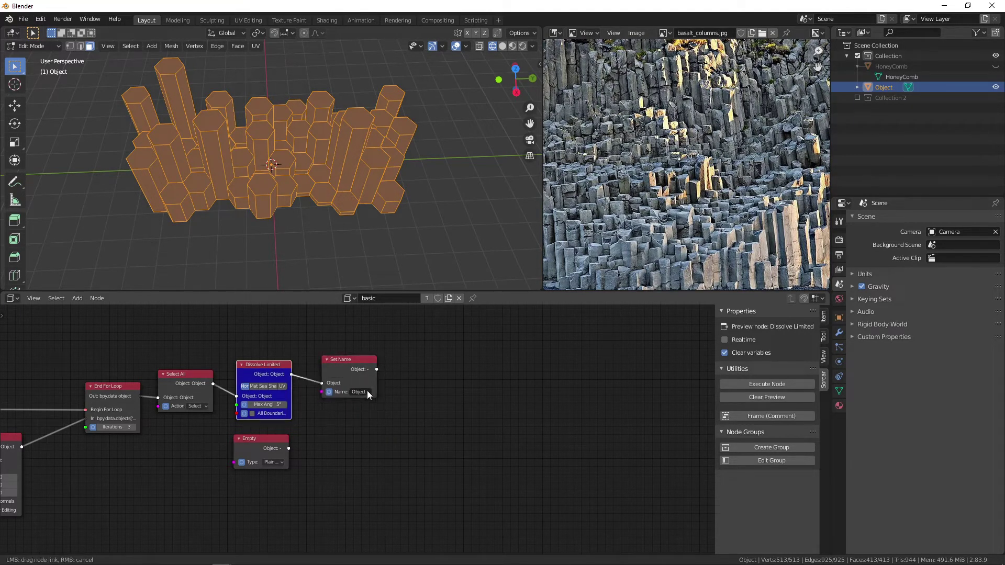
Step: Enter basalt_phys as the object name in the Set Name node
left_click_drag(368, 394, 368, 393)
double_click(359, 391)
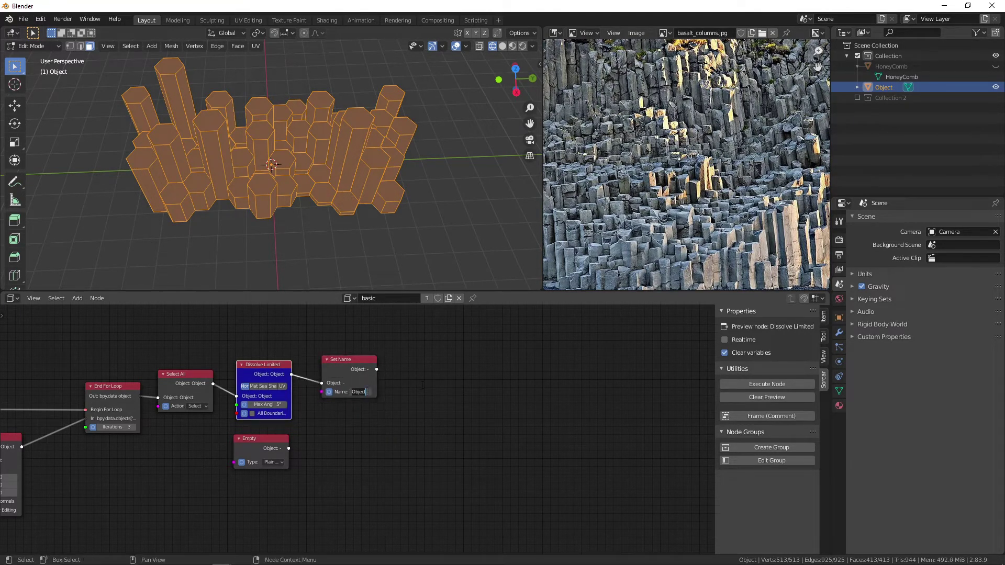
type("bas")
type("alt_phys")
key("Return")
Step: Preview the Set Name node and expand the basalt_phys object in the outliner
left_click(344, 359)
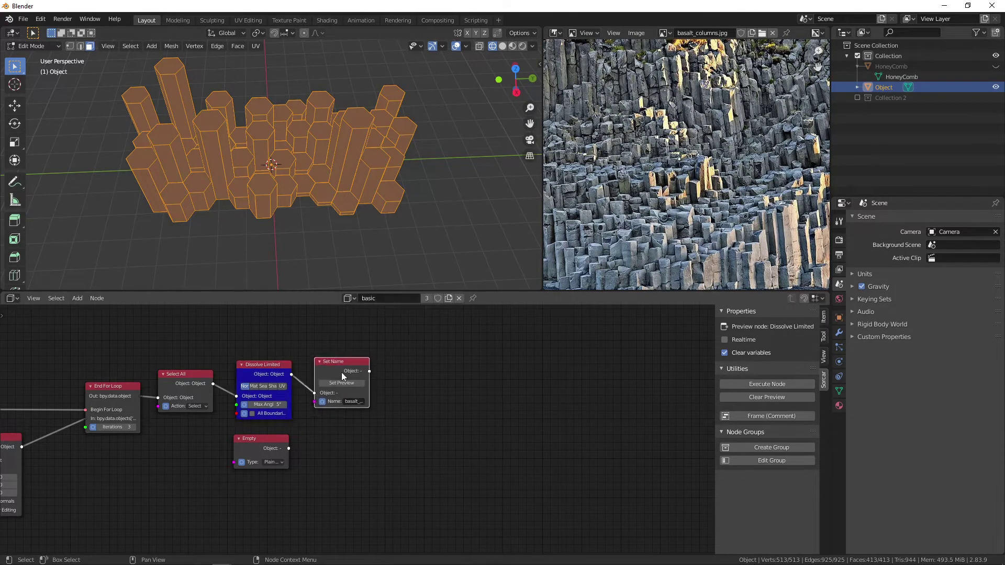
left_click(345, 383)
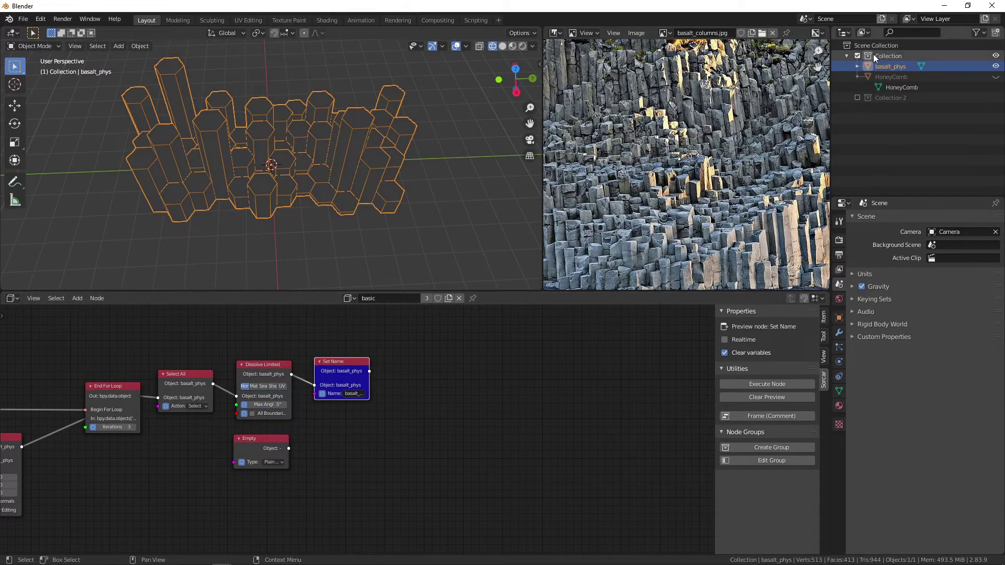
left_click(856, 66)
Step: Add a Material node and connect the Set Name output to its object input
key("shift+a")
mouse_move(471, 366)
type("smater")
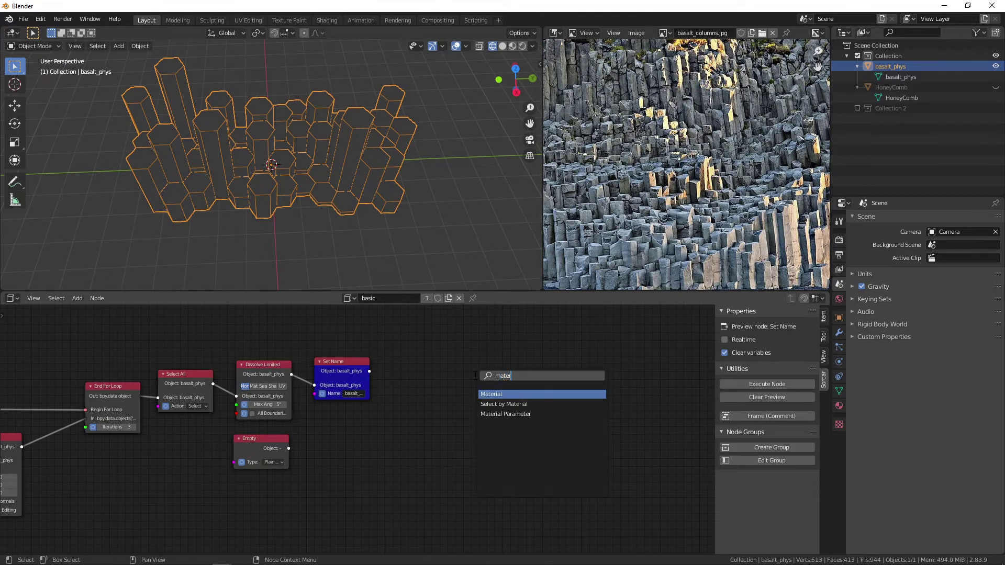
key("Return")
left_click(395, 358)
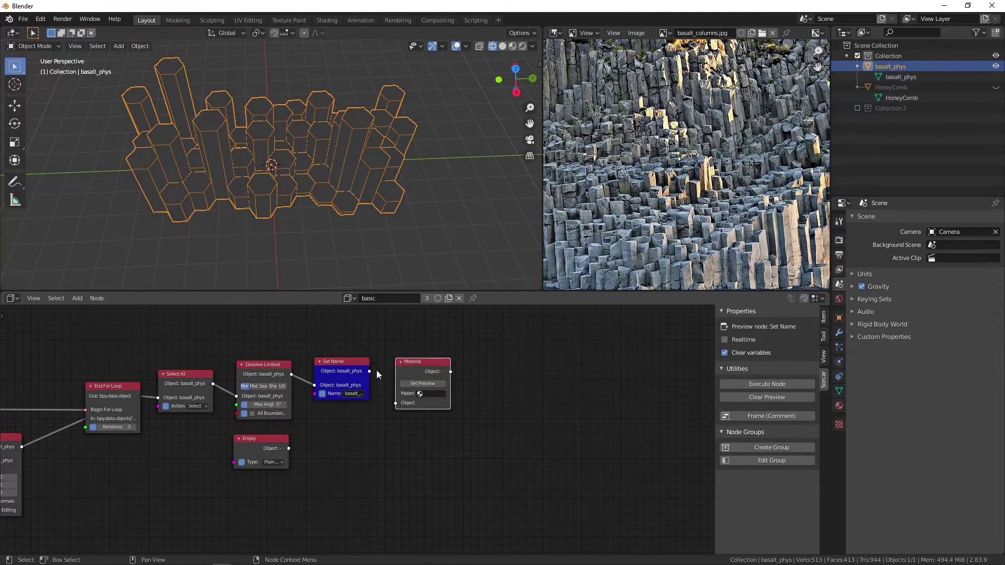
left_click_drag(368, 371, 395, 393)
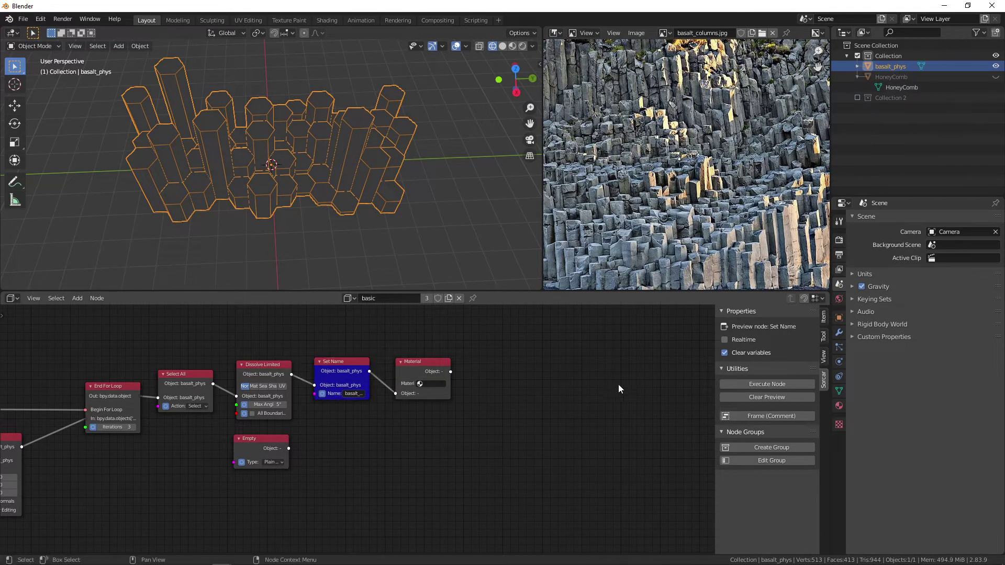
Step: Add a new brush texture and expand the preview of the basalt_phys object's material
left_click(839, 424)
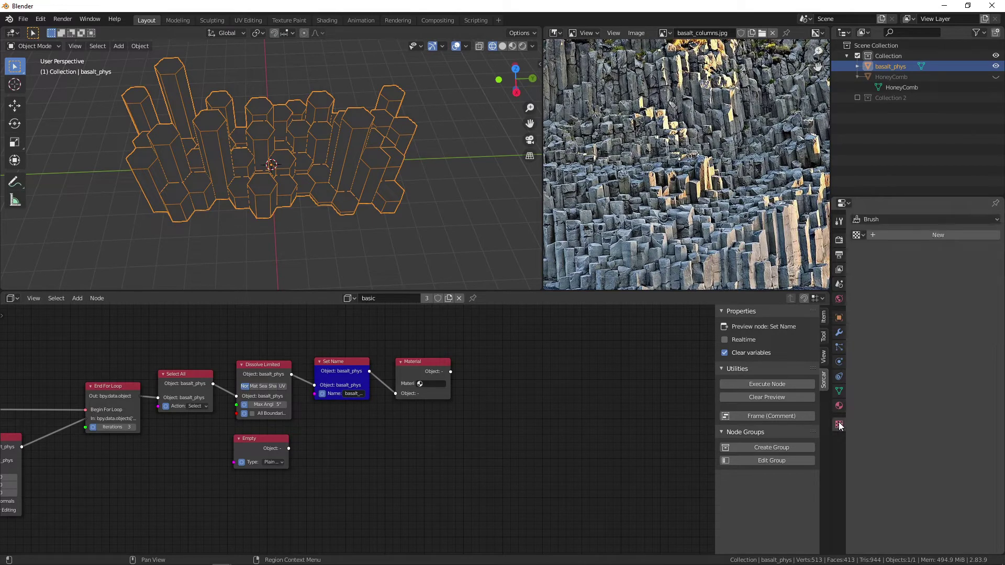
left_click(909, 234)
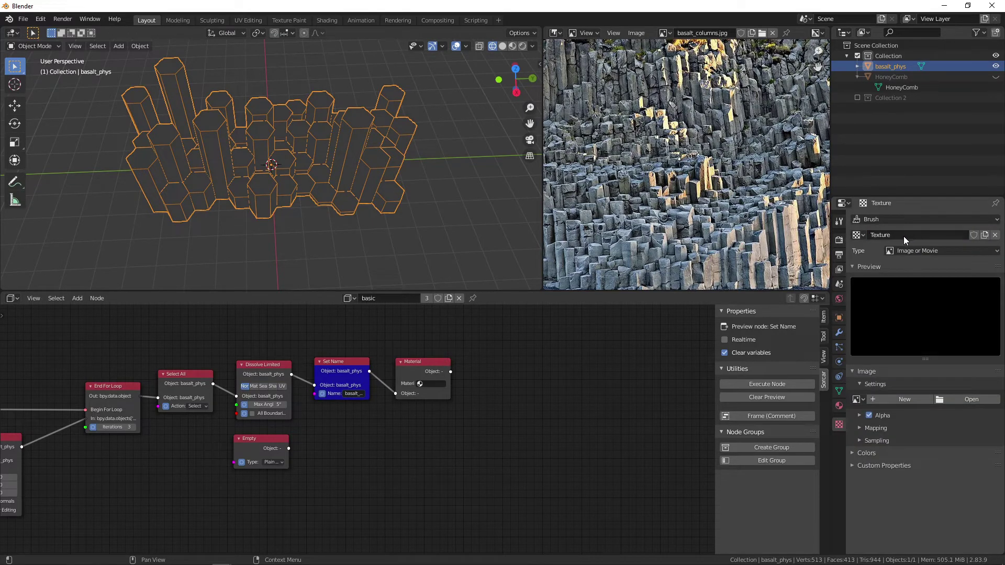
left_click(839, 406)
left_click(893, 264)
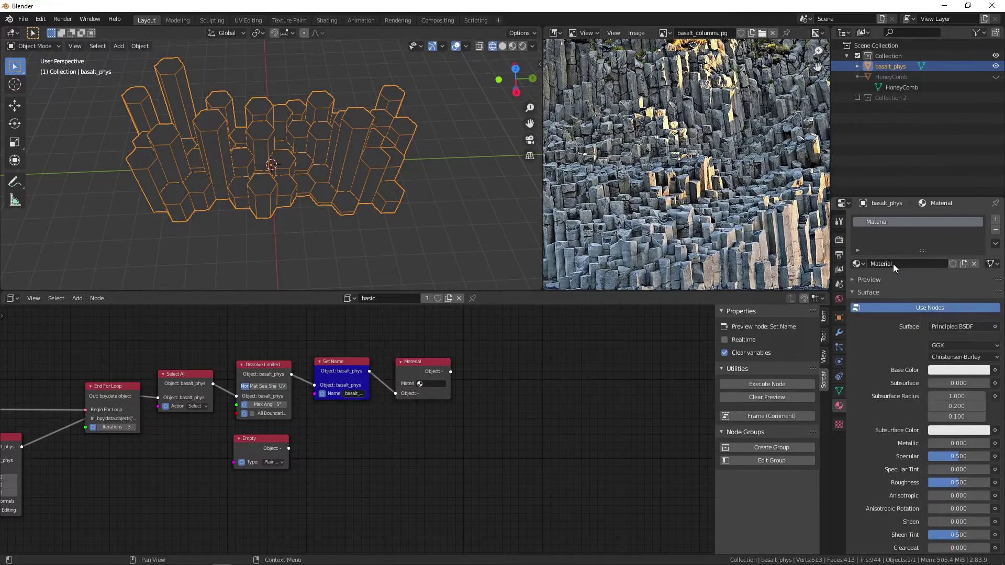
left_click(931, 281)
Step: Preview the Material node with Material assigned and expand basalt_phys down to its material in the outliner
left_click(420, 383)
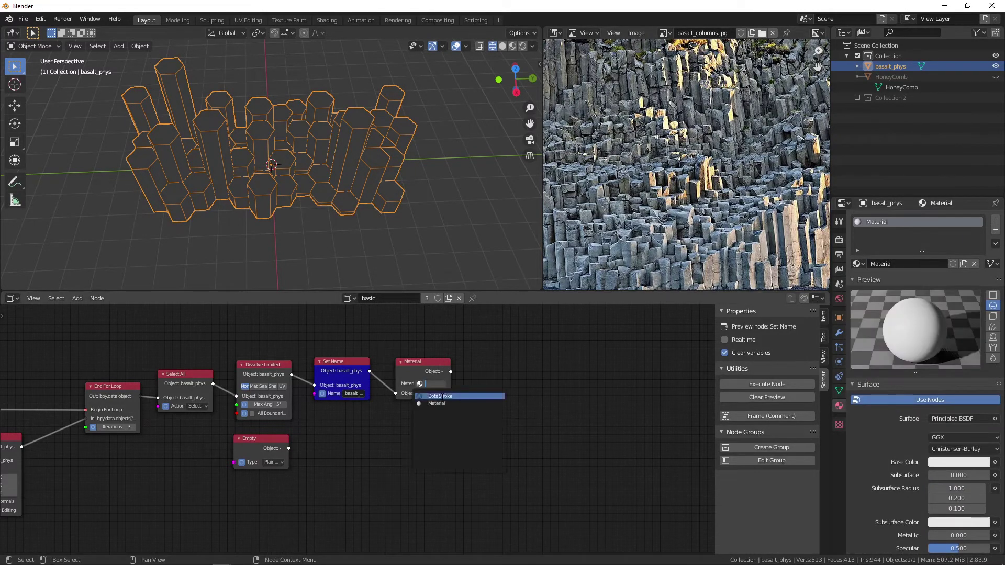
left_click(439, 403)
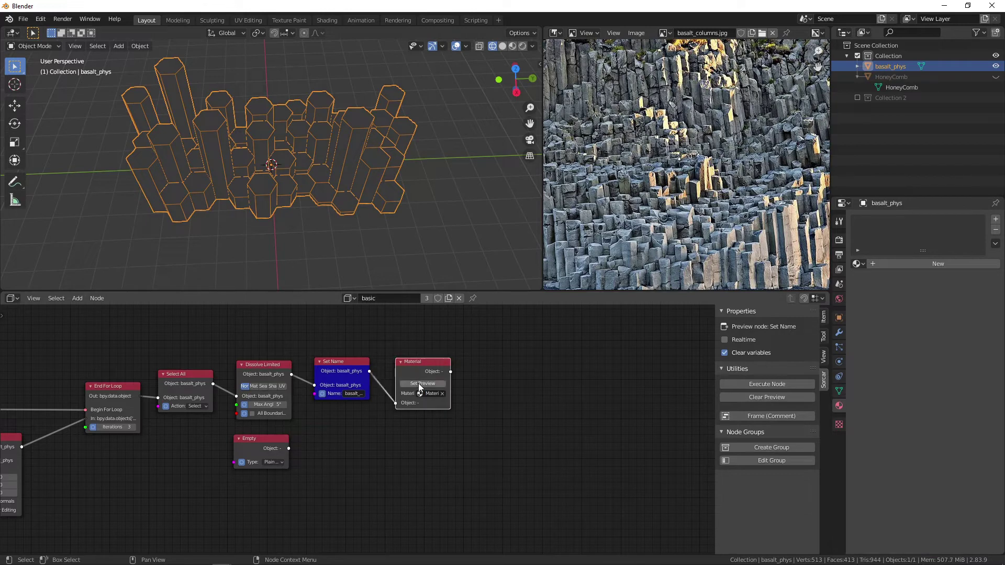
left_click(857, 66)
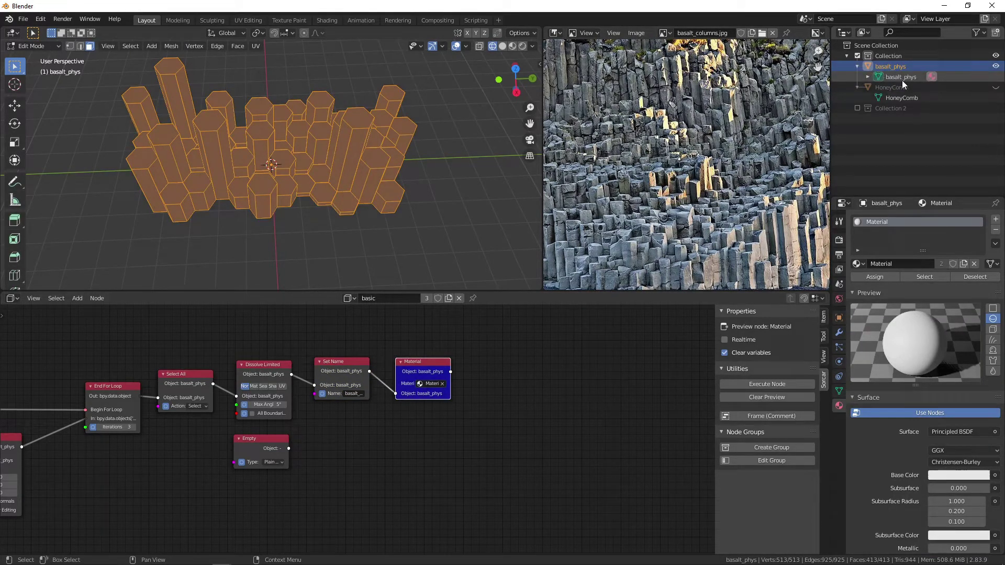
left_click(867, 77)
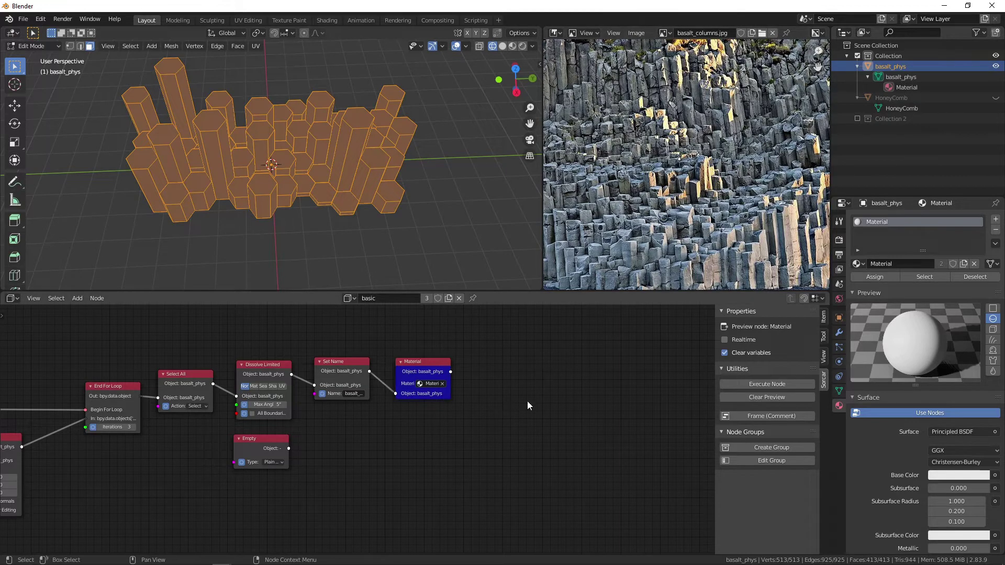
Step: Add a Parent node to the tree, just after the Material node
key("shift+a")
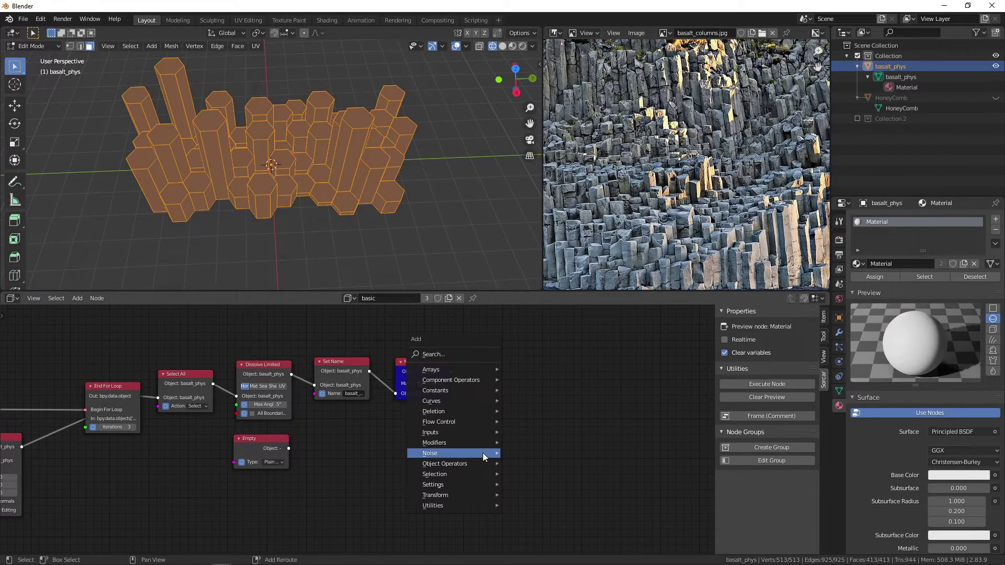
type("spare")
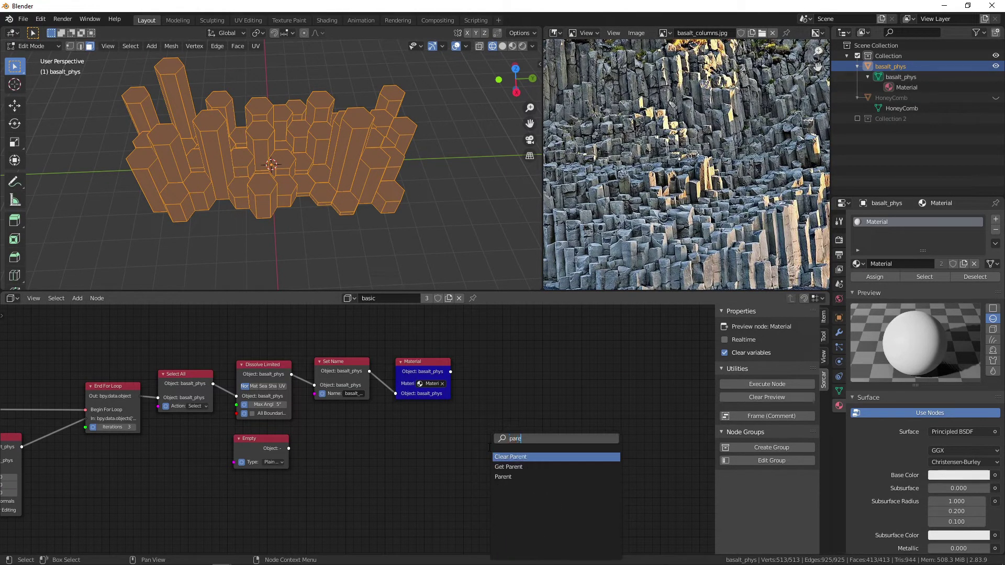
key("Down")
key("Down")
key("Return")
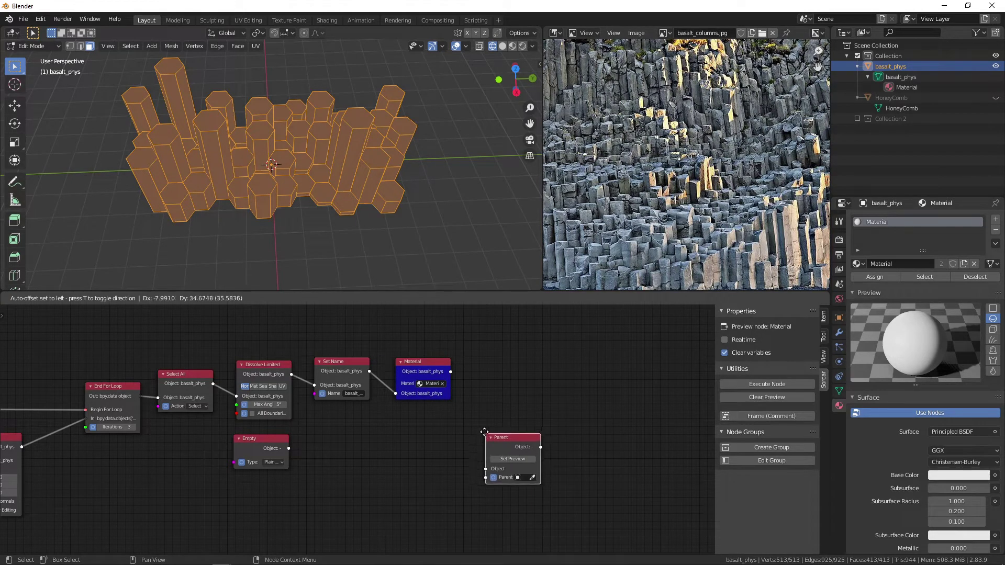
left_click(462, 405)
Step: Connect the Material output as the Parent node's object and the Empty output as its parent, and preview the node
left_click_drag(450, 372, 471, 439)
left_click_drag(289, 449, 492, 421)
left_click(502, 425)
Step: Insert a Set Name node into the link between the Empty and Parent nodes
key("shift+a")
type("s")
type("set pare")
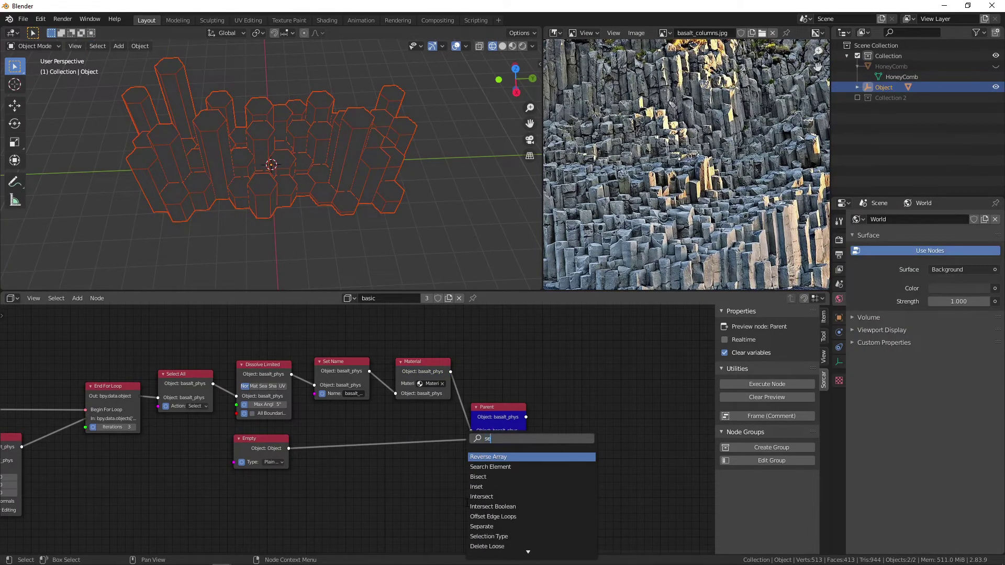
key("BackSpace")
key("BackSpace")
key("BackSpace")
key("BackSpace")
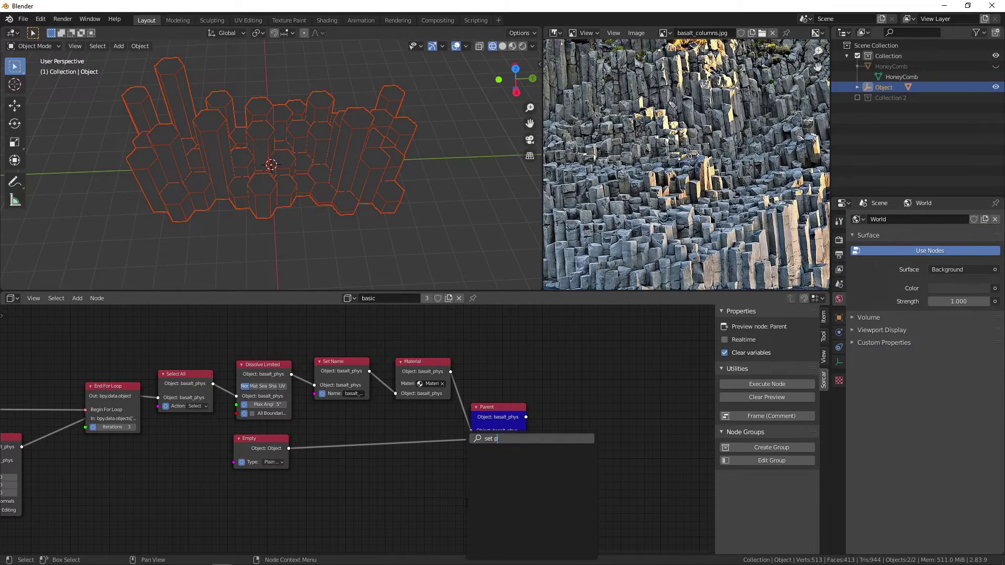
type("name")
key("Return")
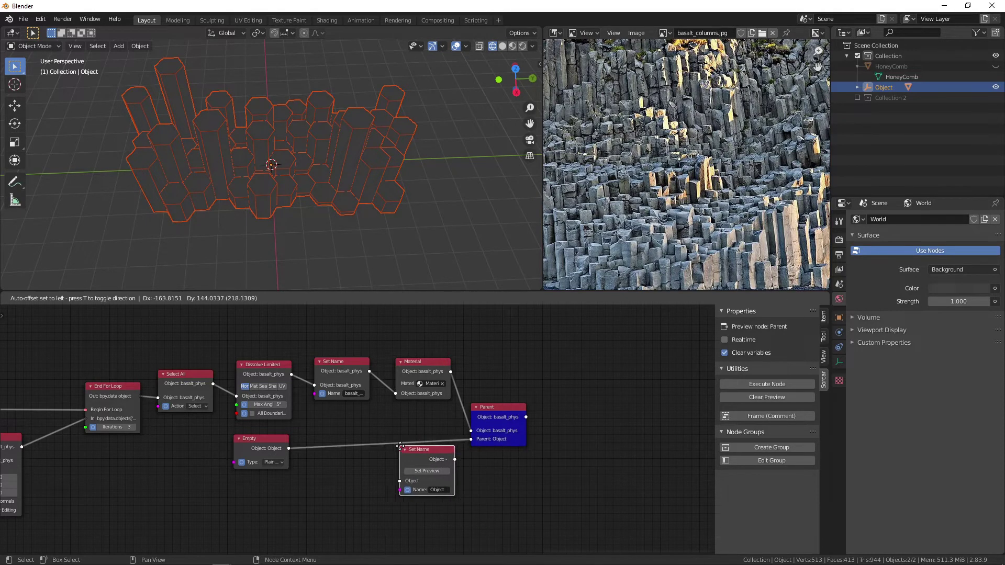
left_click(346, 433)
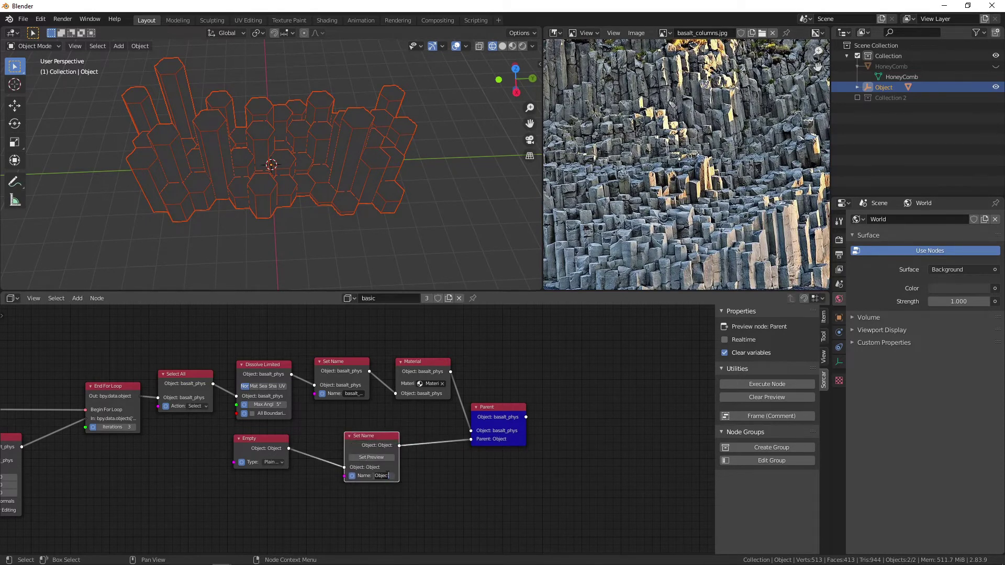
Step: Name the empty basalt_group in its Set Name node and expand it in the outliner
type("ba")
type("salt")
type("_group")
key("Return")
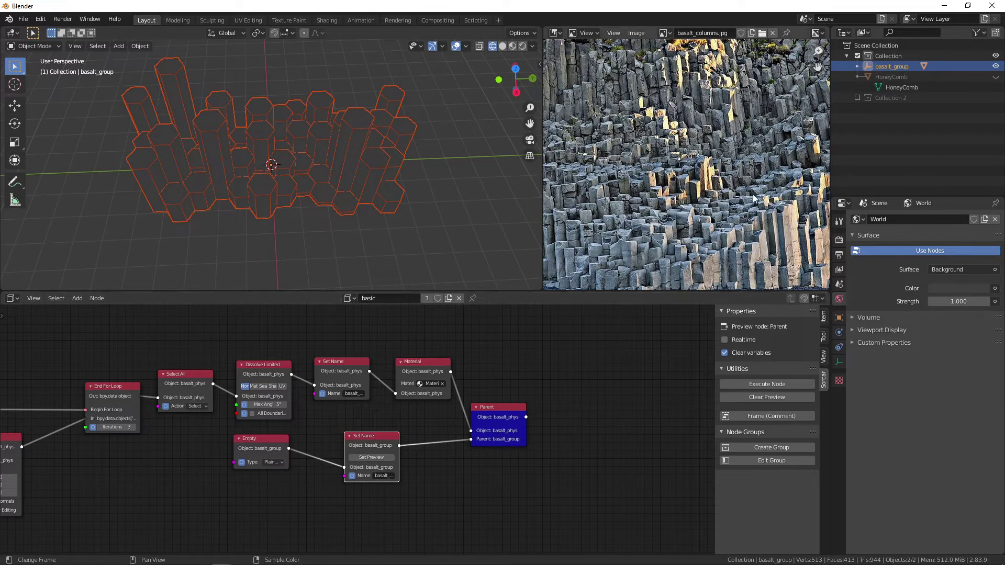
left_click(857, 67)
Step: Add a Duplicate Object node and connect the Parent output to its object input
middle_click_drag(613, 387, 460, 380)
key("shift+a")
left_click(481, 393)
type("duplic")
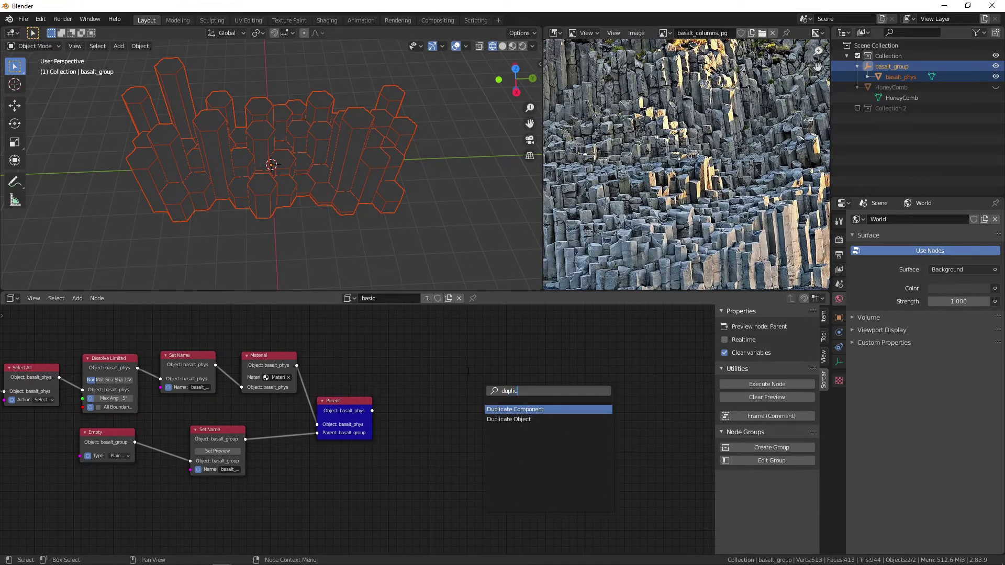
key("Down")
key("Return")
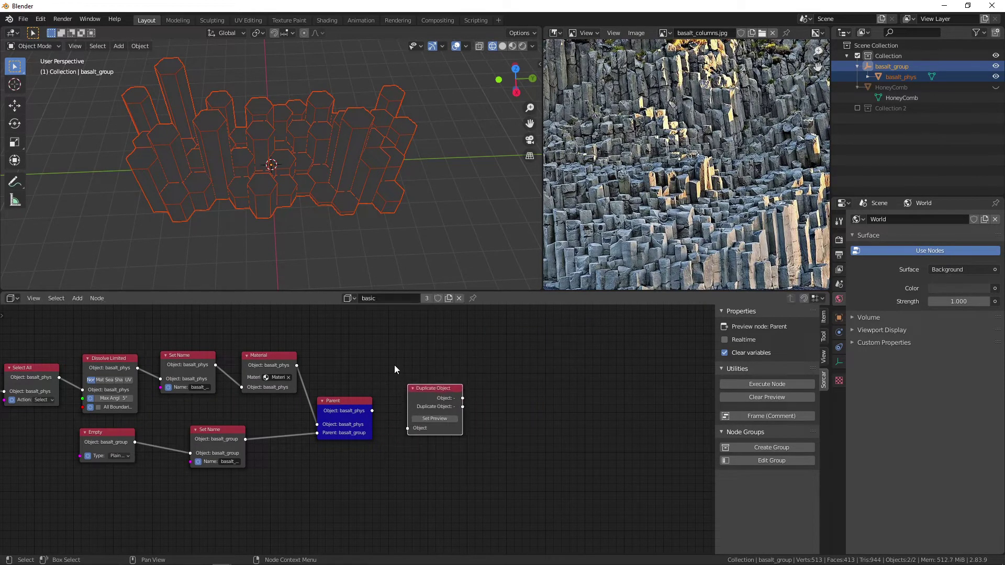
left_click_drag(372, 411, 449, 422)
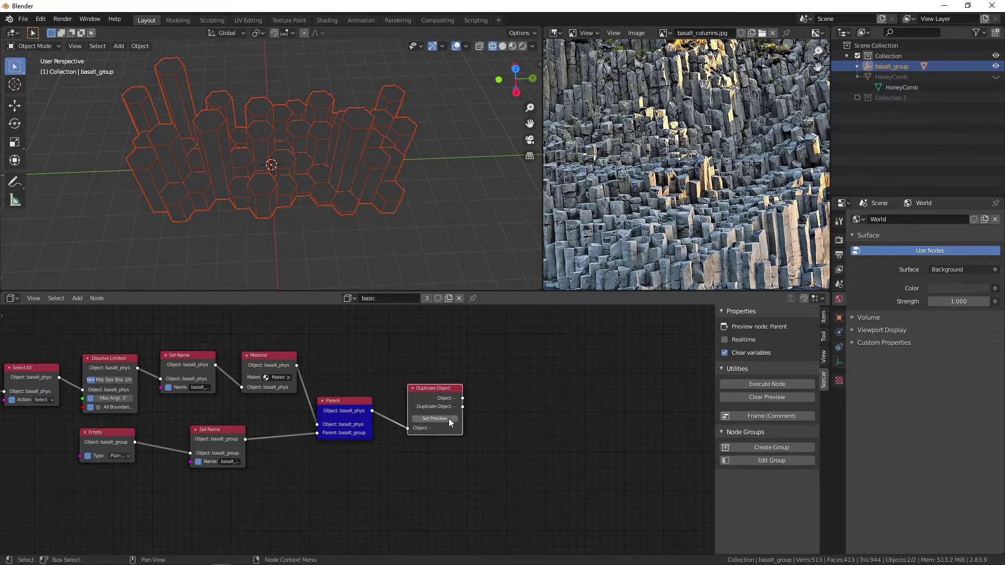
Step: Add a Set Name node and connect the duplicate object output of Duplicate Object to its object input
key("shift+a")
left_click(562, 394)
type("set name")
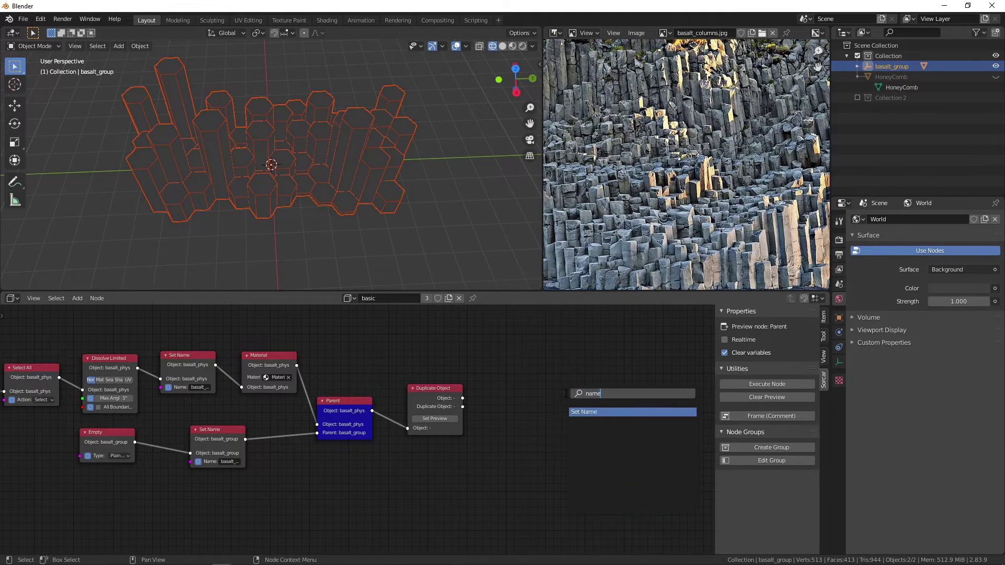
key("Return")
left_click(501, 385)
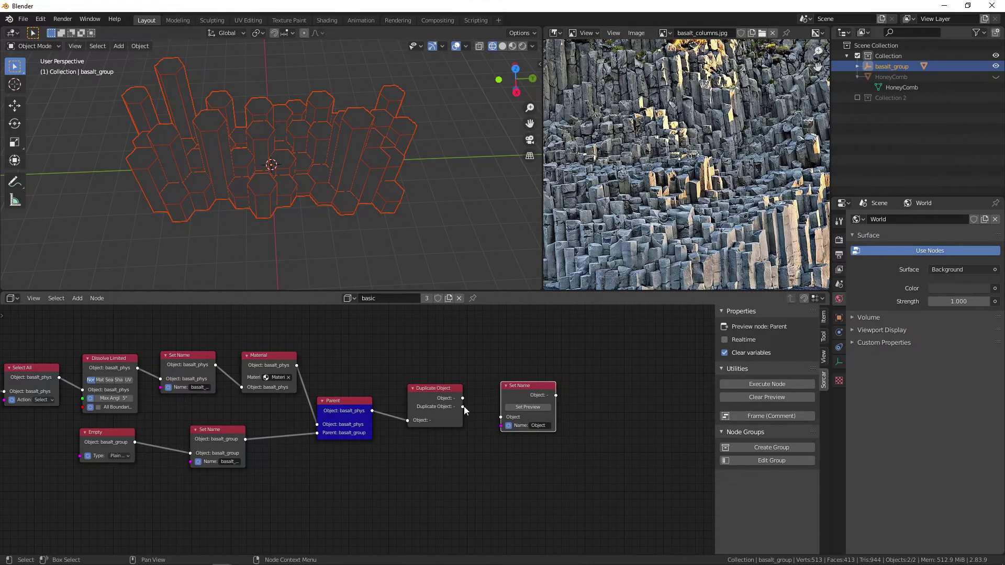
left_click_drag(462, 407, 494, 415)
Step: Name the duplicate basalt_lod1 in the new Set Name node and preview that node
left_click(549, 418)
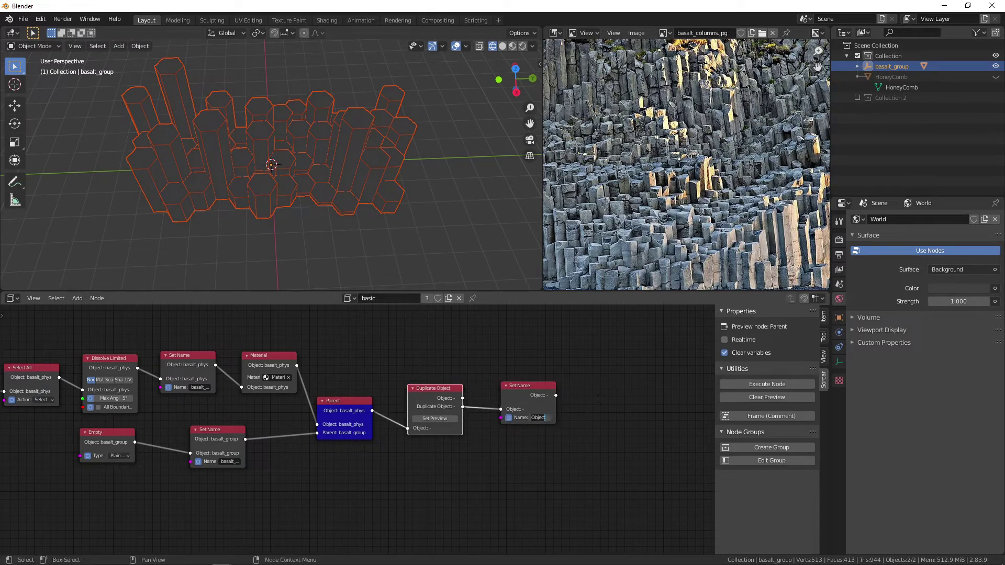
type("b")
type("asalt_")
type("lod1")
key("Return")
left_click(534, 406)
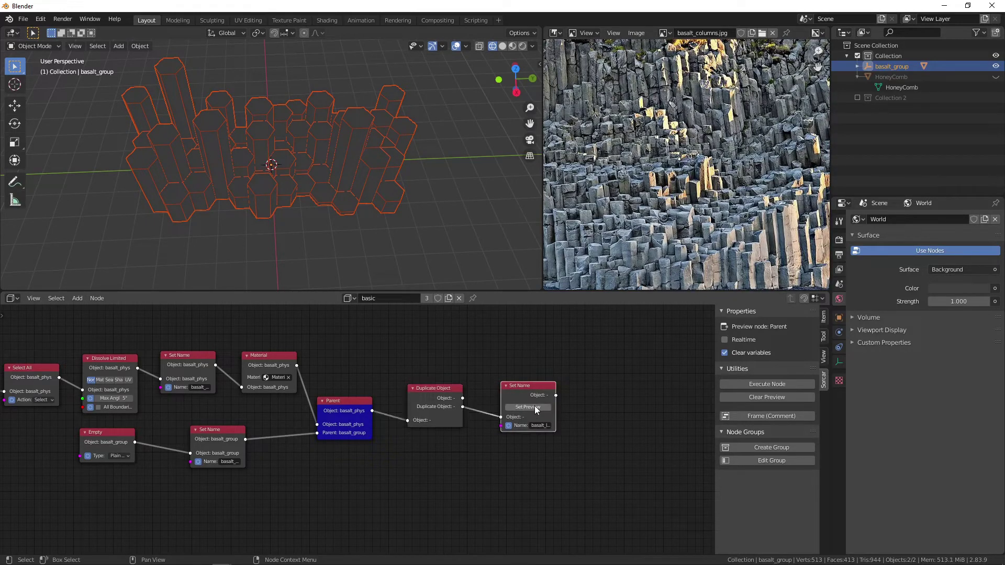
left_click(534, 406)
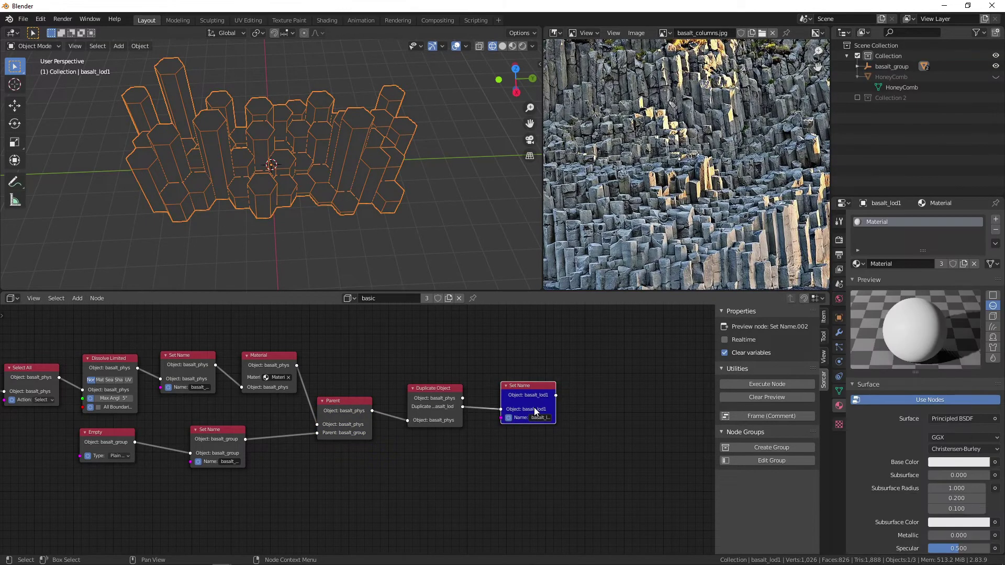
Step: Expand basalt_group and its child objects in the outliner, and move the last Set Name node closer to Duplicate Object
left_click(857, 66)
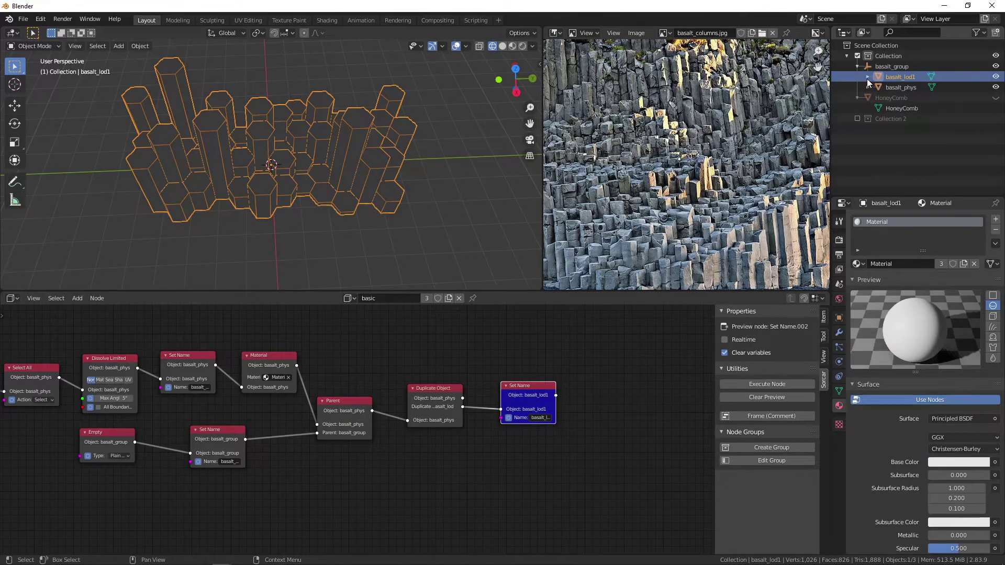
left_click(868, 97)
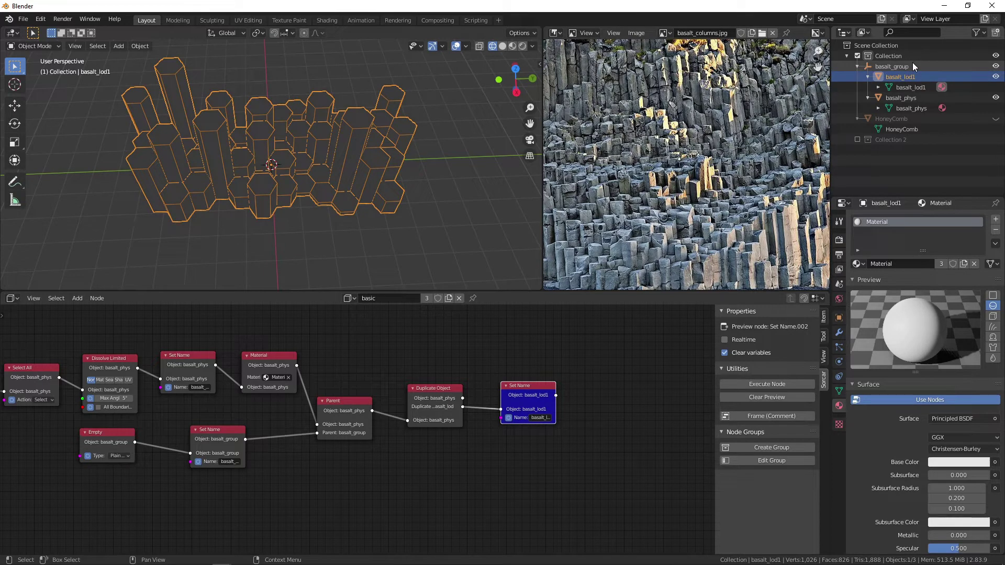
middle_click_drag(667, 380, 595, 375)
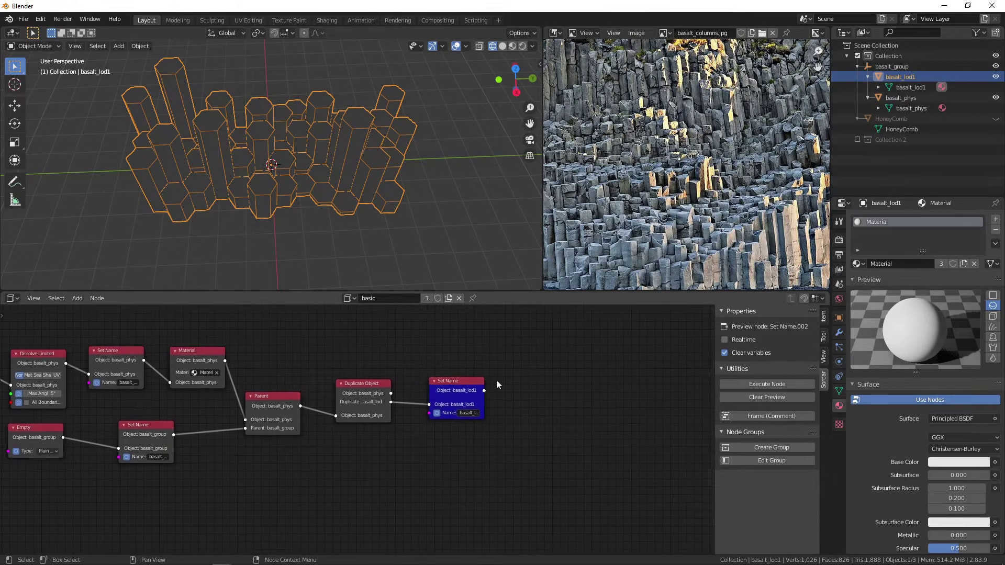
left_click_drag(461, 381, 441, 379)
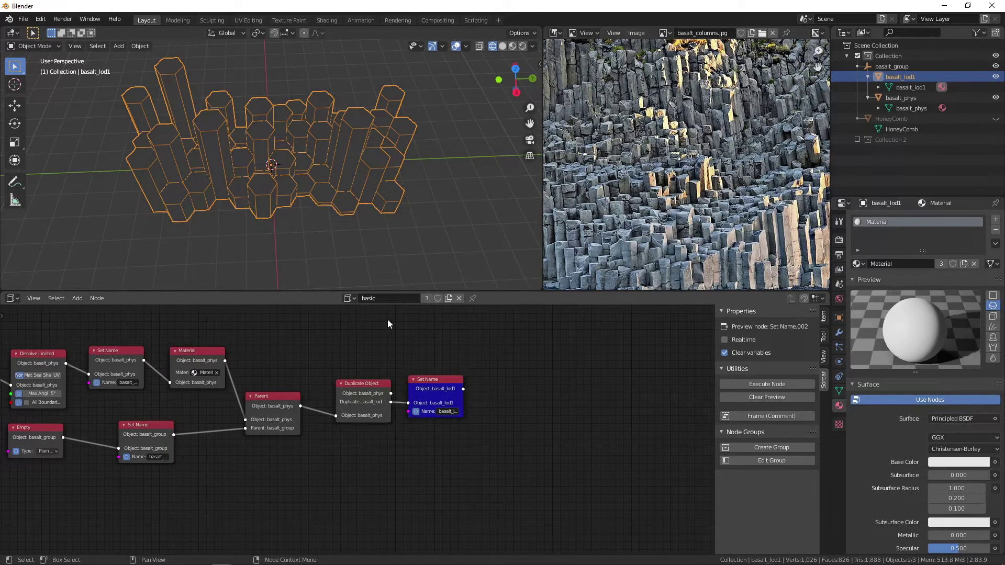
Step: Create a new node tree and name it lod0
left_click(352, 299)
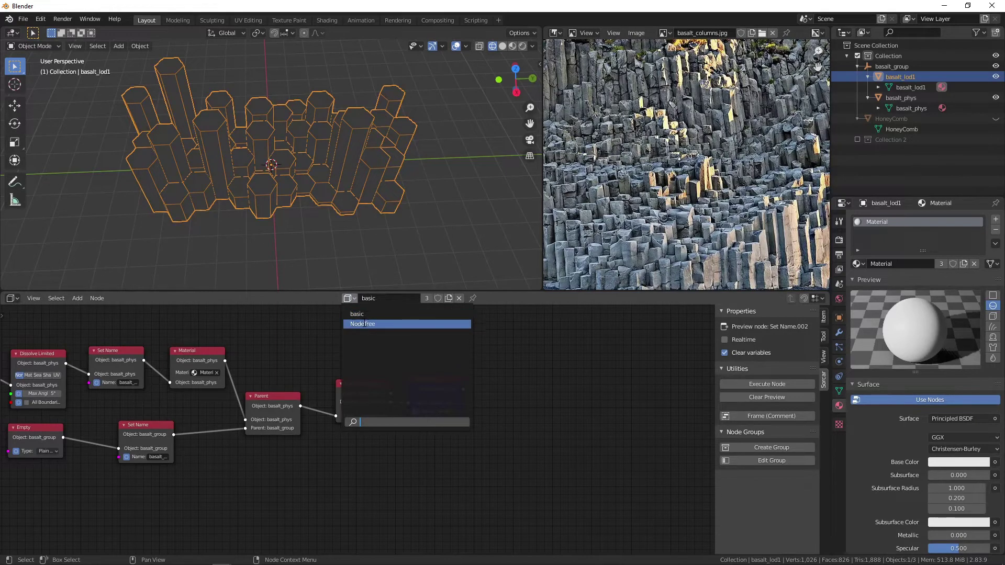
left_click(448, 298)
double_click(402, 300)
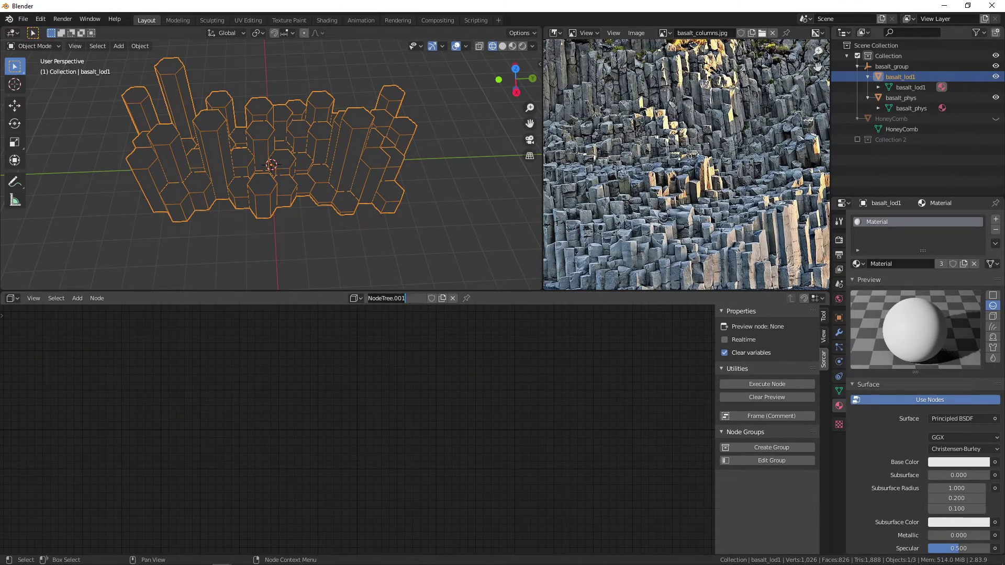
type("lod0")
key("Return")
key("shift+a")
mouse_move(185, 420)
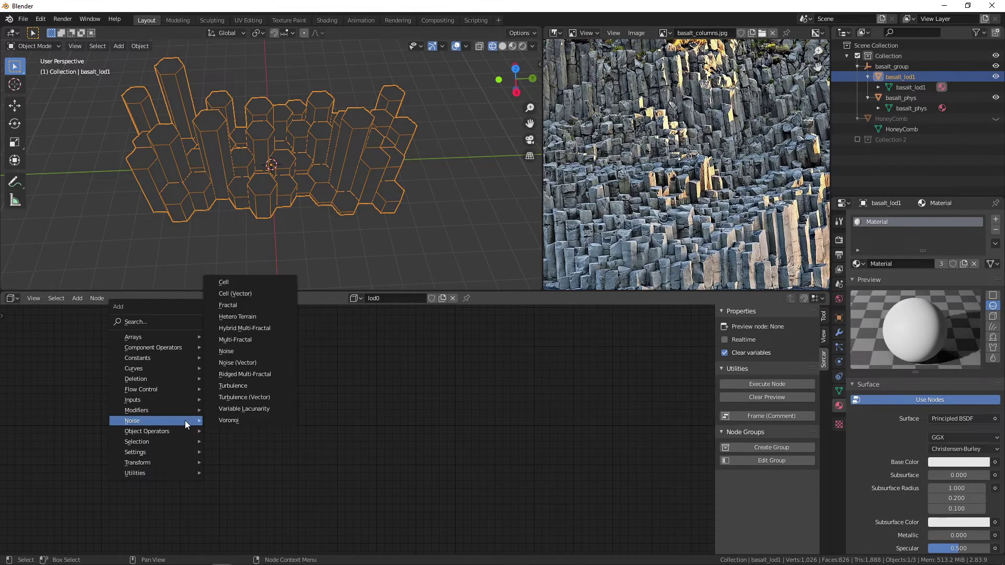
left_click(213, 409)
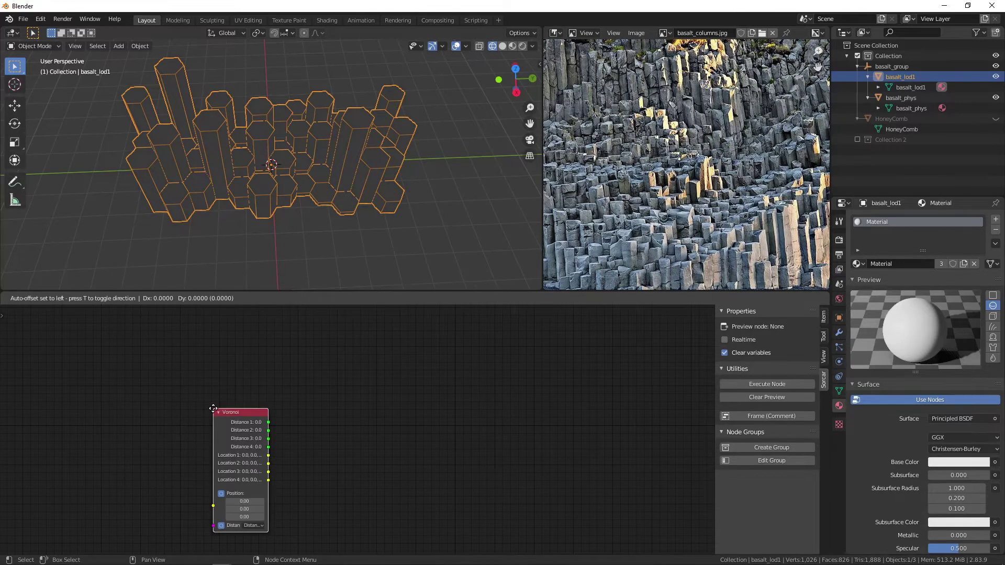
key("Escape")
key("F3")
type("import")
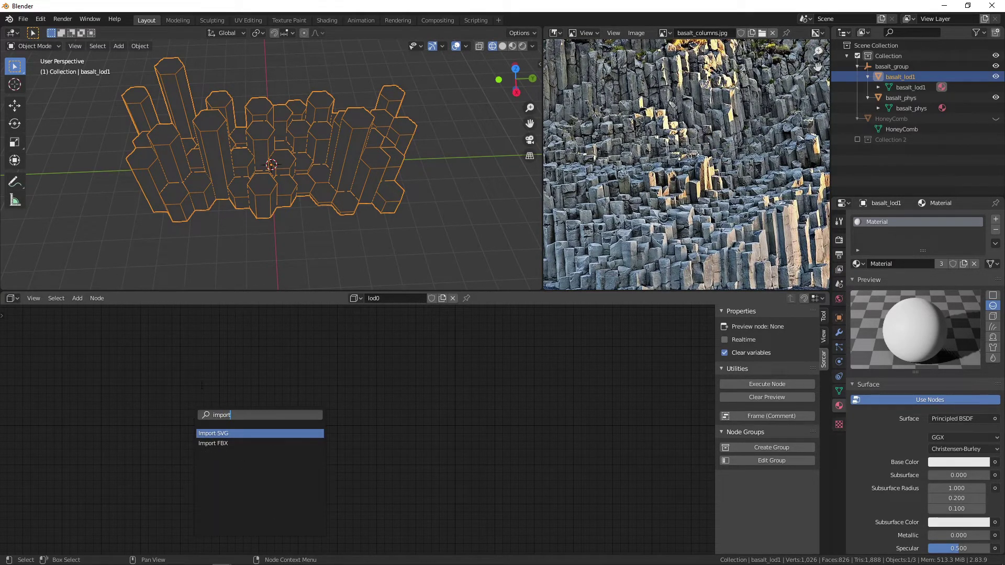
key("Escape")
Step: Add a Custom Object node to the lod0 node tree
key("shift+a")
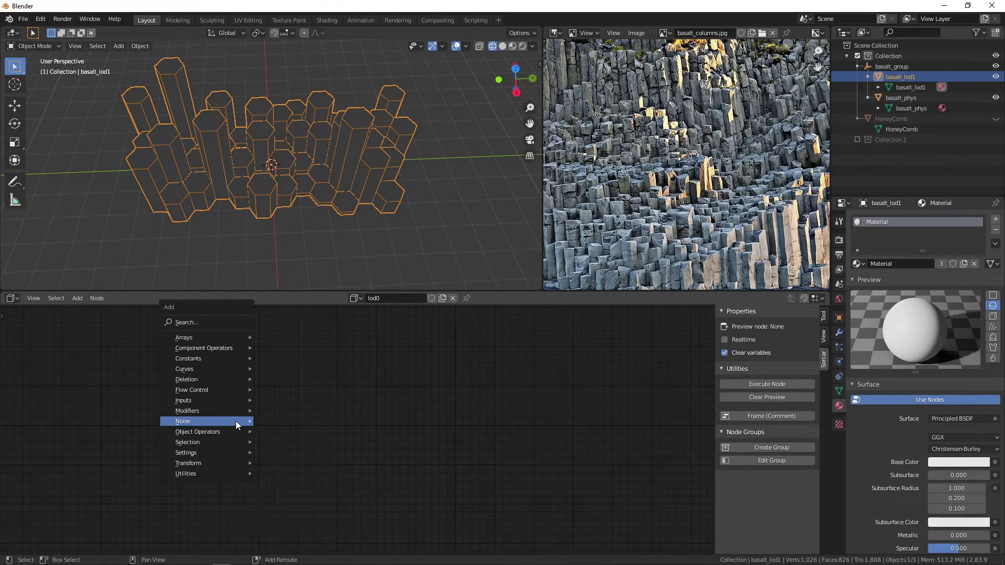
type("scusto")
left_click(261, 450)
left_click(187, 457)
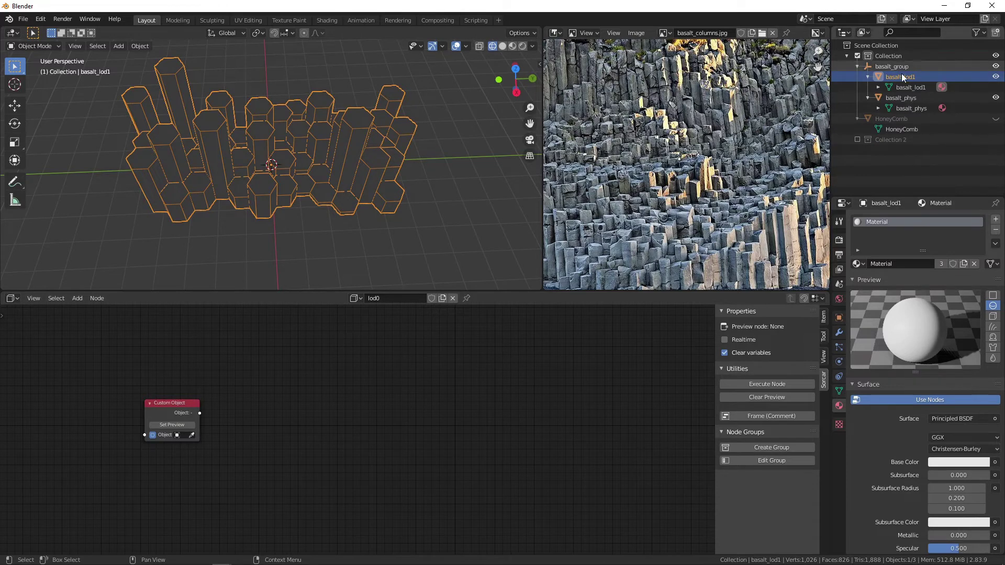
Step: Assign basalt_lod1 to the Custom Object node and preview it with basalt_phys hidden
left_click(178, 435)
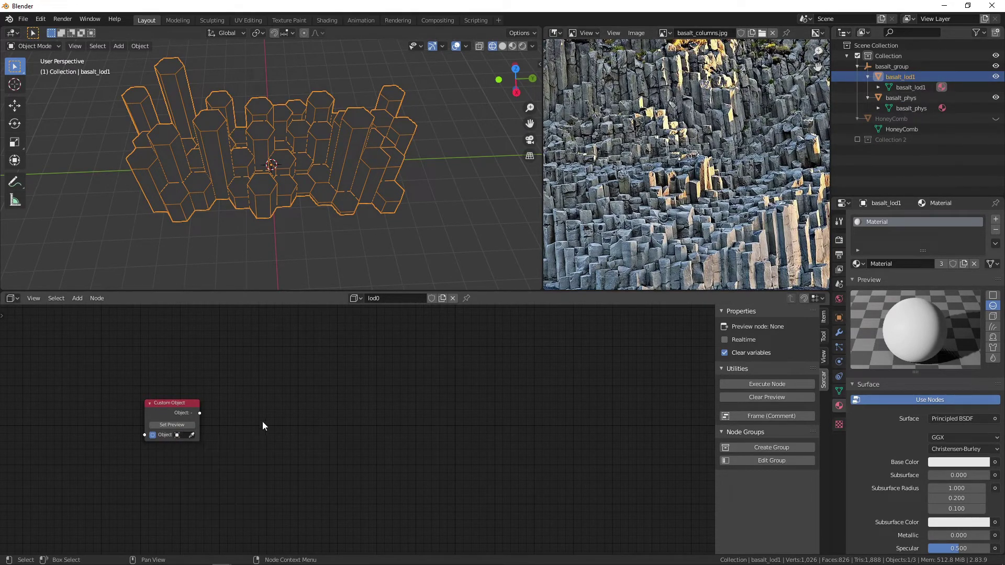
left_click(178, 435)
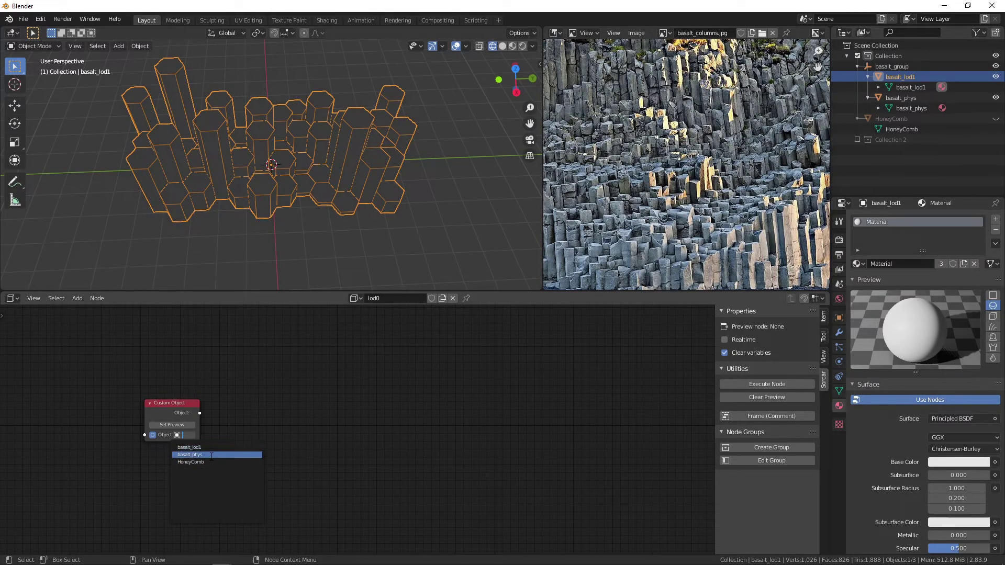
left_click(213, 448)
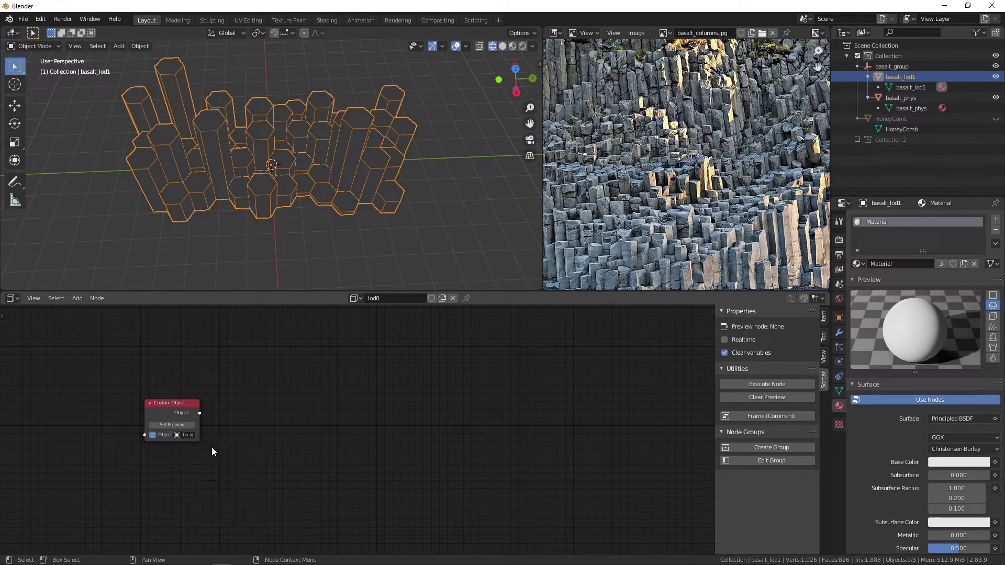
left_click(173, 425)
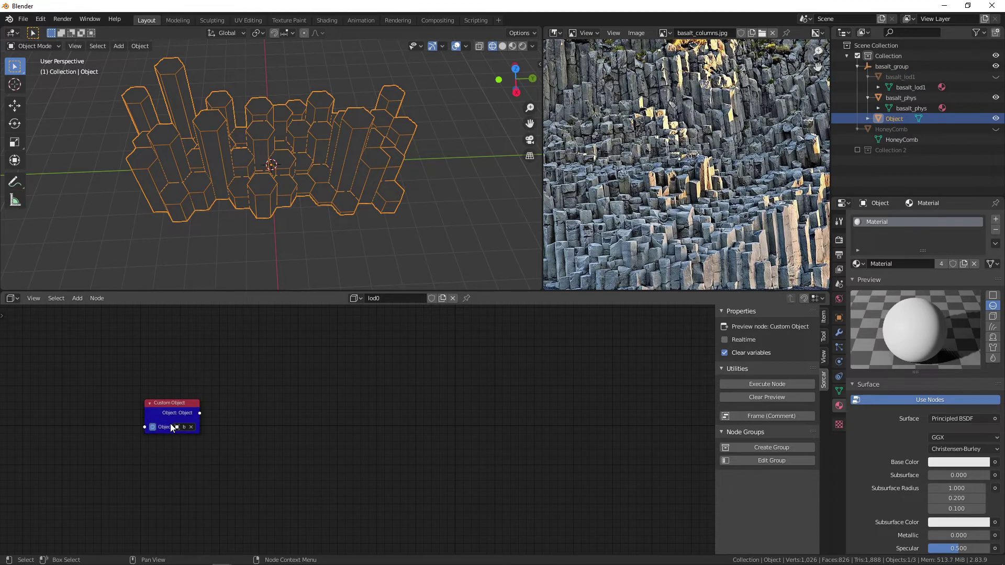
left_click(995, 98)
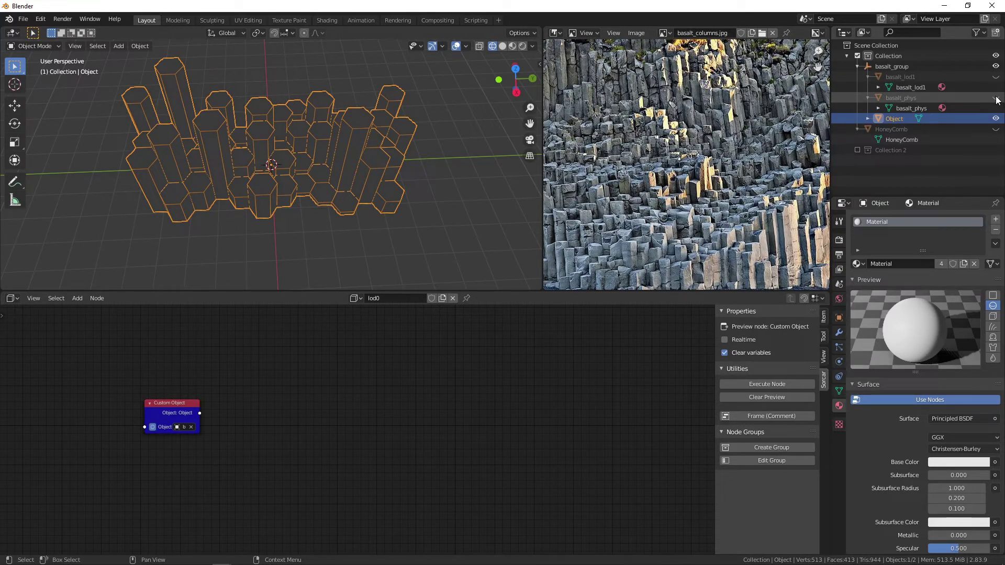
left_click_drag(176, 404, 152, 399)
Step: Add a Select by Normal node and connect the Custom Object output to its object input
key("shift+a")
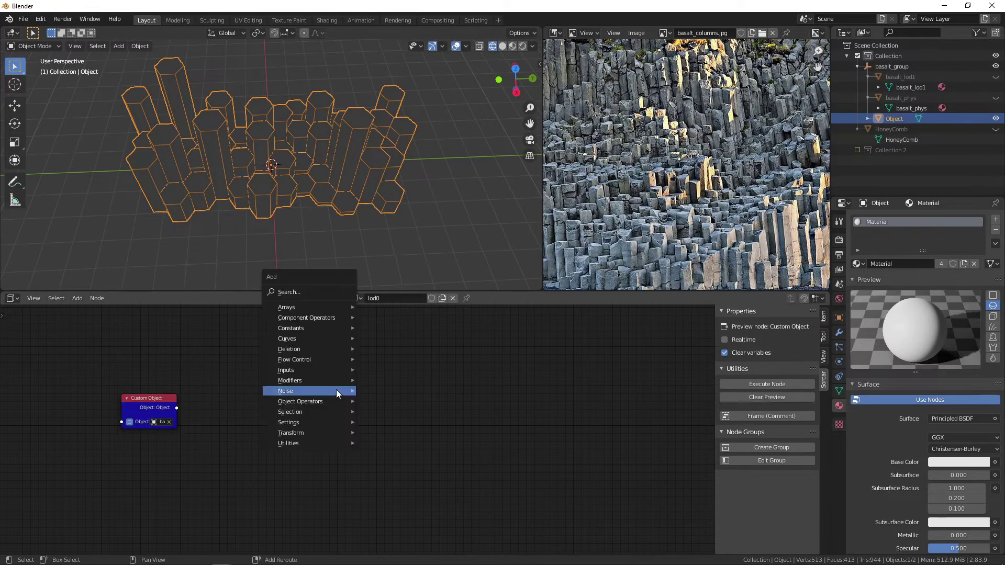
key("s")
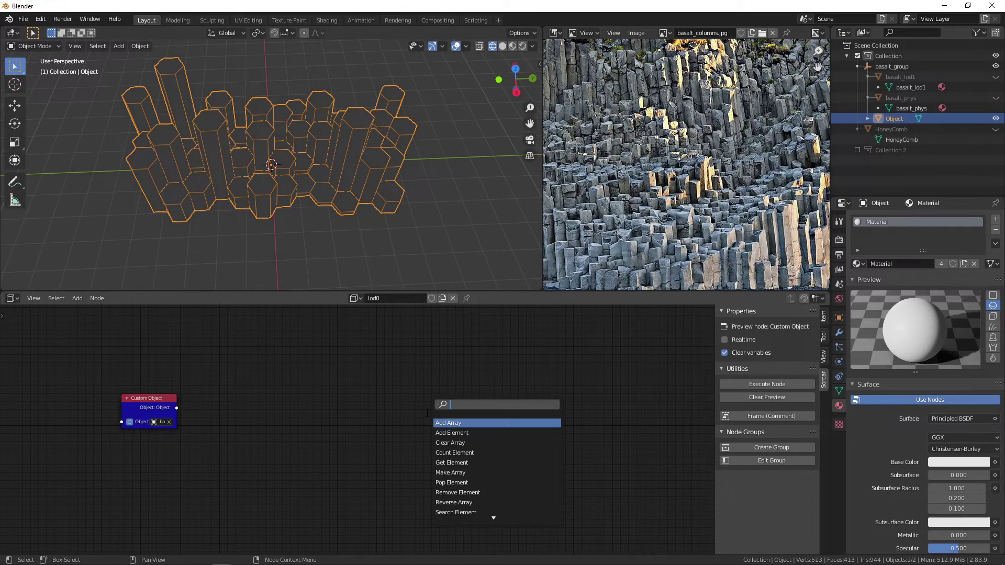
type("selec")
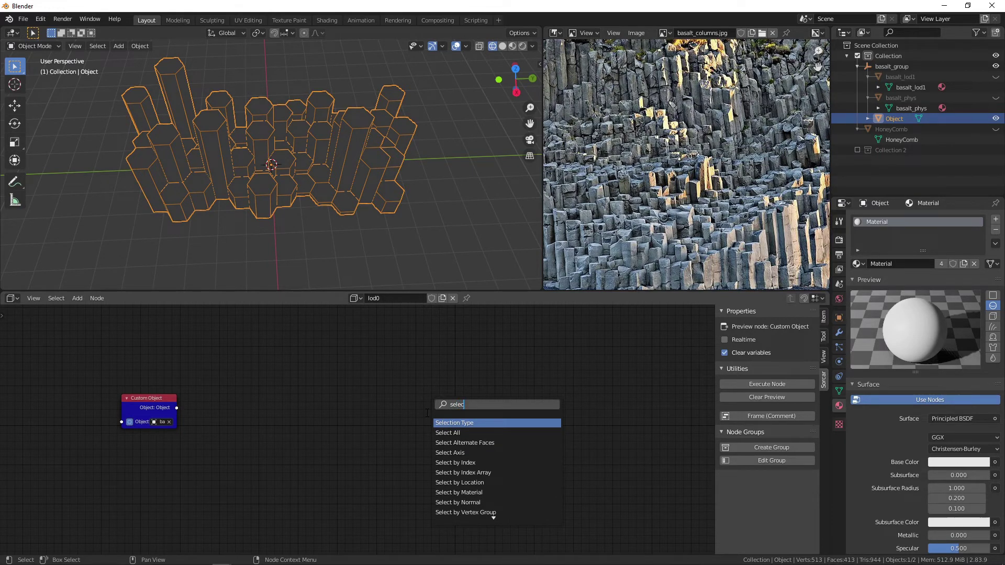
left_click(469, 502)
left_click(261, 431)
mouse_move(176, 407)
left_mouse_down()
mouse_move(223, 367)
mouse_move(262, 354)
mouse_move(257, 382)
left_mouse_up()
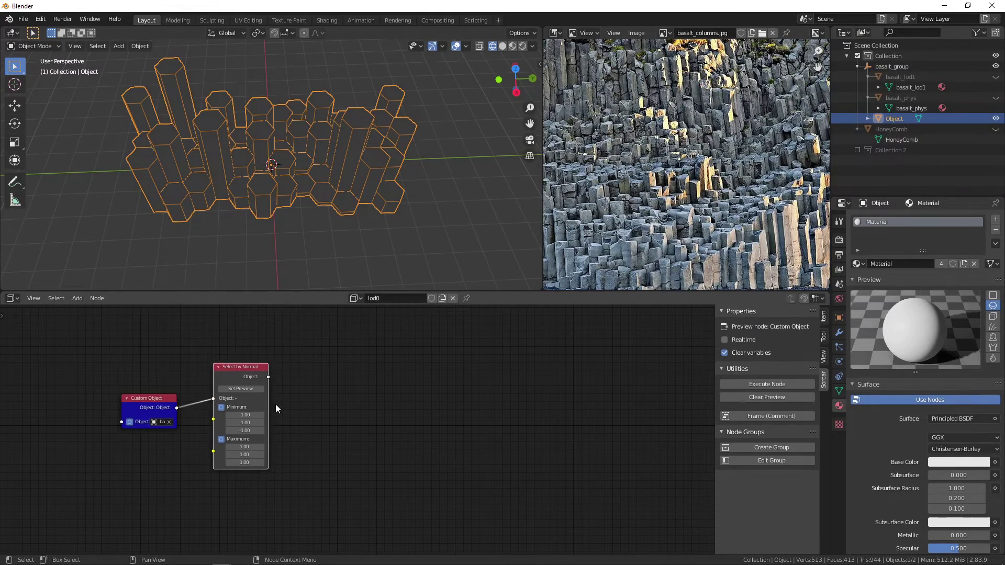
Step: Set the minimum X and Y of the Select by Normal node to -0.3
left_click(245, 414)
key("BackSpace")
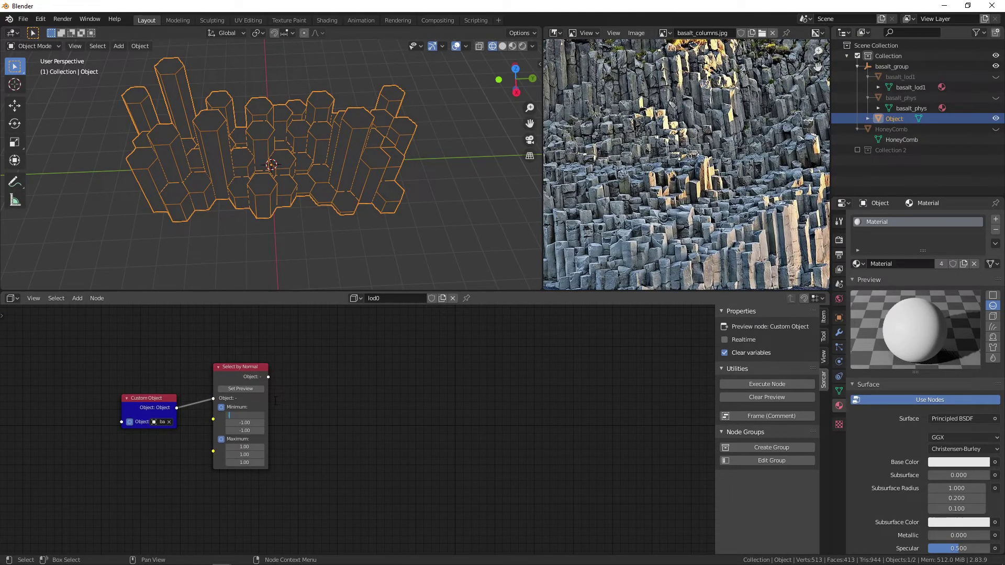
key("BackSpace")
type("-.3")
key("Return")
left_click(246, 422)
type("-.3")
key("Return")
Step: Set the maximum X and Y of the Select by Normal node to 0.3
left_click(248, 448)
key("BackSpace")
type(".3")
key("Return")
left_click(244, 454)
type(".3")
key("Return")
Step: Set the minimum Z of the Select by Normal node to -0.99 and preview the node
left_click(257, 431)
type("-.99")
key("Tab")
key("Return")
left_click(242, 387)
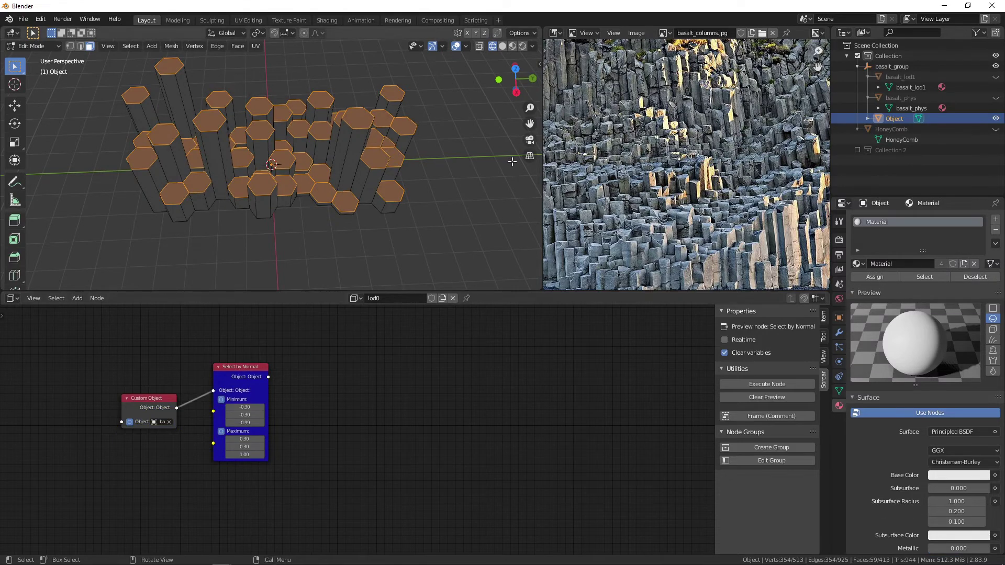
Step: Try a Bevel Modifier node fed by Select by Normal, previewing it and showing its hidden sockets
key("shift+a")
left_click(373, 396)
type("beve")
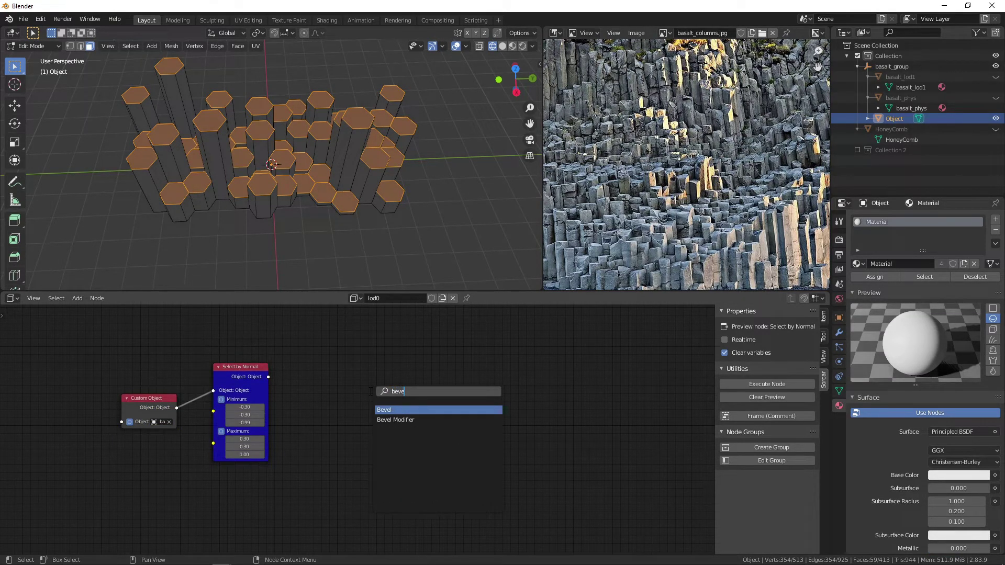
key("Down")
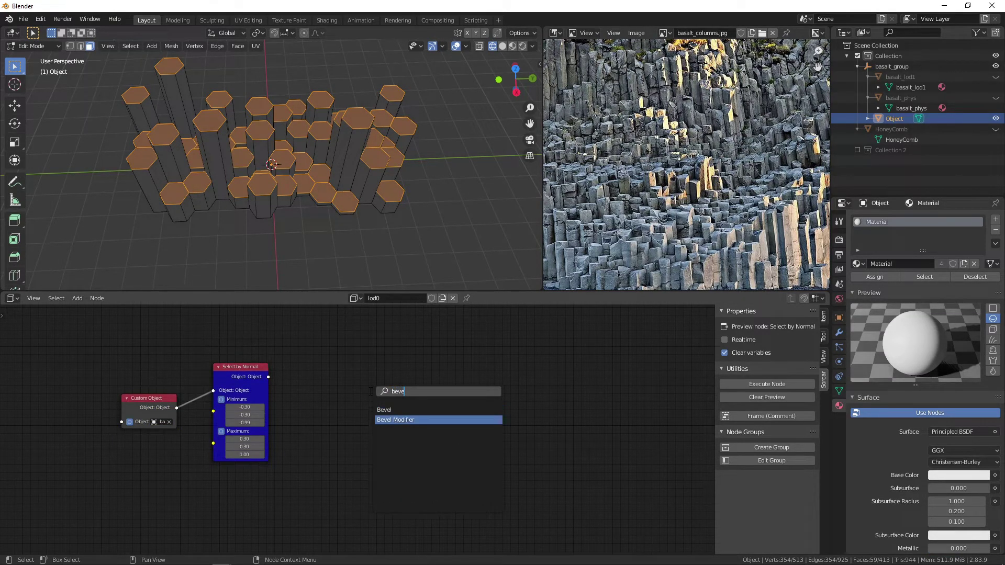
key("Return")
left_click_drag(268, 377, 316, 406)
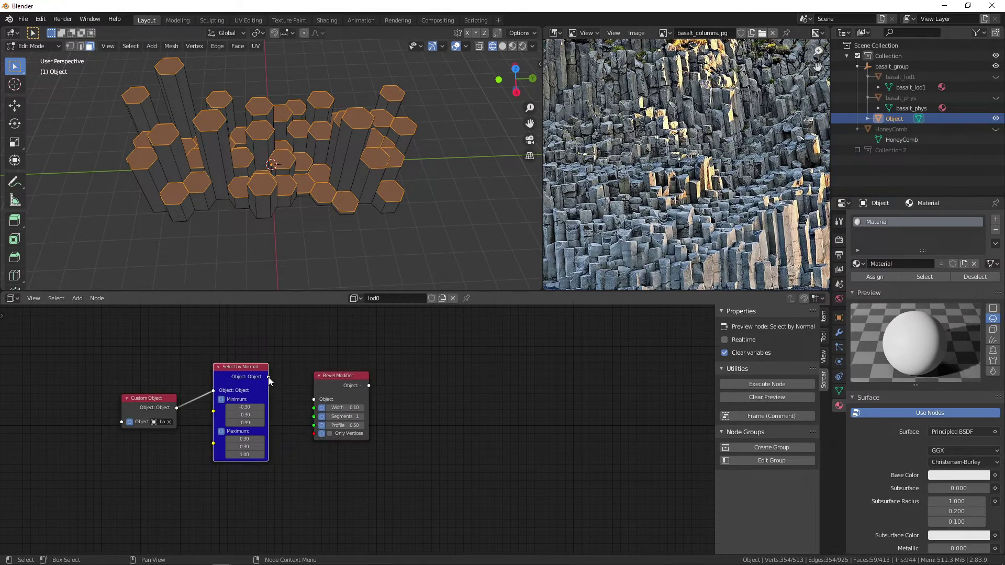
left_click(348, 395)
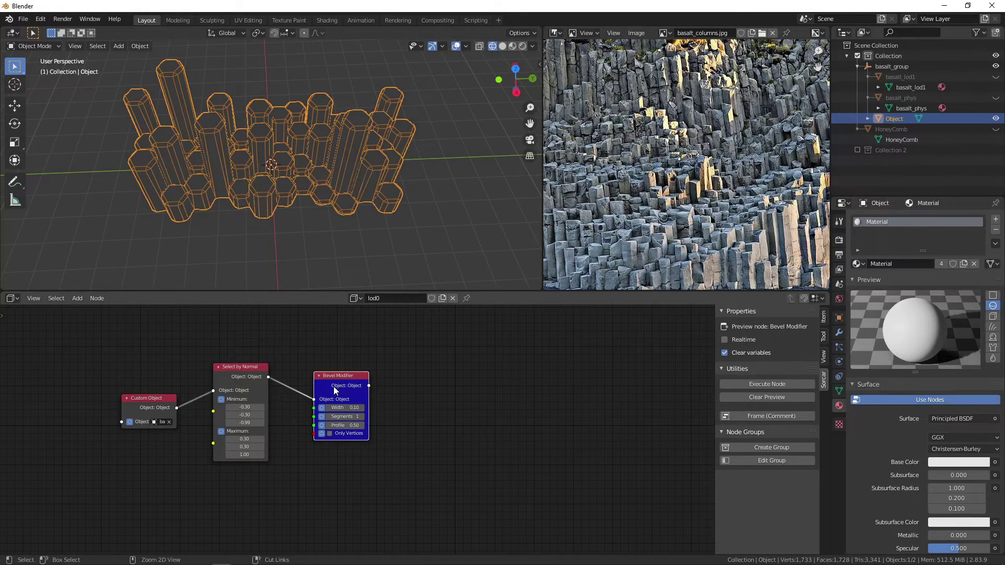
key("ctrl+h")
left_click_drag(338, 377, 320, 347)
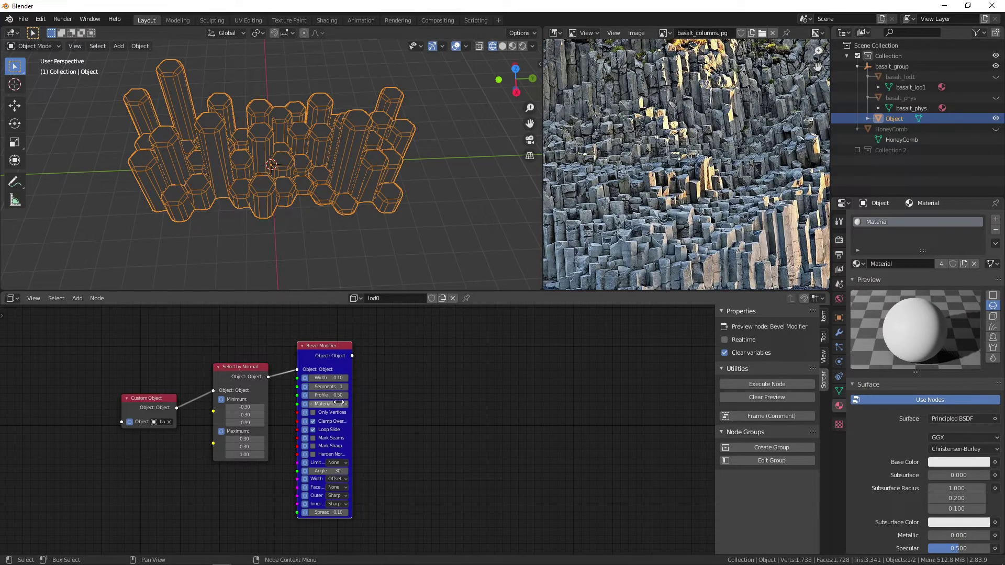
Step: Add a Bevel node to the lod0 tree, beside the Bevel Modifier node
key("shift+a")
left_click(508, 403)
type("be")
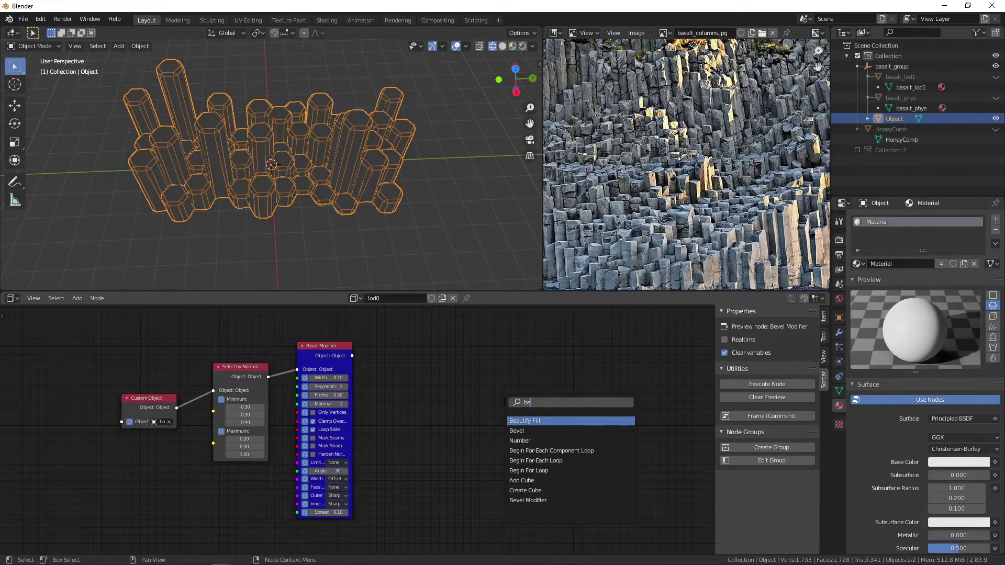
left_click(516, 431)
left_click(413, 357)
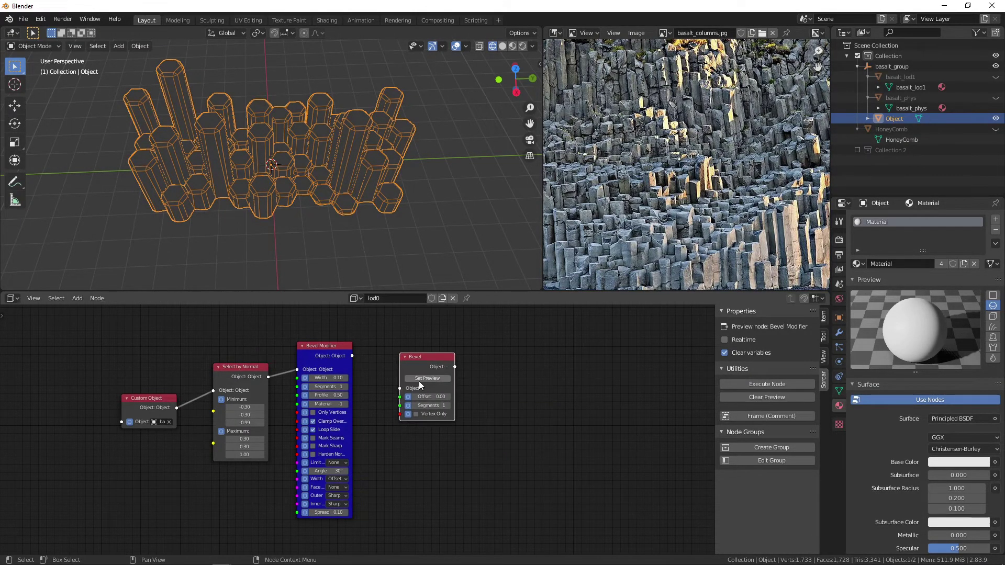
Step: Delete the Bevel Modifier node
left_click_drag(325, 348, 501, 370)
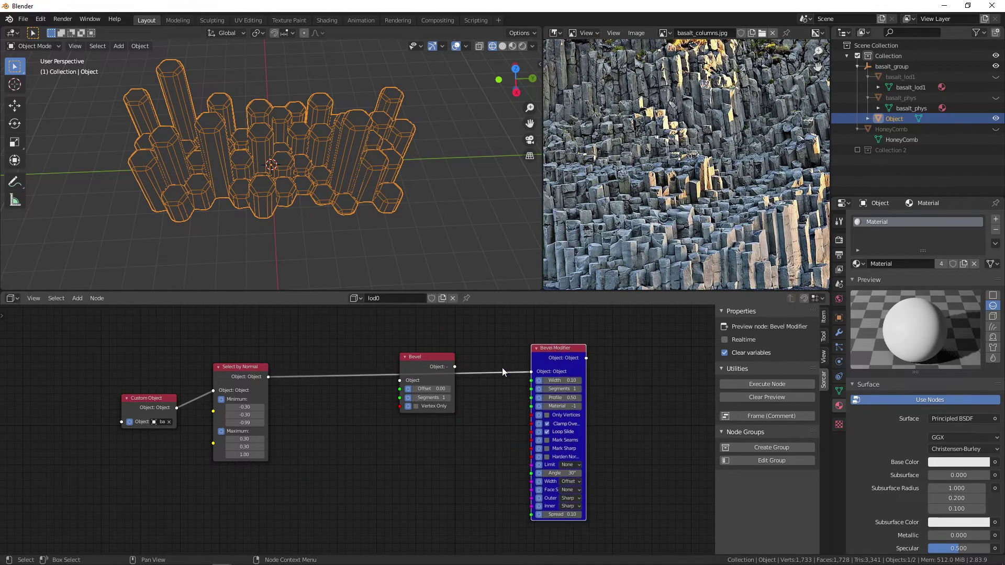
left_click_drag(522, 322, 665, 487)
key("x")
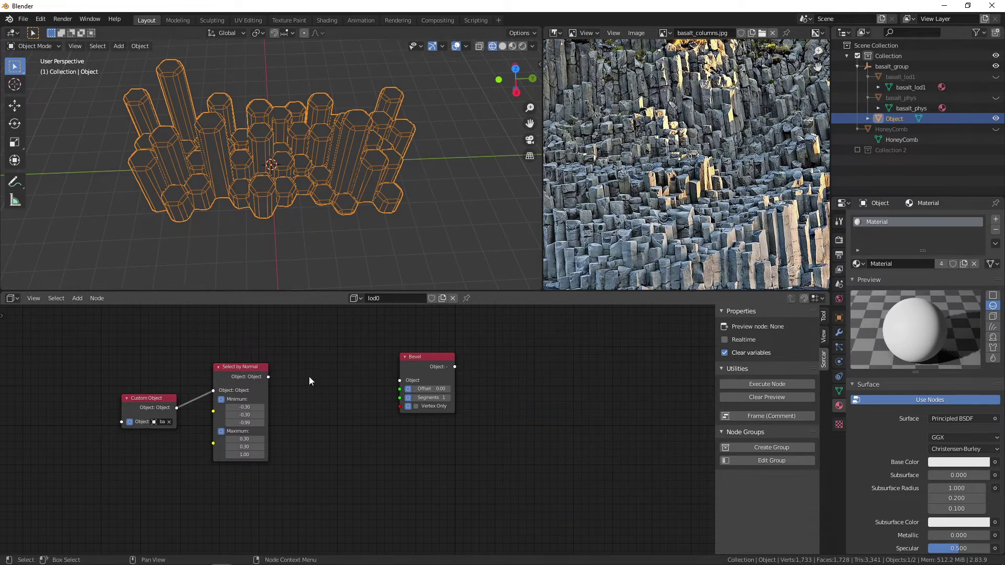
Step: Connect Select by Normal to the Bevel node and preview the bevel with an offset of 0.15
left_click_drag(267, 376, 364, 357)
left_click(422, 371)
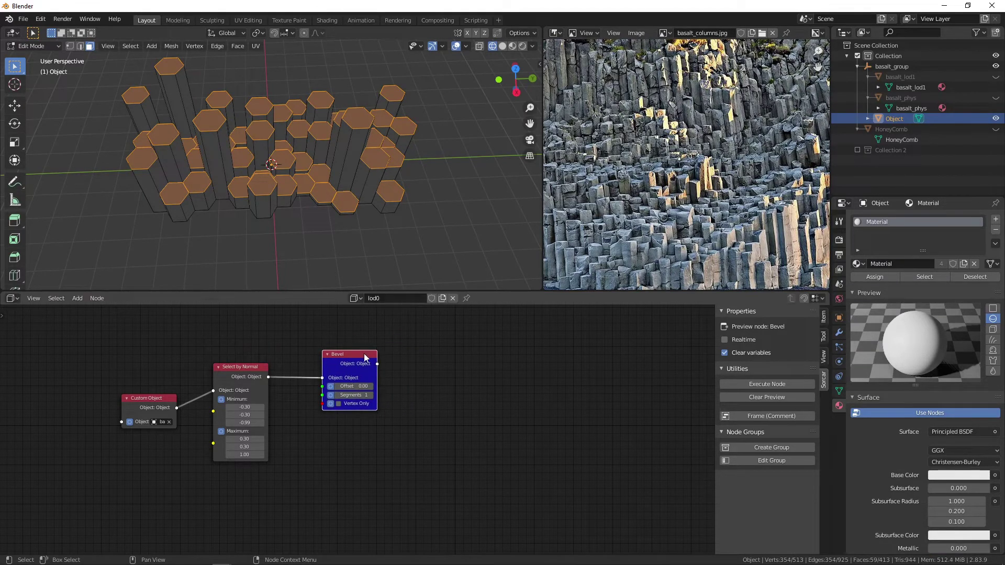
key("ctrl+h")
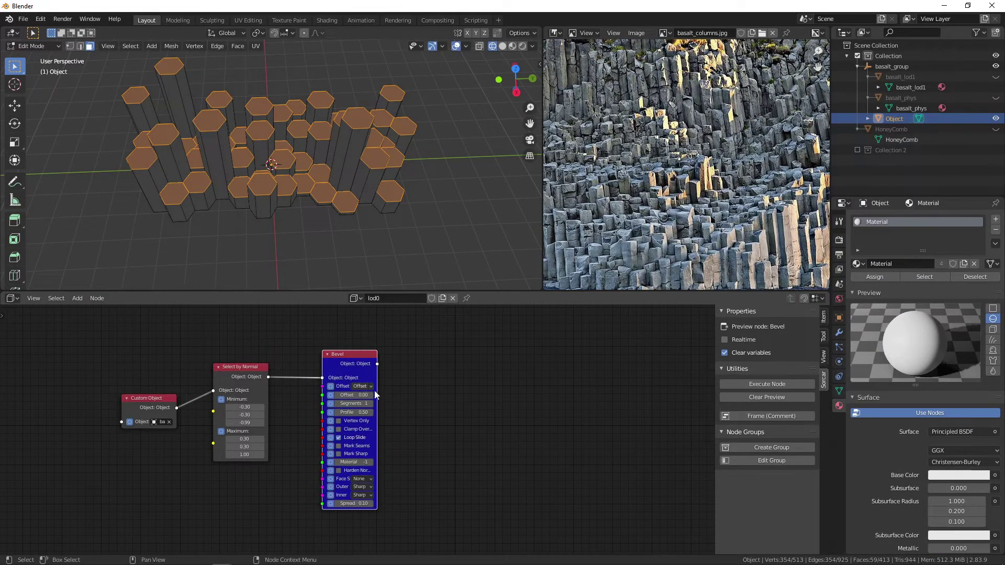
left_click(356, 397)
type(".15")
key("Return")
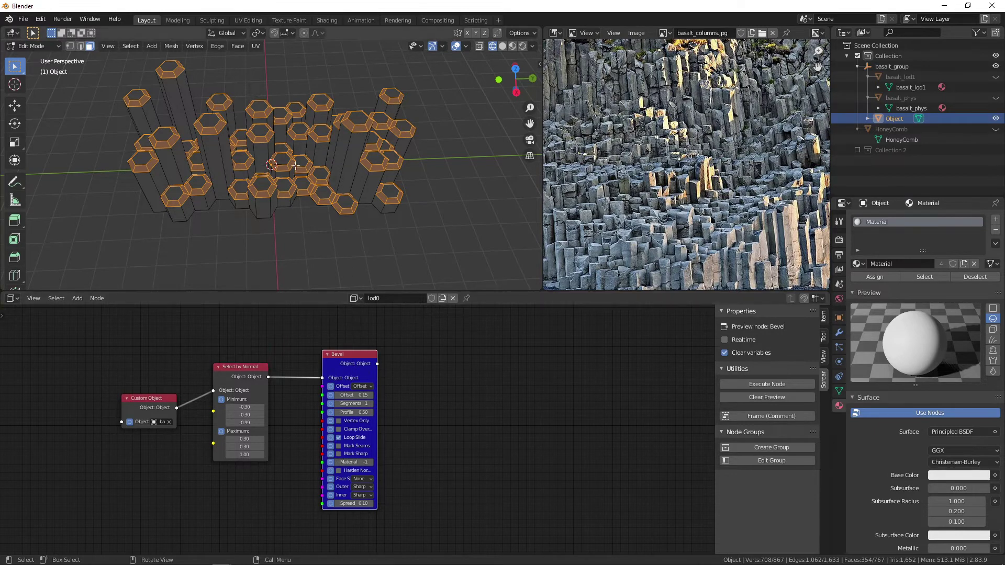
scroll(276, 168, "up", 4)
left_click_drag(512, 79, 492, 62)
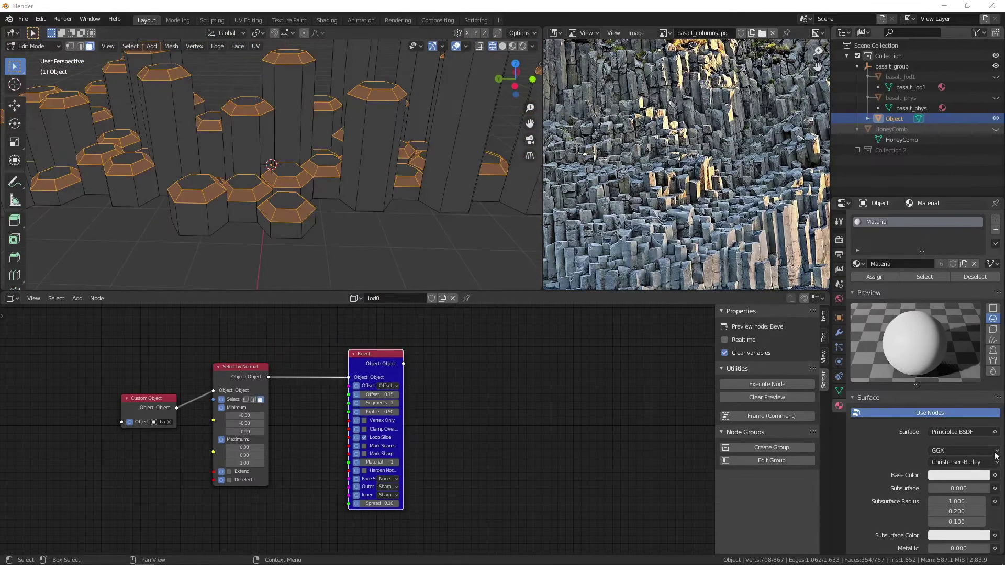
Step: Add a Set Name node after Bevel and connect the Bevel output to its object input
key("shift+a")
left_click(576, 408)
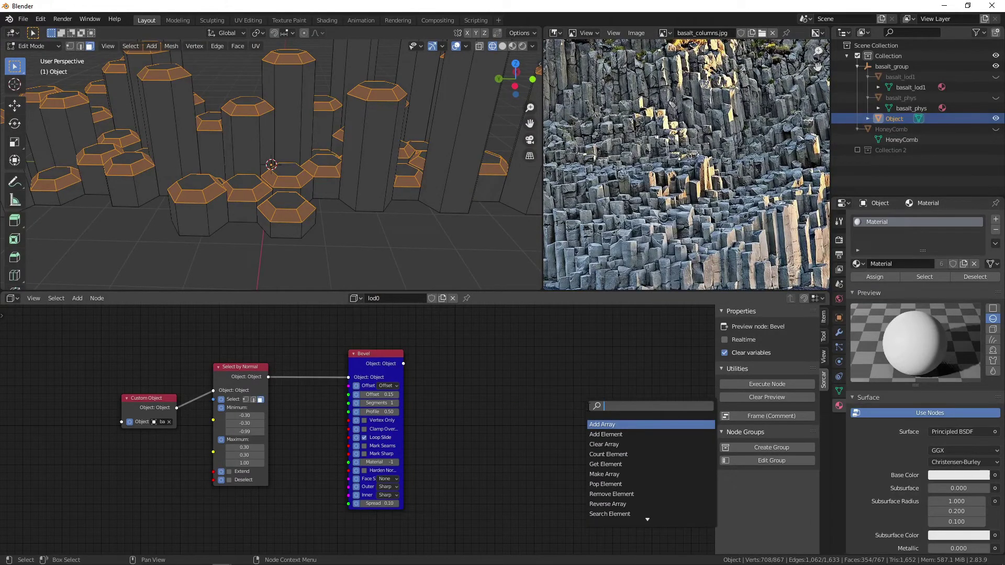
type("set nam")
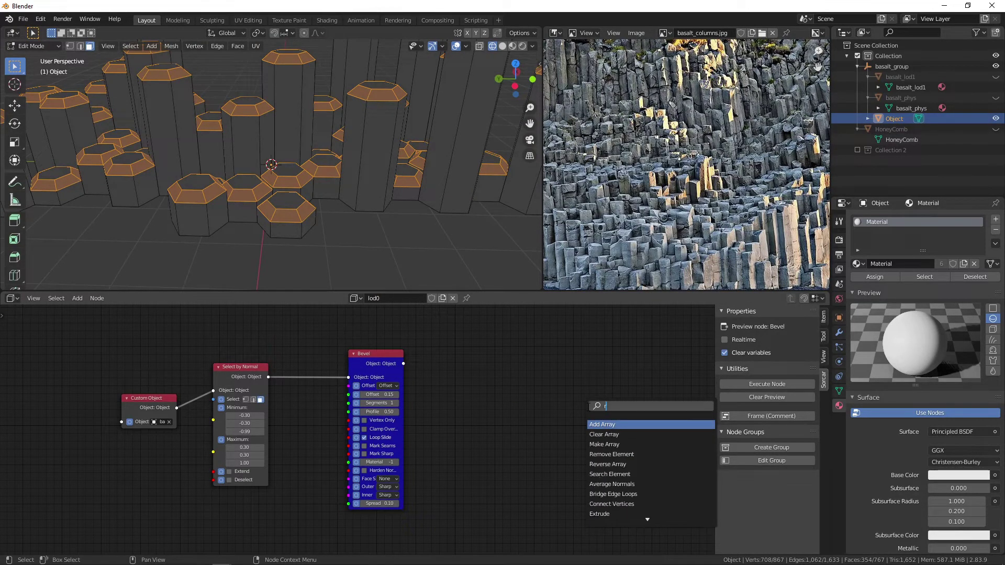
key("Return")
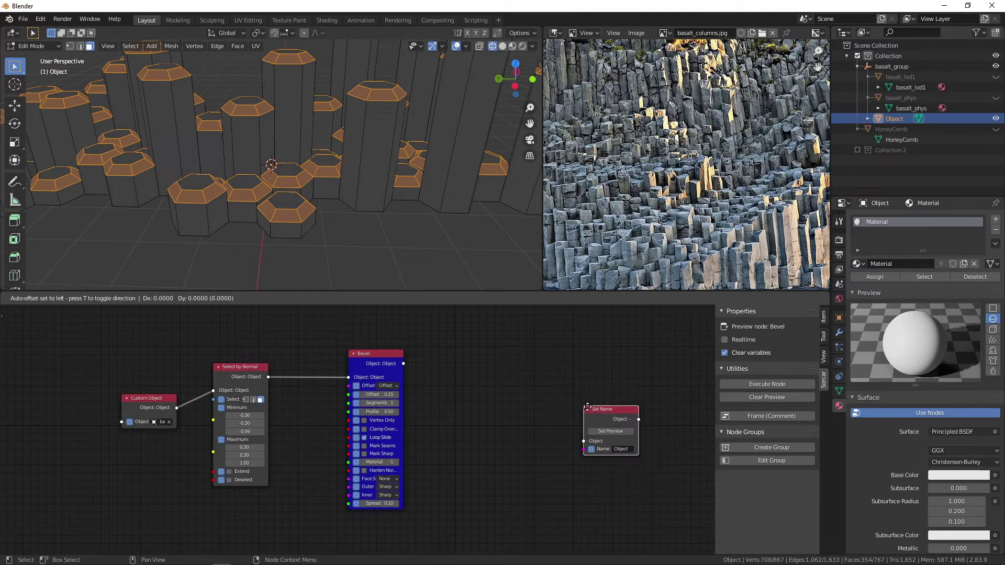
left_click(442, 357)
left_click_drag(403, 364, 434, 386)
Step: Name the object basalt_lod0 in the Set Name node, preview it and expand basalt_lod0 in the outliner
type("basalt_l")
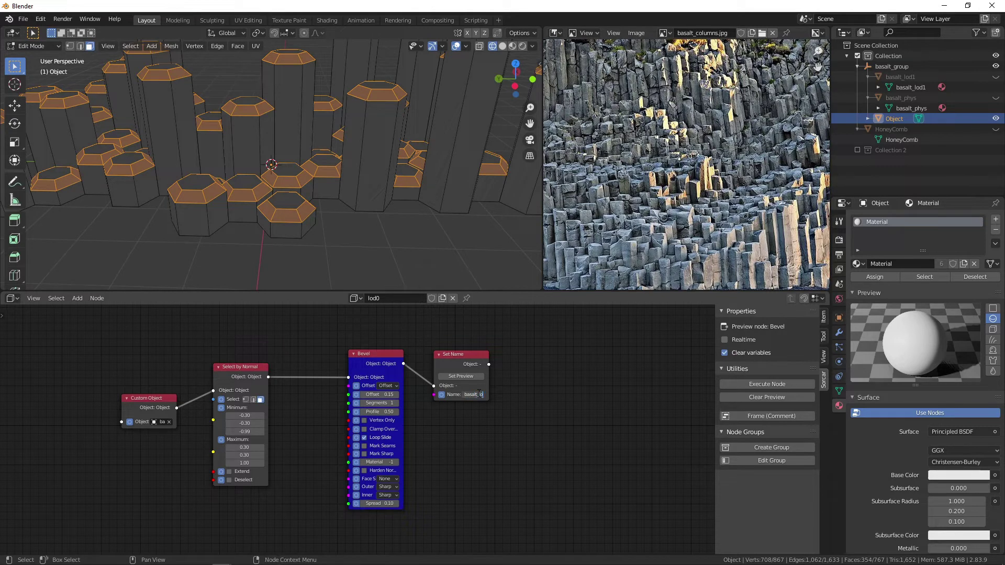
key("Return")
left_click(466, 377)
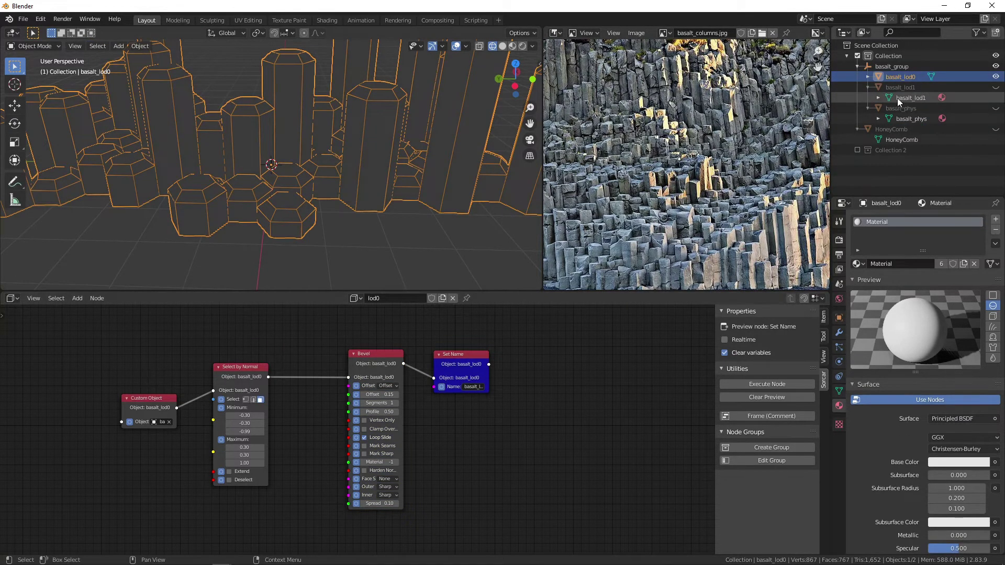
left_click(868, 76)
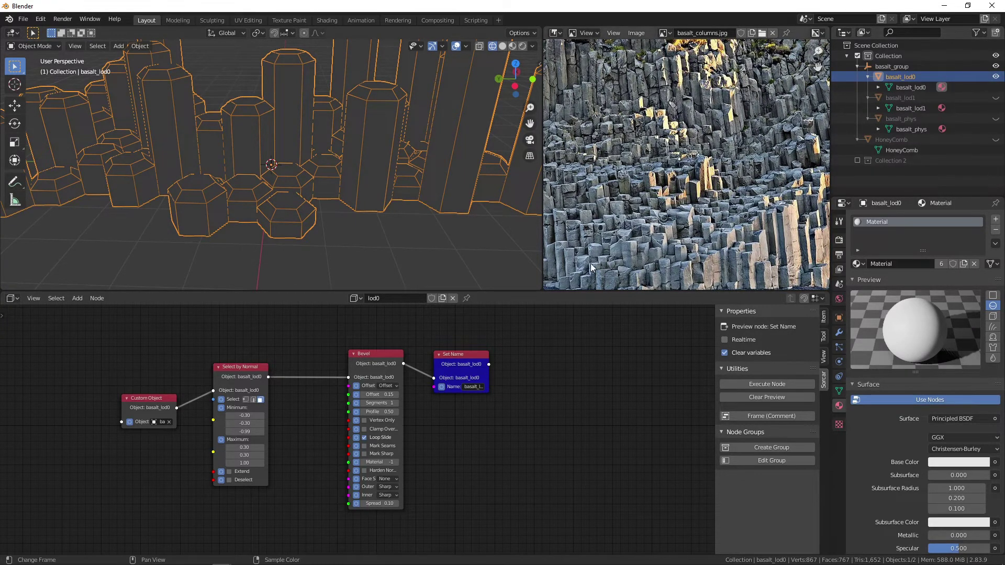
Step: Move the HoneyComb object into Collection 2
left_click_drag(515, 79, 520, 152)
left_click(894, 140)
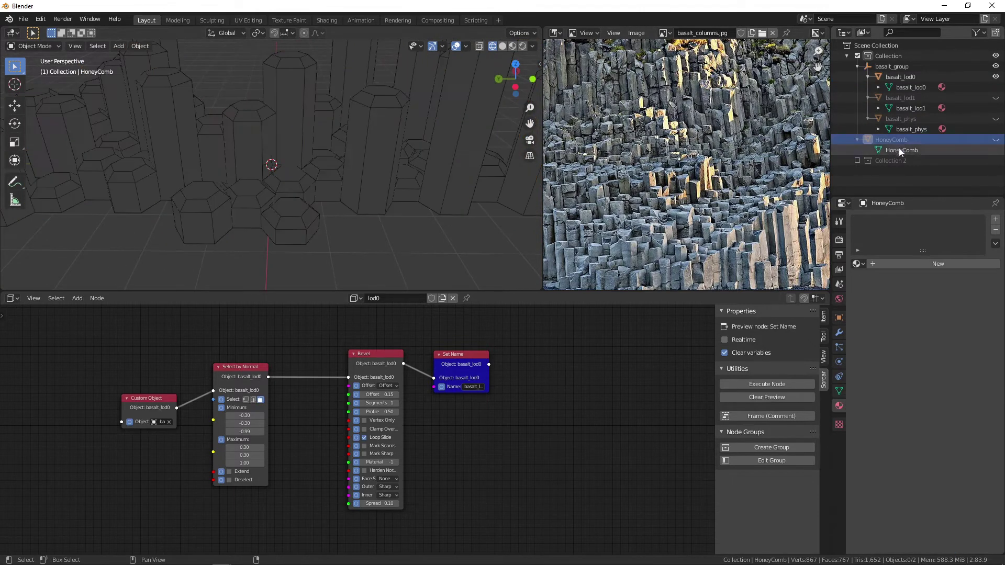
right_click(893, 139)
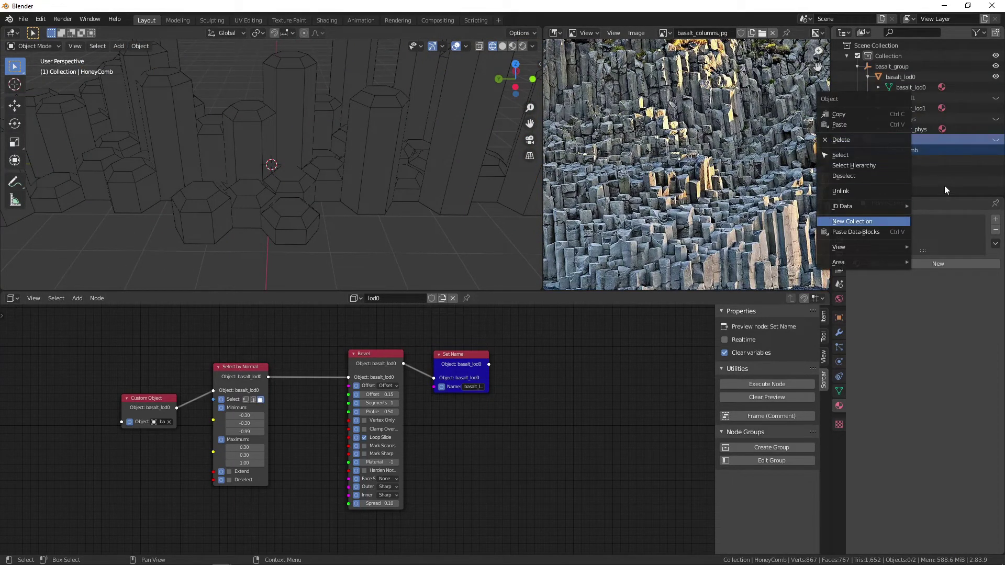
right_click(884, 140)
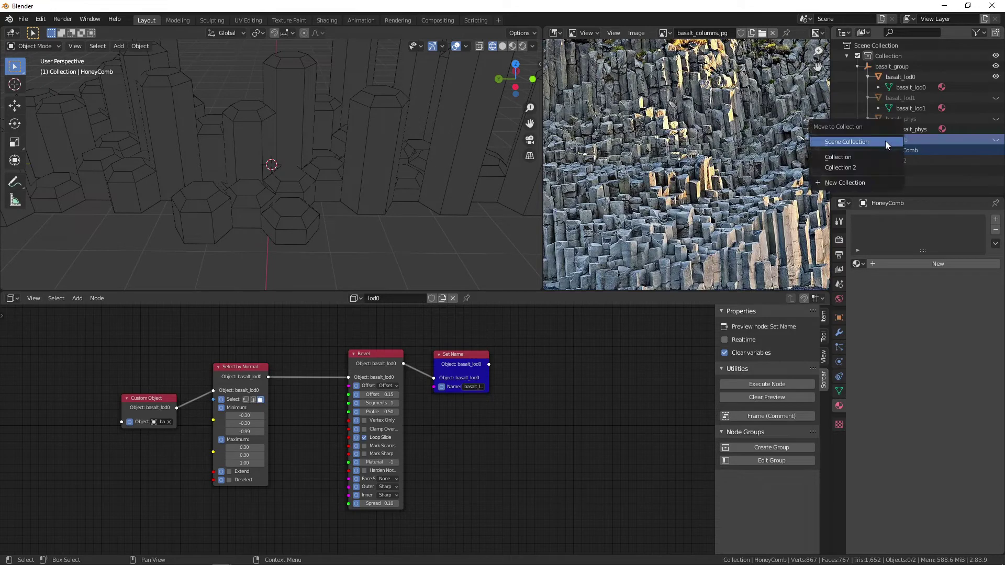
left_click(867, 161)
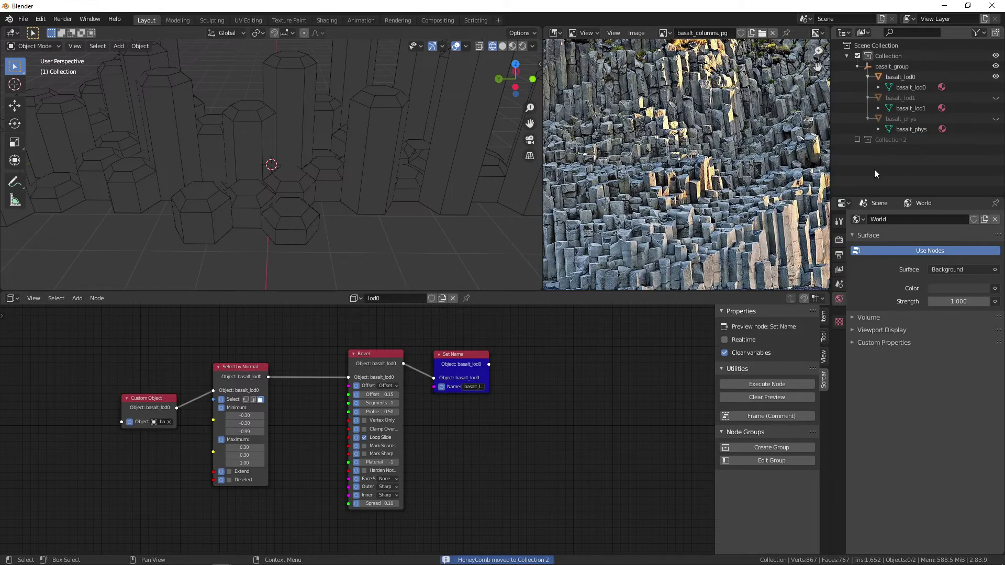
Step: Unhide basalt_lod1 and basalt_phys, and select basalt_group together with all its child objects
left_click(995, 98)
left_click(996, 119)
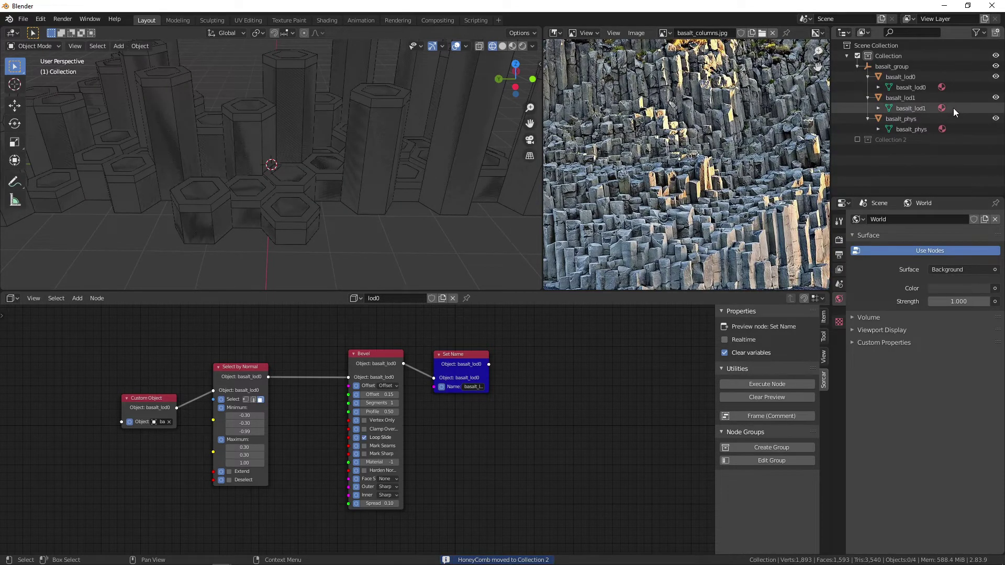
left_click(896, 79)
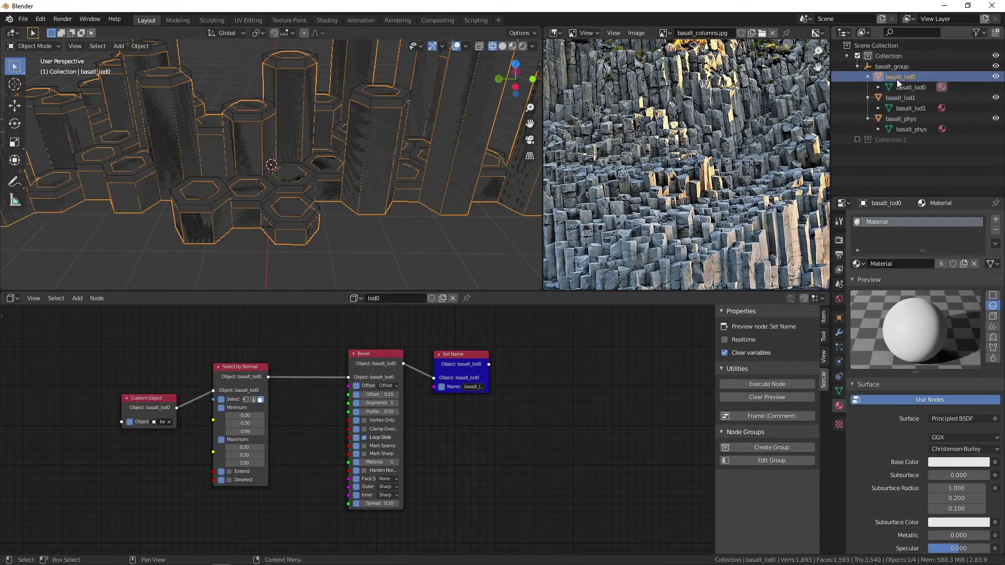
left_click(910, 129, "shift")
left_click(892, 66)
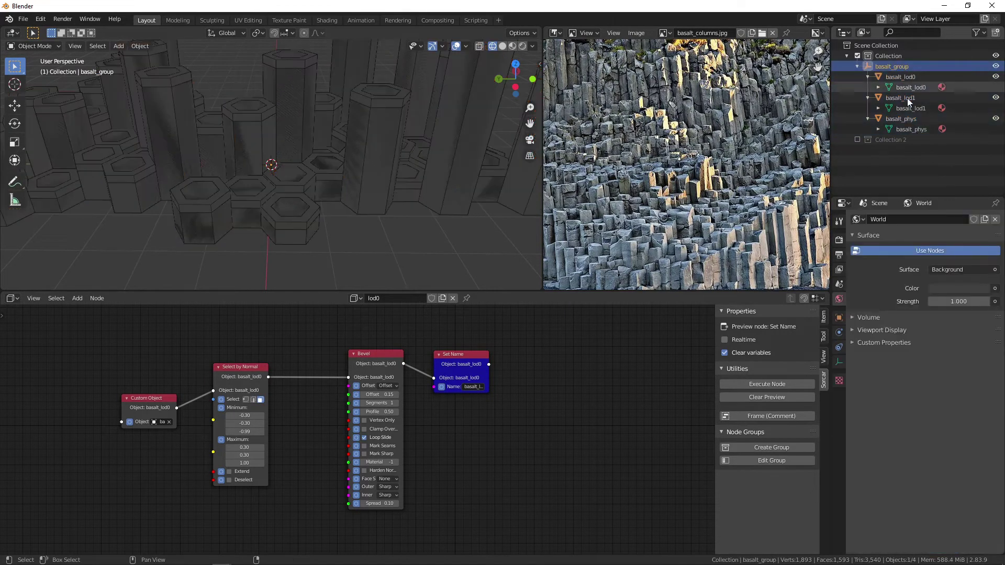
left_click(909, 130, "shift")
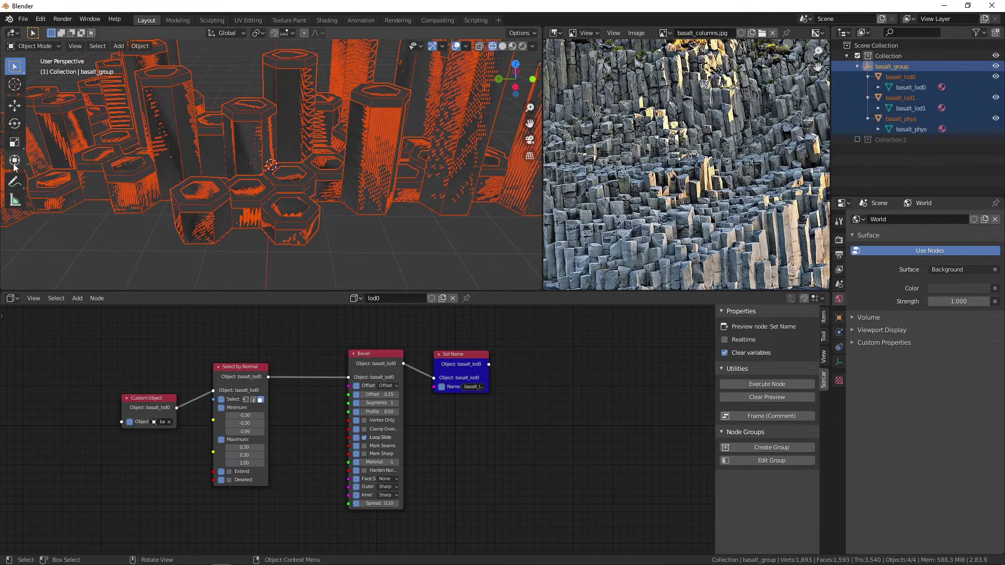
Step: Start an FBX export to the Desktop folder with the file name basalt.fbx
left_click(23, 19)
mouse_move(74, 169)
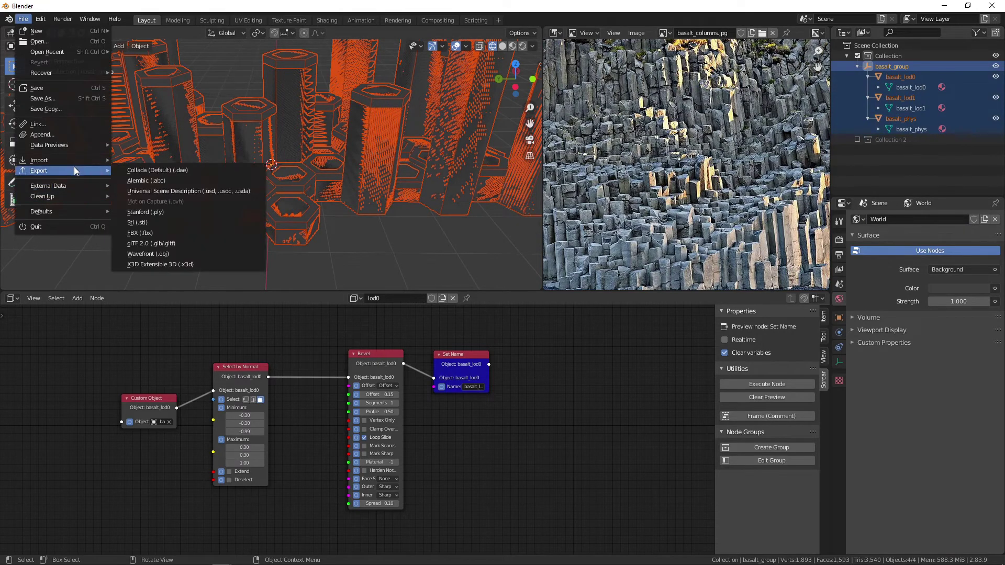
left_click(178, 234)
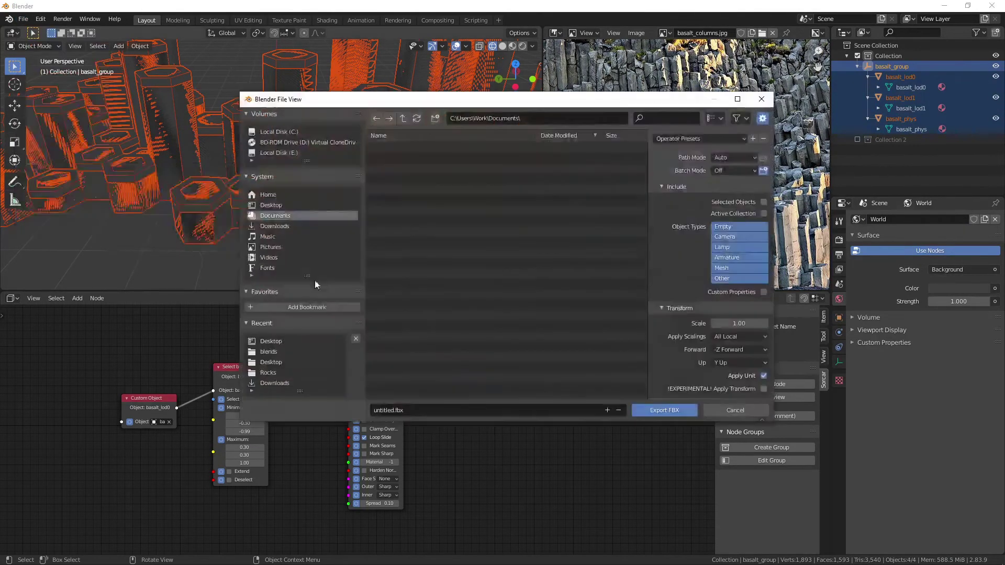
left_click(407, 410)
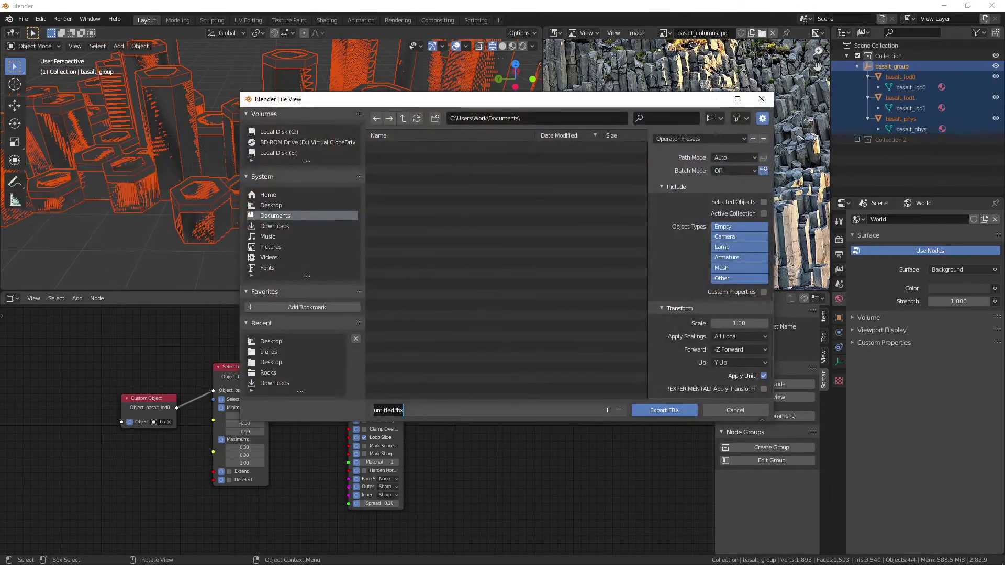
left_click(271, 206)
left_click_drag(394, 410, 354, 413)
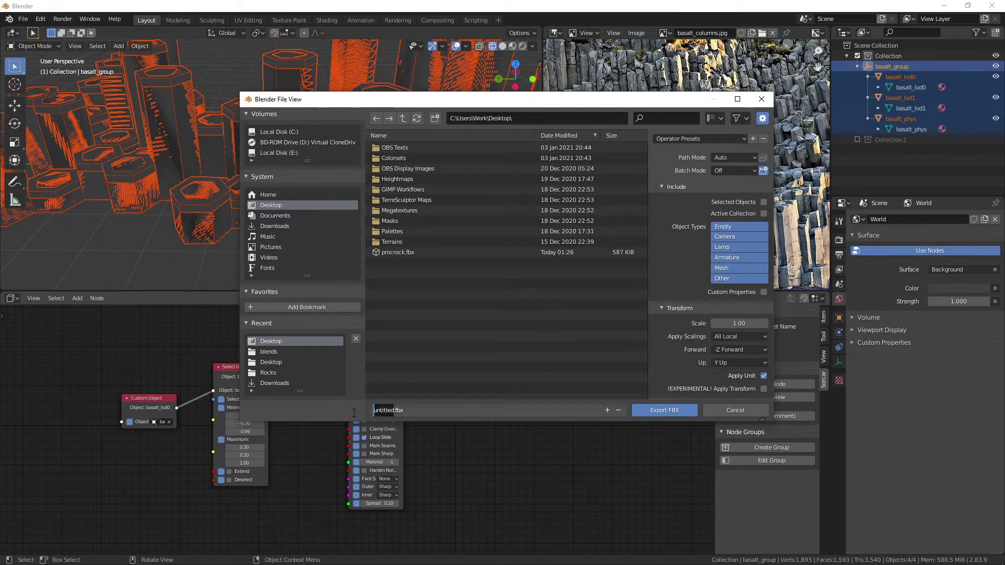
type("basalt")
key("Return")
Step: Export the FBX with Selected Objects only, Y Forward, Z Up and Apply Transform enabled
left_click(730, 349)
left_click(738, 323)
left_click(763, 202)
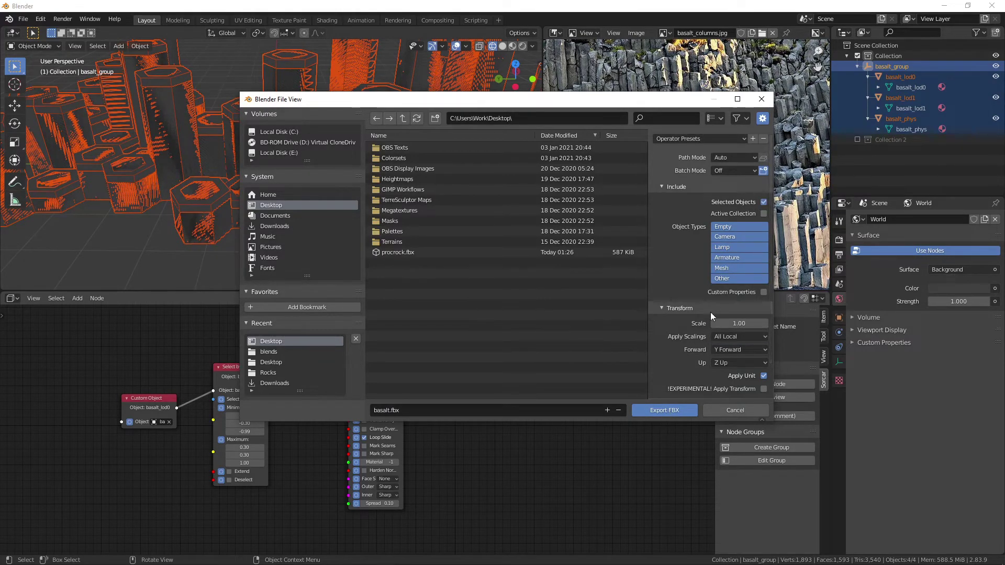
left_click(762, 388)
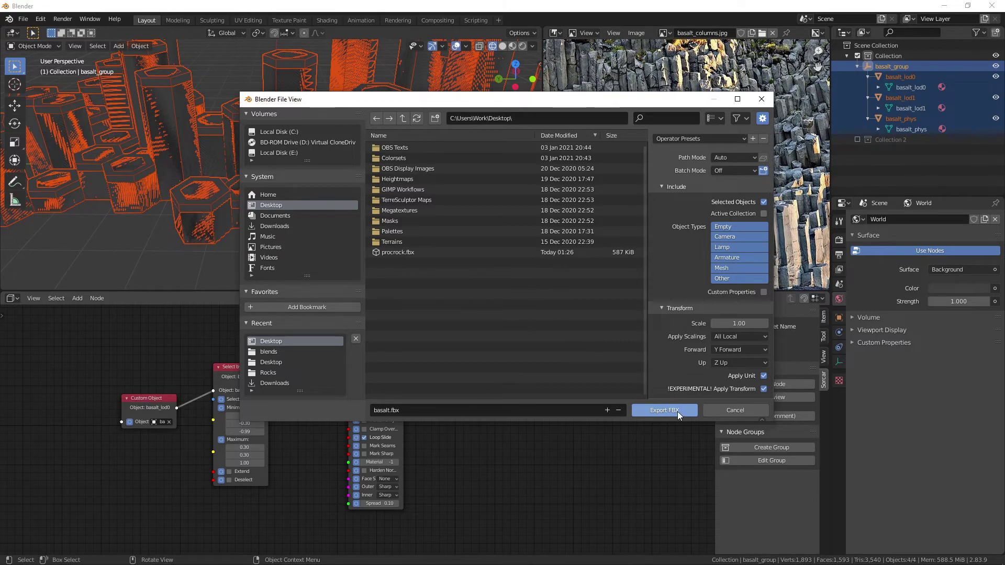
left_click(663, 410)
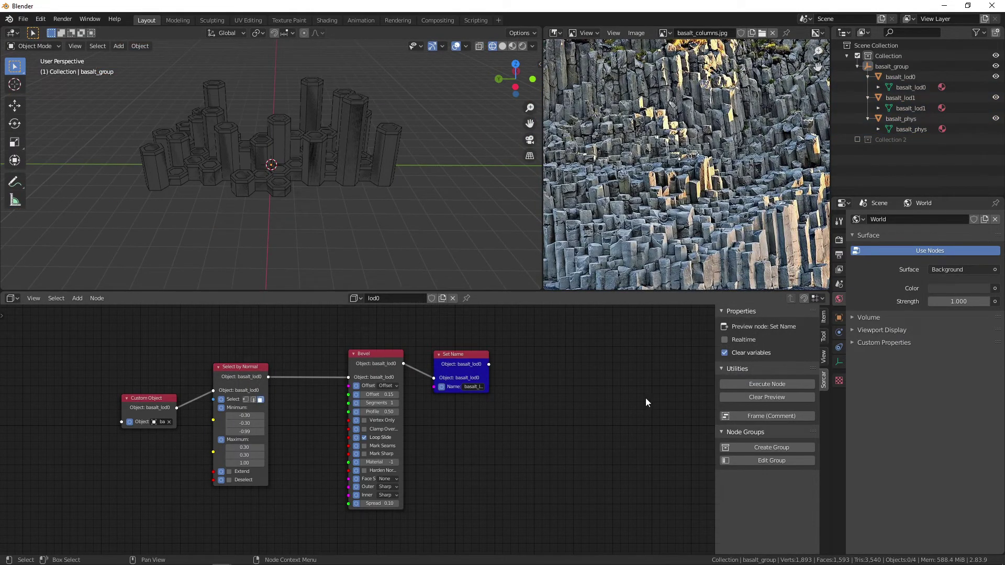
Step: Save the Blender file to the Desktop as basalt_group.blend
left_click(23, 21)
mouse_move(40, 20)
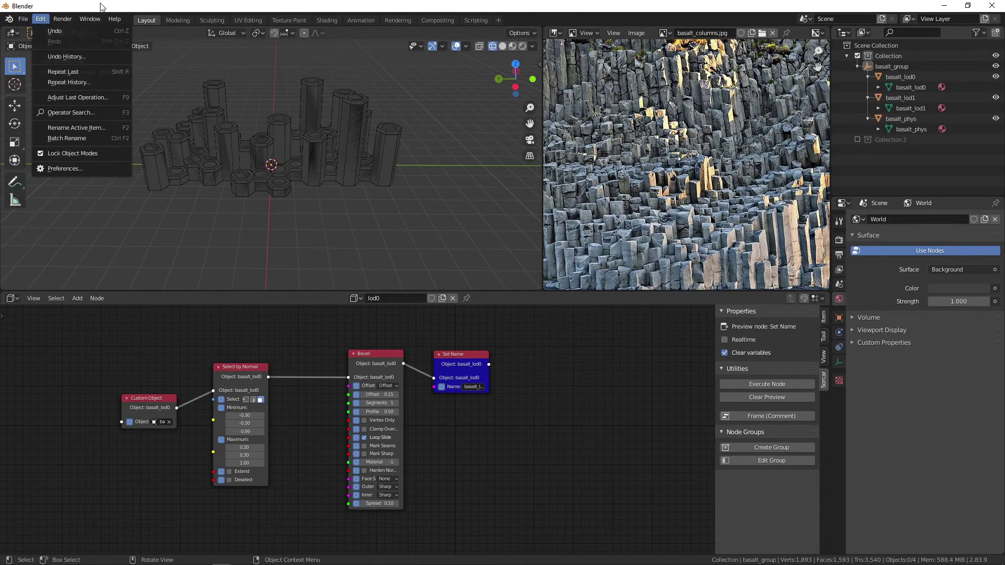
key("ctrl+s")
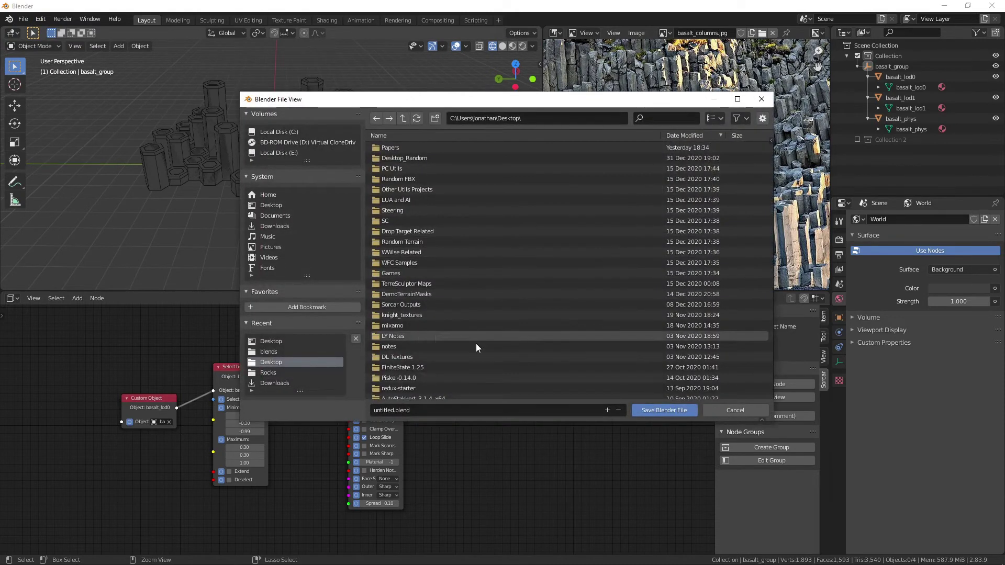
left_click(391, 410)
type("basalt_group")
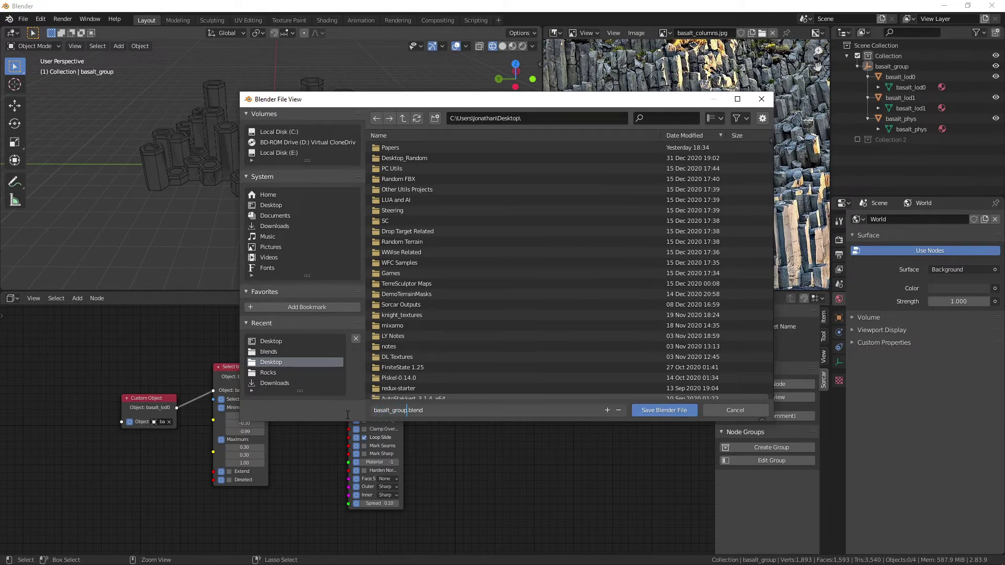
left_click(672, 412)
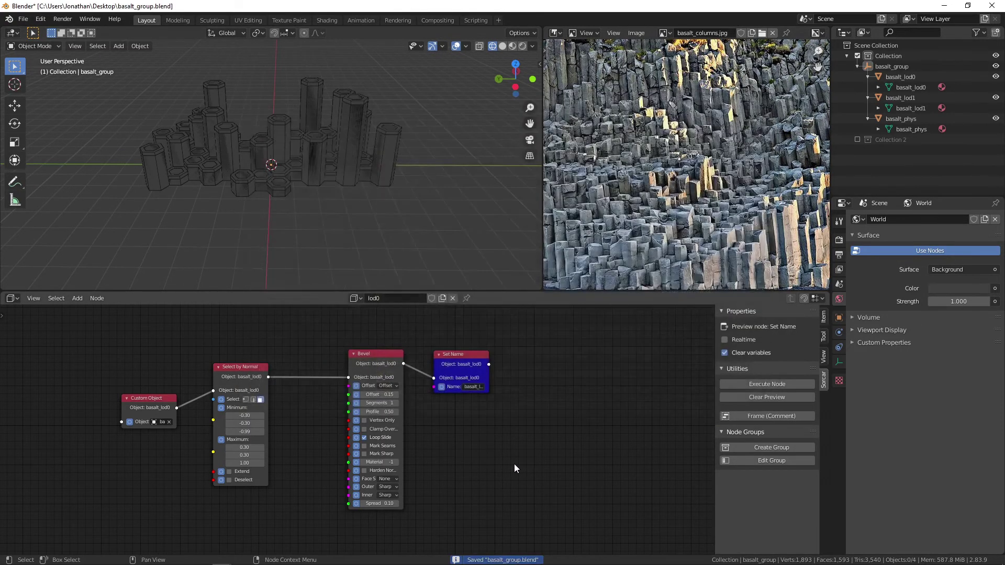
Step: Start a new General file and create a new node tree in the Sorcar node editor
left_click(23, 19)
mouse_move(36, 33)
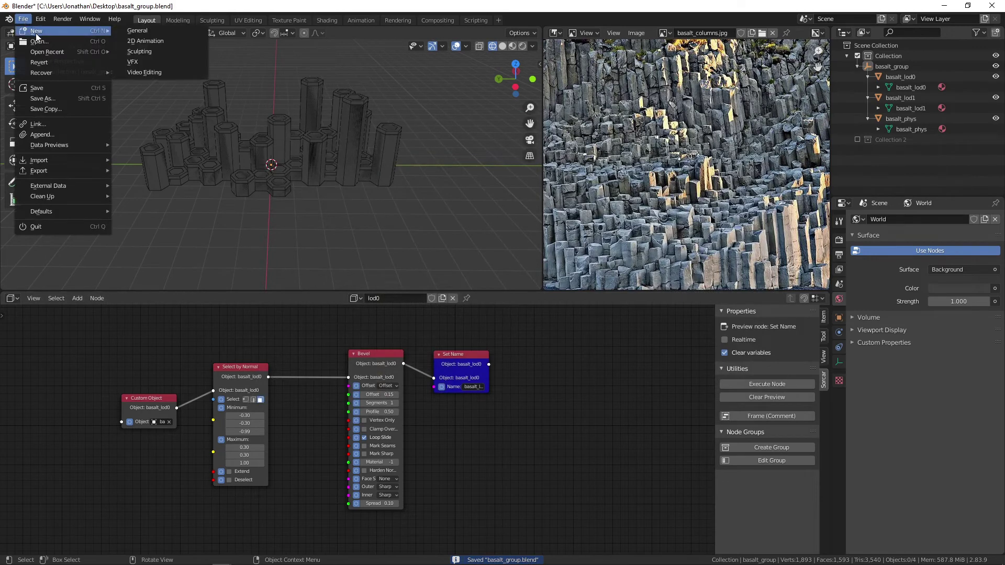
left_click(130, 33)
left_click(522, 306)
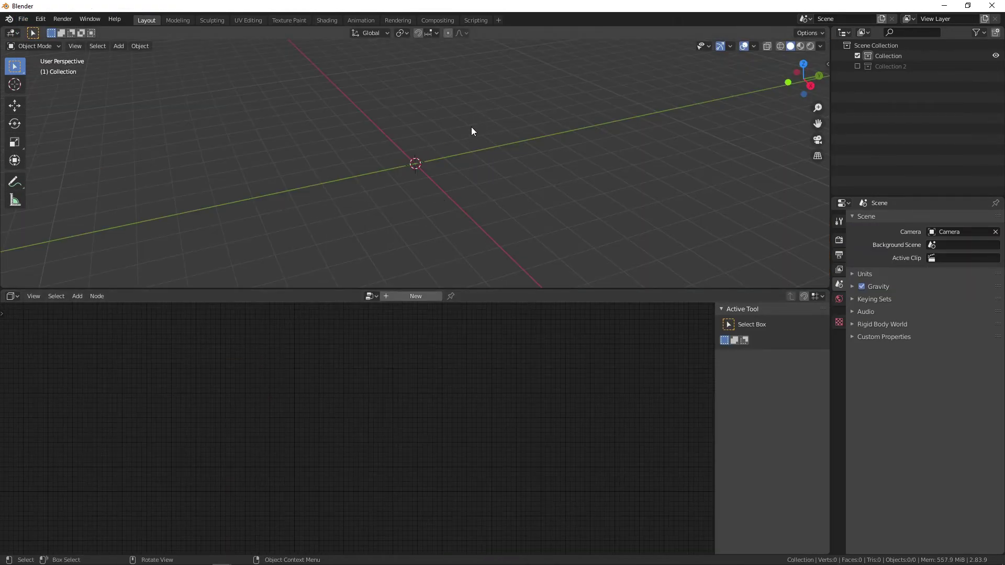
left_click(403, 295)
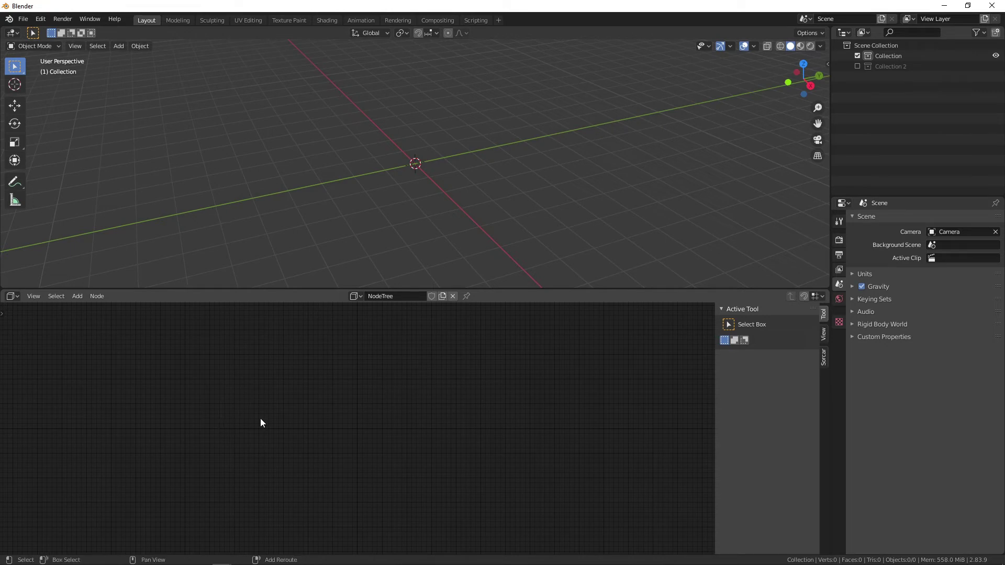
Step: Add a Create Grid node to the empty node tree
key("shift+a")
mouse_move(224, 422)
type("s")
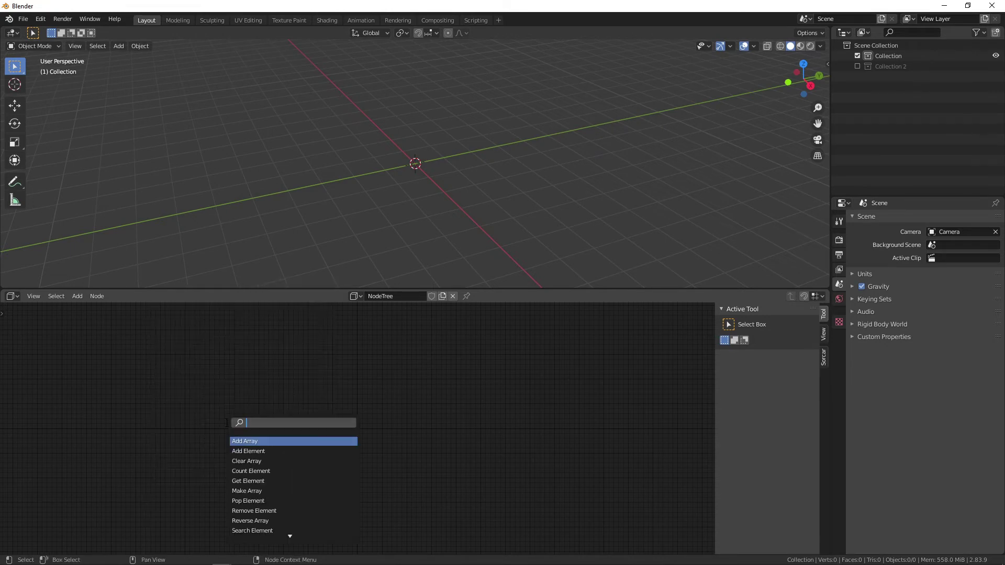
type("create grid")
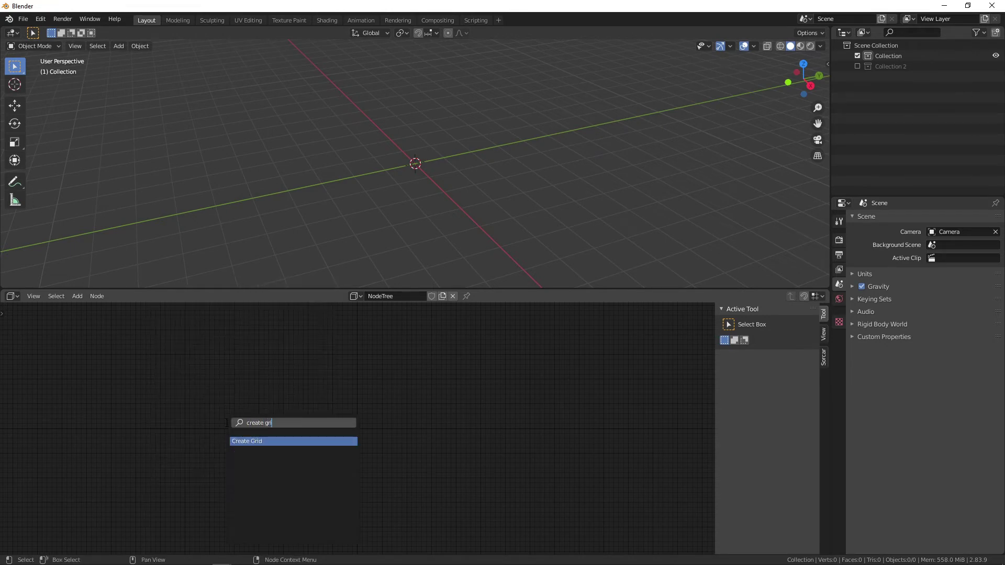
key("Return")
left_click(97, 376)
scroll(244, 414, "up", 2)
middle_click_drag(240, 407, 339, 424)
scroll(354, 430, "up", 4)
Step: Preview the Create Grid node and display the viewport in wireframe shading
left_click(140, 406)
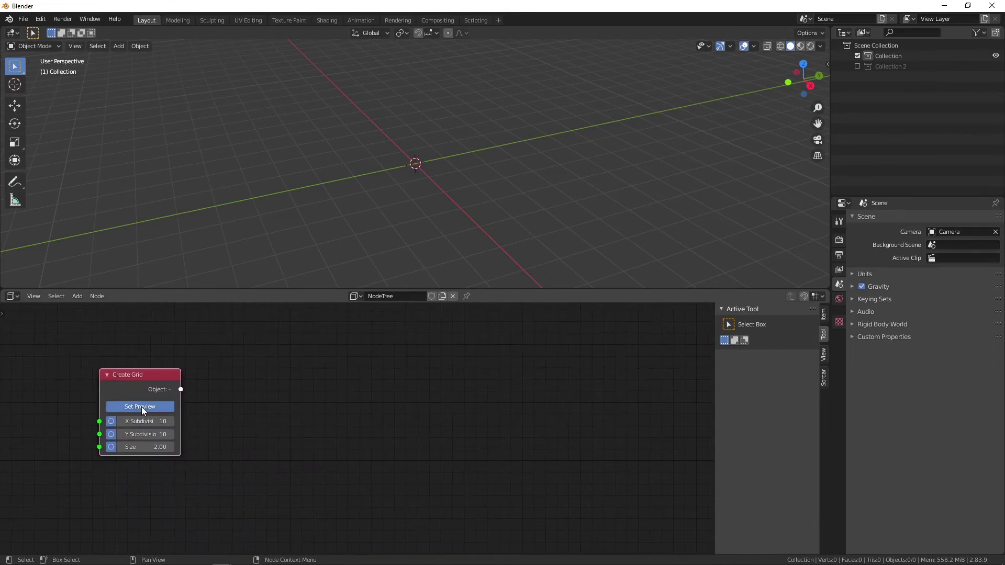
left_click(780, 46)
scroll(284, 366, "up", 1)
scroll(419, 198, "up", 5)
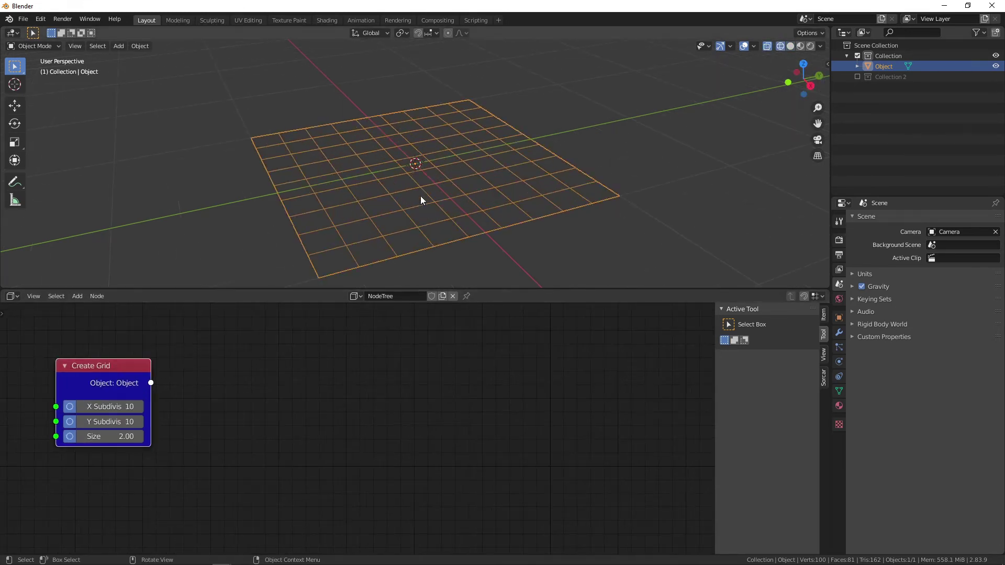
middle_click_drag(513, 240, 492, 247)
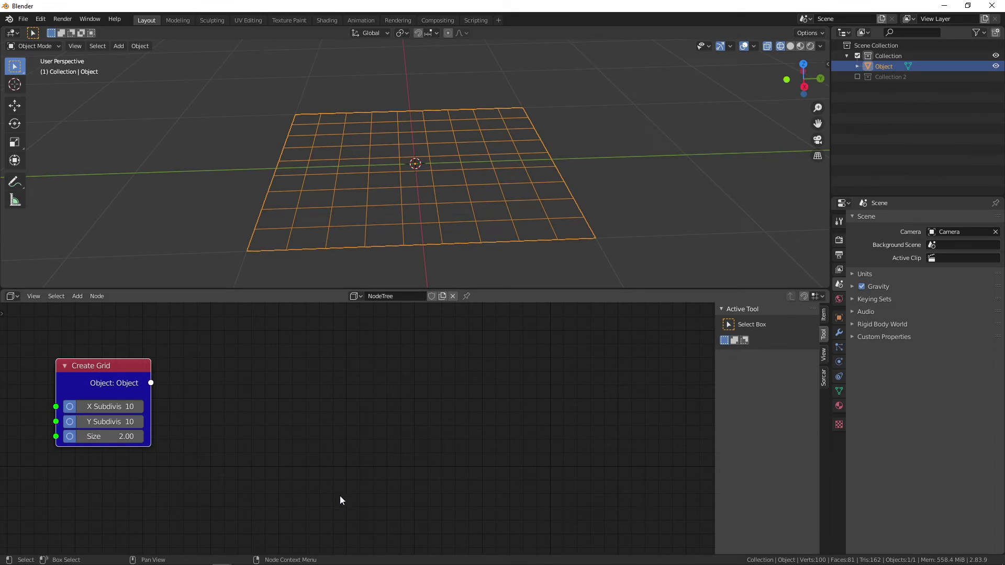
Step: Set the size of the Create Grid node to 10
left_click(126, 436)
type("10")
key("Return")
scroll(404, 173, "down", 5)
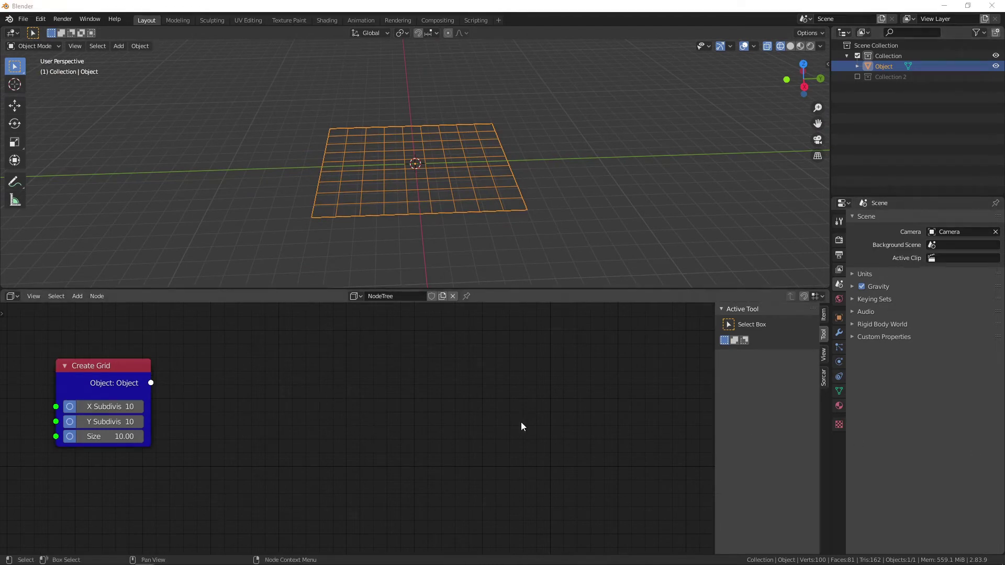
Step: Add a Select All node, connect the Create Grid output to its object input and preview it
key("shift+a")
key("shift+a")
type("s")
type("eleec")
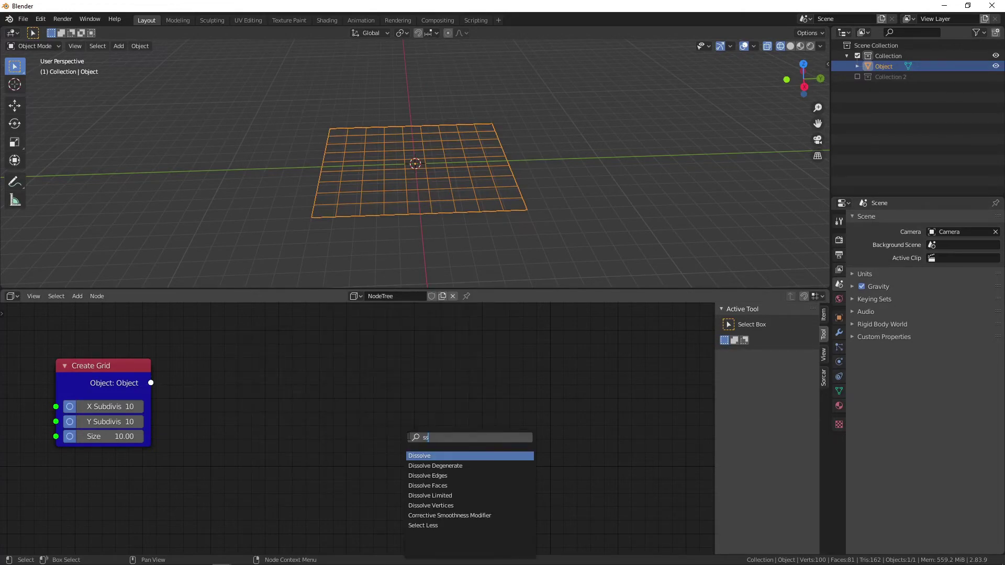
key("BackSpace")
type("c")
key("Down")
key("Return")
left_click(214, 354)
left_click_drag(151, 382, 208, 417)
left_click(276, 400)
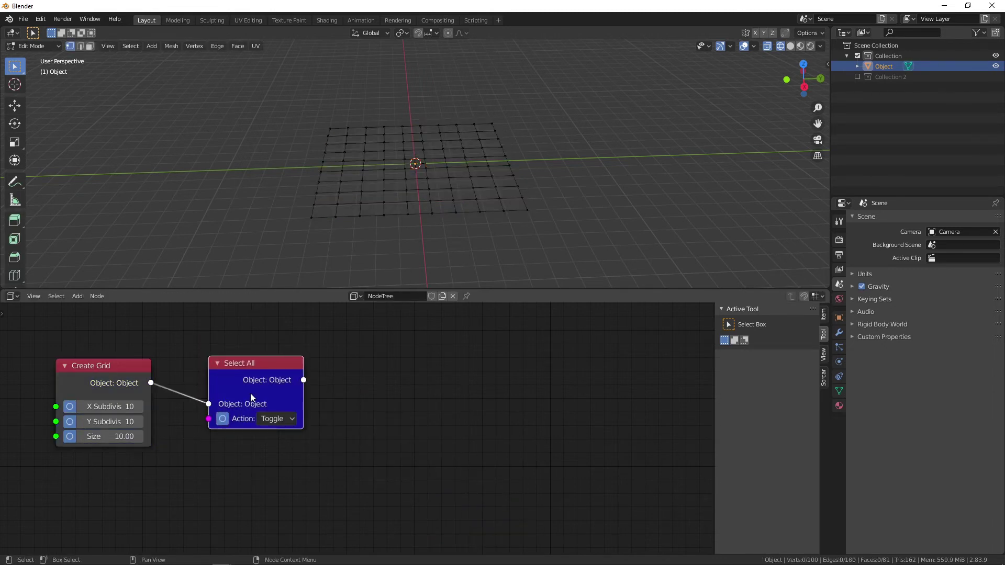
Step: Set the Select All node to face selection with the action Select
left_click(290, 419)
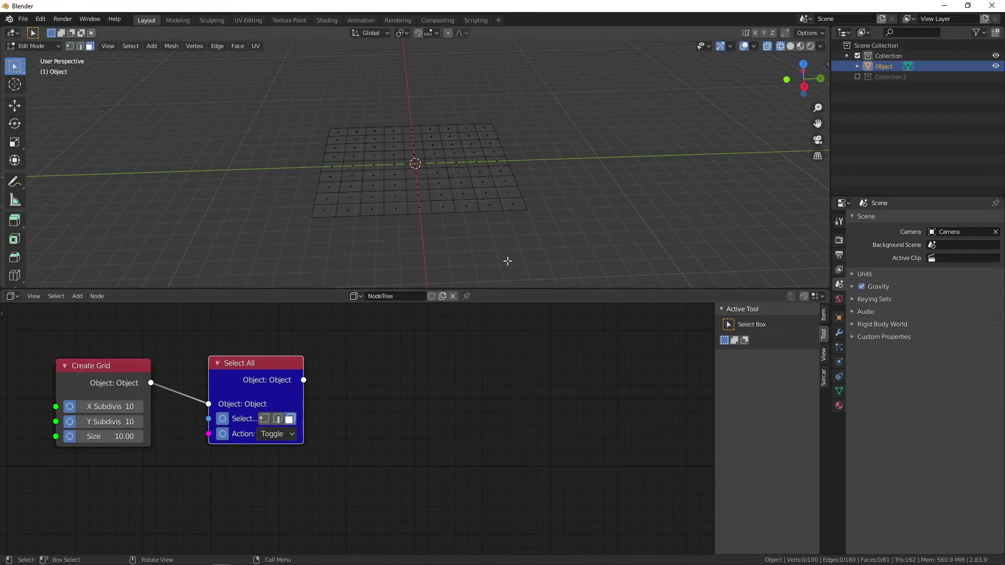
left_click(278, 434)
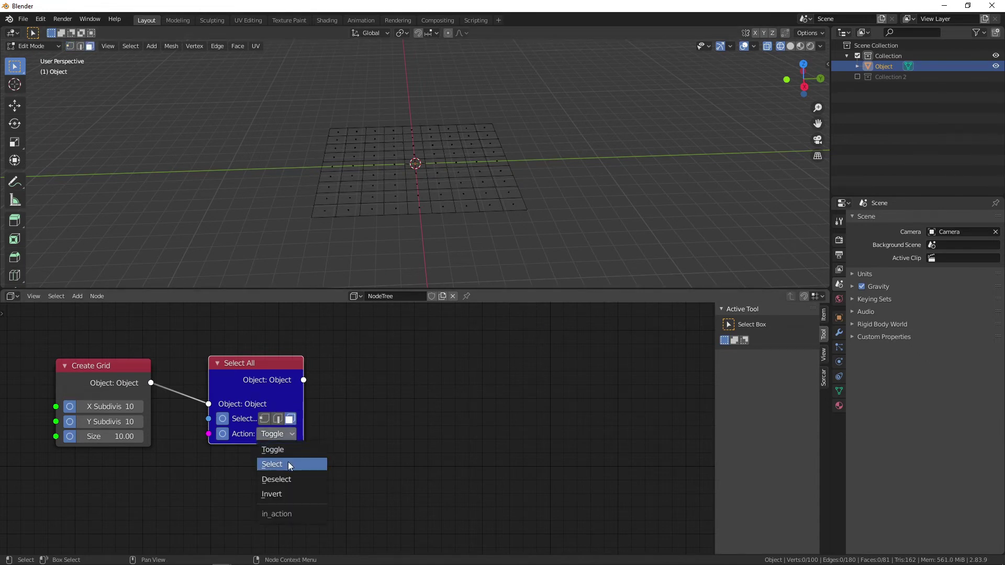
left_click(288, 462)
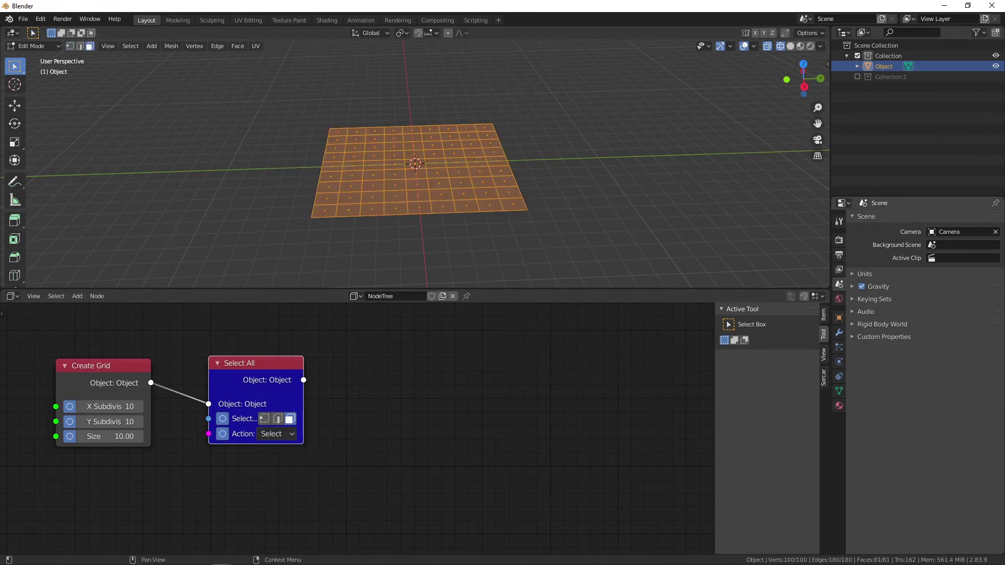
Step: Add a Delete Components node next to the Select All node
key("shift+a")
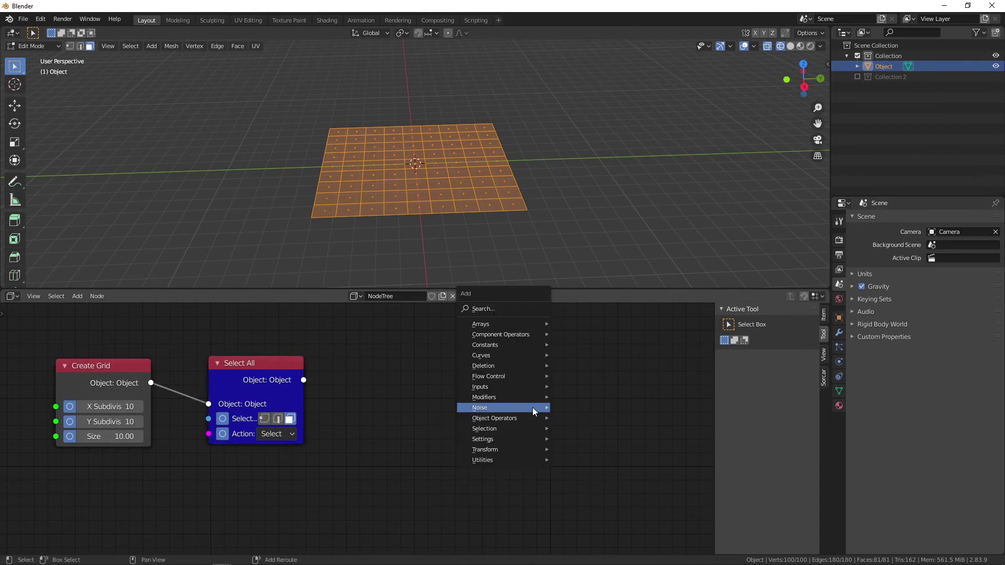
type("delete")
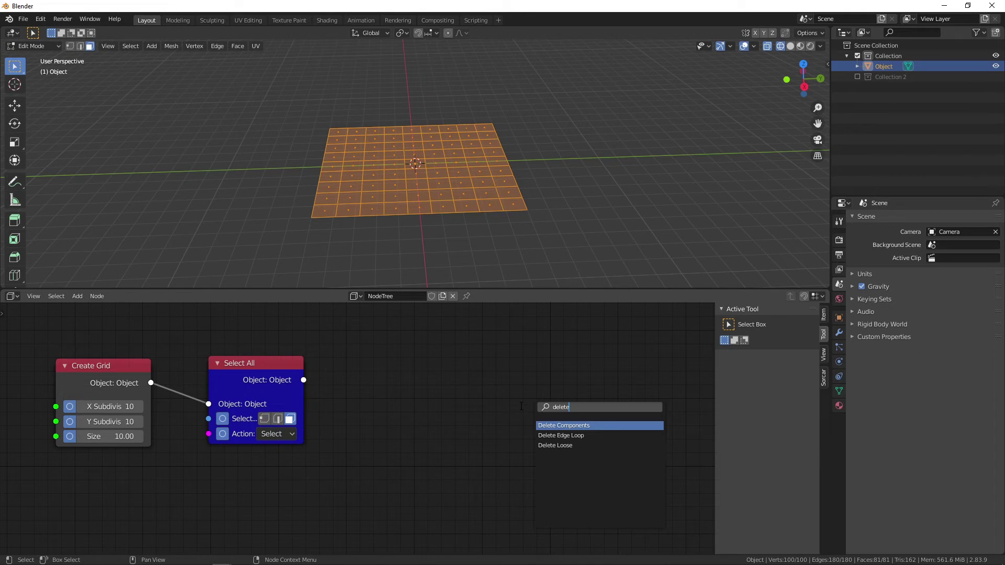
left_click(575, 426)
left_click(385, 375)
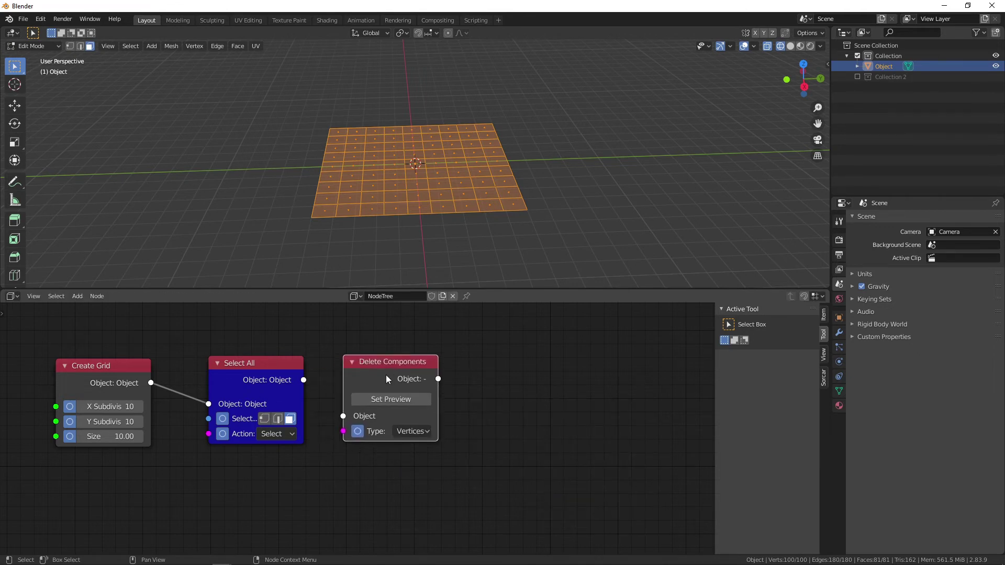
Step: Connect the Select All output to the Delete Components node, preview it and set its type to Only Faces
left_click(413, 431)
left_click_drag(304, 380, 343, 416)
left_click(390, 407)
left_click(413, 417)
left_click(442, 492)
Step: Add a second Select All node after the Delete Components node
middle_click_drag(581, 381, 308, 372)
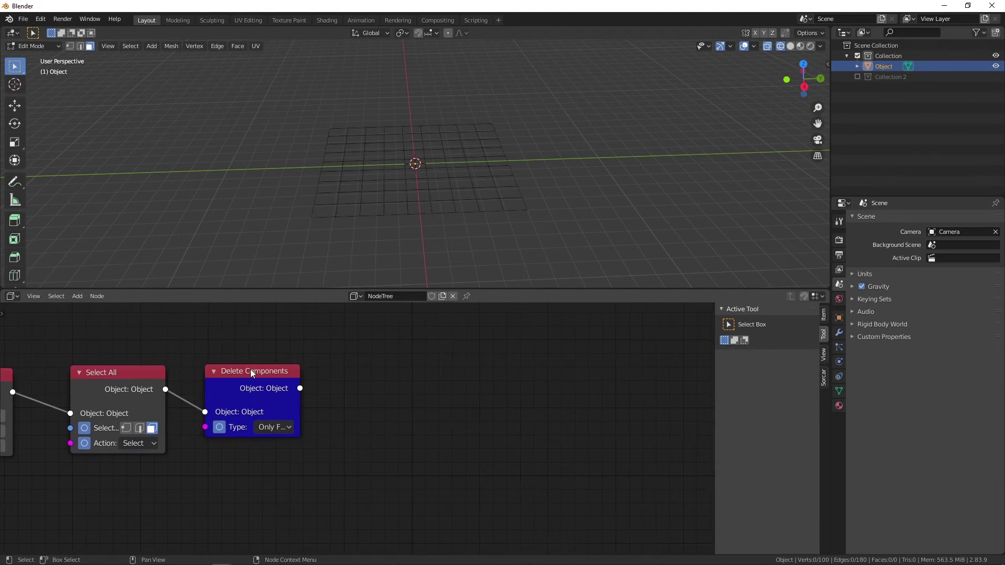
key("shift+a")
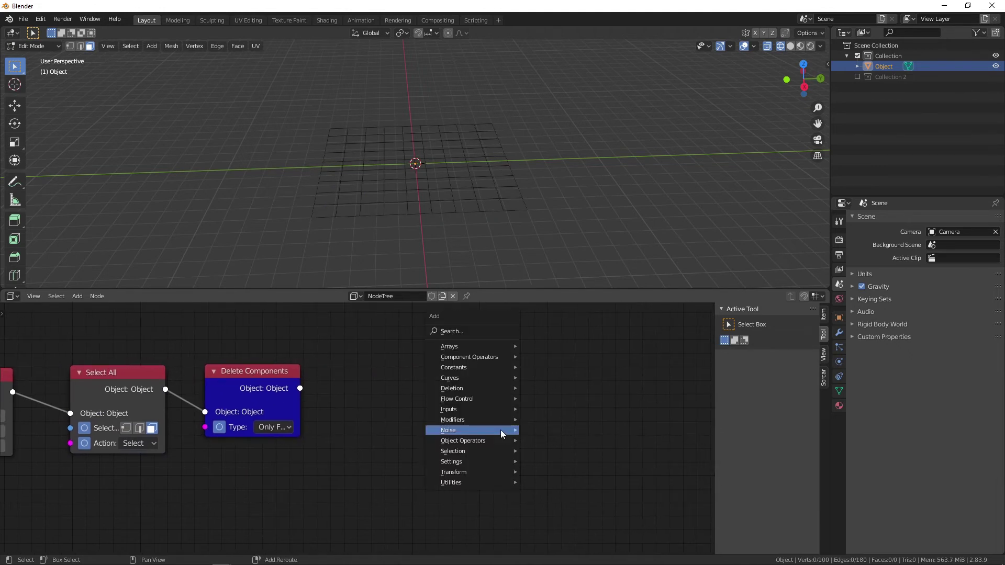
left_click(501, 429)
type("selec")
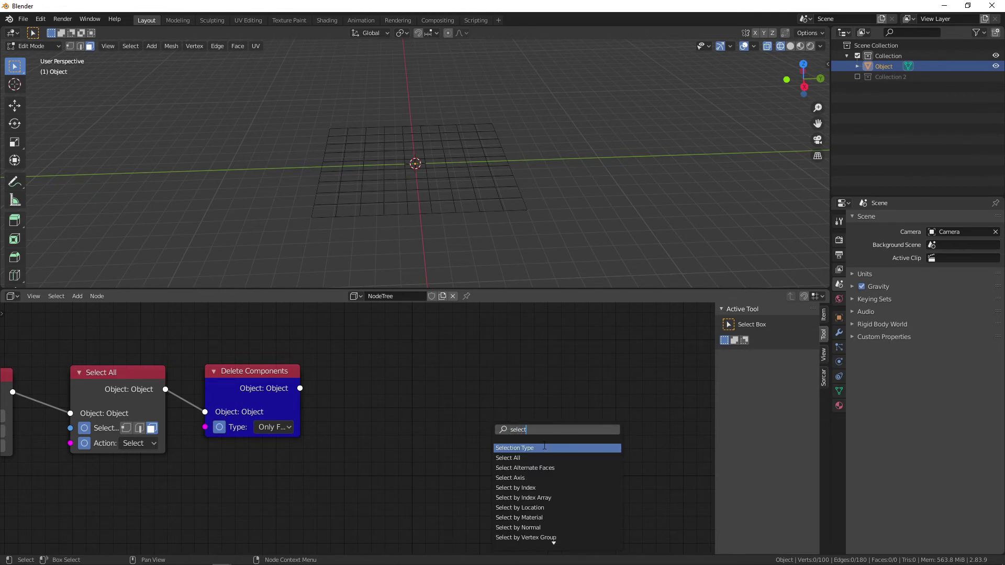
type("t")
left_click(515, 458)
left_click(408, 405)
Step: Connect the Delete Components output to the second Select All node and preview it
left_click(413, 438)
left_click(419, 470)
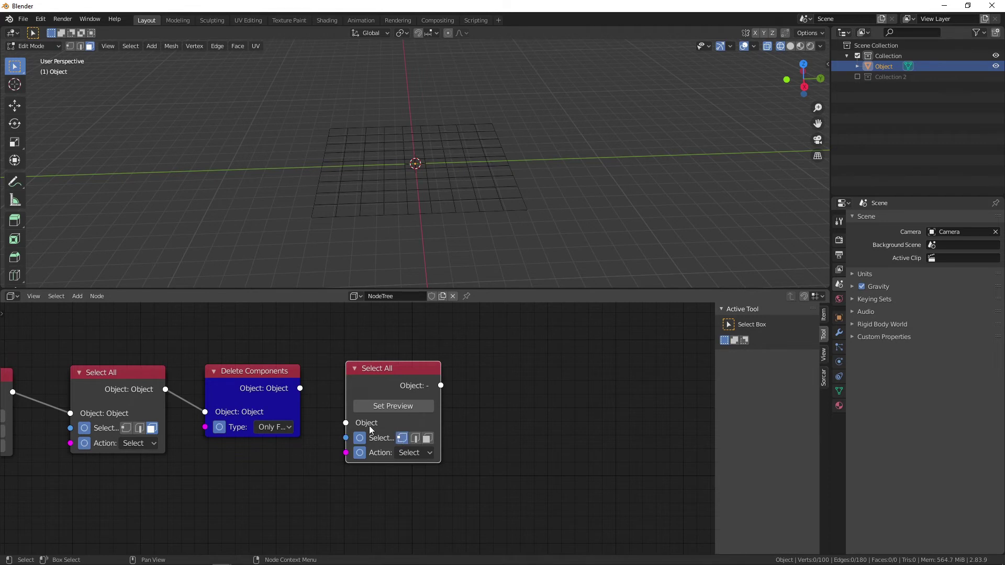
left_click_drag(300, 388, 345, 409)
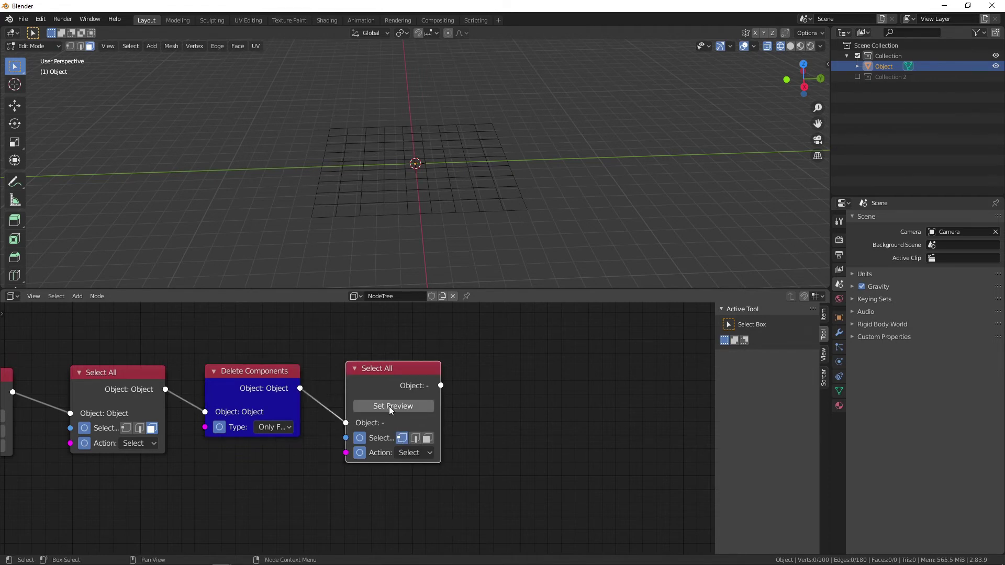
left_click(393, 410)
middle_click_drag(572, 408, 460, 406)
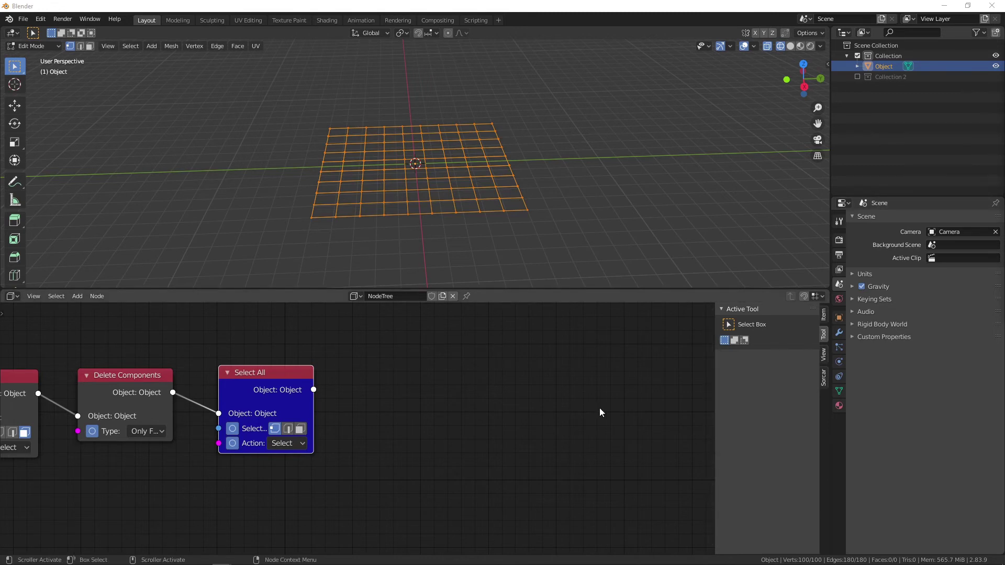
left_click(477, 418)
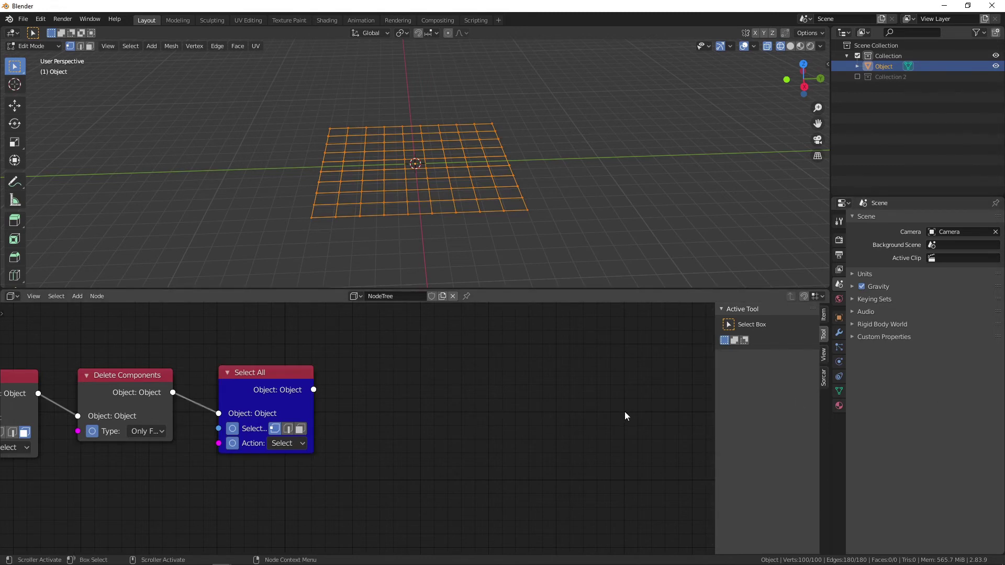
key("shift+a")
left_click(473, 445)
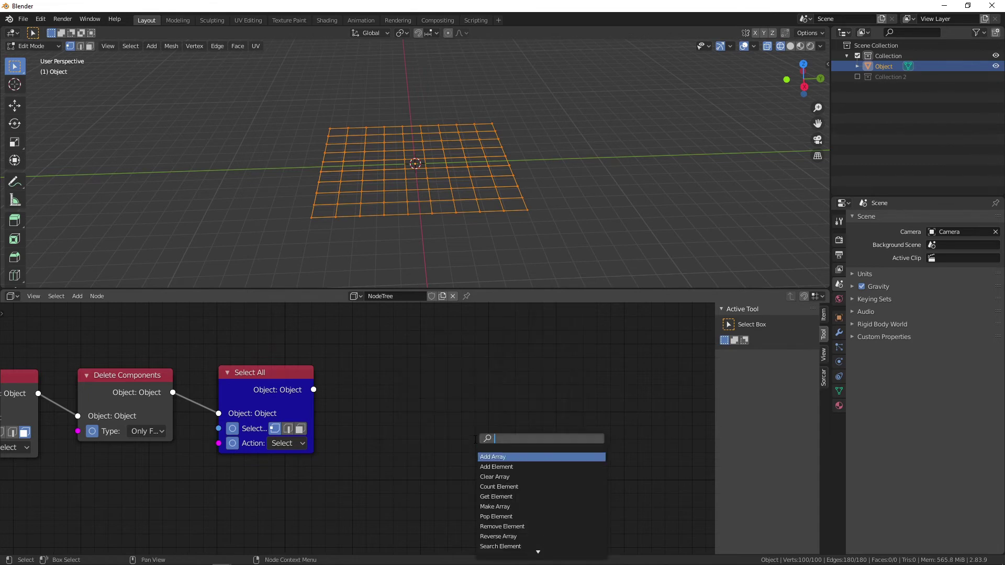
Step: Add a Begin For-Each Loop flow control node and place it above and beyond the second Select All node
key("shift+a")
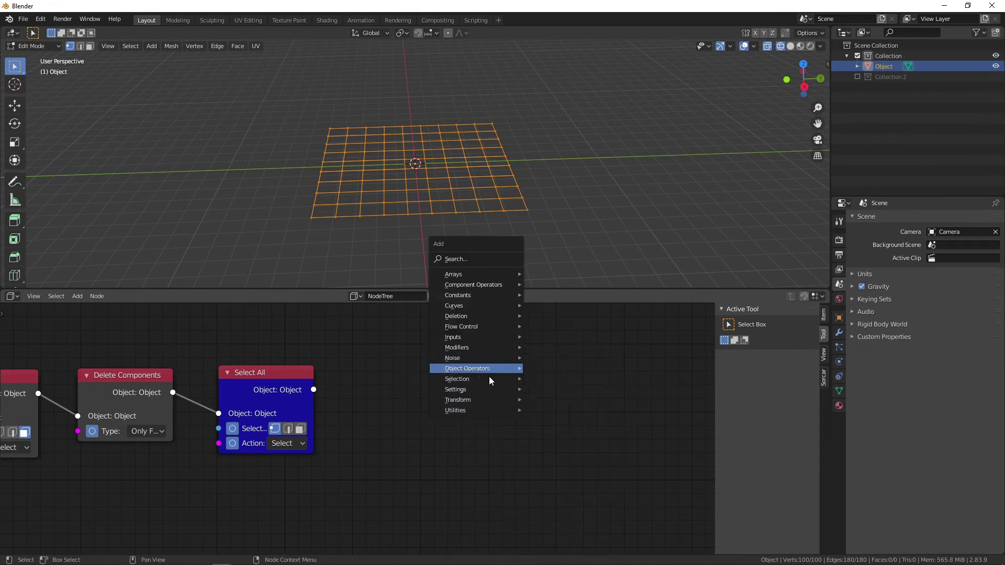
mouse_move(475, 326)
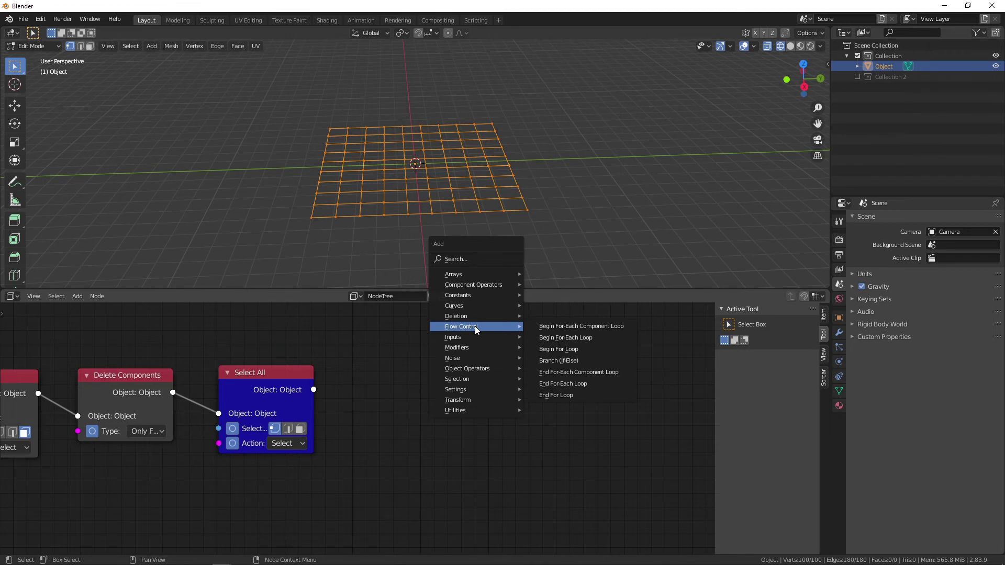
left_click(582, 337)
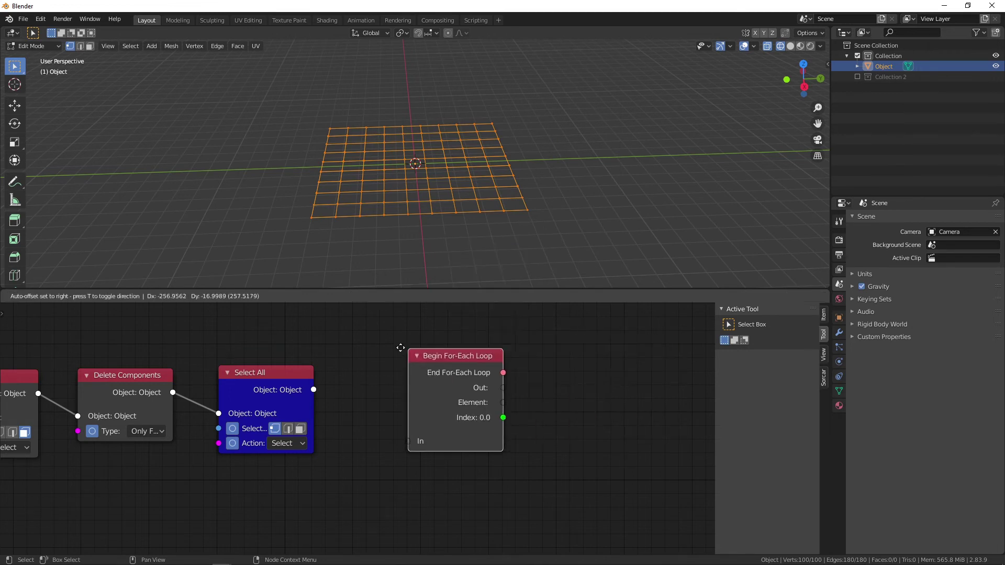
left_click(530, 314)
middle_click_drag(567, 393, 547, 469)
left_click_drag(373, 393, 381, 327)
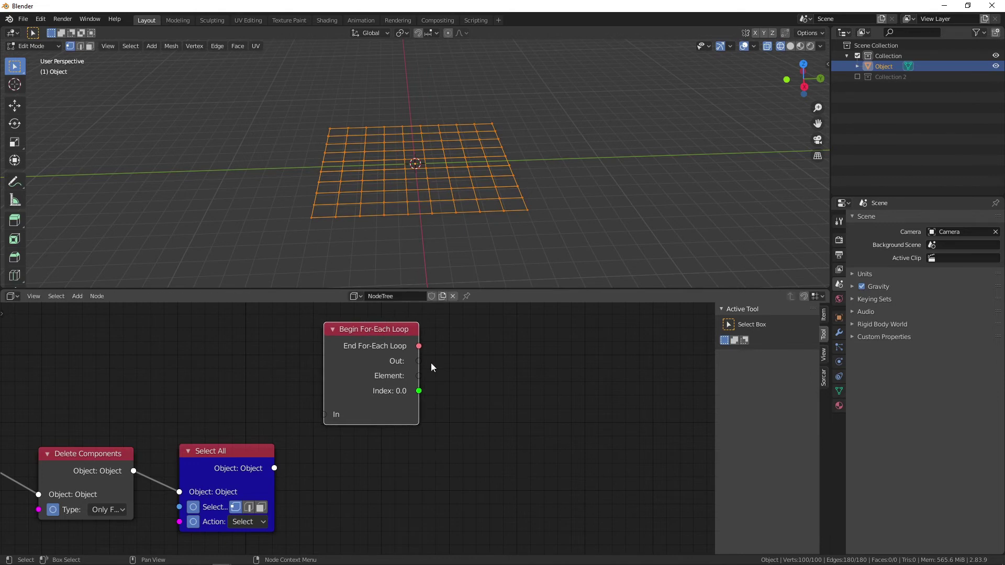
left_click(499, 384)
Step: Add an End For-Each Loop node well to the right of the Begin For-Each Loop node
middle_click_drag(587, 422, 448, 407)
key("shift+a")
left_click(398, 354)
key("shift+a")
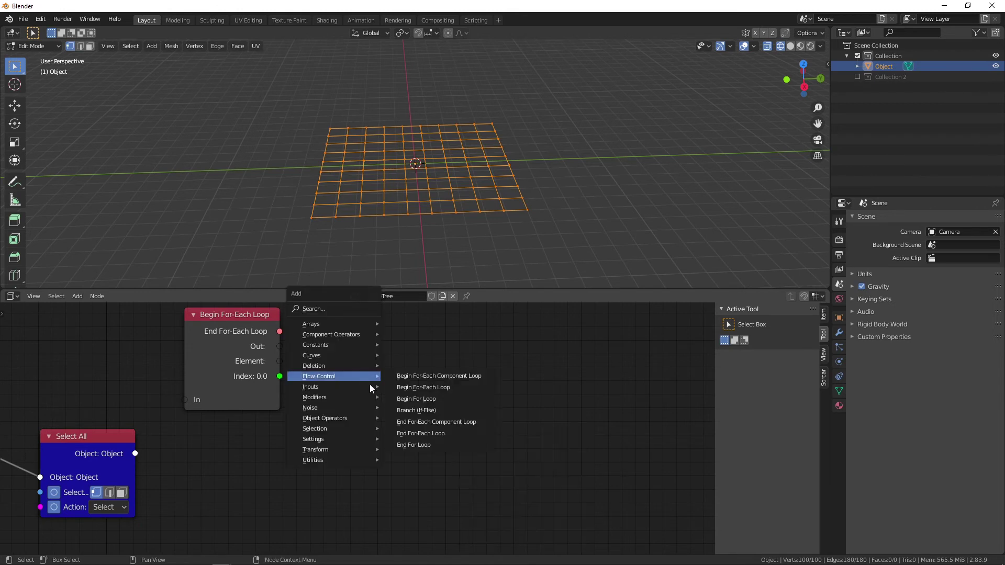
mouse_move(331, 377)
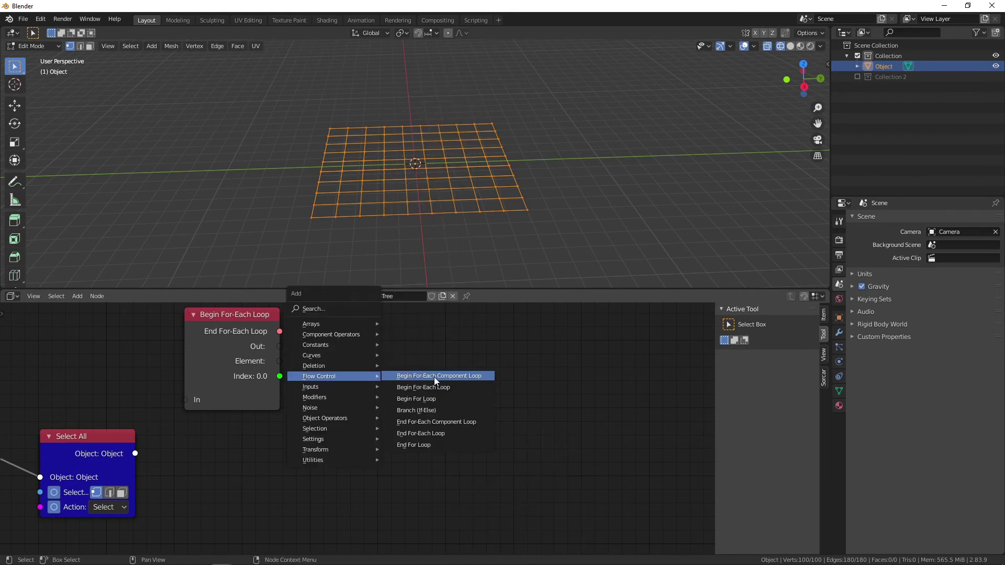
left_click(447, 434)
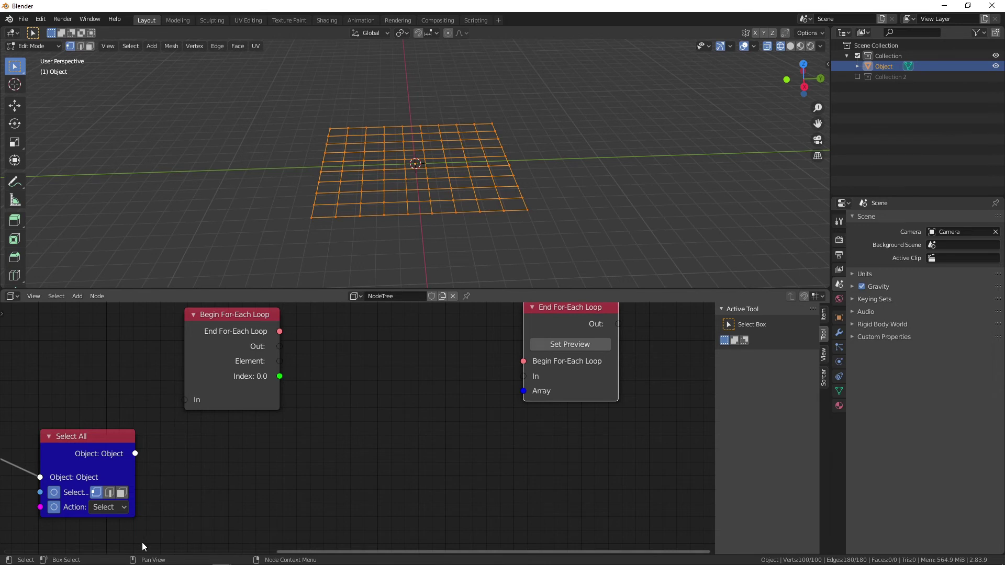
Step: Link the Begin For-Each Loop node to End For-Each Loop and the second Select All output to the loop's In input
left_click_drag(279, 331, 544, 348)
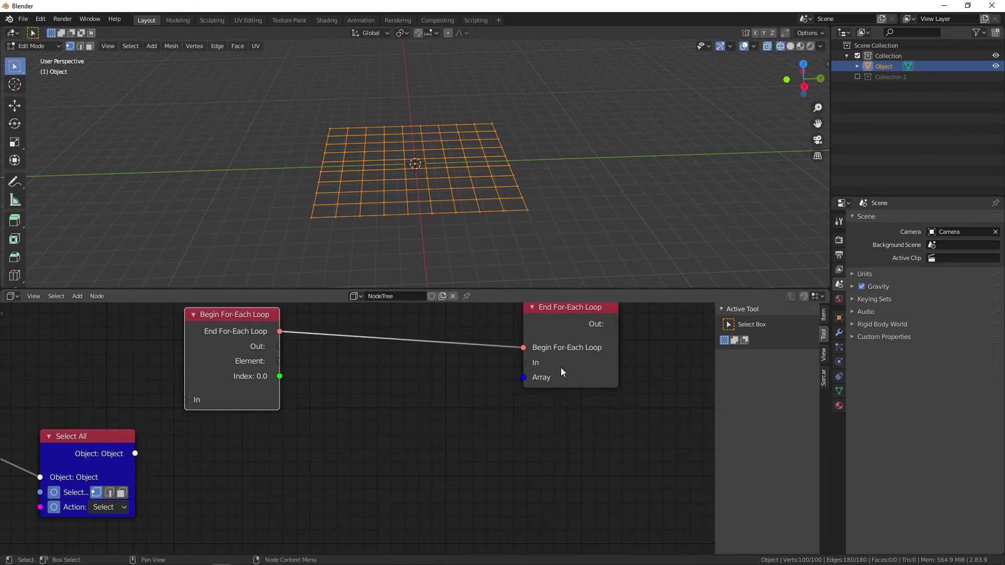
middle_click_drag(531, 376, 479, 361)
left_click_drag(478, 361, 521, 336)
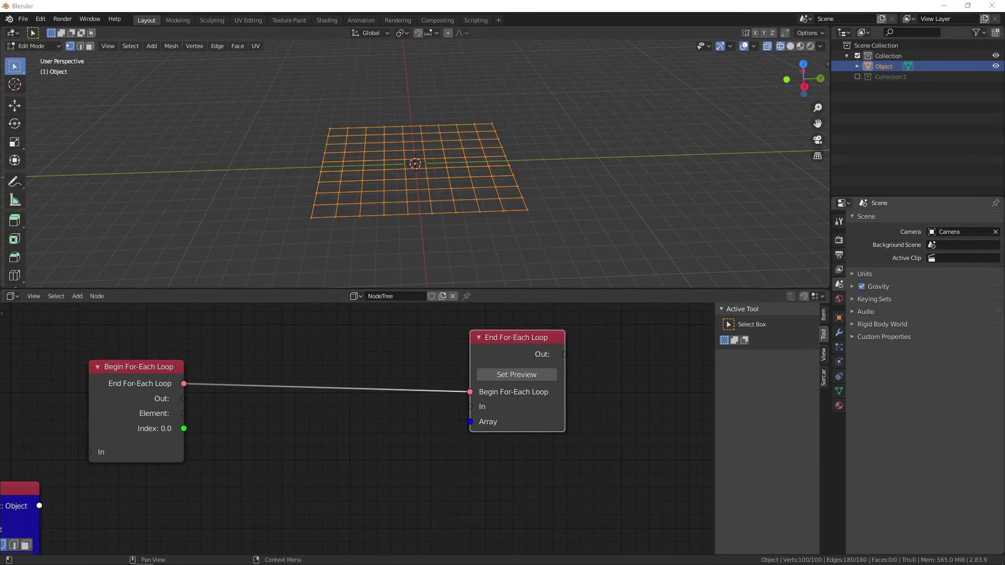
middle_click_drag(71, 504, 129, 459)
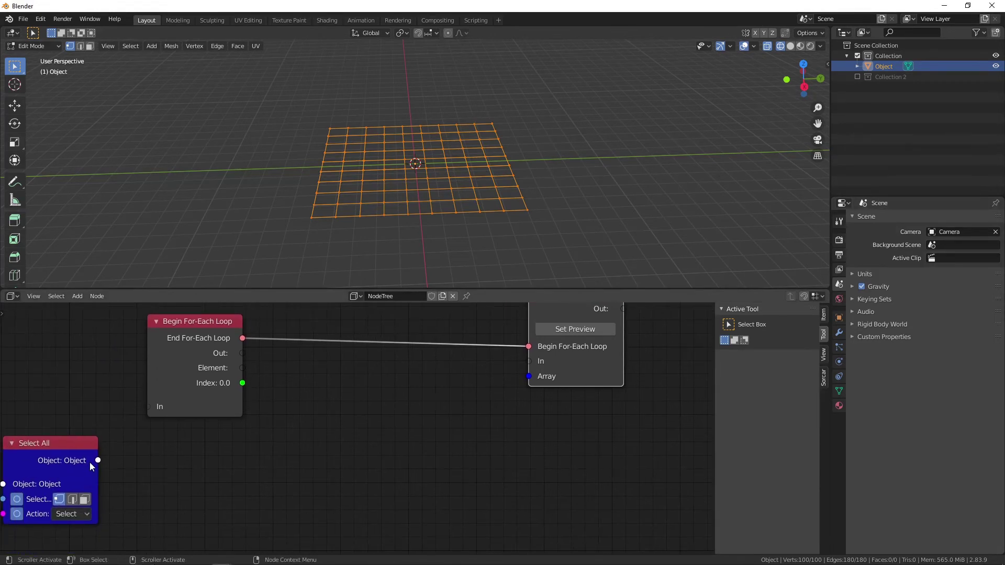
left_click_drag(97, 460, 149, 407)
Step: Add an Object Info utility node below the Begin For-Each Loop node
scroll(368, 422, "down", 2)
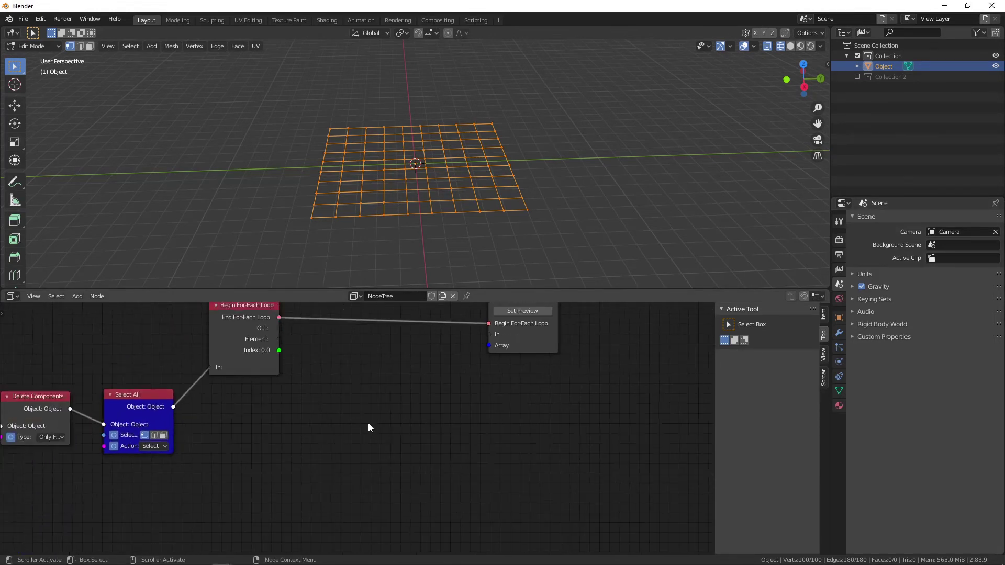
scroll(368, 428, "down", 1)
key("shift+a")
mouse_move(372, 533)
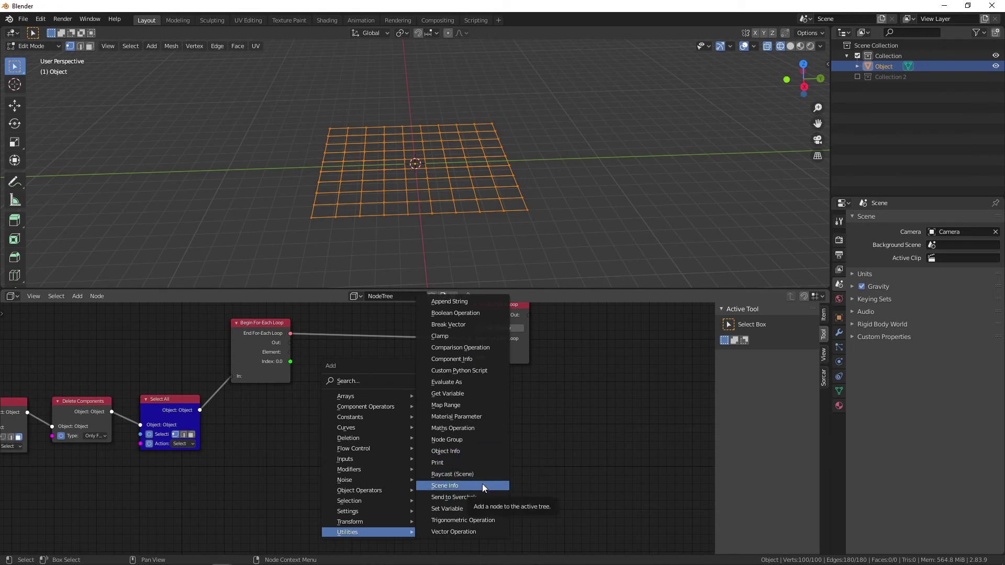
left_click(471, 449)
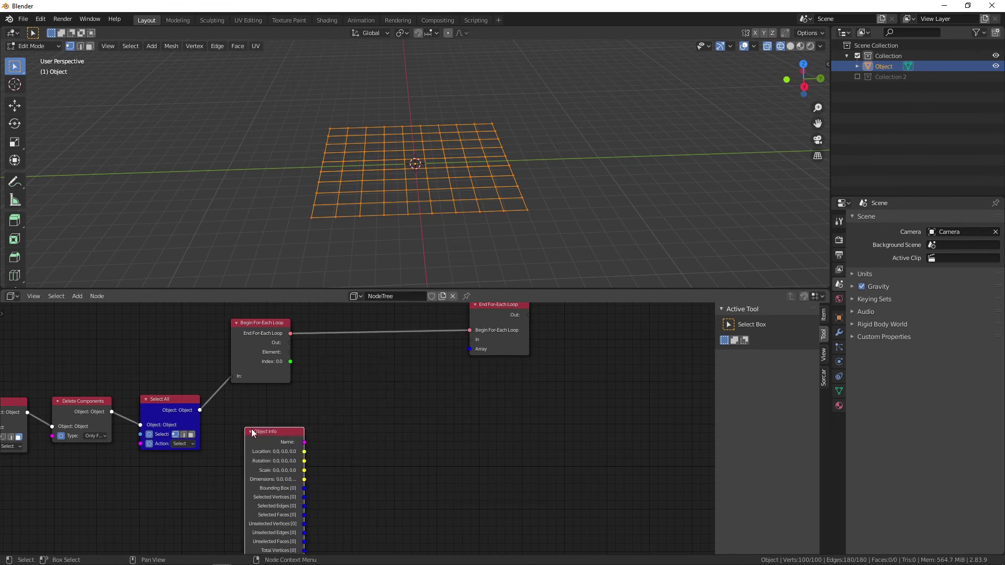
left_click(268, 412)
Step: Connect the second Select All node's object output to the Object input of the Object Info node
middle_click_drag(362, 431, 385, 402)
left_click(223, 382)
left_click_drag(223, 382, 262, 537)
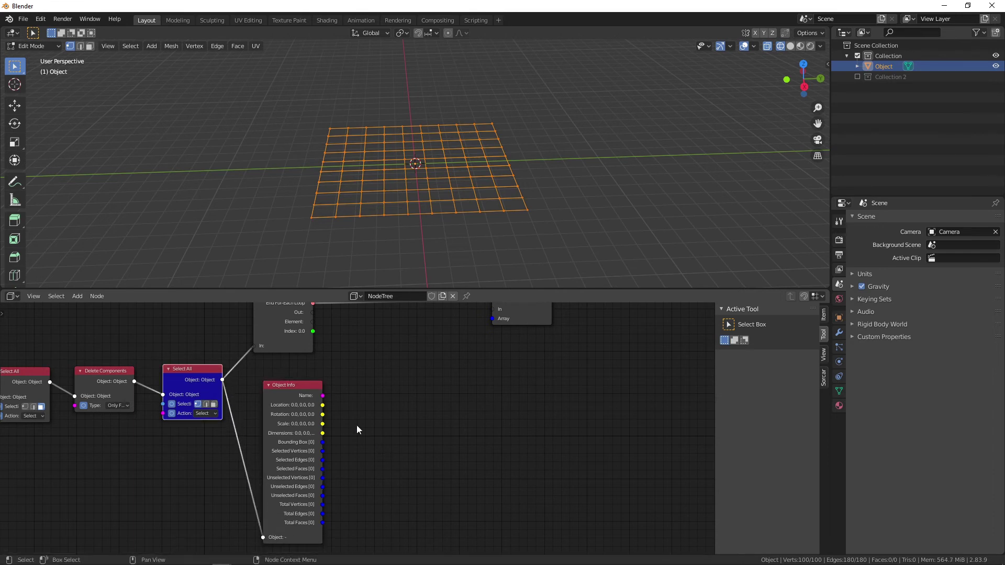
left_click(290, 385)
Step: Connect the Total Vertices output of Object Info to the Array input of the End For-Each Loop node
middle_click_drag(508, 404, 417, 407)
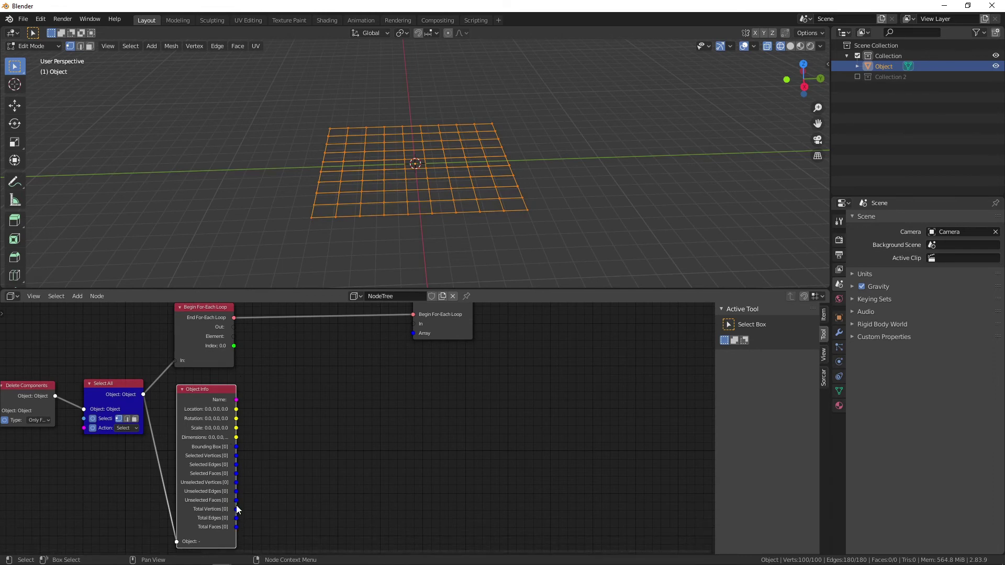
left_click_drag(236, 509, 415, 338)
middle_click_drag(553, 376, 521, 421)
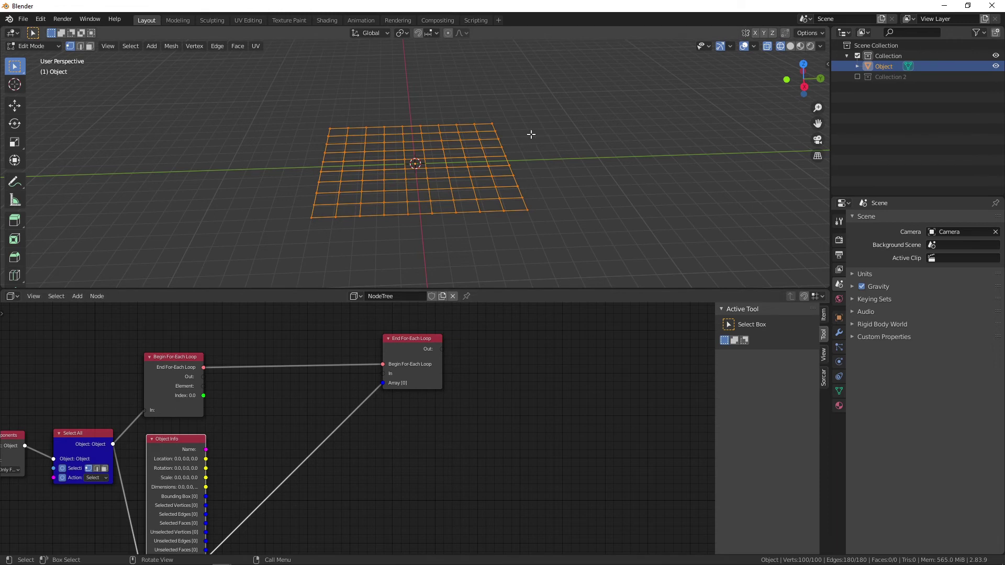
middle_click_drag(259, 408, 250, 379)
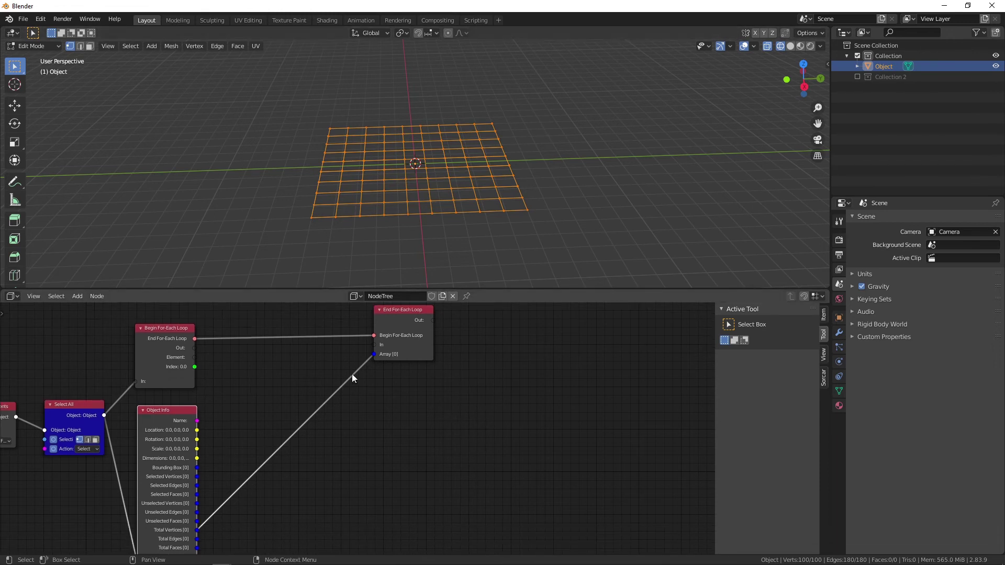
Step: Add a Noise node of the Perlin type below the End For-Each Loop node
middle_click_drag(314, 419, 370, 438)
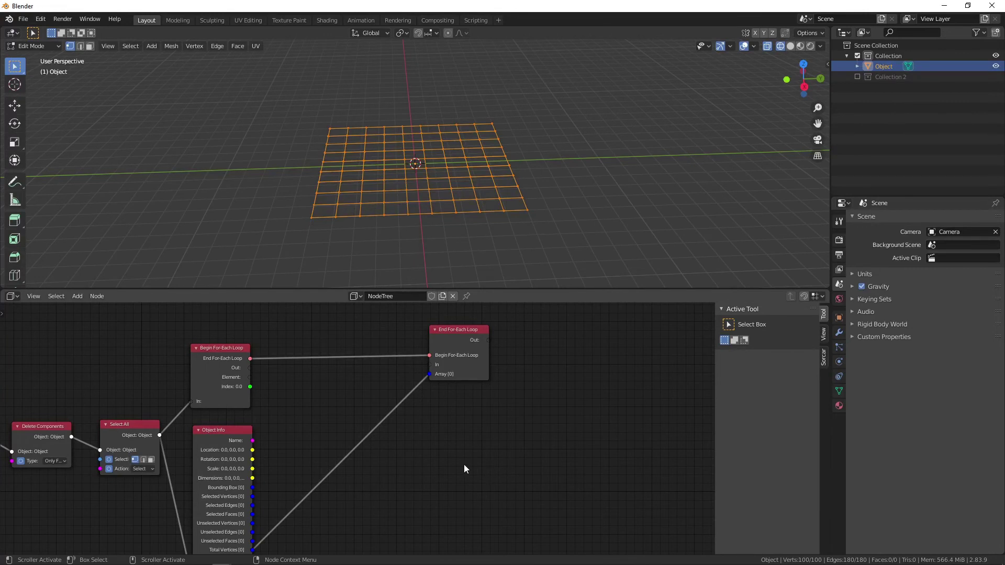
key("shift+a")
mouse_move(451, 466)
mouse_move(434, 422)
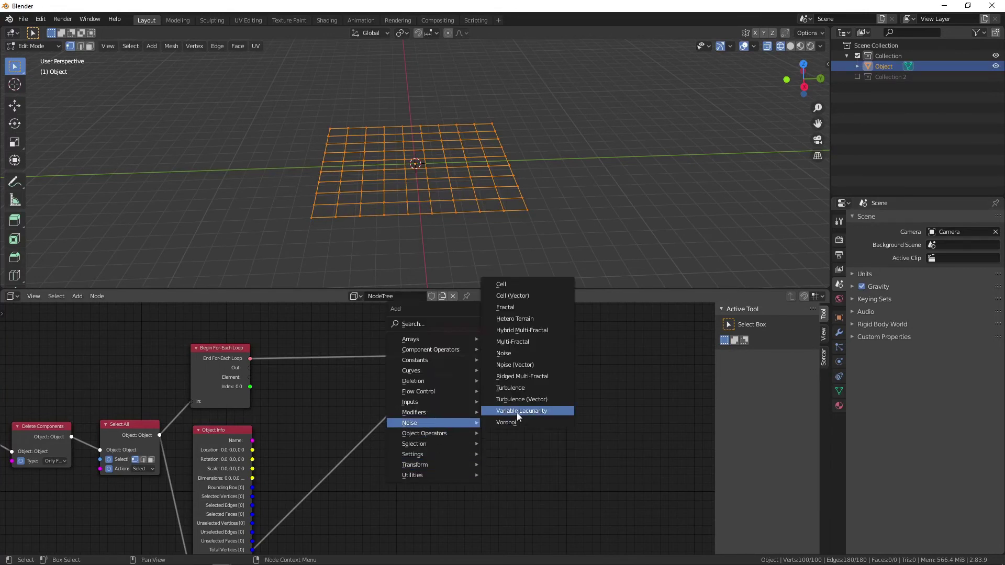
left_click(530, 358)
left_click(423, 437)
scroll(470, 514, "up", 2)
middle_click_drag(474, 518, 395, 467)
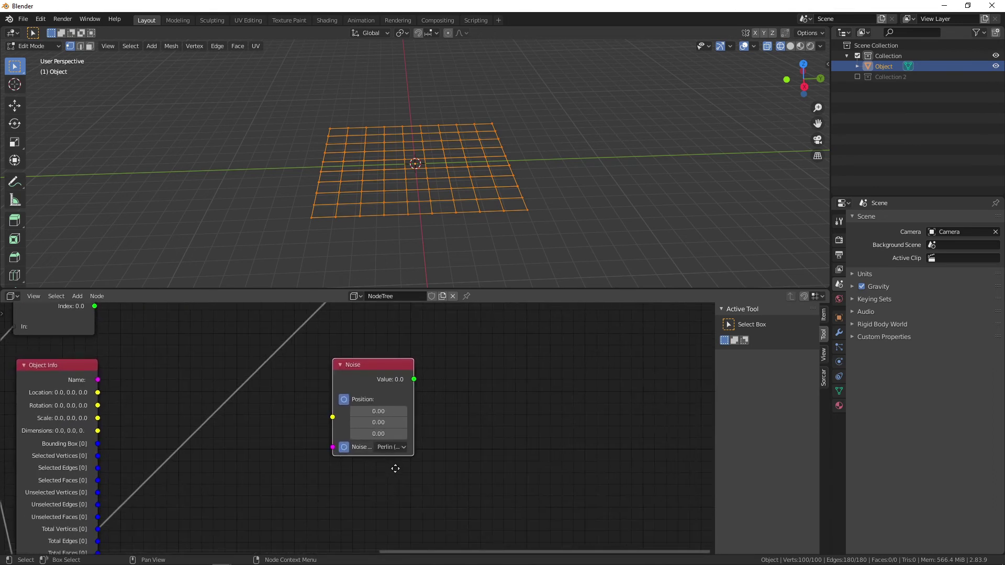
left_click(394, 447)
left_click(403, 413)
Step: Add a Component Info node between the loop nodes and connect the Begin For-Each Loop's Out output to its Object input
scroll(259, 419, "down", 2)
middle_click_drag(259, 420, 370, 457)
key("shift+a")
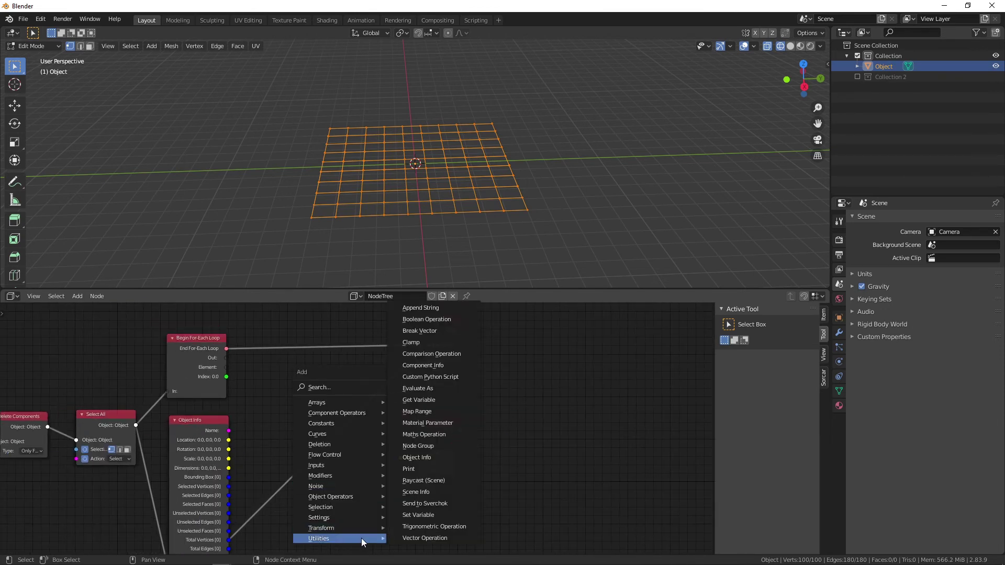
left_click(443, 363)
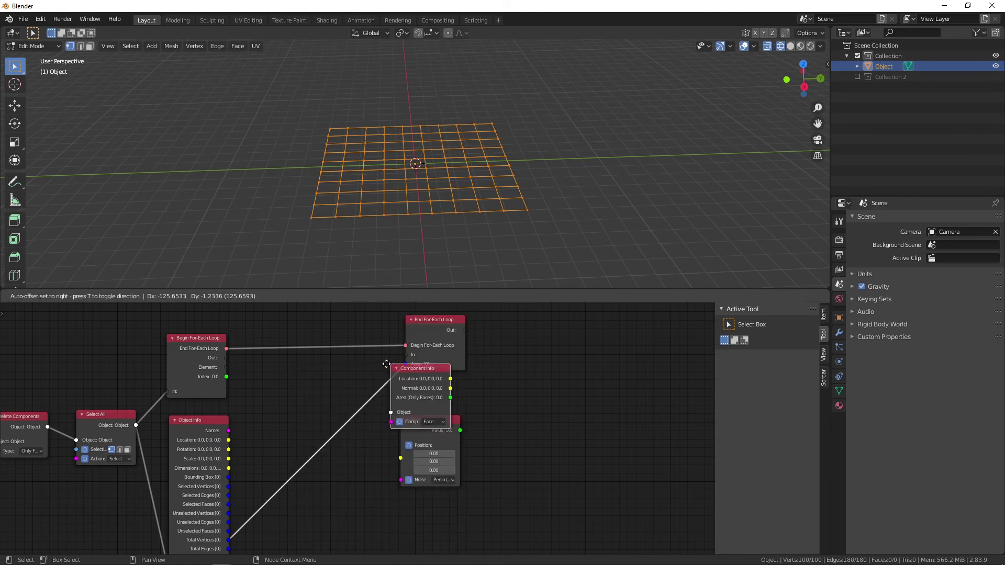
left_click(312, 356)
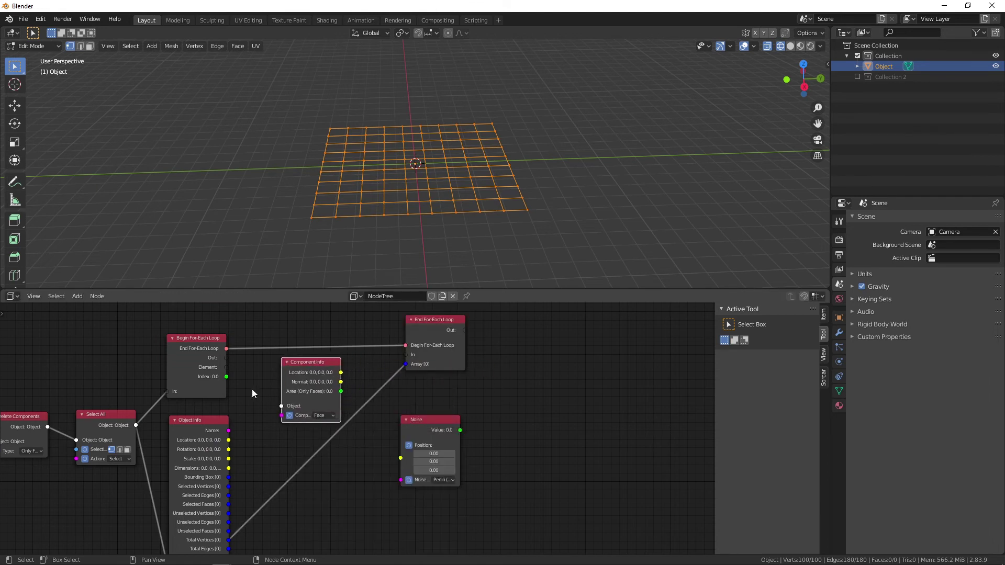
left_click_drag(227, 358, 281, 406)
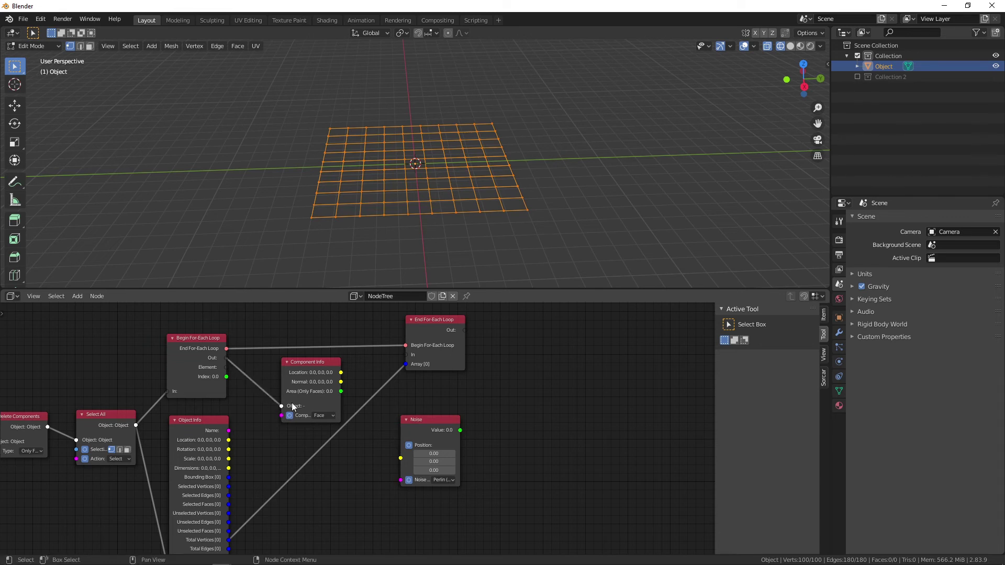
Step: Set the component type of the Component Info node to Vertex
left_click(325, 394)
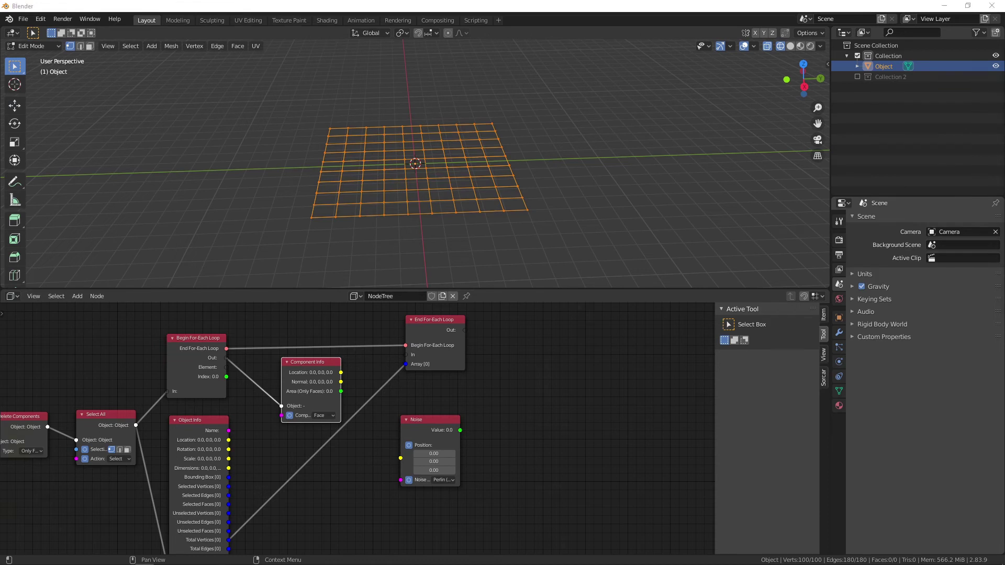
left_click(323, 414)
left_click(320, 434)
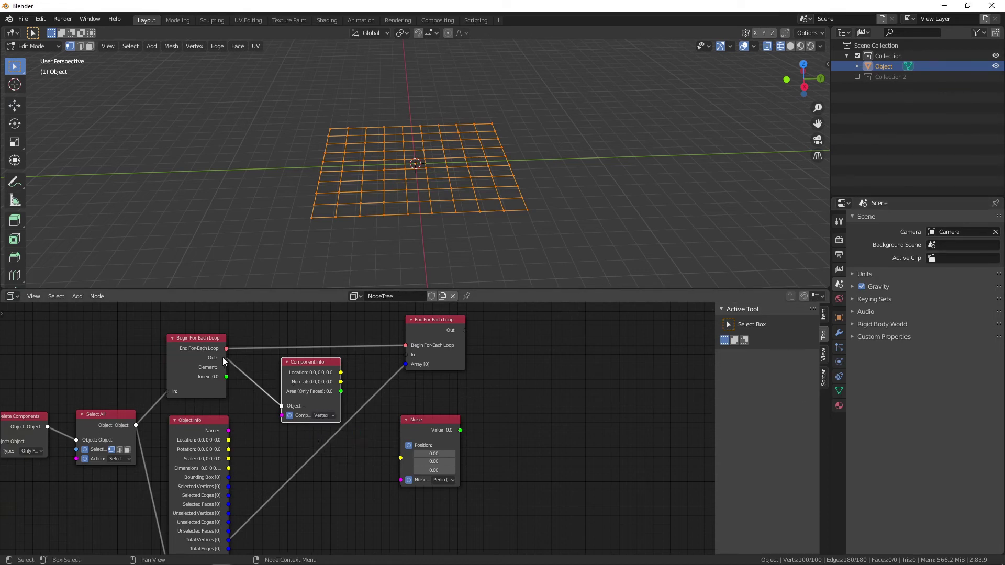
Step: Connect Component Info's Location output to the Noise node's Position input and move the Noise node closer to it
left_click_drag(340, 372, 400, 458)
left_click_drag(431, 421, 390, 434)
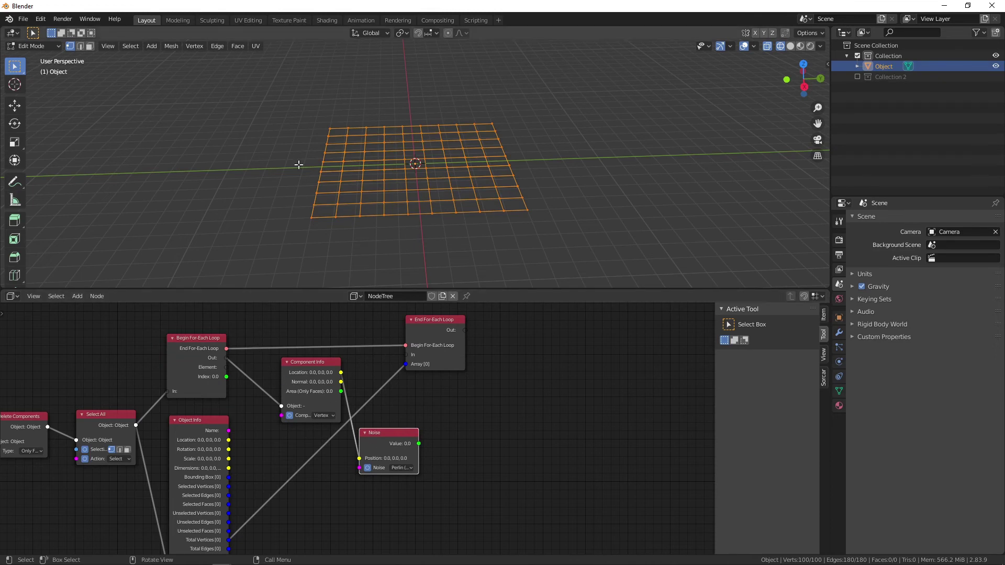
Step: Move the End For-Each Loop node farther from the other nodes and add a Local Transform node between it and the Noise node
left_click_drag(449, 322, 678, 305)
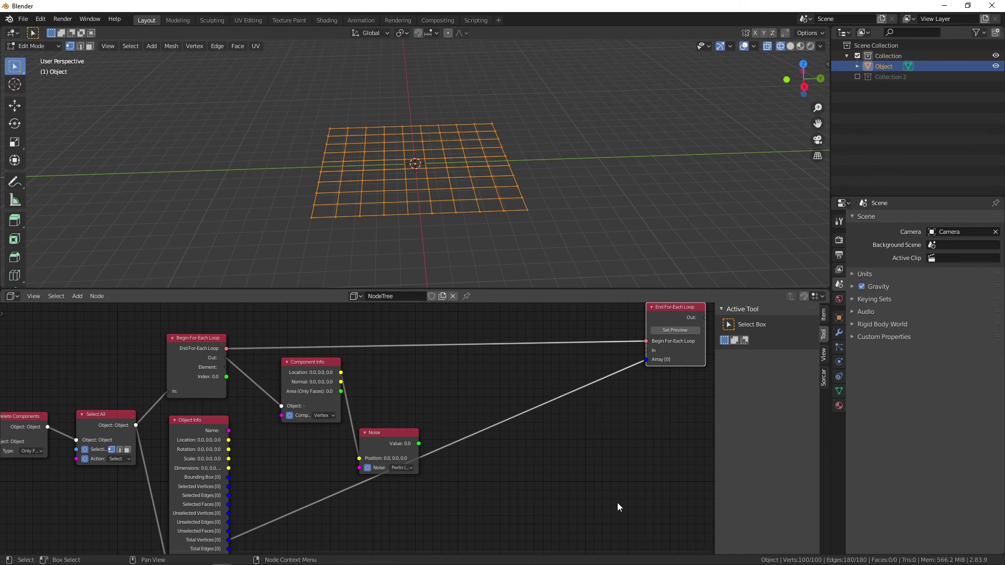
middle_click_drag(622, 472, 563, 482)
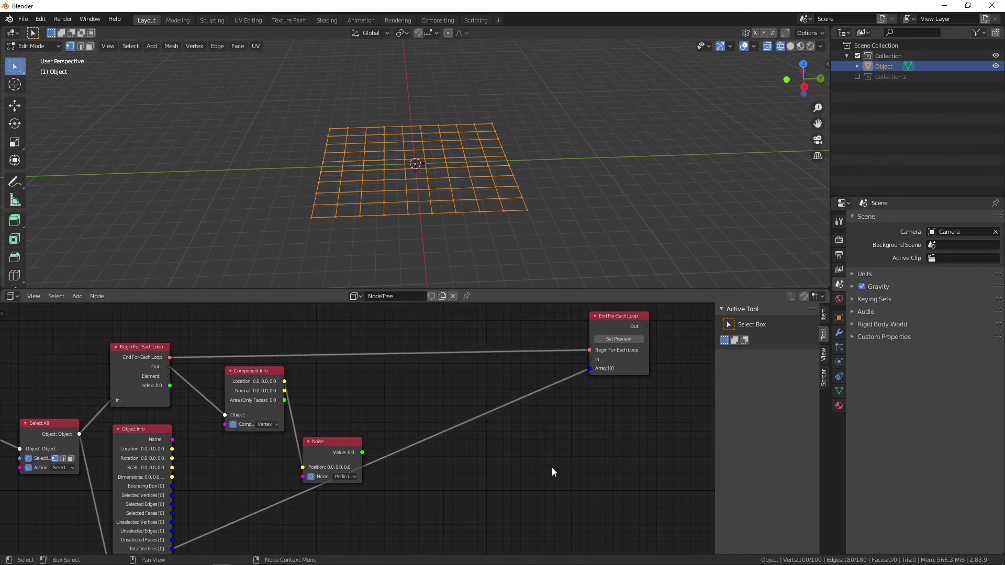
key("shift+a")
left_click(544, 479)
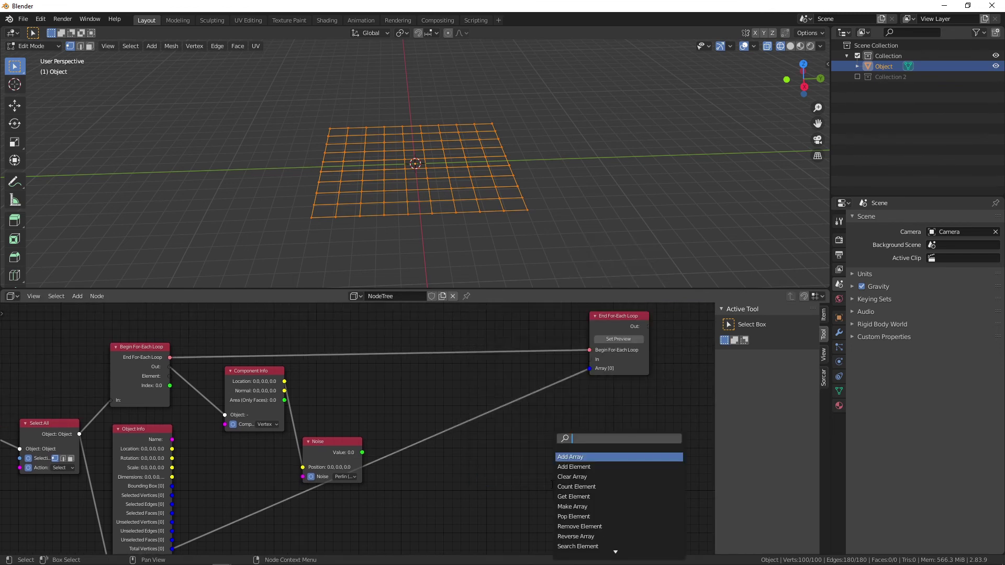
type("local")
key("Return")
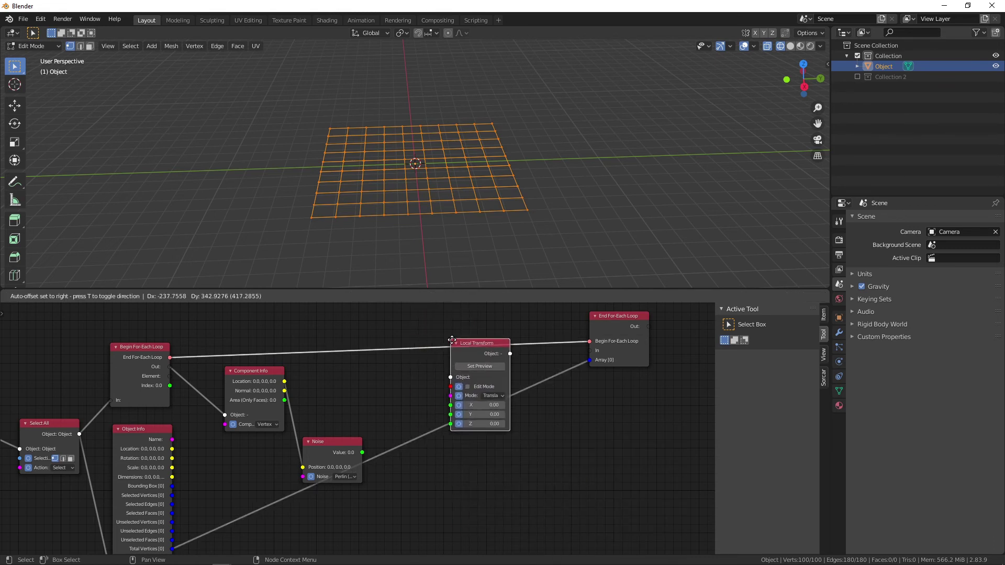
left_click(469, 453)
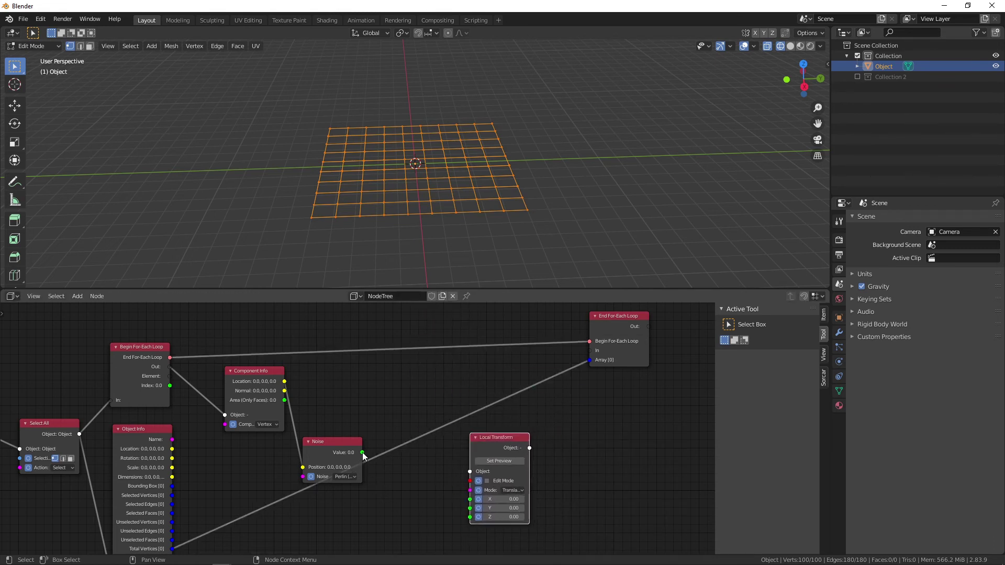
Step: Connect the Noise Value output to Local Transform's Z input, enabling Edit Mode and keeping the mode on Translate
left_click_drag(362, 452, 470, 509)
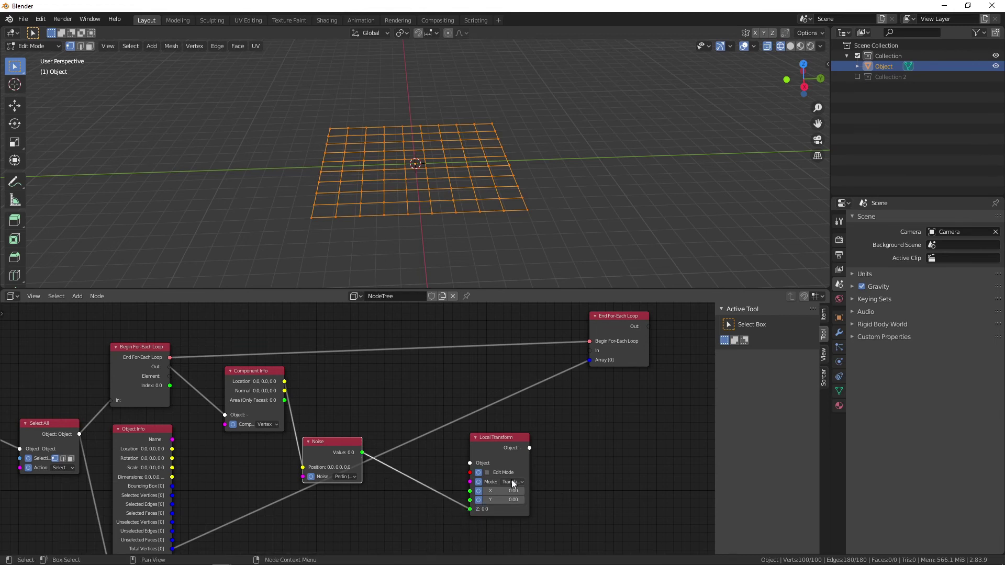
left_click(490, 473)
left_click(516, 482)
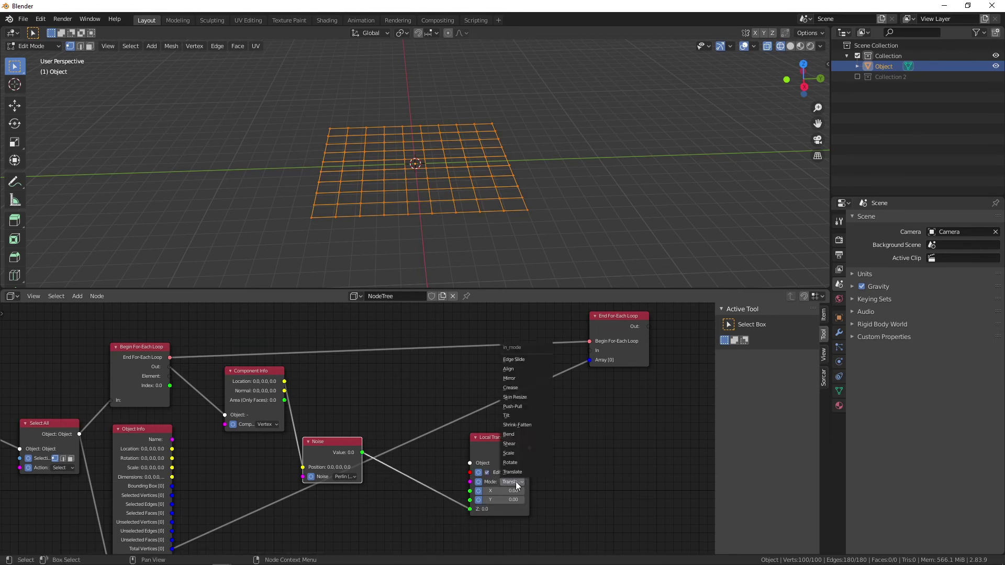
left_click(511, 472)
left_click(489, 450)
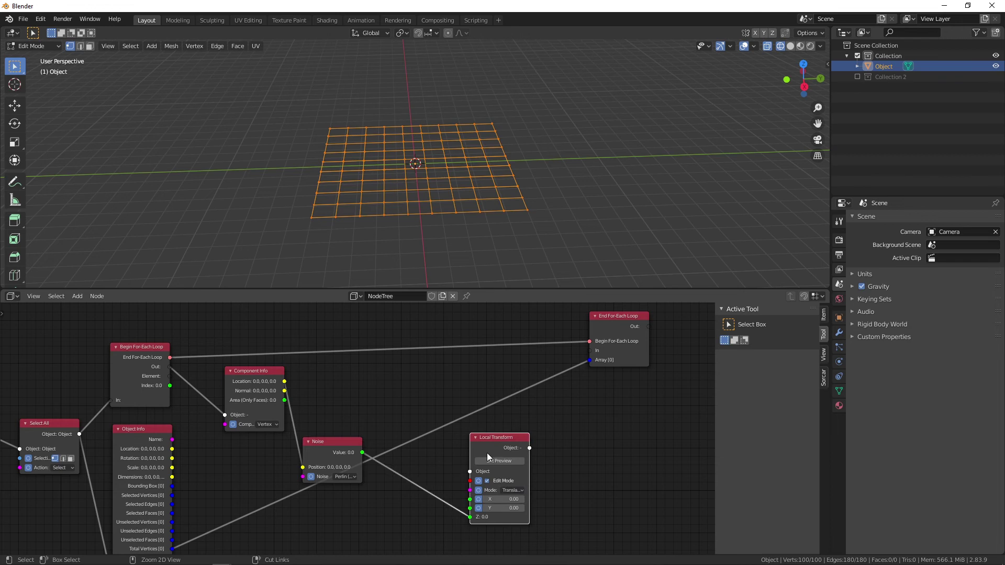
left_click_drag(500, 442, 505, 431)
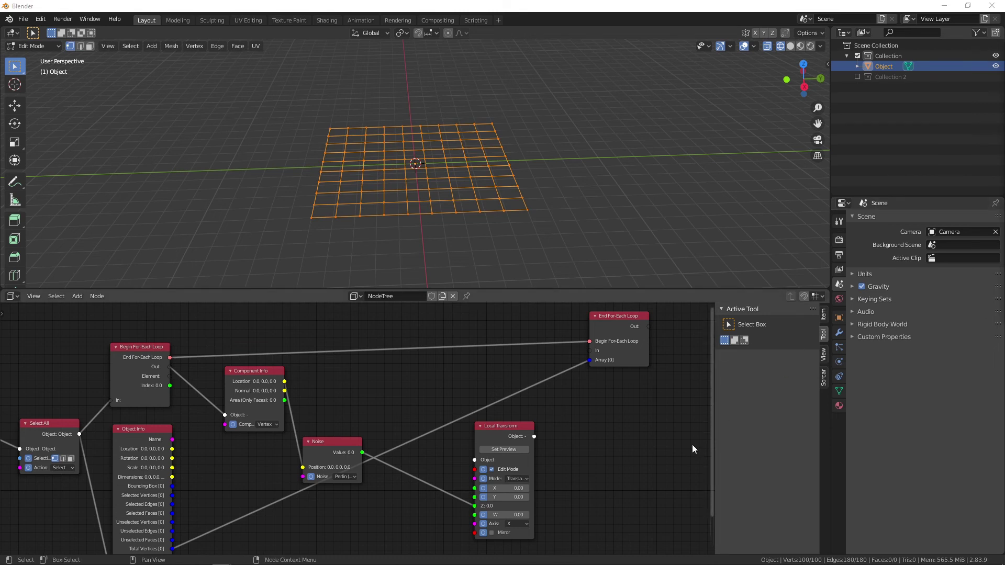
Step: Add a Select by Index node above the link between the two For-Each Loop nodes
middle_click_drag(673, 449, 668, 468)
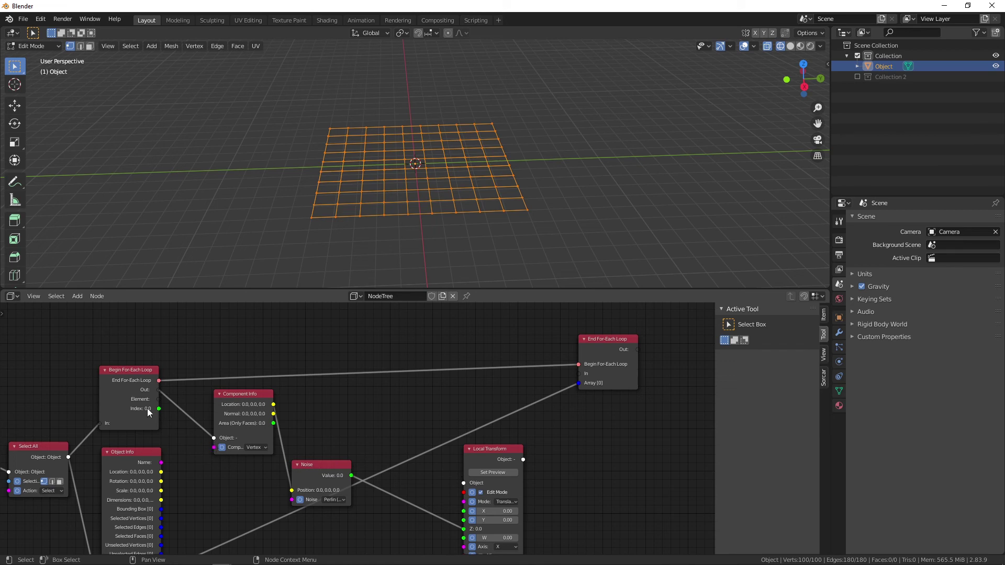
key("shift+a")
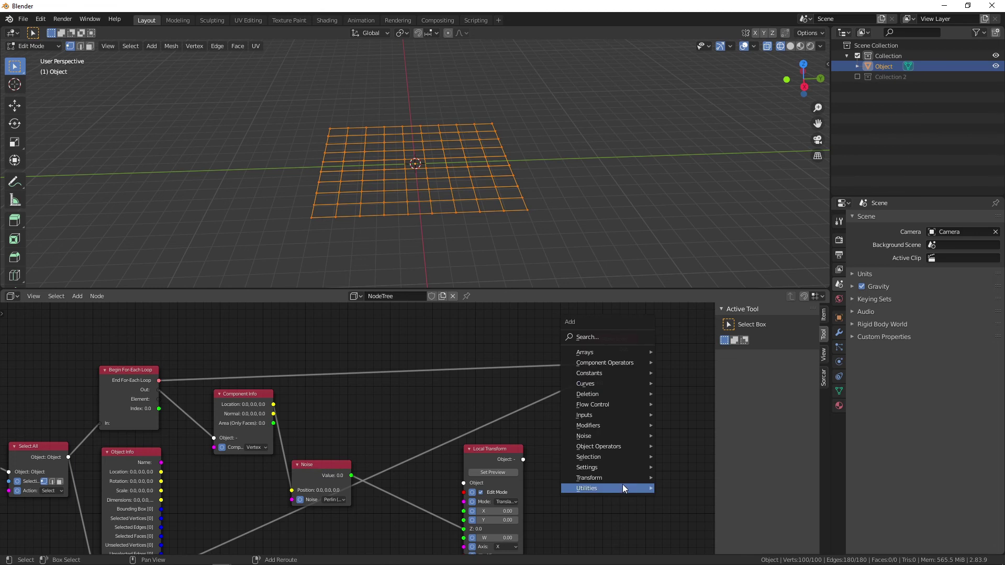
mouse_move(600, 350)
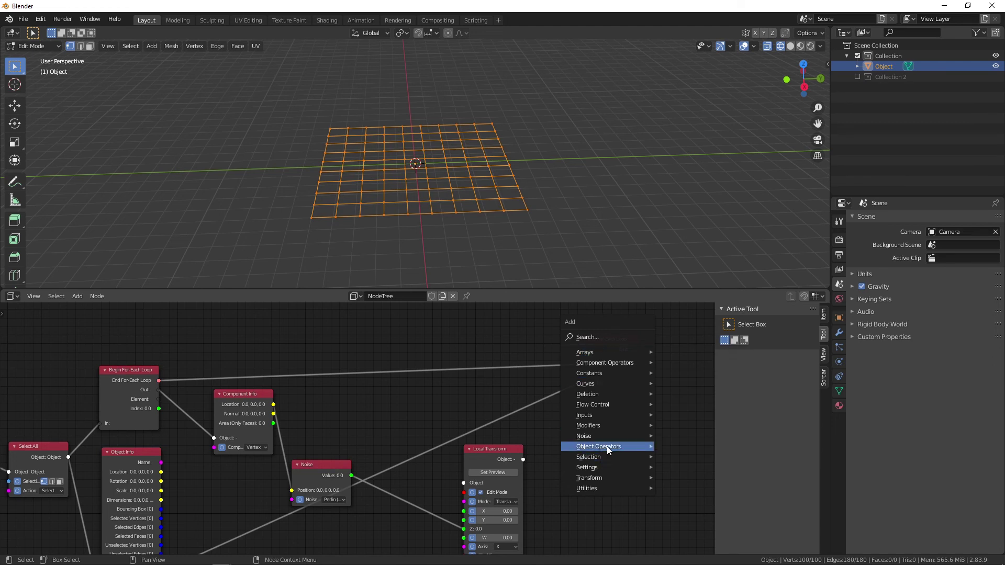
mouse_move(608, 463)
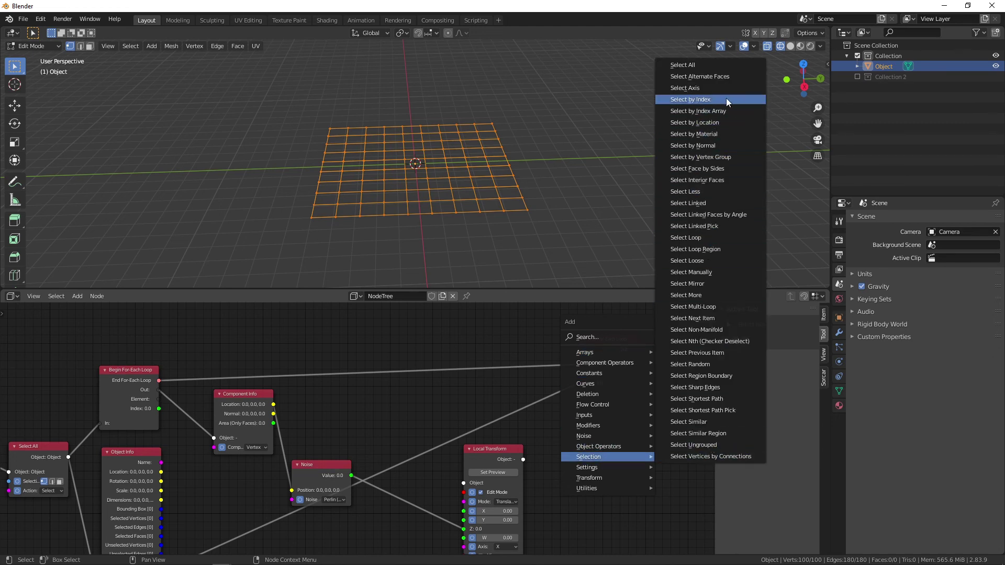
left_click(701, 100)
left_click(338, 314)
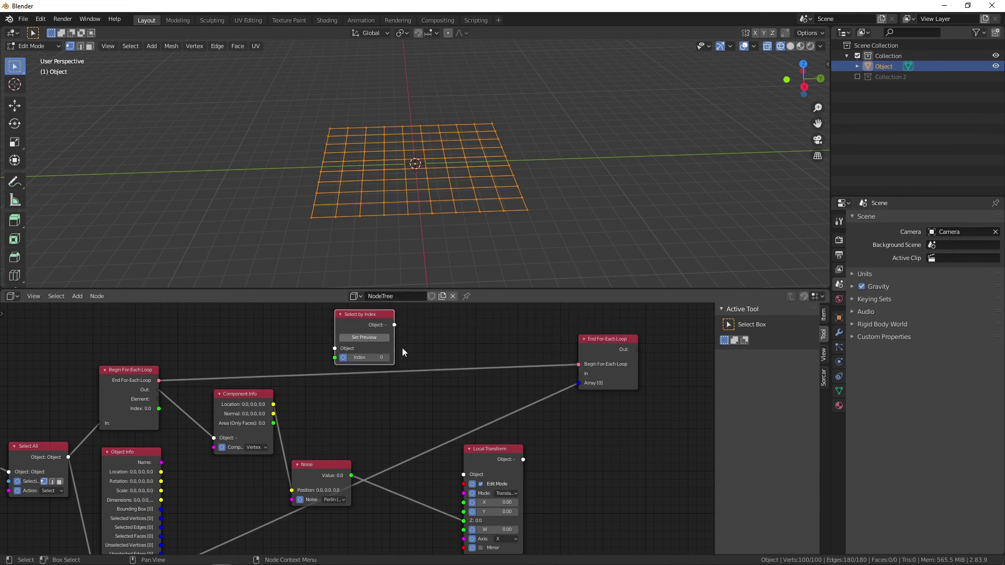
Step: Connect the Begin For-Each Loop's Out and Element outputs to Select by Index's Object and Index inputs
middle_click_drag(457, 325, 441, 353)
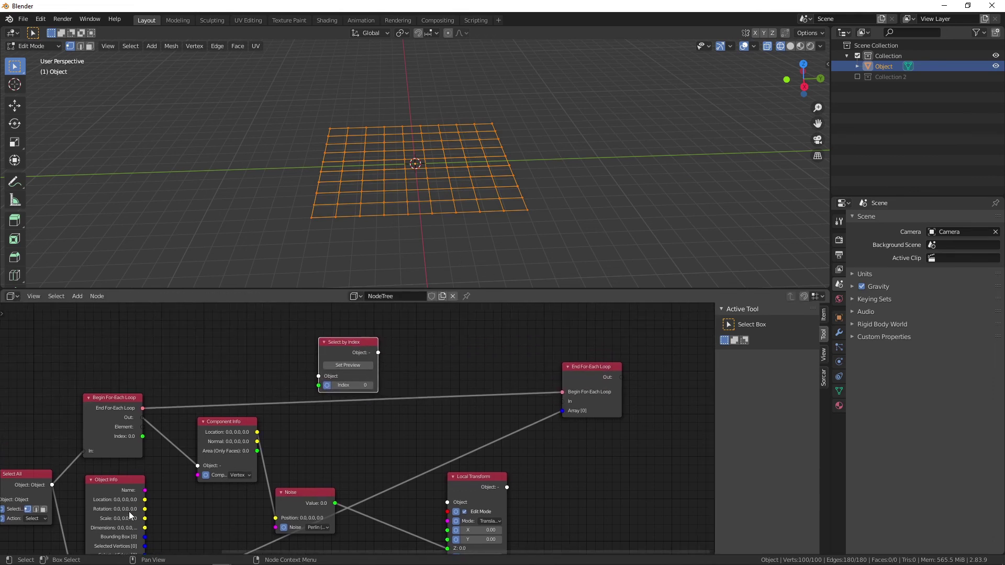
middle_click_drag(172, 518, 135, 507)
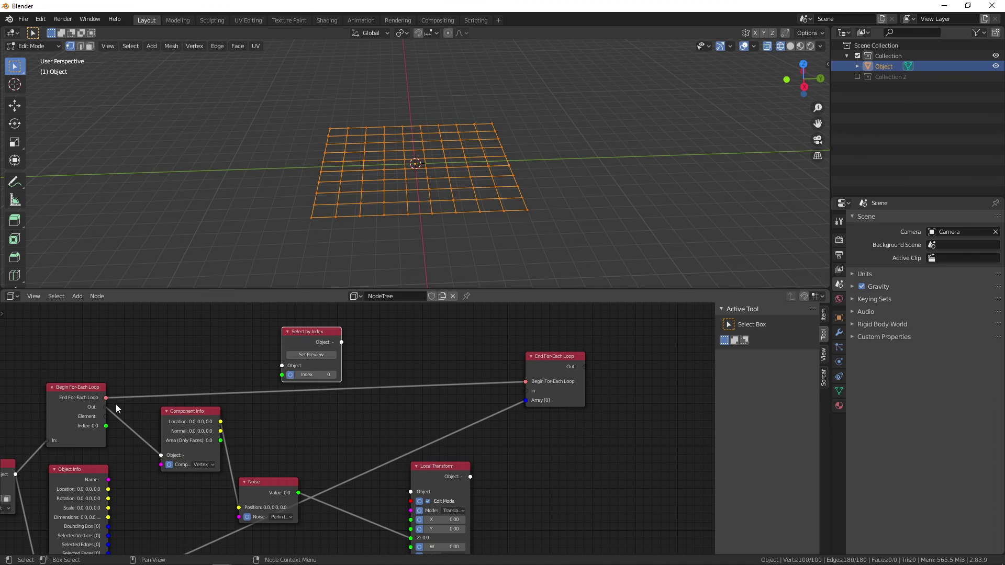
left_click_drag(107, 411, 282, 357)
left_click_drag(104, 416, 282, 366)
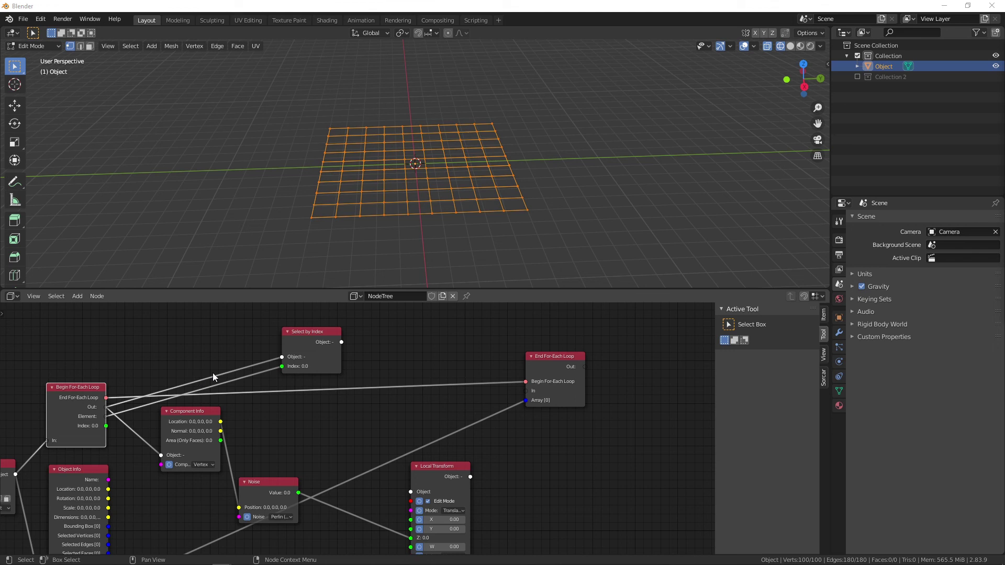
Step: Link Select by Index's object output to Local Transform's Object input, and Local Transform's output to the End For-Each Loop's In
middle_click_drag(425, 311, 315, 325)
left_click_drag(230, 340, 299, 489)
left_click_drag(359, 474, 414, 388)
mouse_move(445, 353)
left_mouse_down()
mouse_move(462, 350)
mouse_move(453, 349)
left_mouse_up()
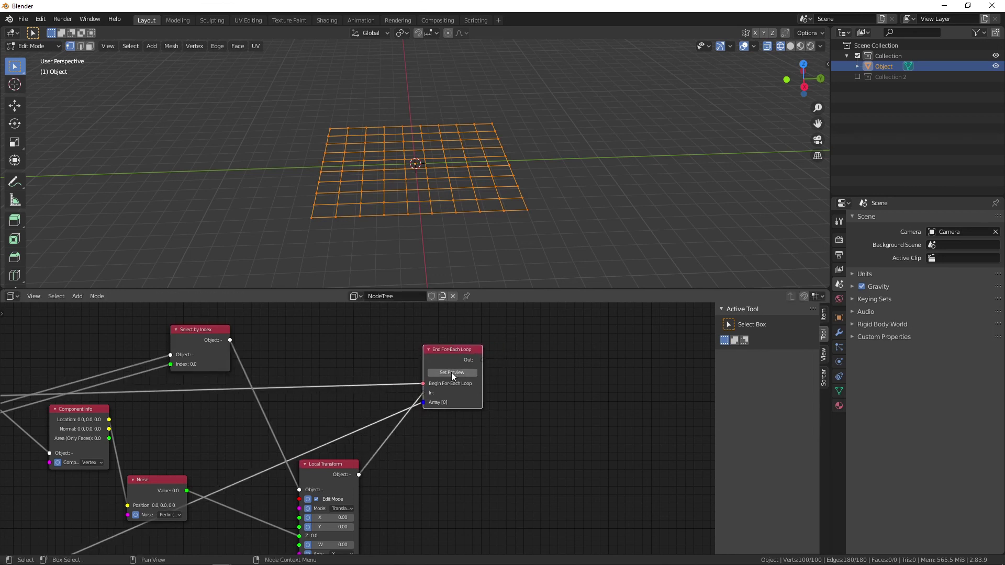
Step: Preview the End For-Each Loop node and inspect the displaced grid from a low side angle
left_click(451, 372)
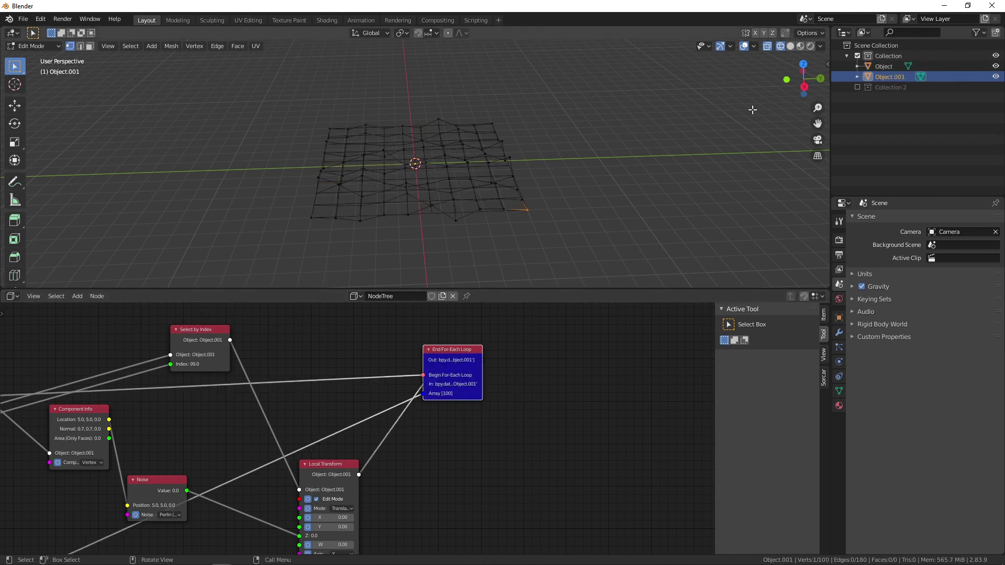
left_click_drag(803, 78, 959, 78)
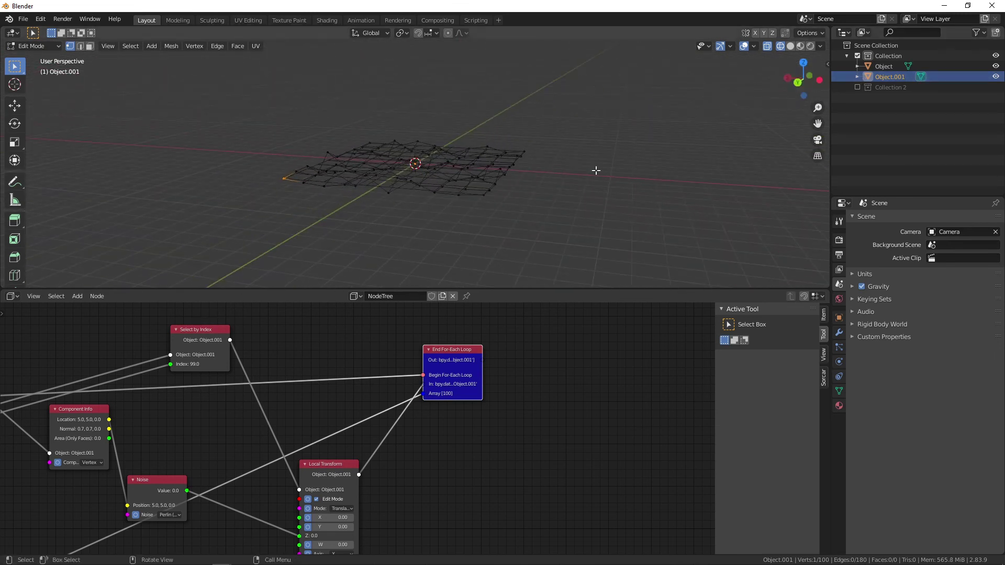
middle_click_drag(328, 408, 434, 361)
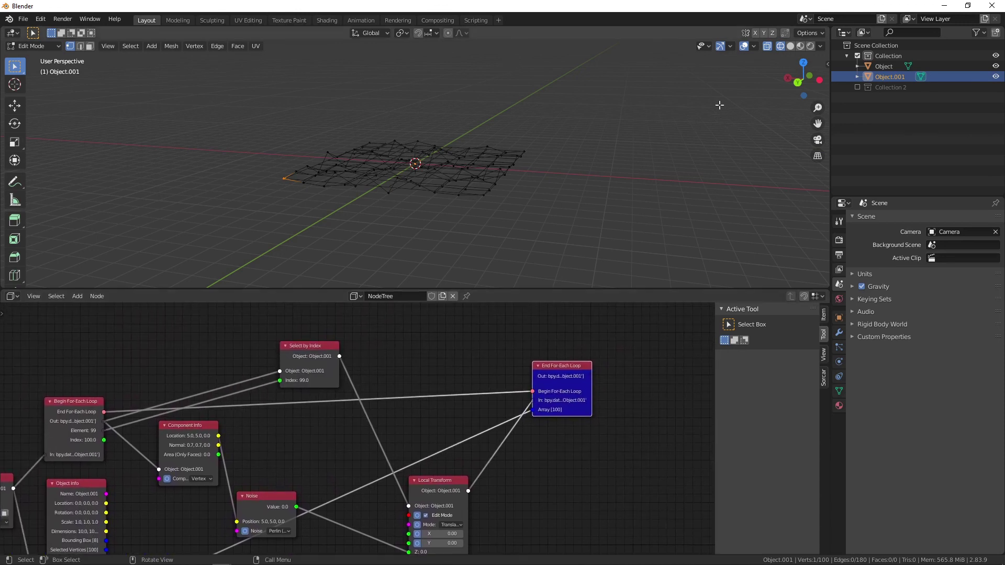
Step: Delete Object and Object.001 from the Collection
left_click(856, 76)
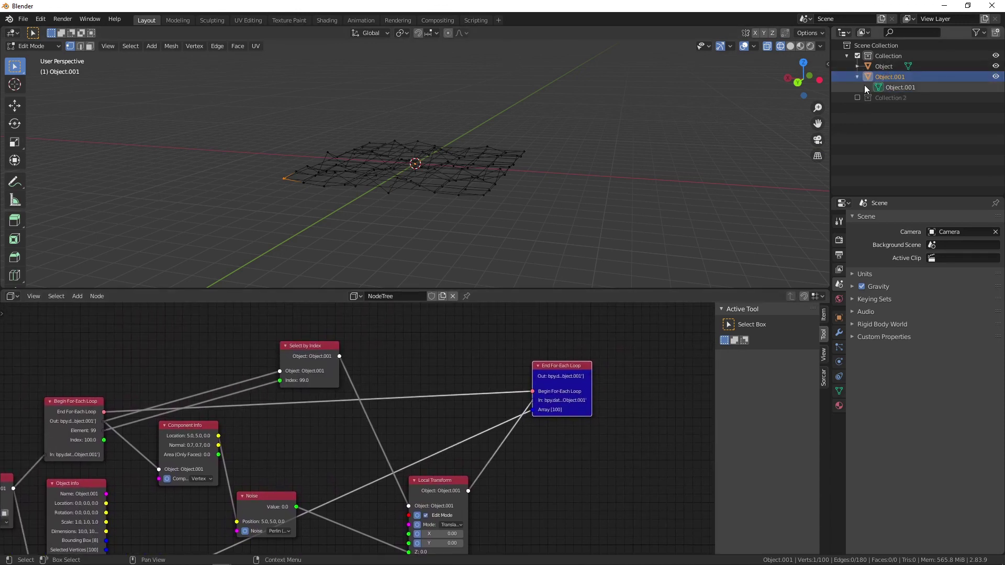
left_click(889, 67)
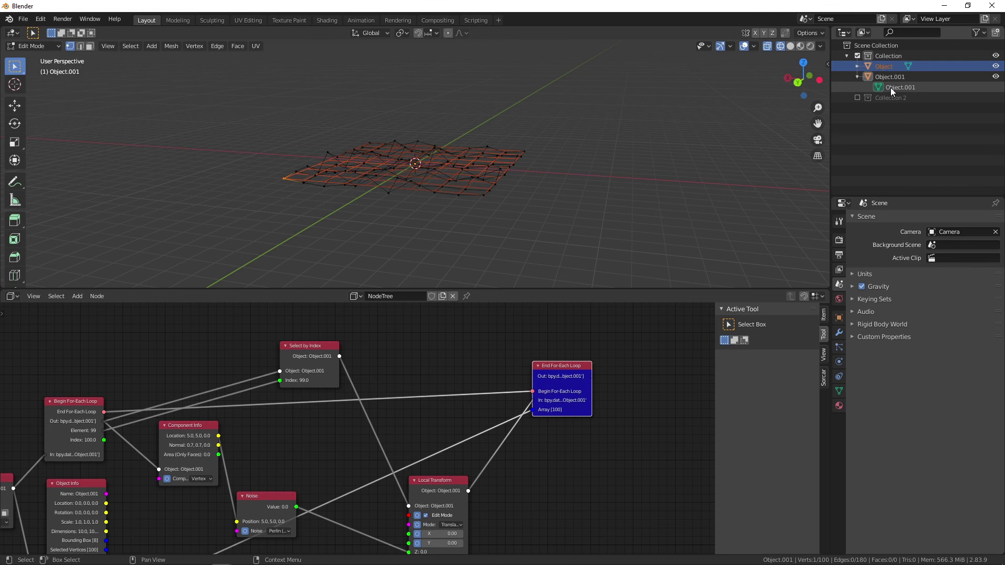
right_click(894, 86)
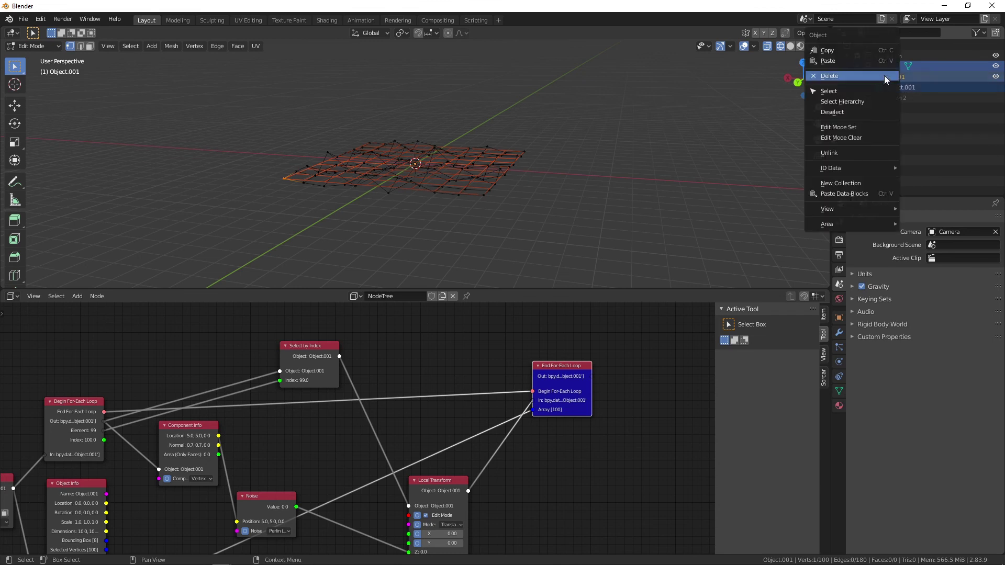
left_click(857, 76)
Step: Execute the grid creation node at the start of the node tree to regenerate the flat grid
middle_click_drag(470, 340, 531, 354)
scroll(202, 381, "down", 5)
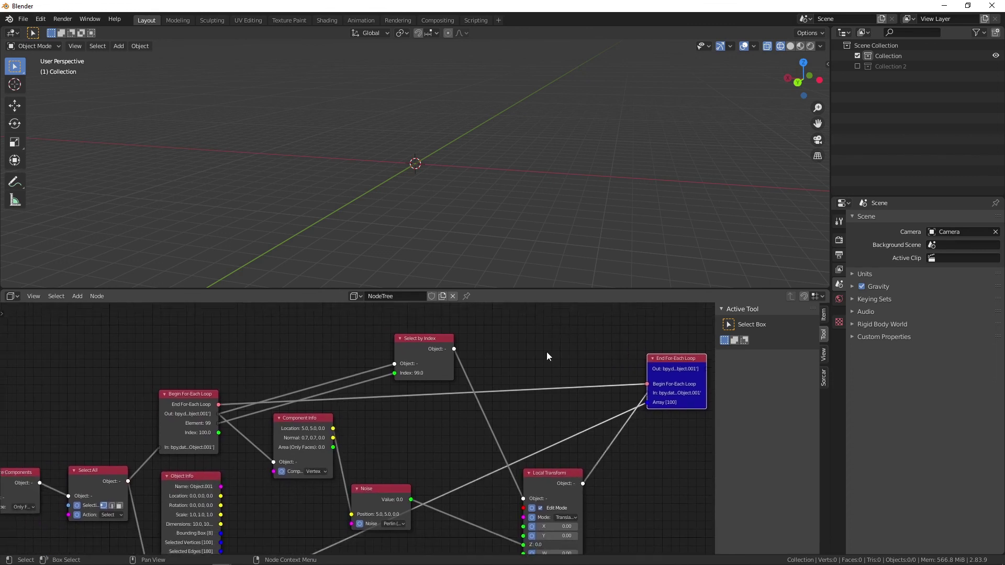
left_click(236, 418)
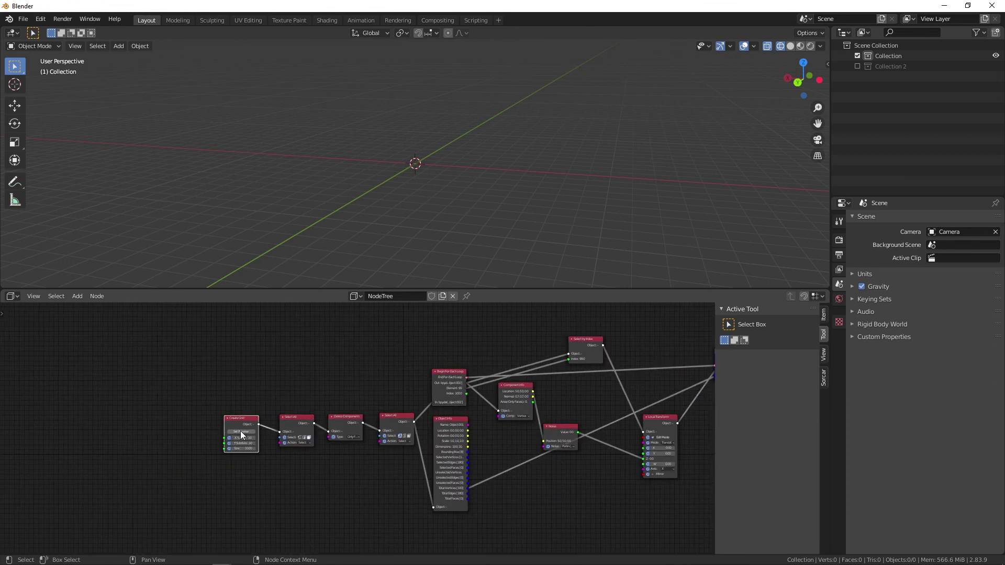
key("e")
middle_click_drag(396, 348, 173, 364)
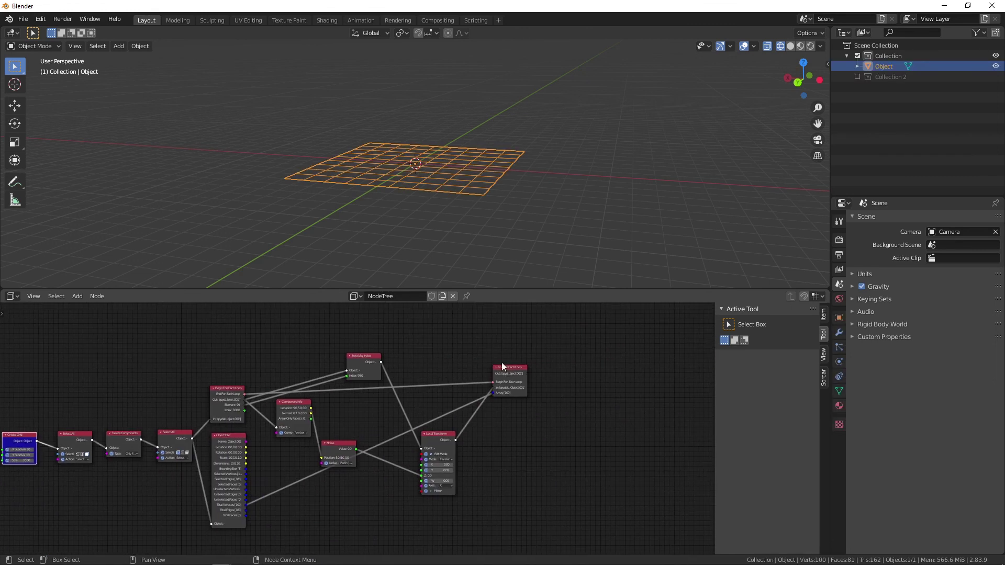
Step: Execute the End For-Each Loop node and inspect the noise-displaced grid from a higher angle
middle_click_drag(534, 373, 464, 384)
left_click(438, 385)
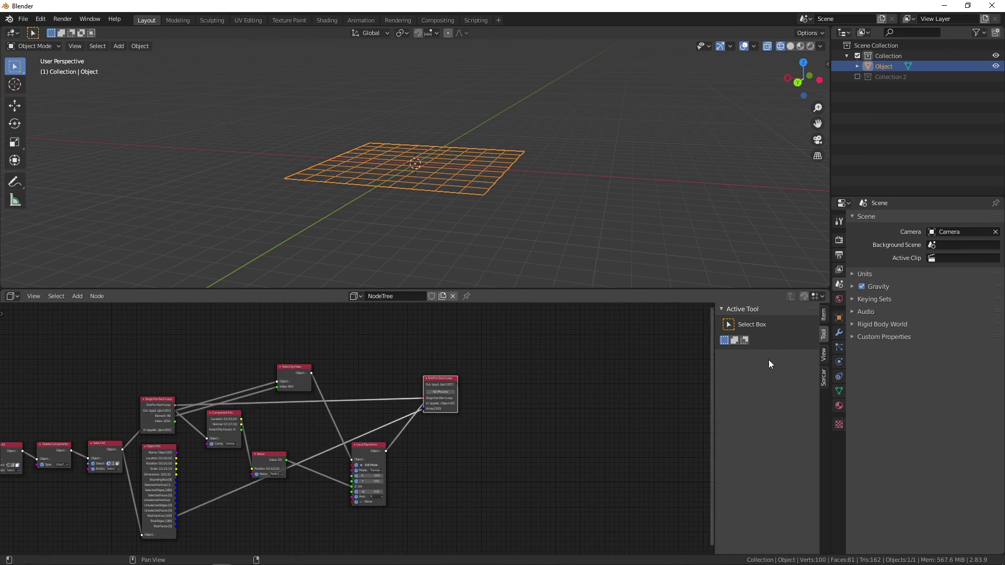
left_click(823, 377)
left_click(758, 384)
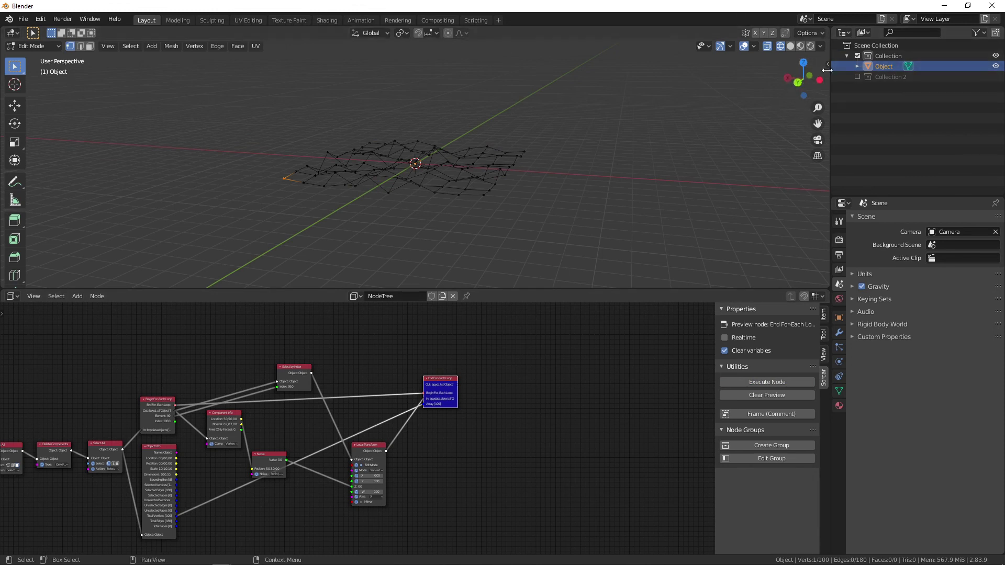
left_click_drag(794, 70, 705, 143)
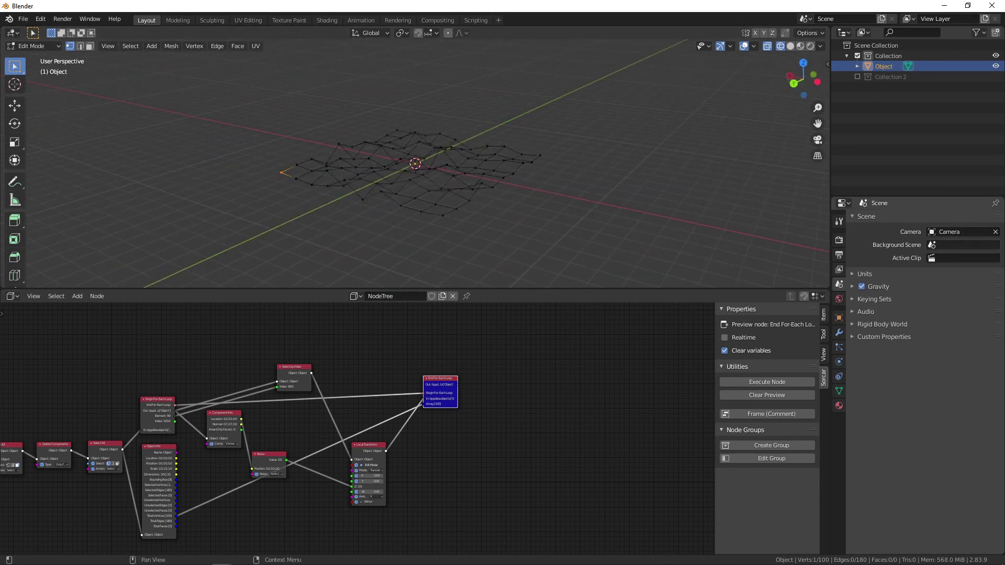